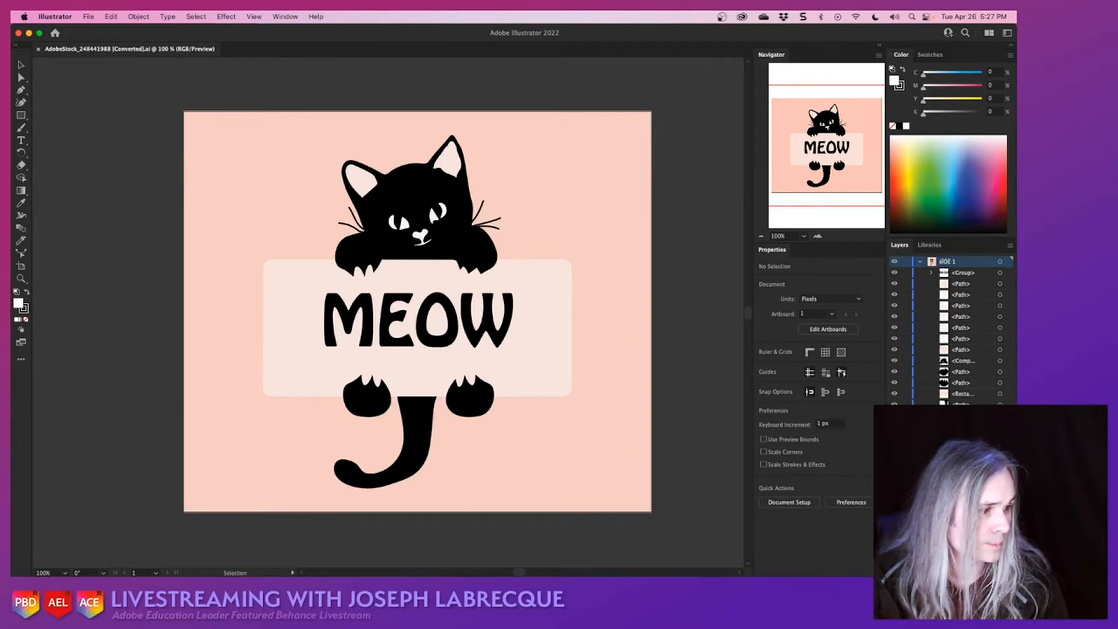
- Widen the side panels and set the layer list's row size to Large
{"action": "left_click_drag", "start_coordinate": [886, 453], "coordinate": [813, 449]}
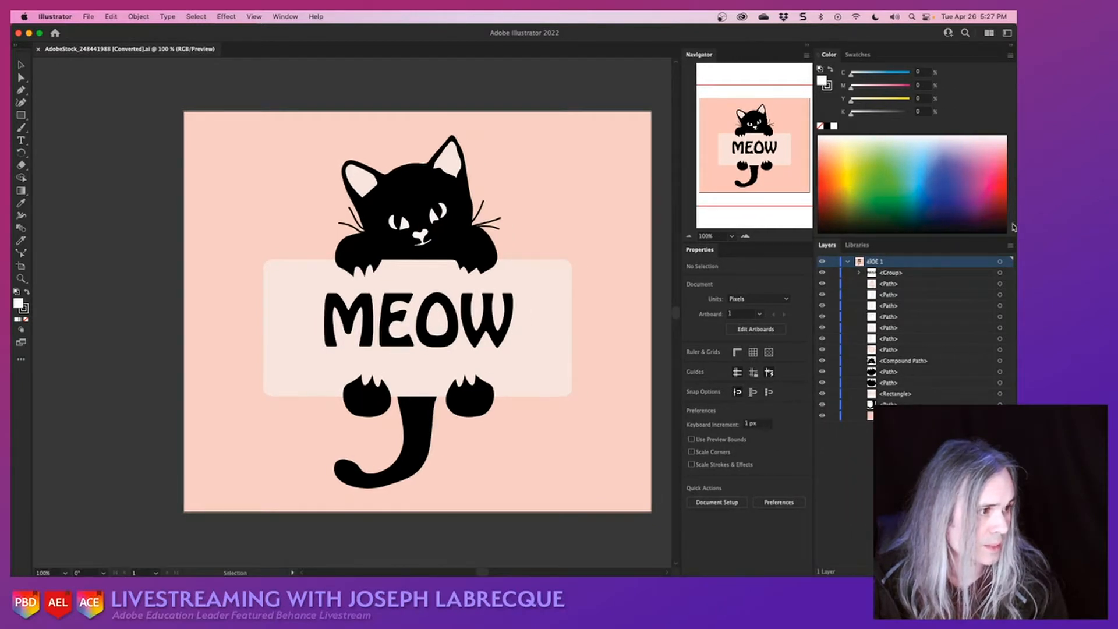
{"action": "left_click", "coordinate": [1011, 245]}
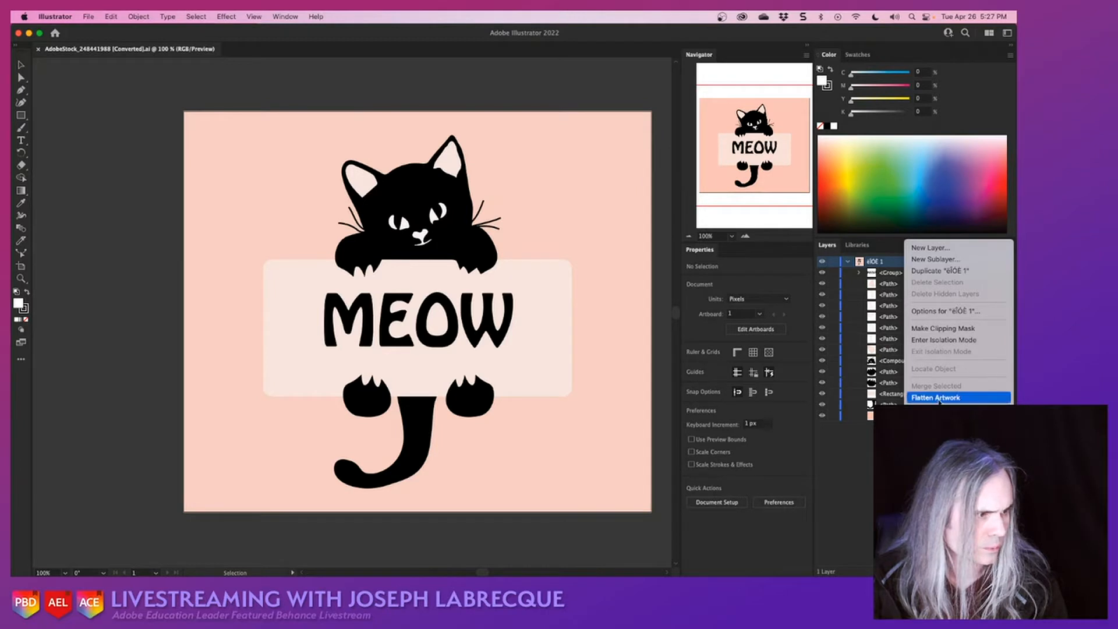
{"action": "left_click", "coordinate": [936, 535]}
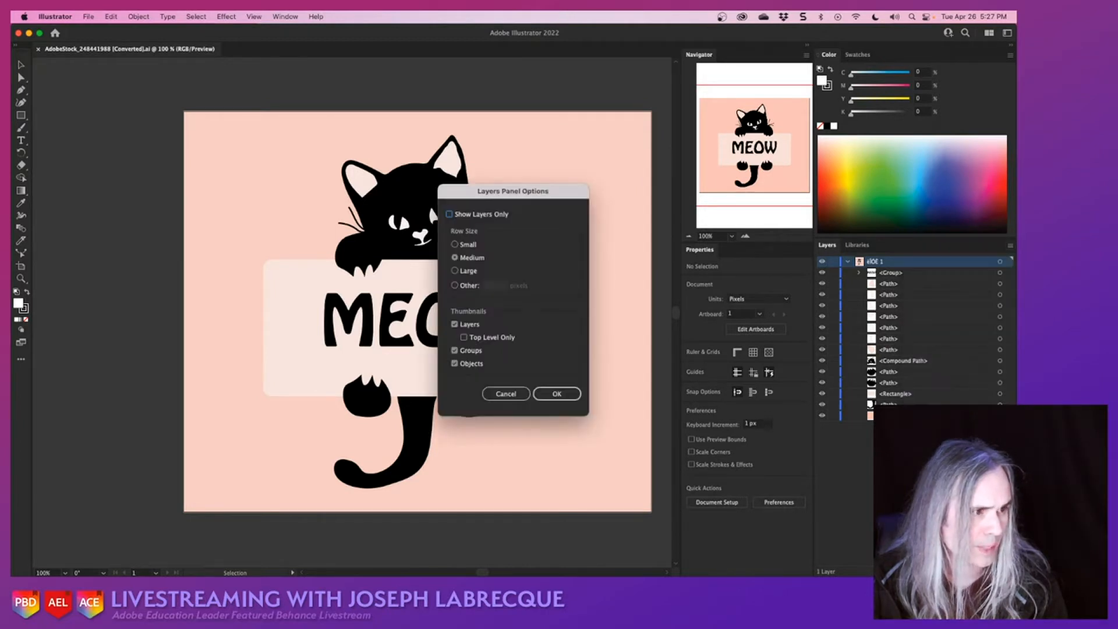
{"action": "left_click", "coordinate": [466, 270]}
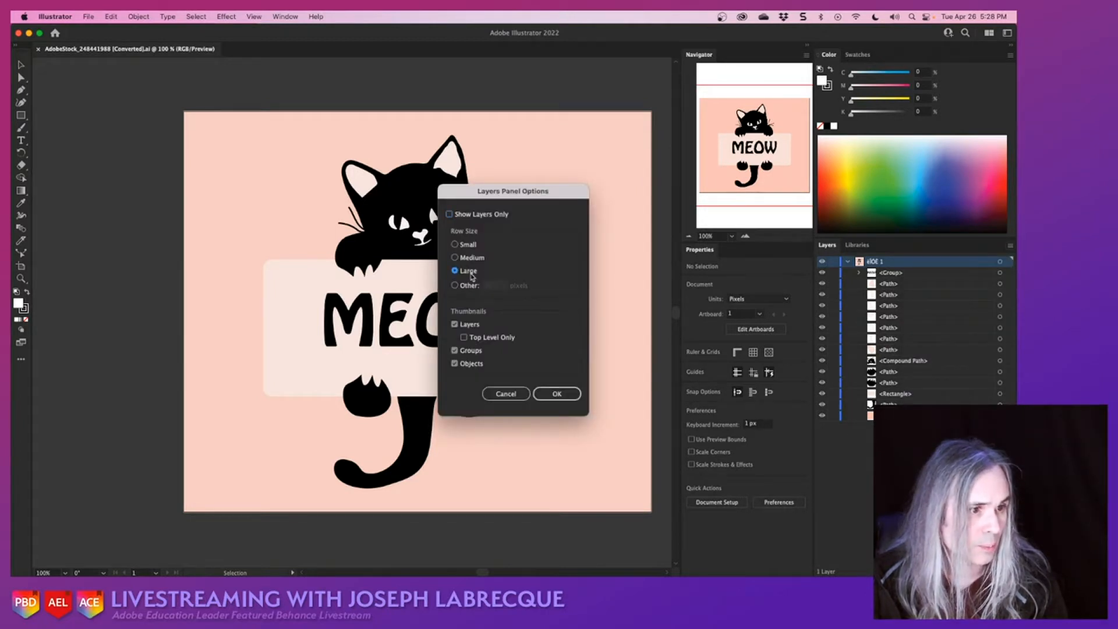
{"action": "left_click", "coordinate": [556, 394]}
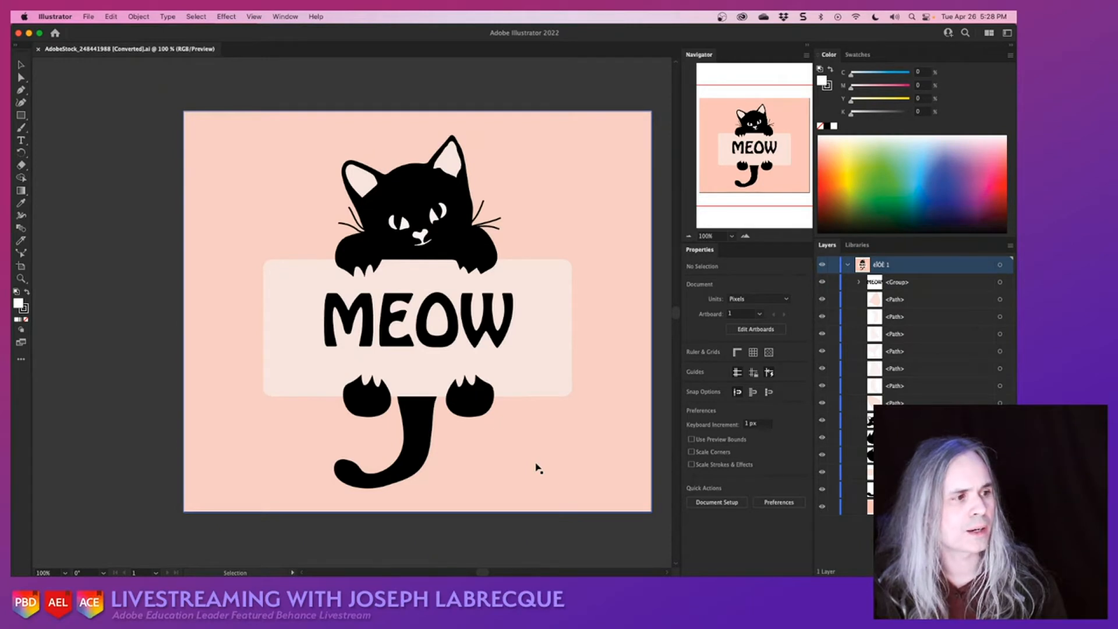
- Check the MEOW lettering group by toggling its visibility, and delete the group from the artwork
{"action": "left_click", "coordinate": [823, 282]}
{"action": "left_click", "coordinate": [823, 283]}
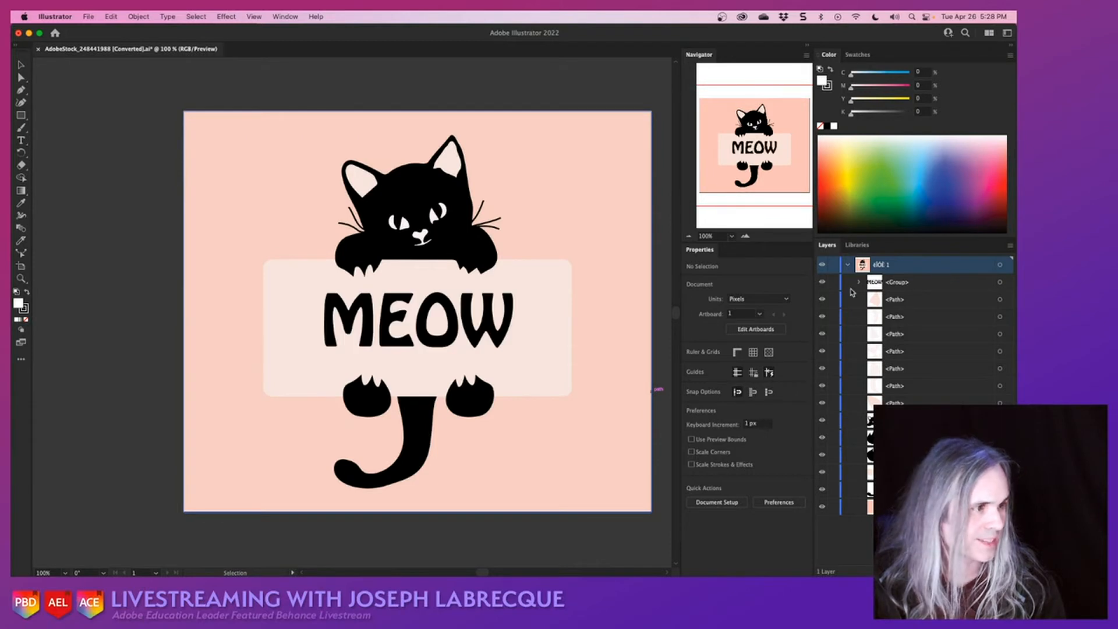
{"action": "left_click", "coordinate": [822, 283]}
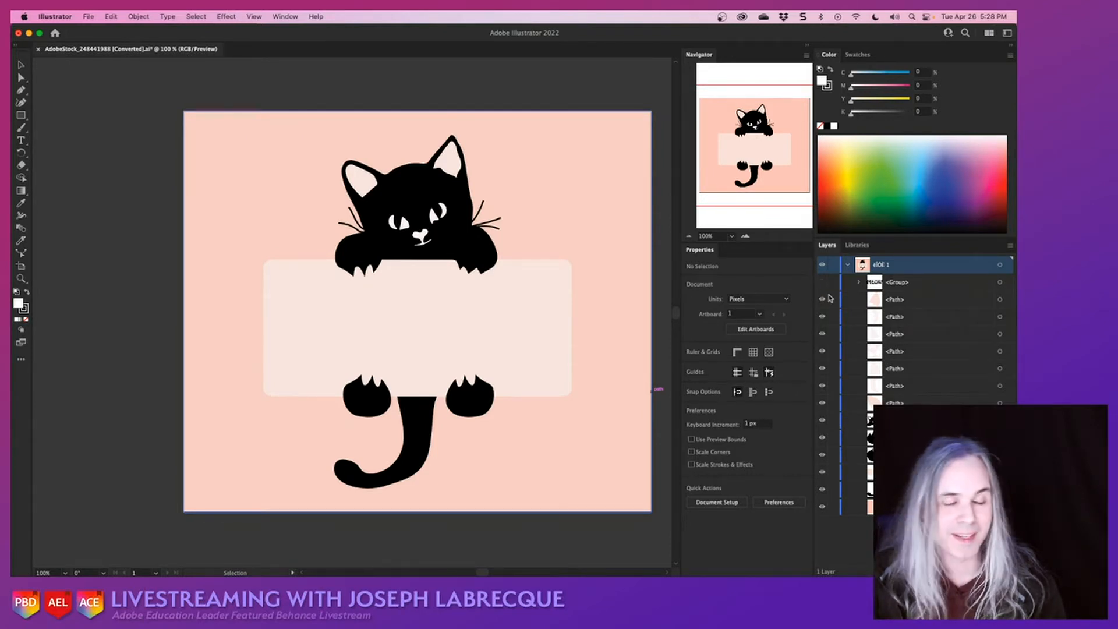
{"action": "left_click", "coordinate": [912, 281]}
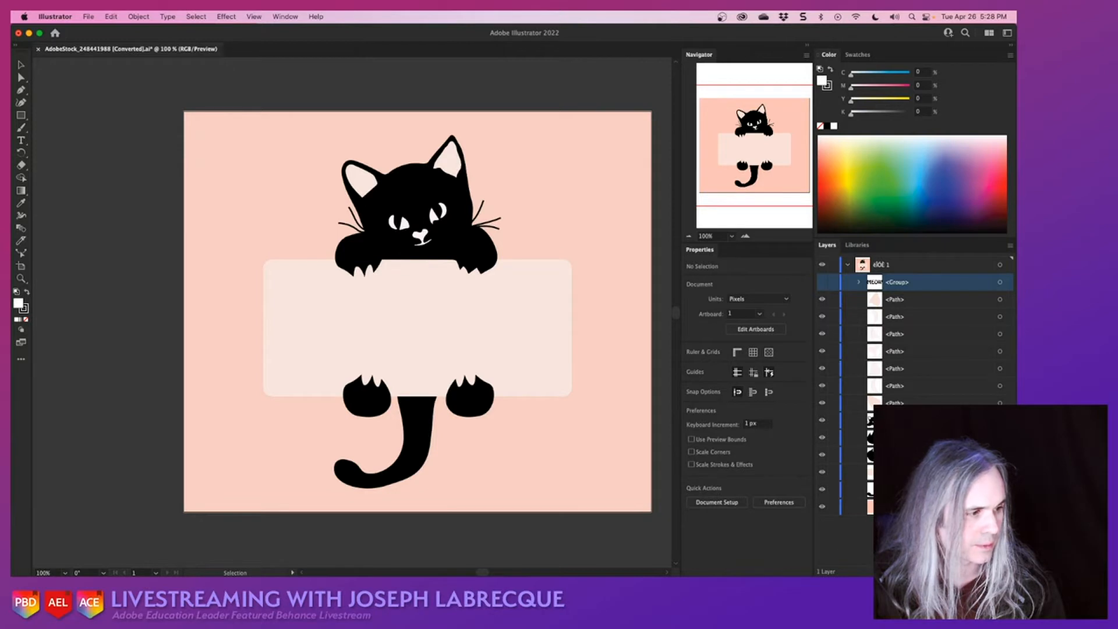
{"action": "left_click", "coordinate": [1006, 571]}
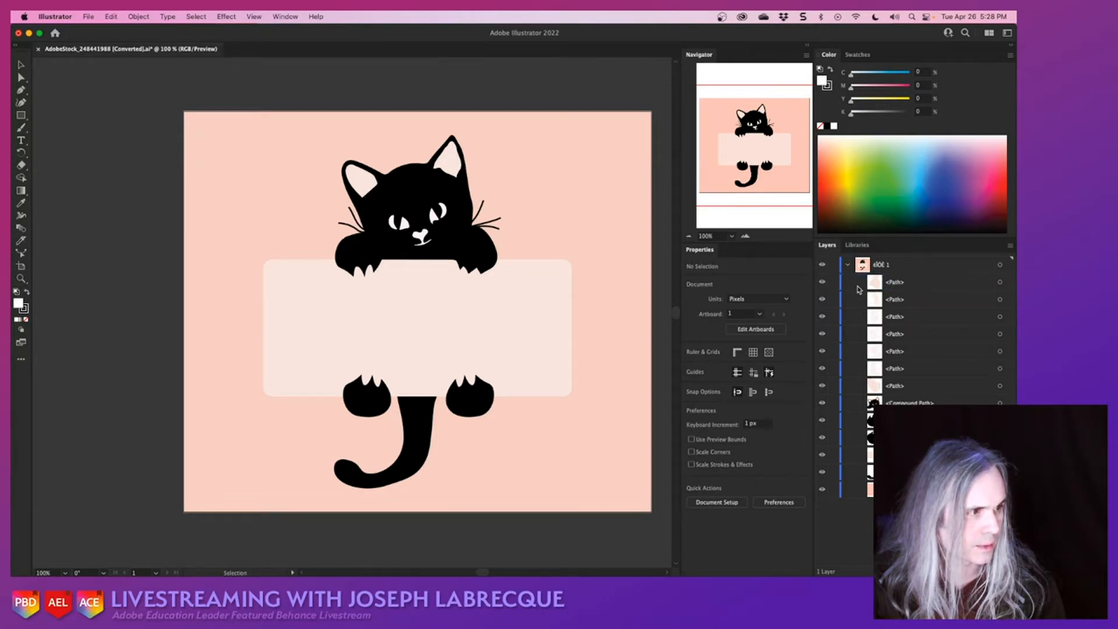
- Hide the pink background shape to identify it, and delete it from the artwork layer
{"action": "left_click", "coordinate": [887, 282]}
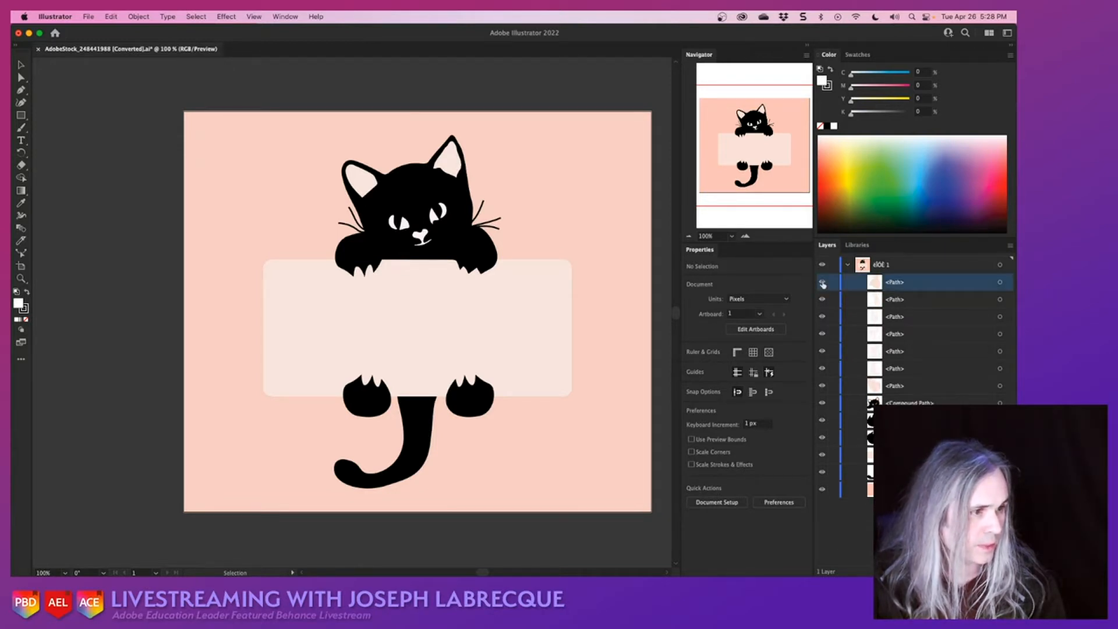
{"action": "left_click", "coordinate": [822, 489]}
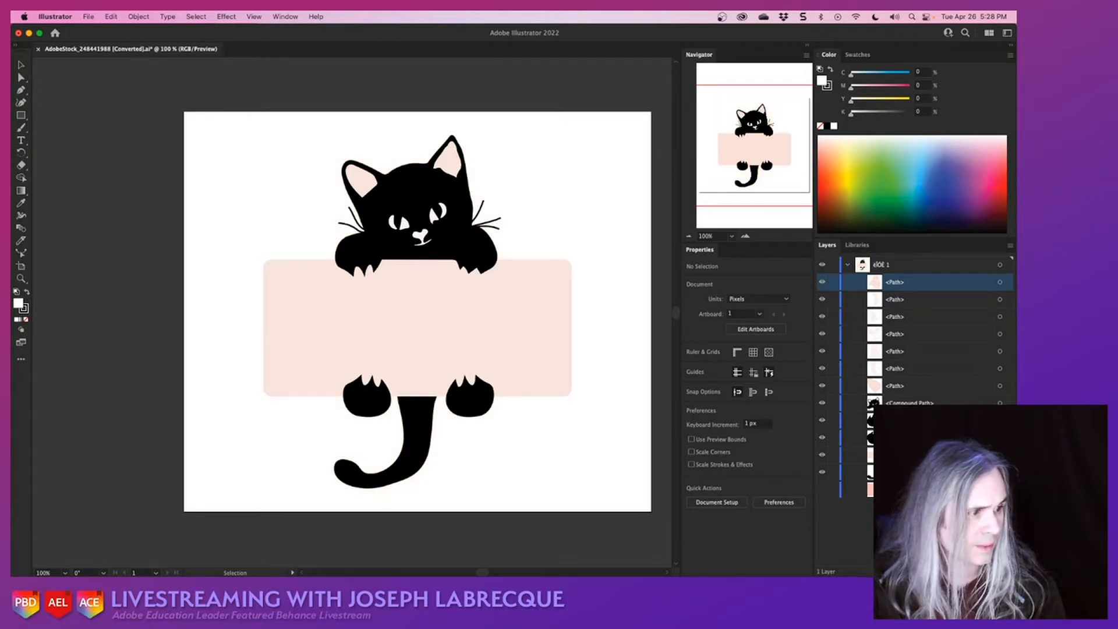
{"action": "left_click", "coordinate": [897, 489]}
{"action": "key", "text": "Delete"}
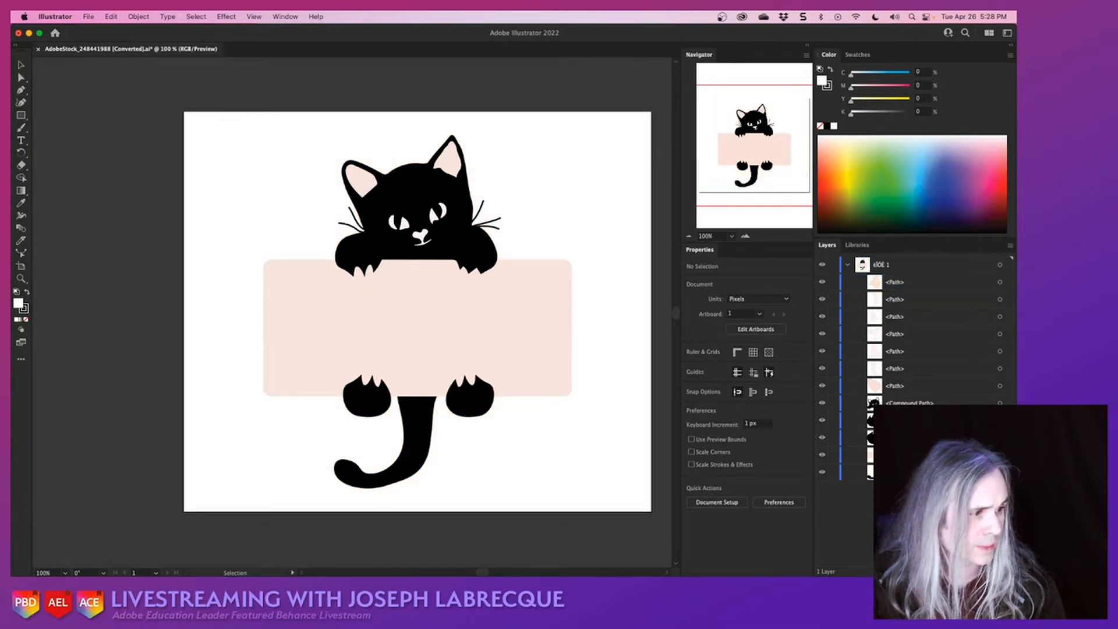
- Create a new layer for the cat's tail and name it "Tail"
{"action": "left_click", "coordinate": [896, 471]}
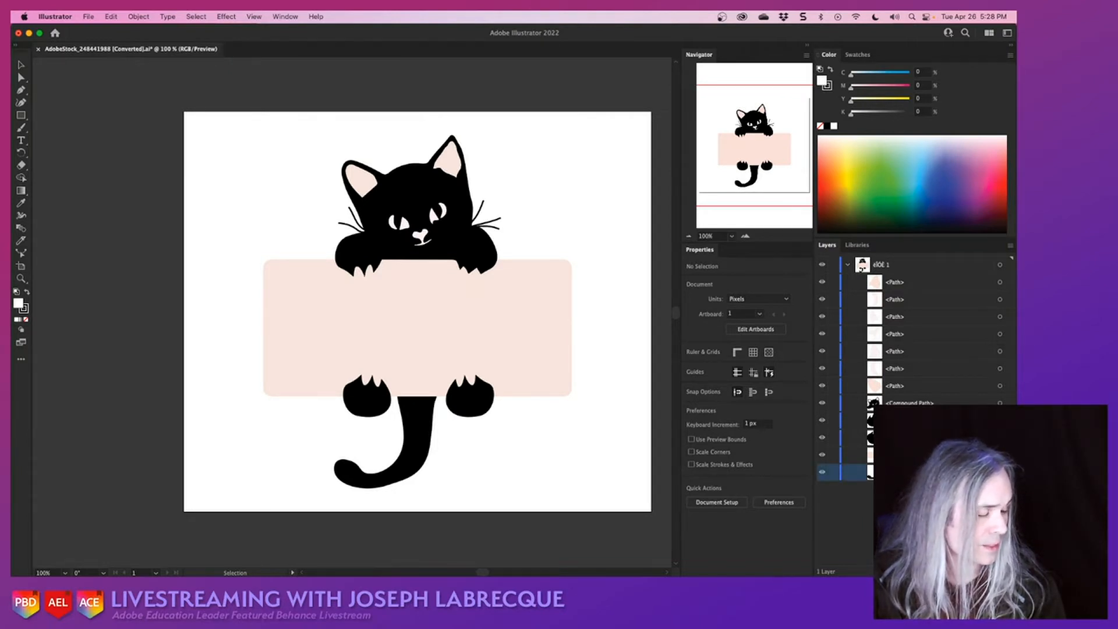
{"action": "left_click", "coordinate": [992, 571]}
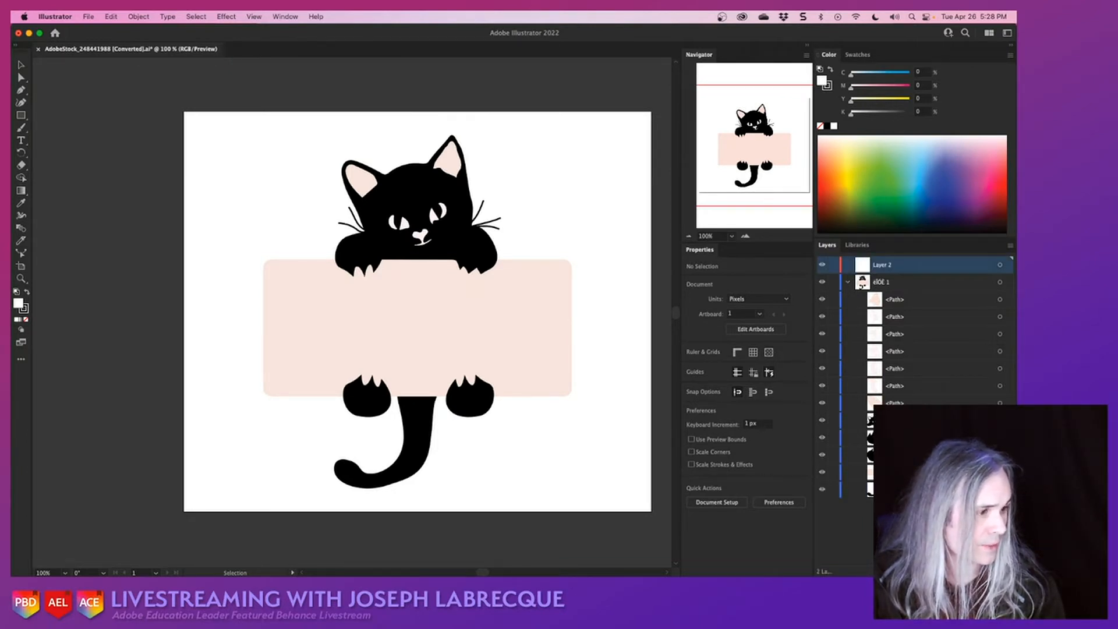
{"action": "double_click", "coordinate": [885, 266]}
{"action": "type", "text": "Tail"}
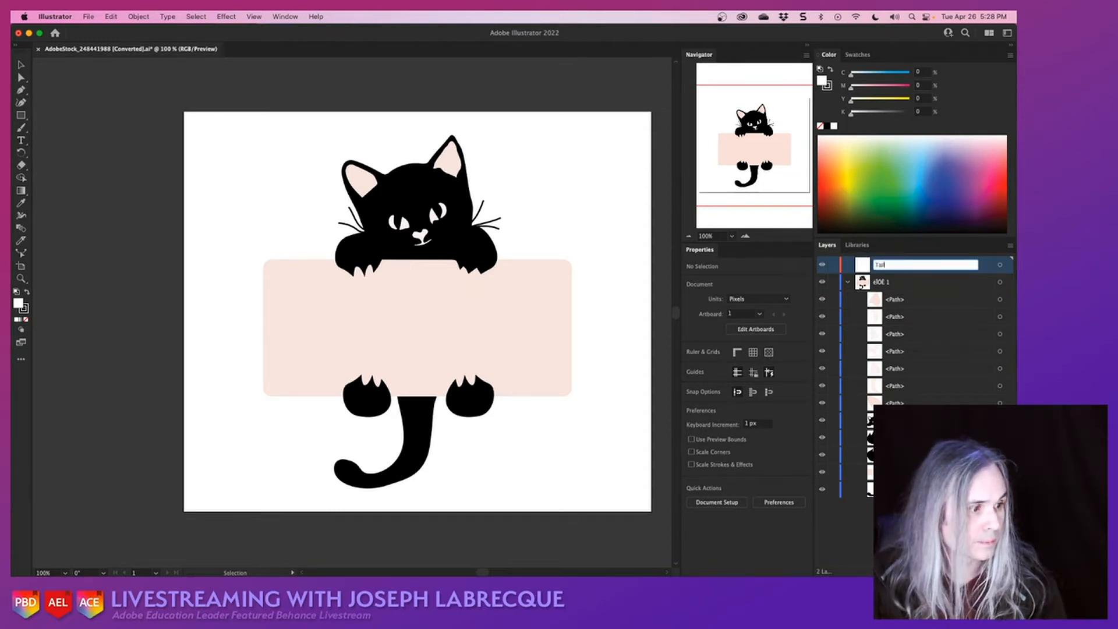
{"action": "left_click", "coordinate": [908, 523]}
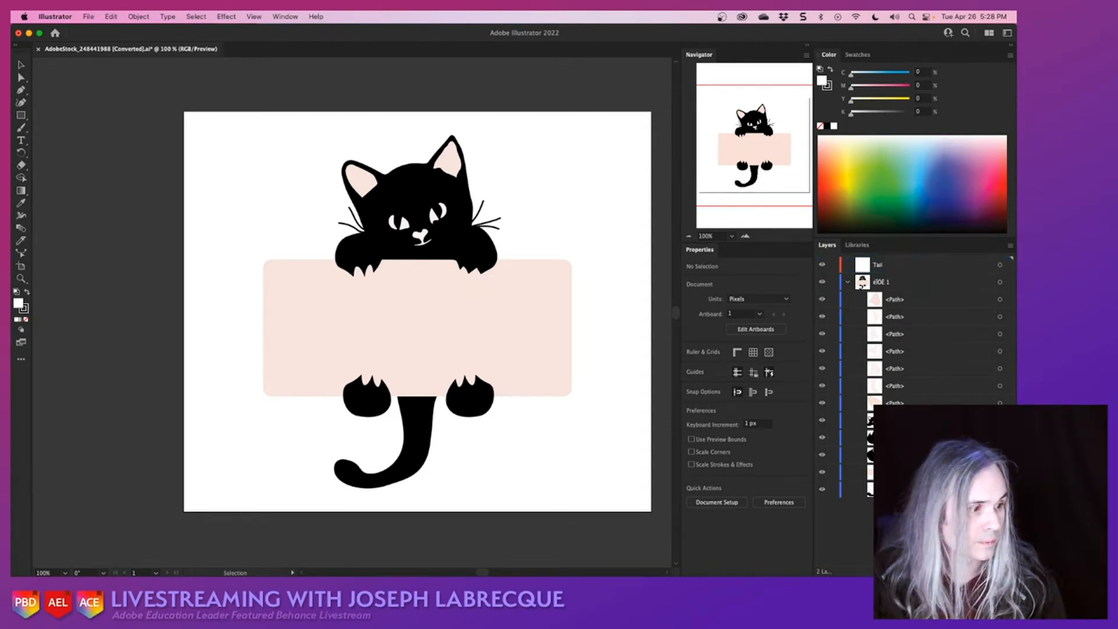
- Move the tail path into the Tail layer, place that layer below the original artwork layer, and expand it
{"action": "left_click", "coordinate": [902, 489]}
{"action": "mouse_move", "coordinate": [902, 489]}
{"action": "left_mouse_down"}
{"action": "mouse_move", "coordinate": [900, 256]}
{"action": "mouse_move", "coordinate": [882, 265]}
{"action": "mouse_move", "coordinate": [882, 480]}
{"action": "left_mouse_up"}
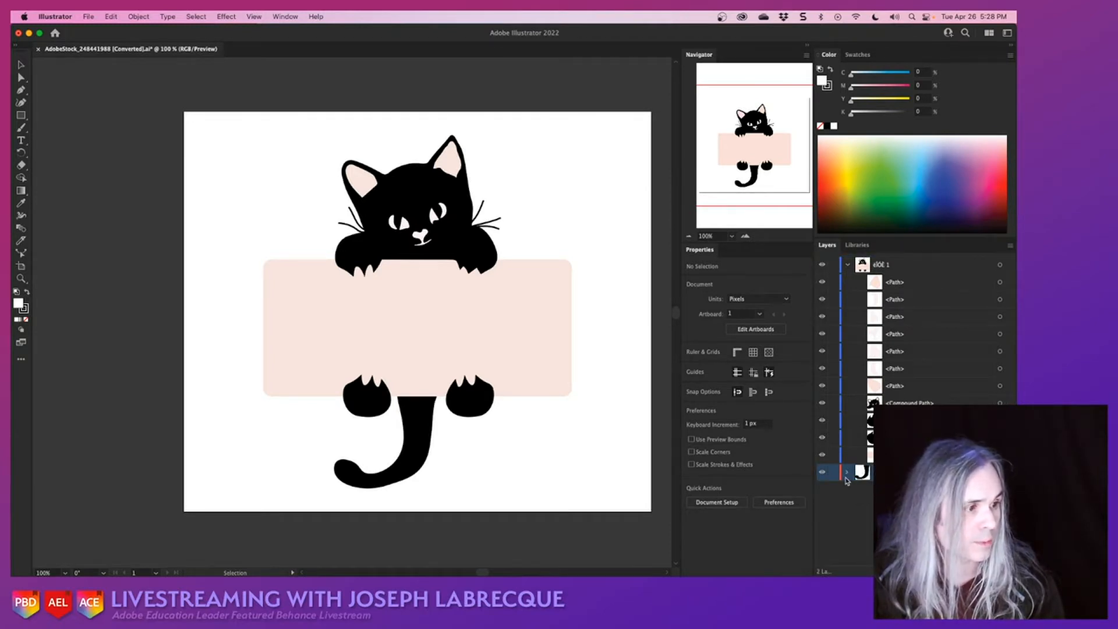
{"action": "left_click", "coordinate": [847, 472]}
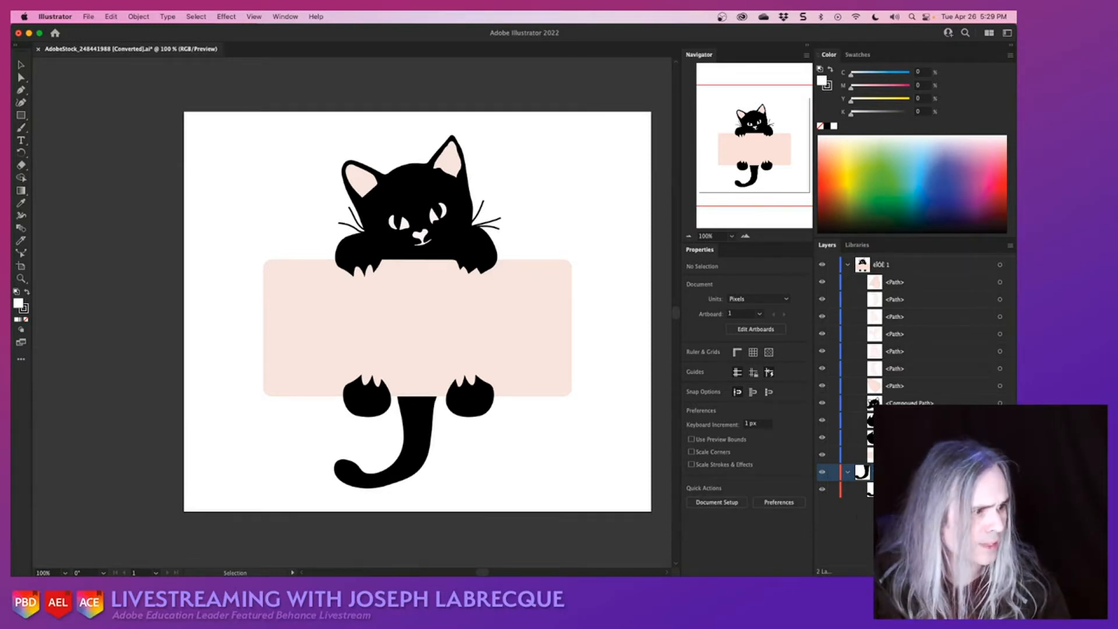
- Create a new layer above the original artwork layer and name it "Cat Top"
{"action": "left_click", "coordinate": [926, 406]}
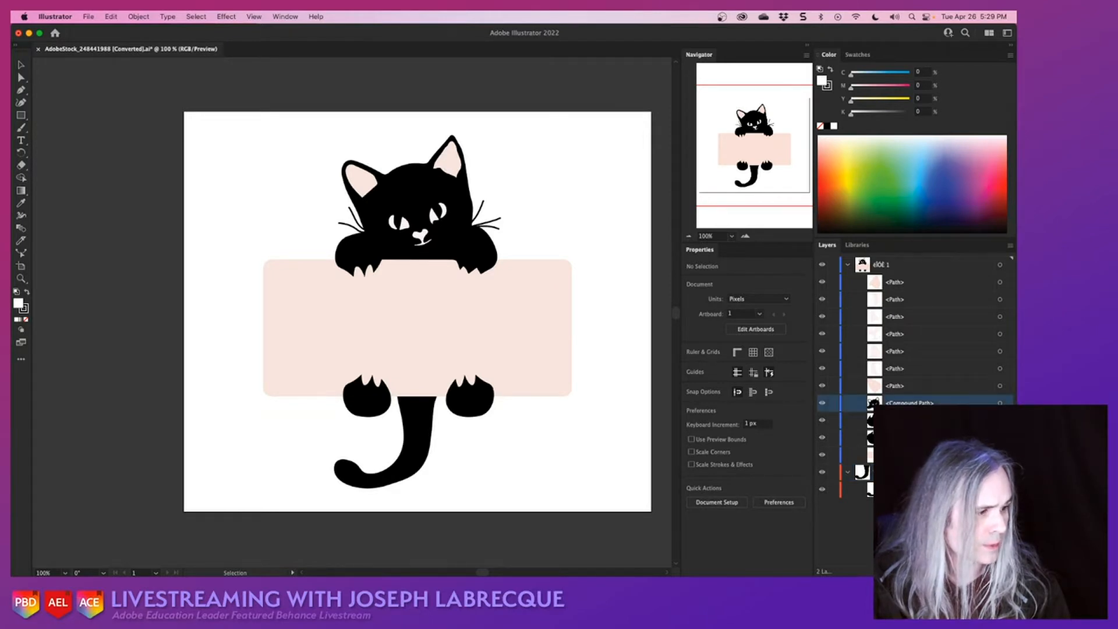
{"action": "left_click", "coordinate": [990, 572]}
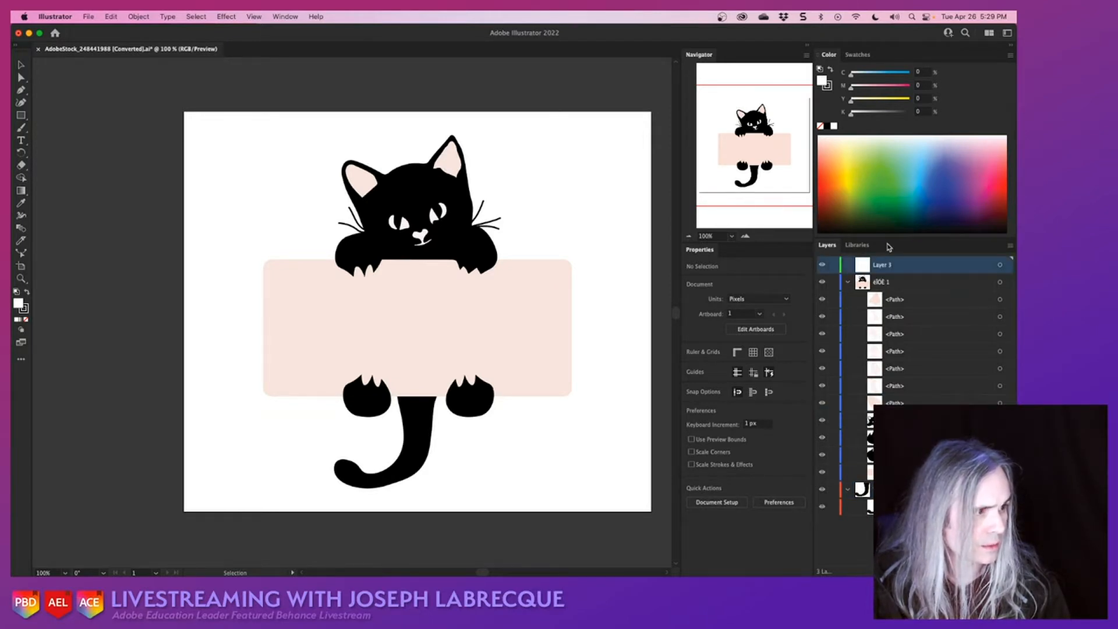
{"action": "double_click", "coordinate": [884, 266]}
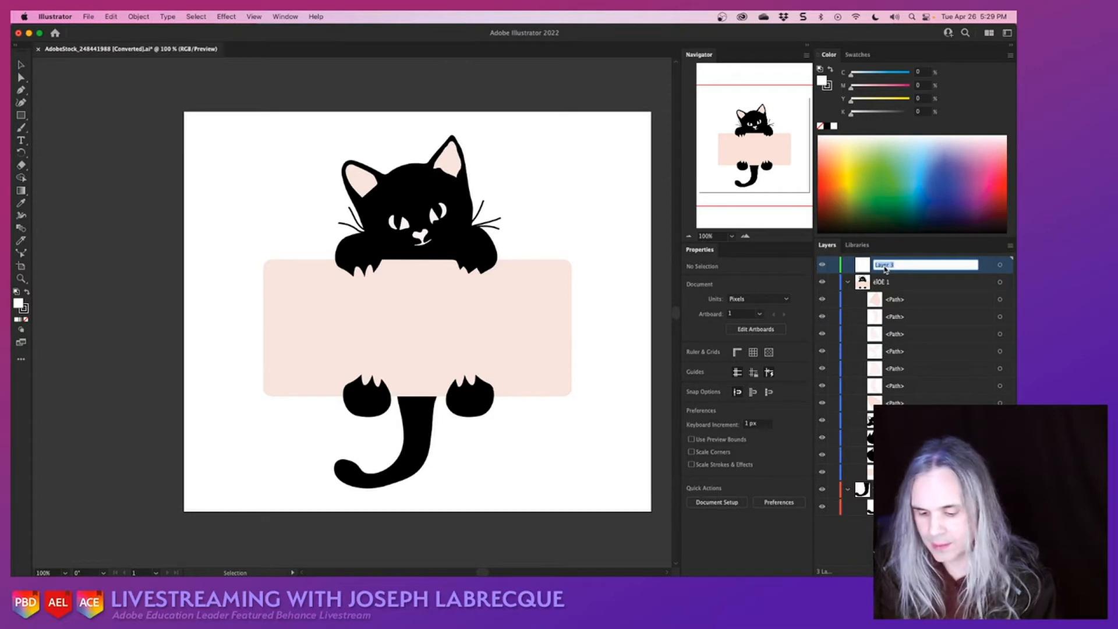
{"action": "type", "text": "Cat Top"}
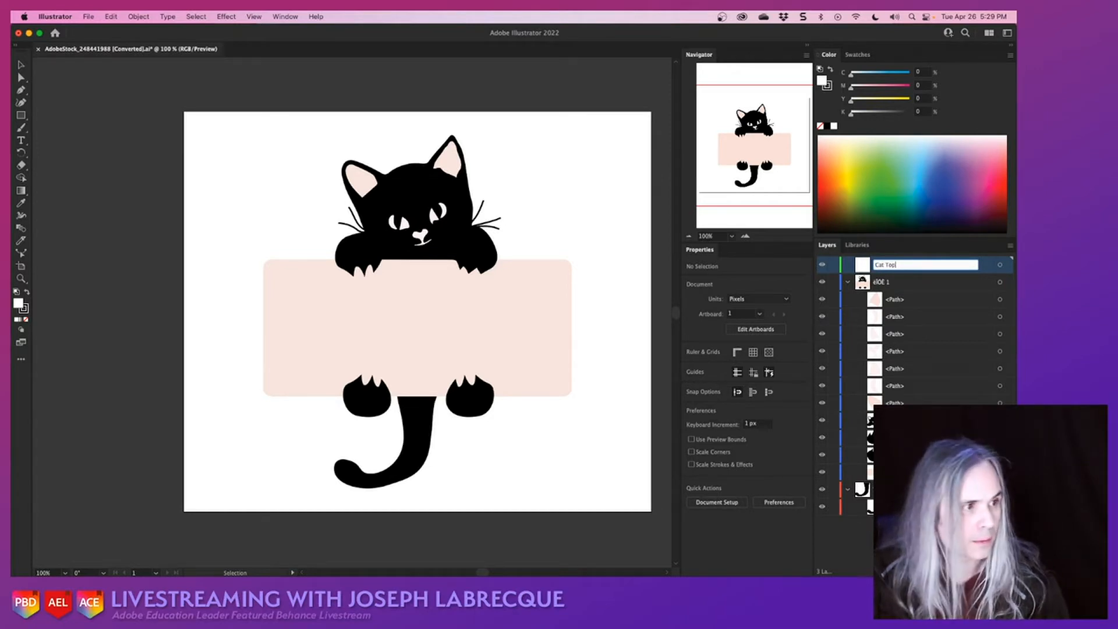
{"action": "left_click", "coordinate": [913, 284]}
- Move the compound path of the cat's head and front paws into the Cat Top layer and expand that layer
{"action": "left_click", "coordinate": [906, 420]}
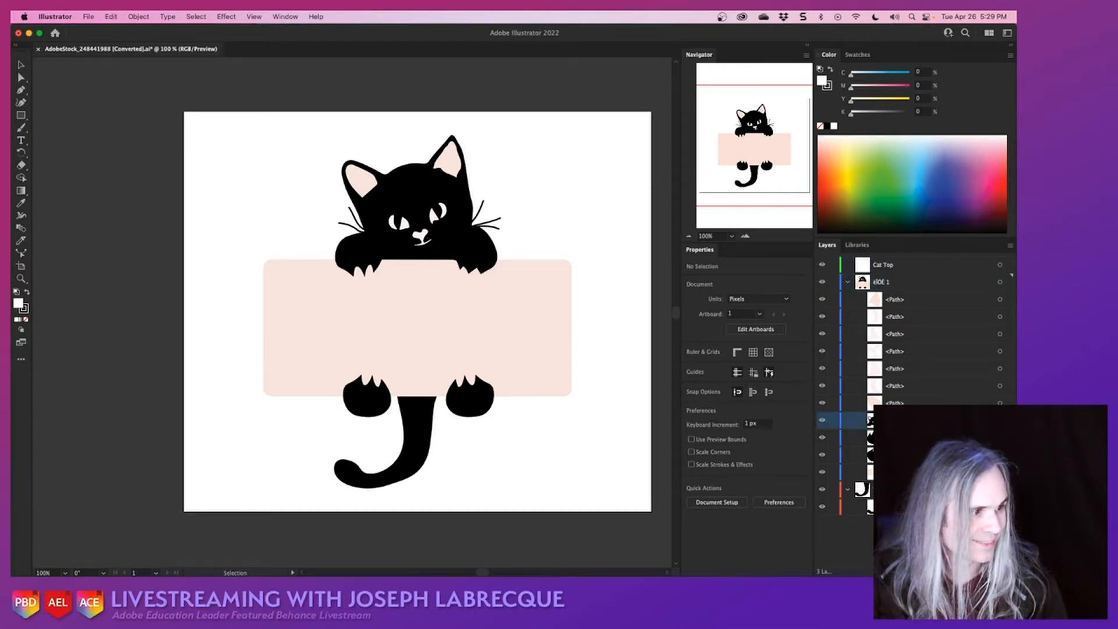
{"action": "left_click_drag", "start_coordinate": [906, 420], "coordinate": [866, 266]}
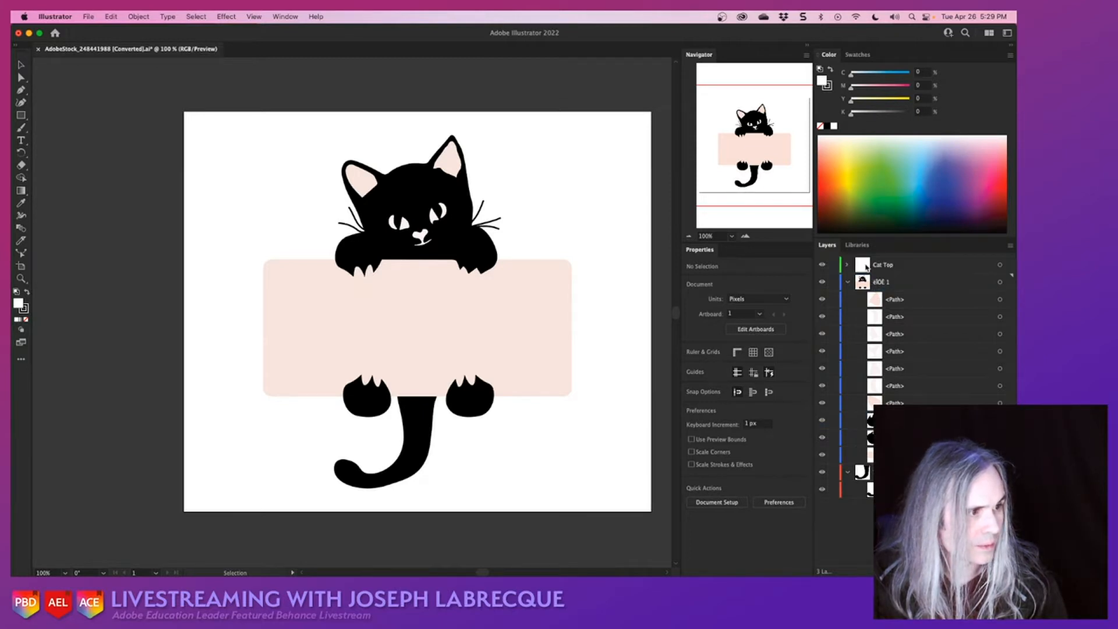
{"action": "left_click", "coordinate": [848, 265]}
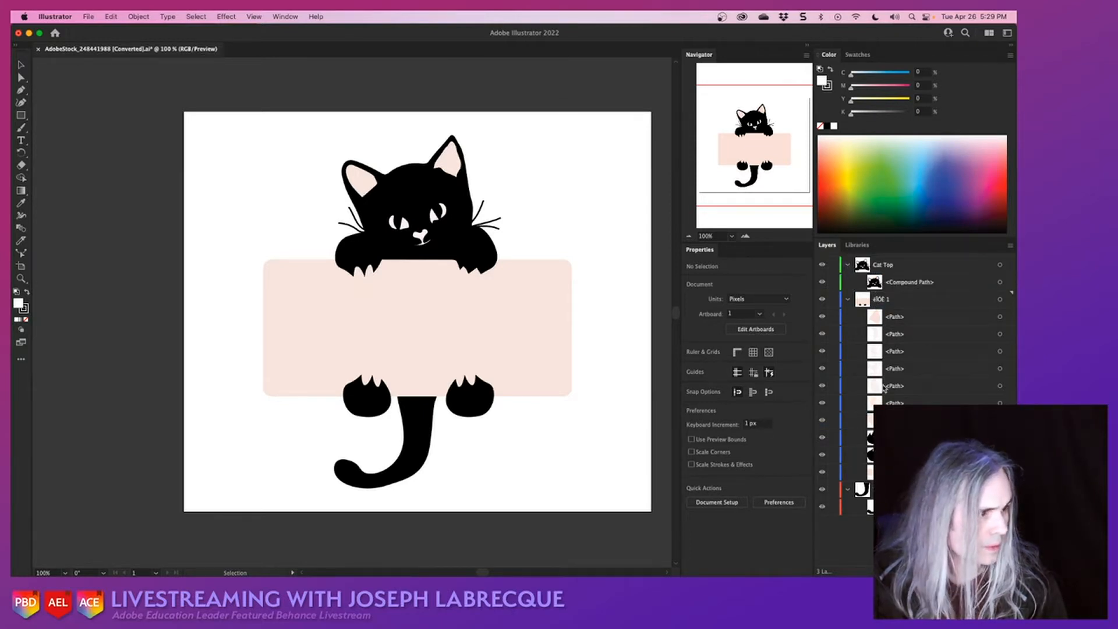
- Create a new layer for the two hind feet directly above the original artwork layer and name it "Cat Toes"
{"action": "left_click", "coordinate": [901, 437]}
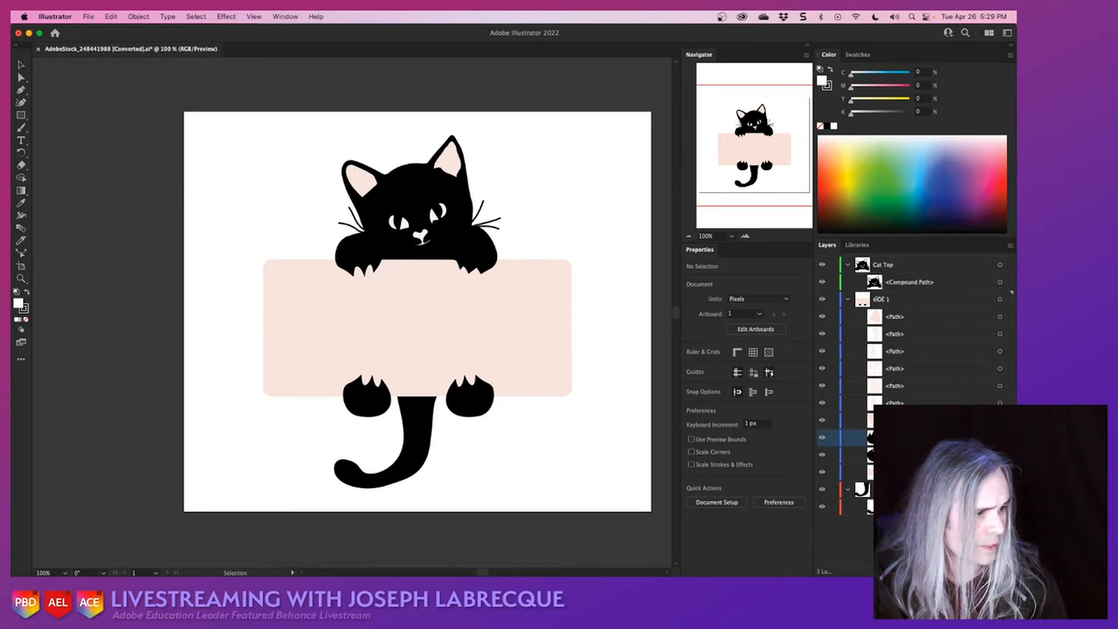
{"action": "left_click", "coordinate": [901, 455]}
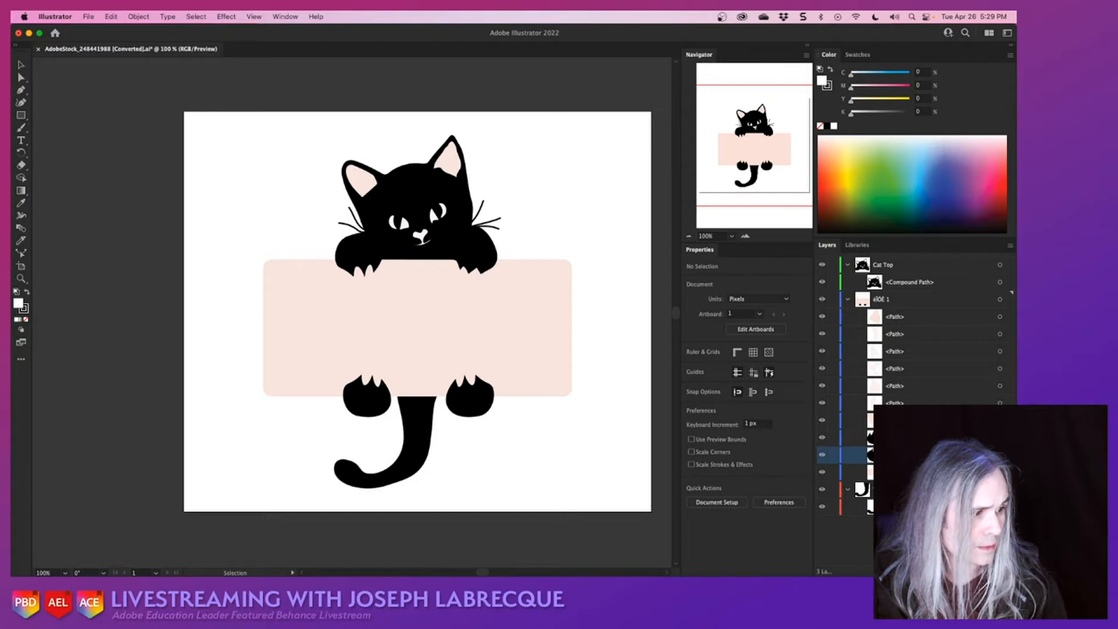
{"action": "left_click", "coordinate": [993, 571]}
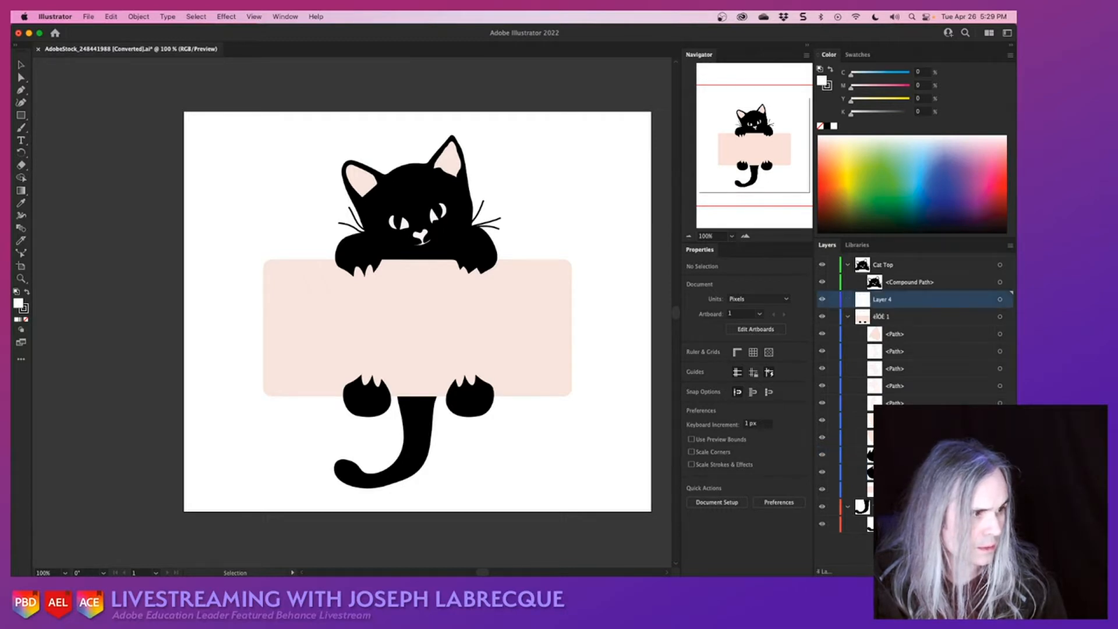
{"action": "double_click", "coordinate": [882, 300]}
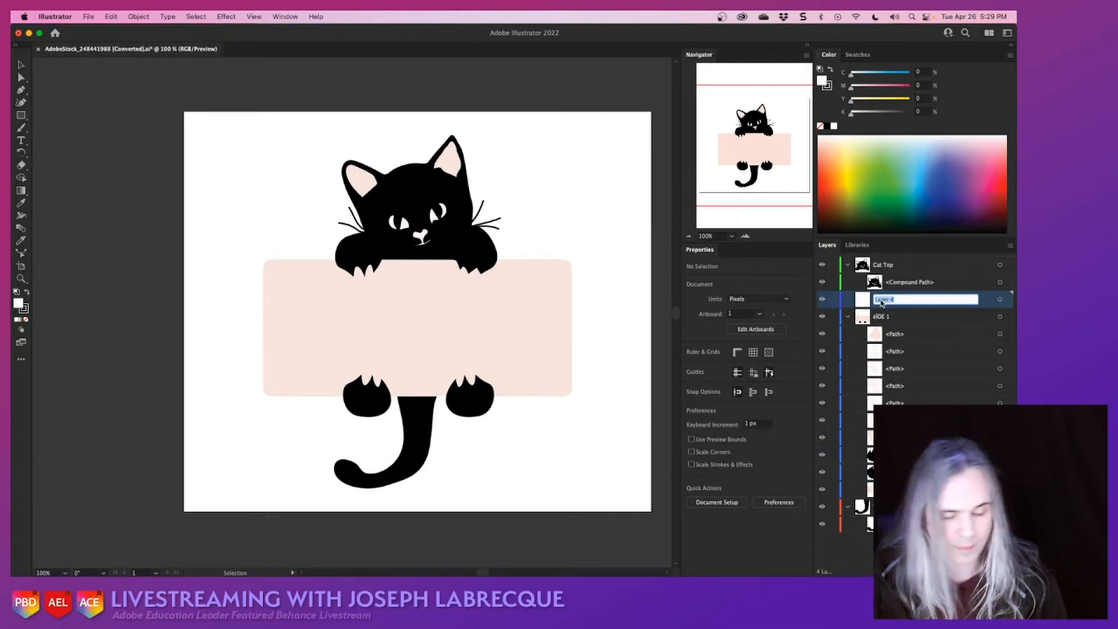
{"action": "type", "text": "Cat Toes"}
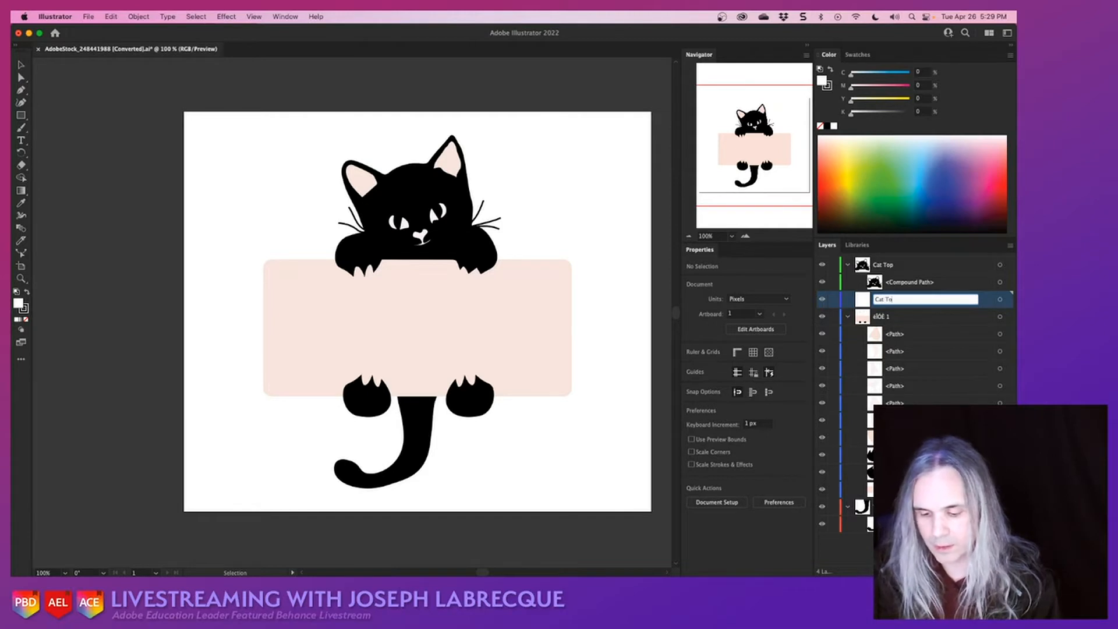
{"action": "left_click", "coordinate": [912, 320]}
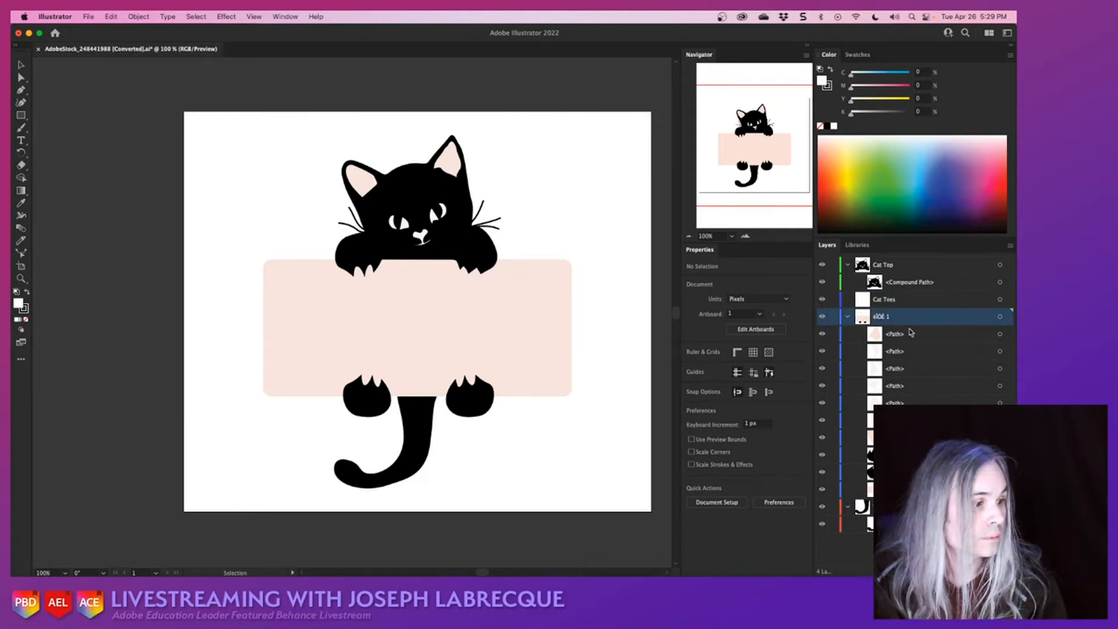
- Move both black hind-foot paths from the original artwork layer into the Cat Toes layer
{"action": "left_click", "coordinate": [911, 454]}
{"action": "left_click", "coordinate": [911, 472], "text": "shift"}
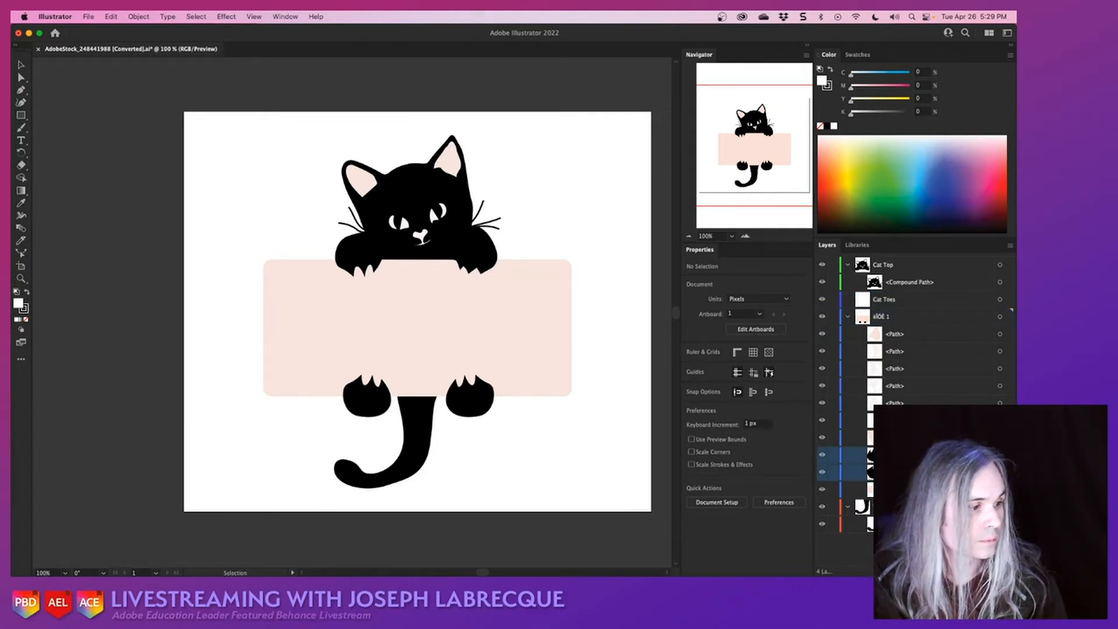
{"action": "left_click_drag", "start_coordinate": [911, 472], "coordinate": [908, 302]}
{"action": "left_click", "coordinate": [880, 319]}
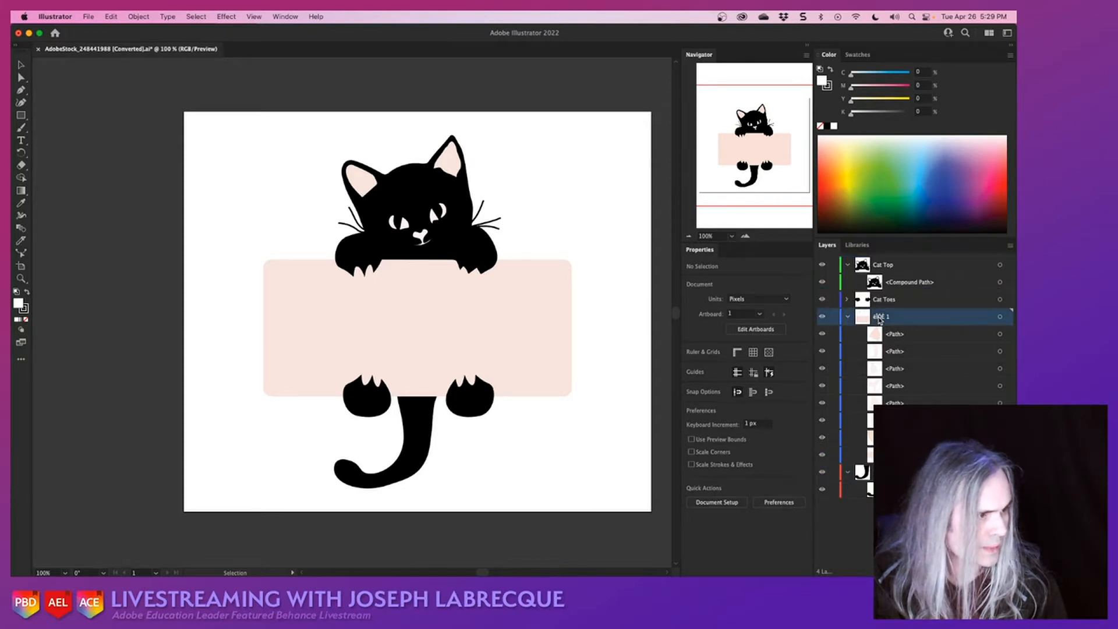
- Toggle the visibility of the original artwork layer and its upper paths to identify which ones form the cat's ears and facial details
{"action": "left_click", "coordinate": [822, 317]}
{"action": "left_click", "coordinate": [822, 317]}
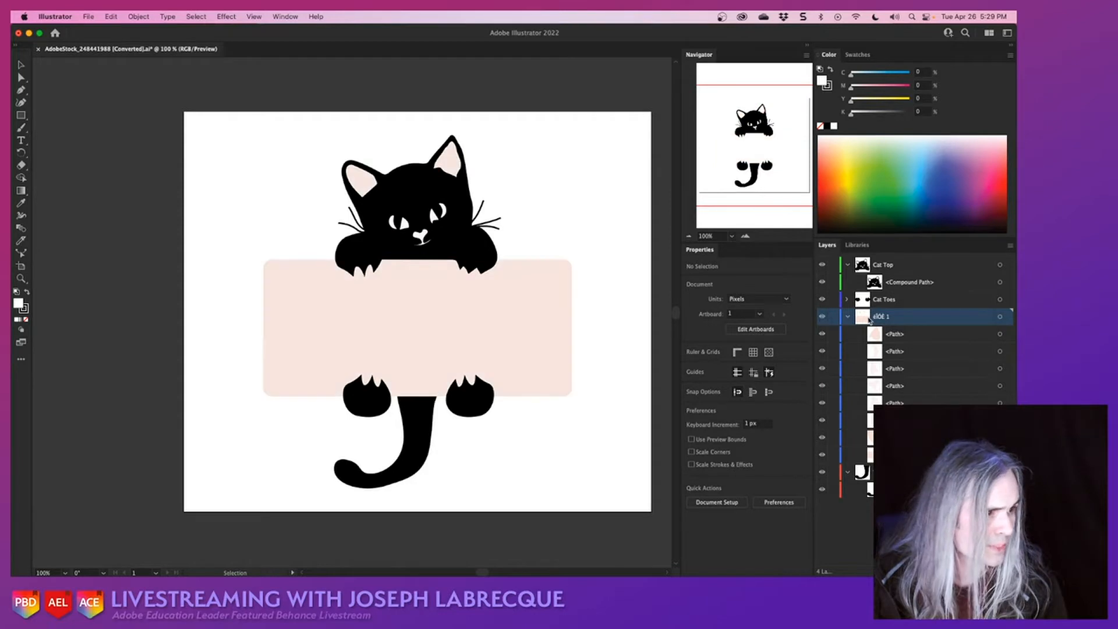
{"action": "left_click", "coordinate": [822, 335]}
{"action": "left_click", "coordinate": [822, 352]}
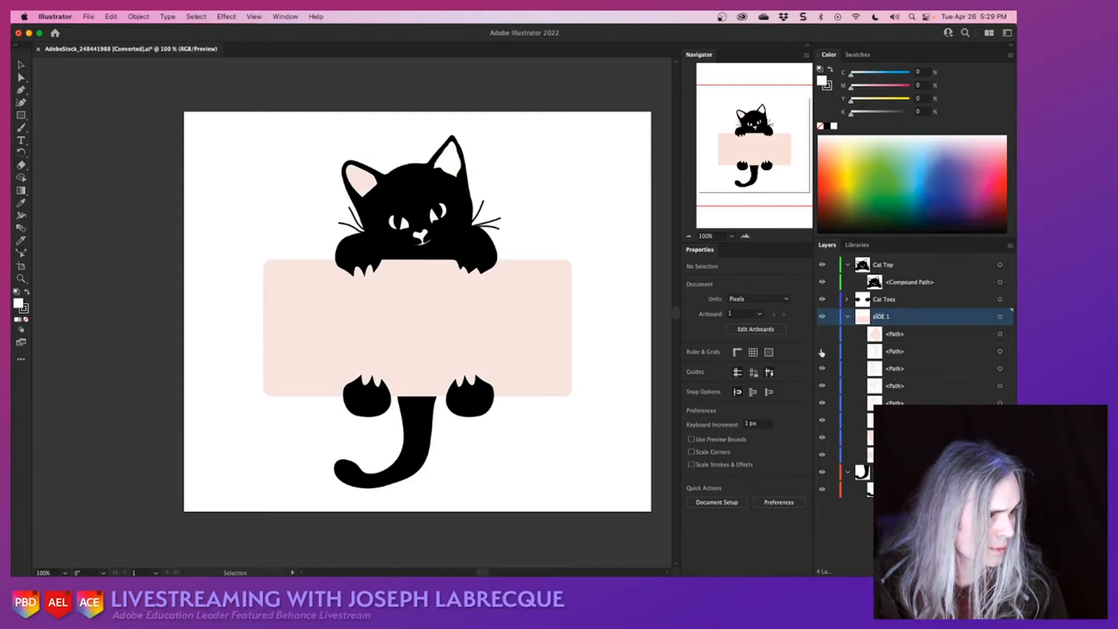
{"action": "left_click", "coordinate": [822, 386]}
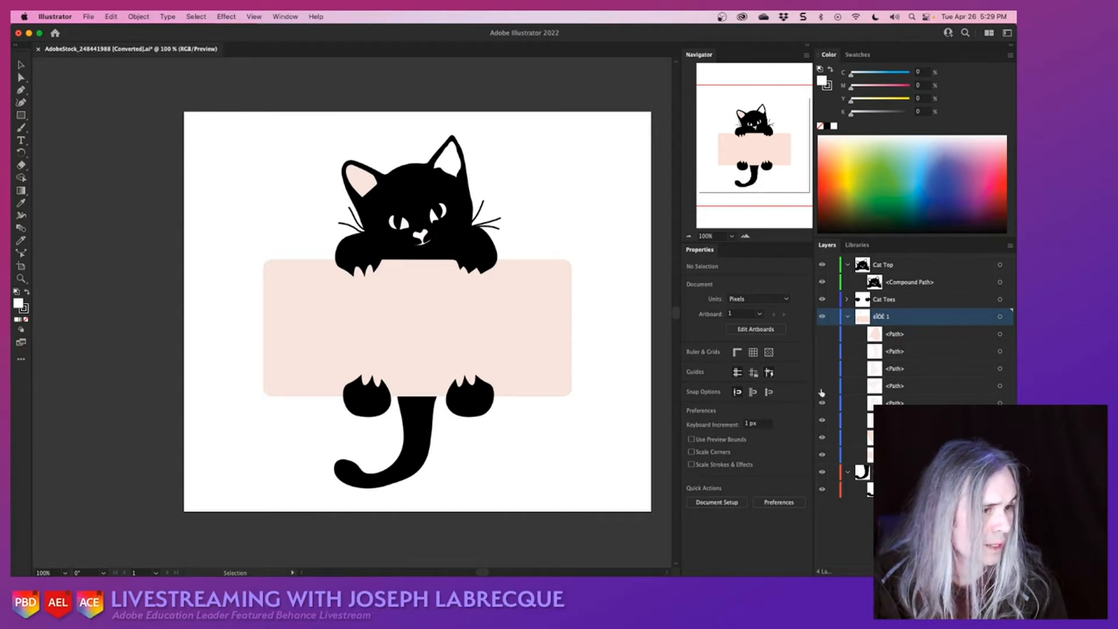
{"action": "left_click", "coordinate": [902, 333]}
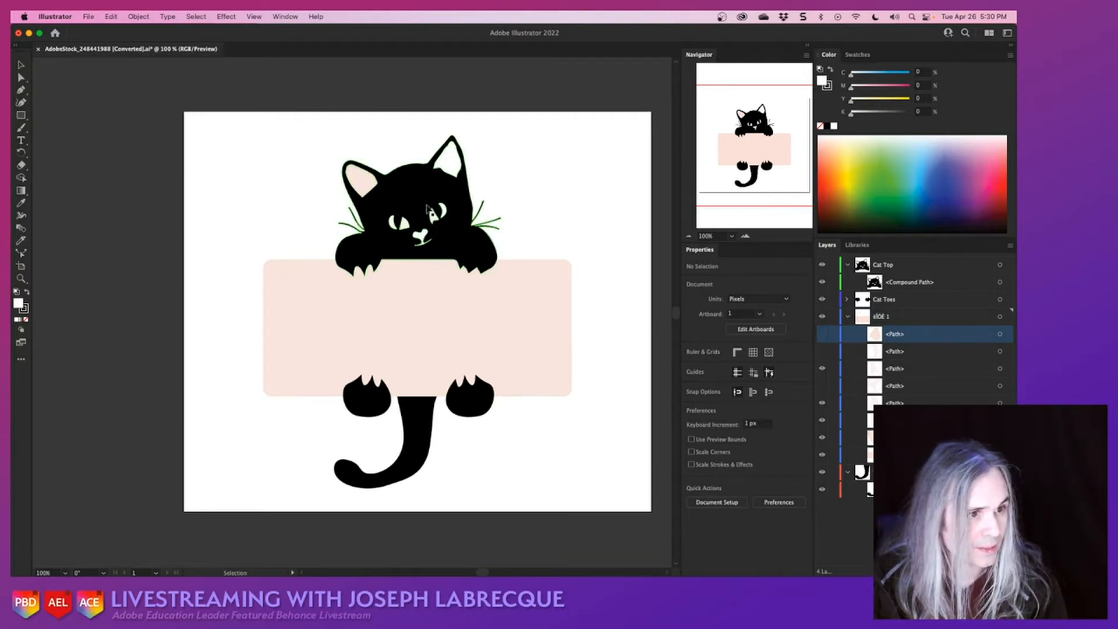
{"action": "left_click", "coordinate": [821, 352]}
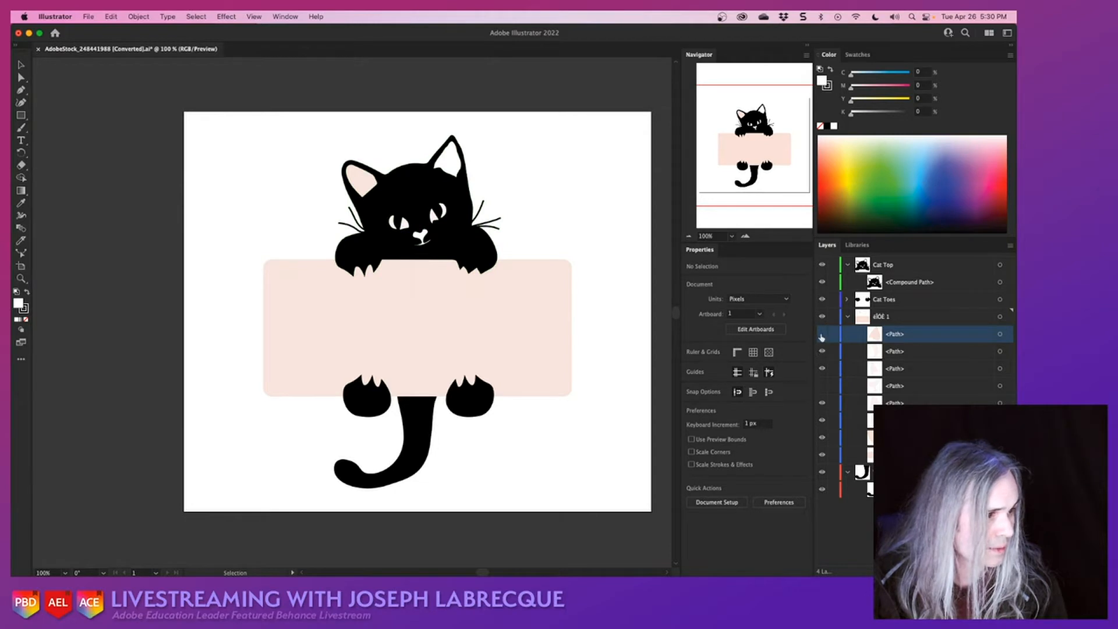
{"action": "left_click", "coordinate": [821, 334]}
{"action": "left_click", "coordinate": [822, 385]}
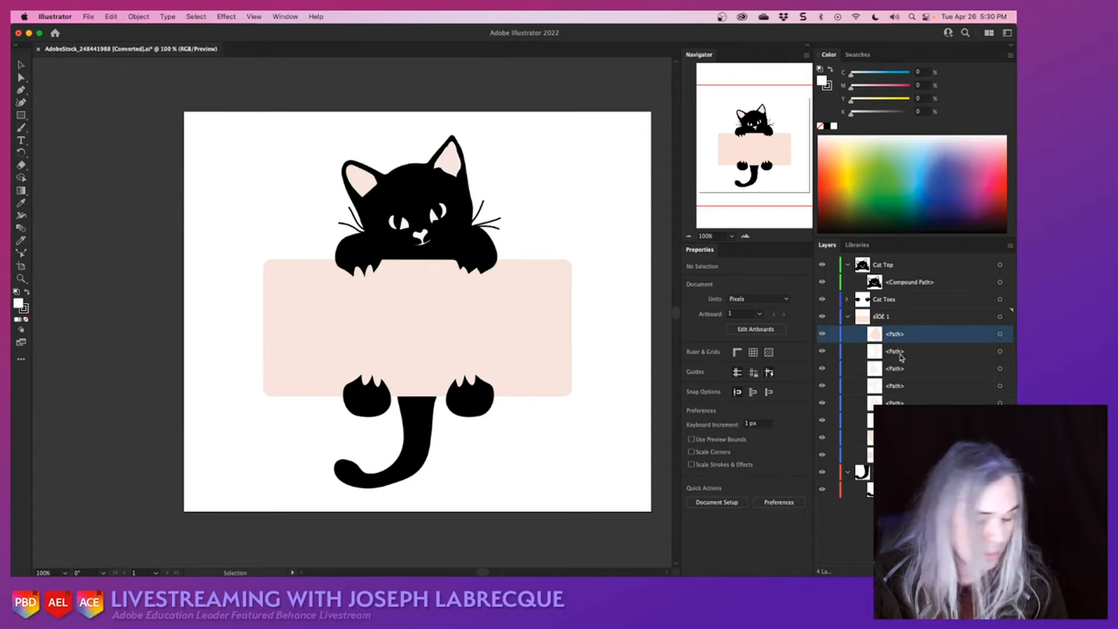
- Move the seven ear and facial-detail paths from the original artwork layer into the Cat Top layer, beneath the compound path
{"action": "left_click", "coordinate": [922, 401], "text": "shift"}
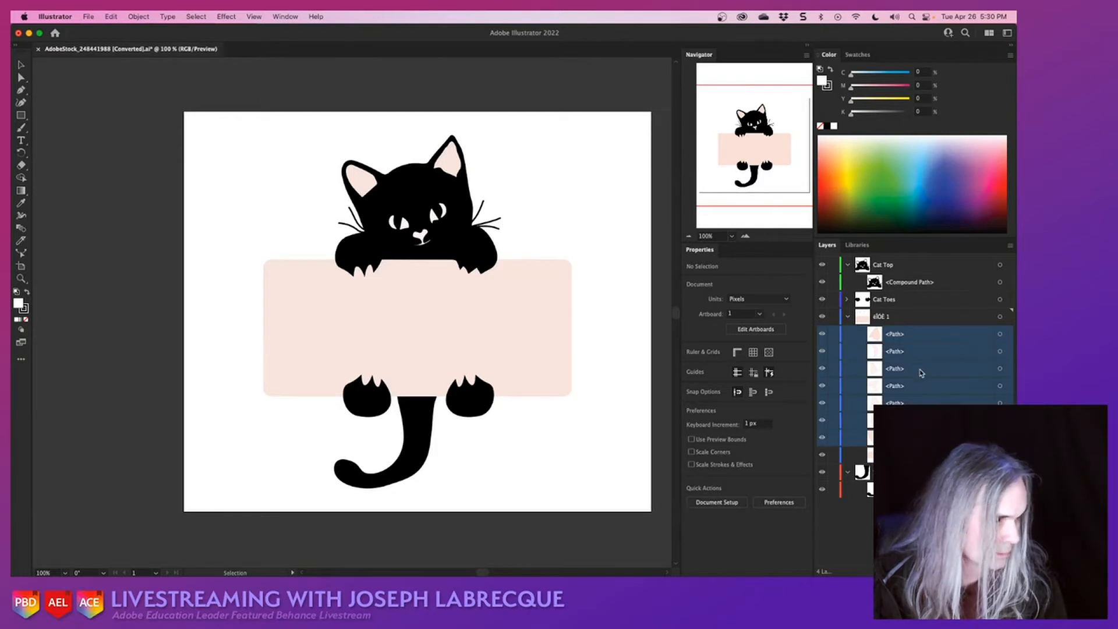
{"action": "left_click_drag", "start_coordinate": [922, 375], "coordinate": [894, 299]}
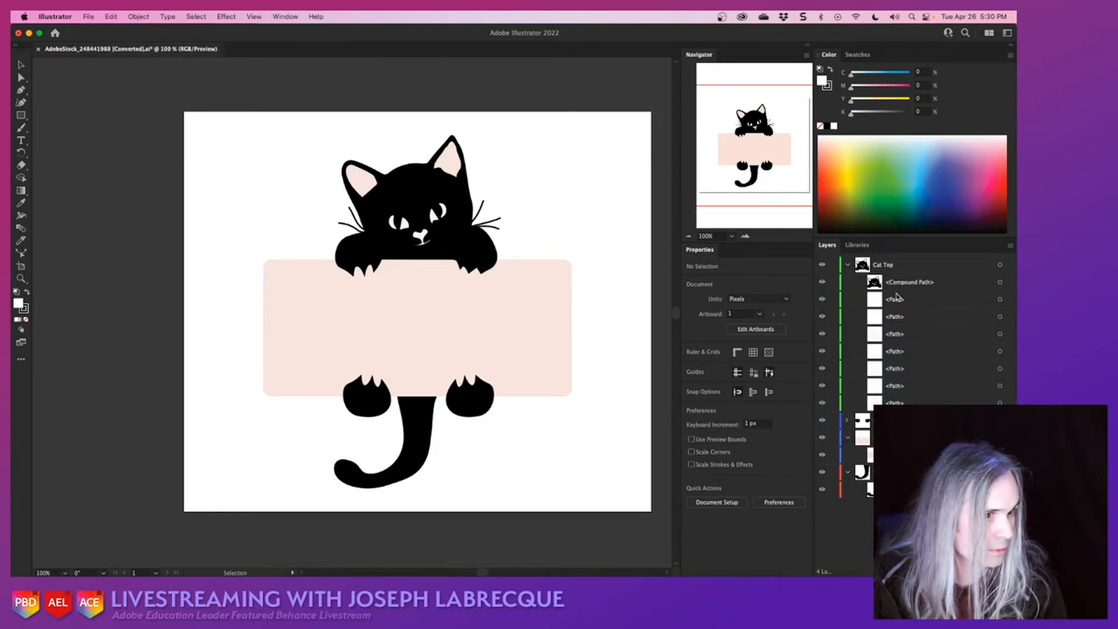
{"action": "left_click", "coordinate": [822, 282]}
{"action": "left_click", "coordinate": [823, 282]}
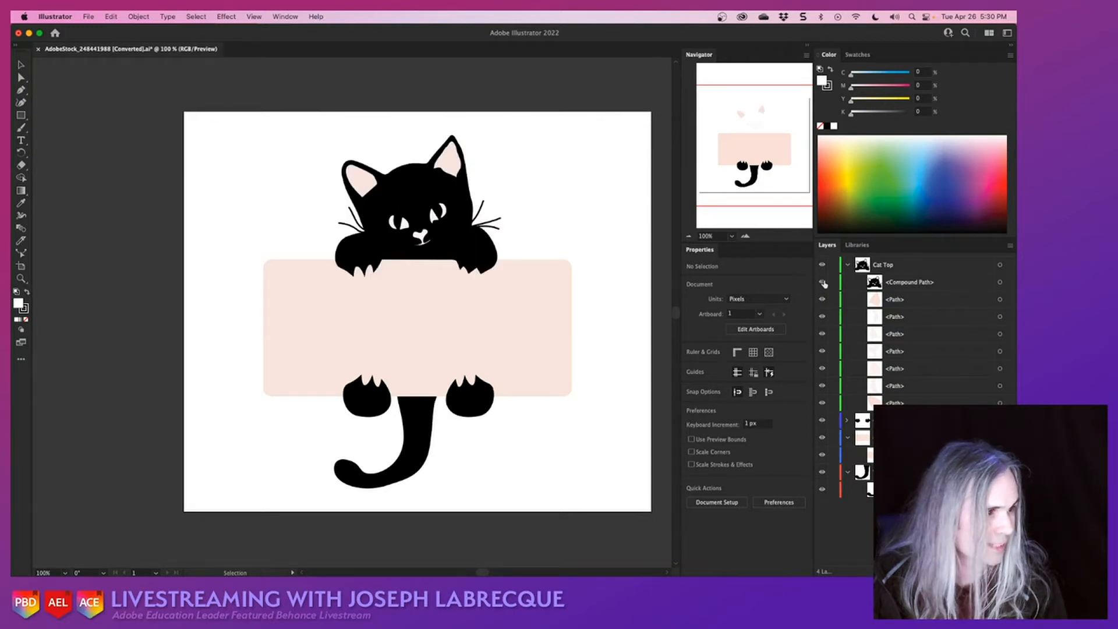
- Save the document with the Cat Toes layer expanded and make Cat Top the active layer
{"action": "left_click", "coordinate": [848, 421]}
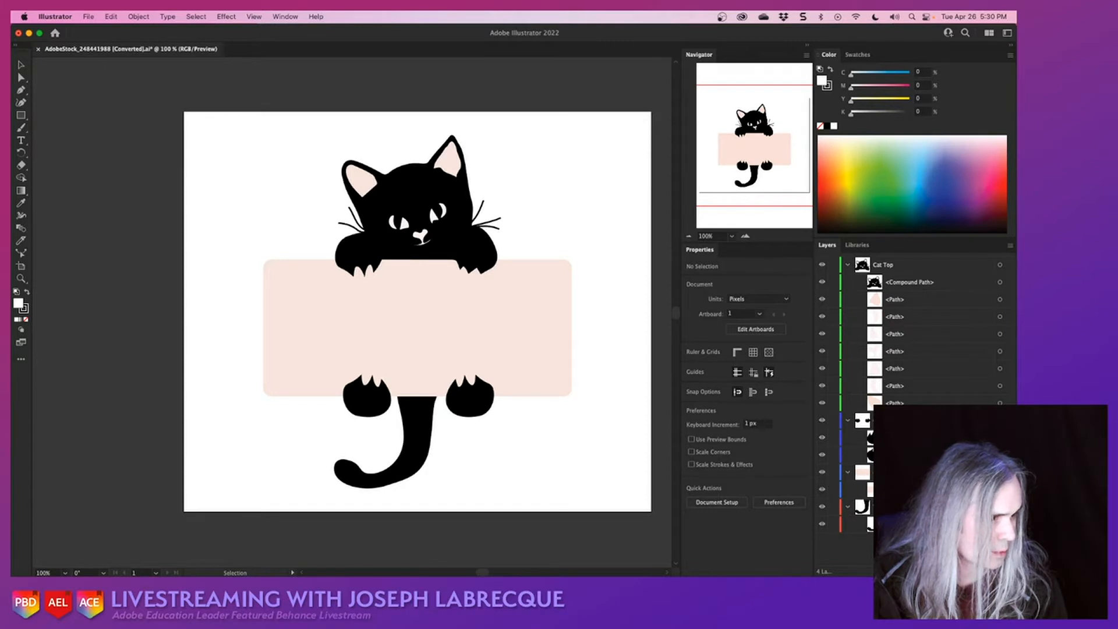
{"action": "left_click", "coordinate": [908, 472]}
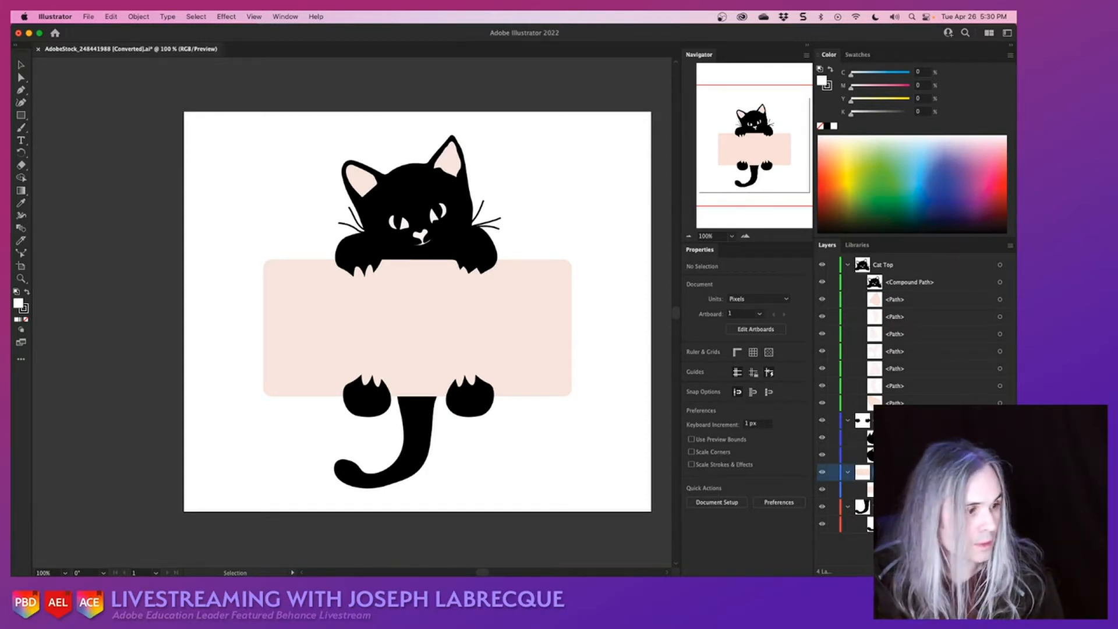
{"action": "left_click", "coordinate": [909, 454]}
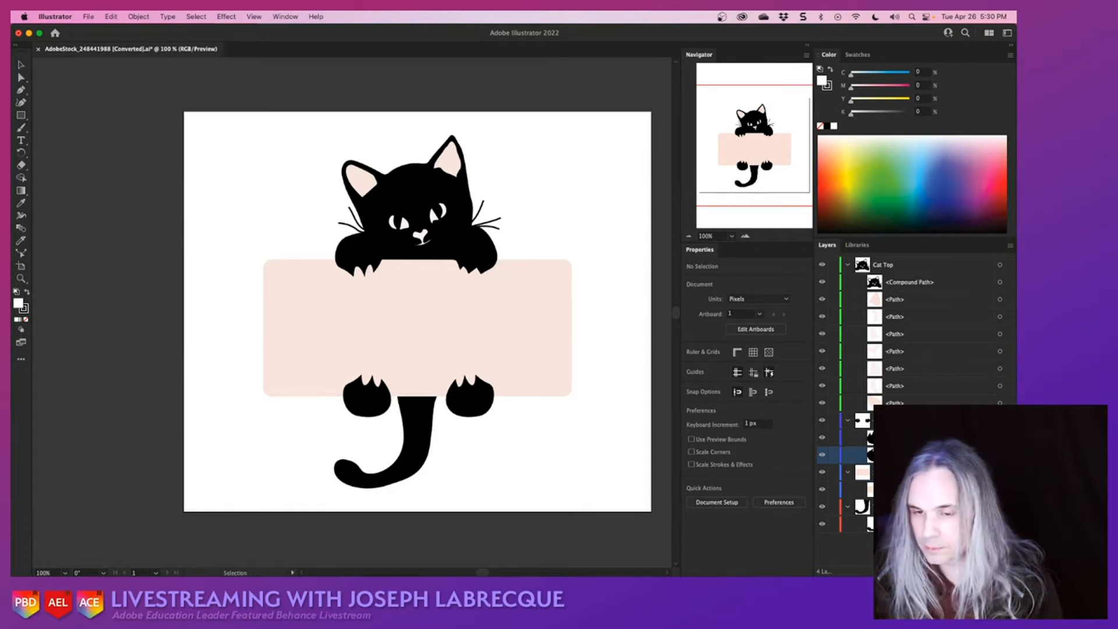
{"action": "key", "text": "super+s"}
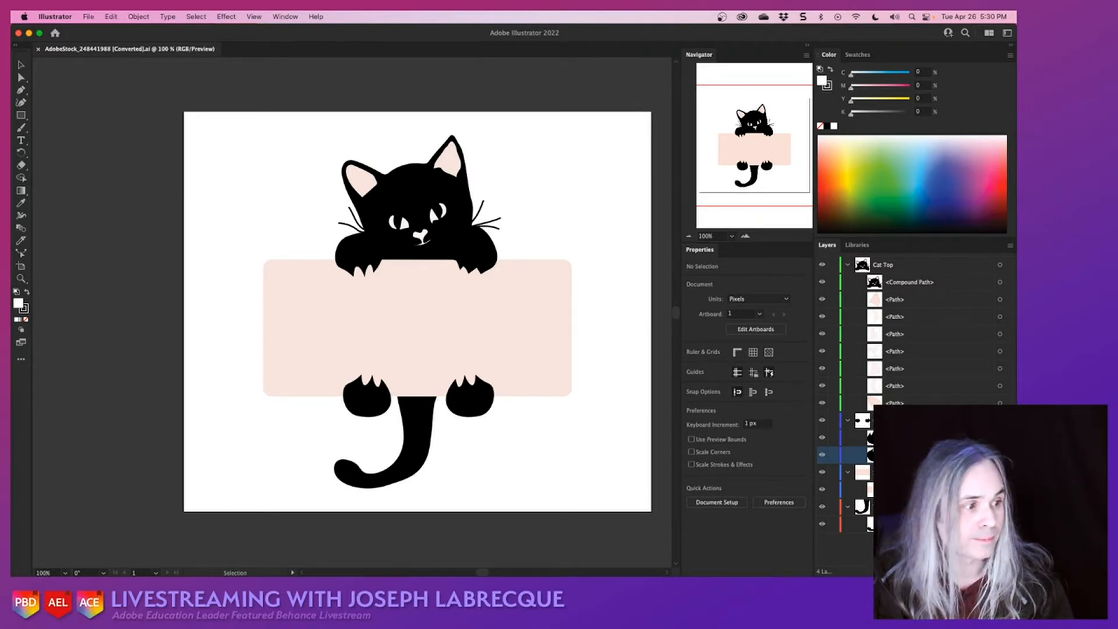
{"action": "left_click", "coordinate": [908, 419]}
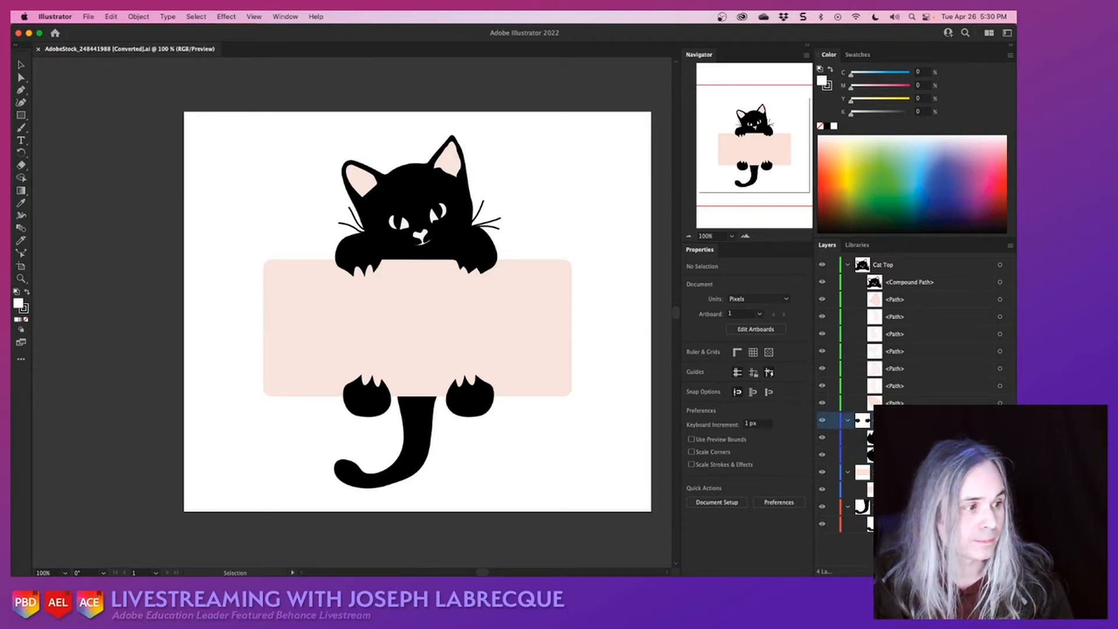
{"action": "left_click", "coordinate": [935, 269]}
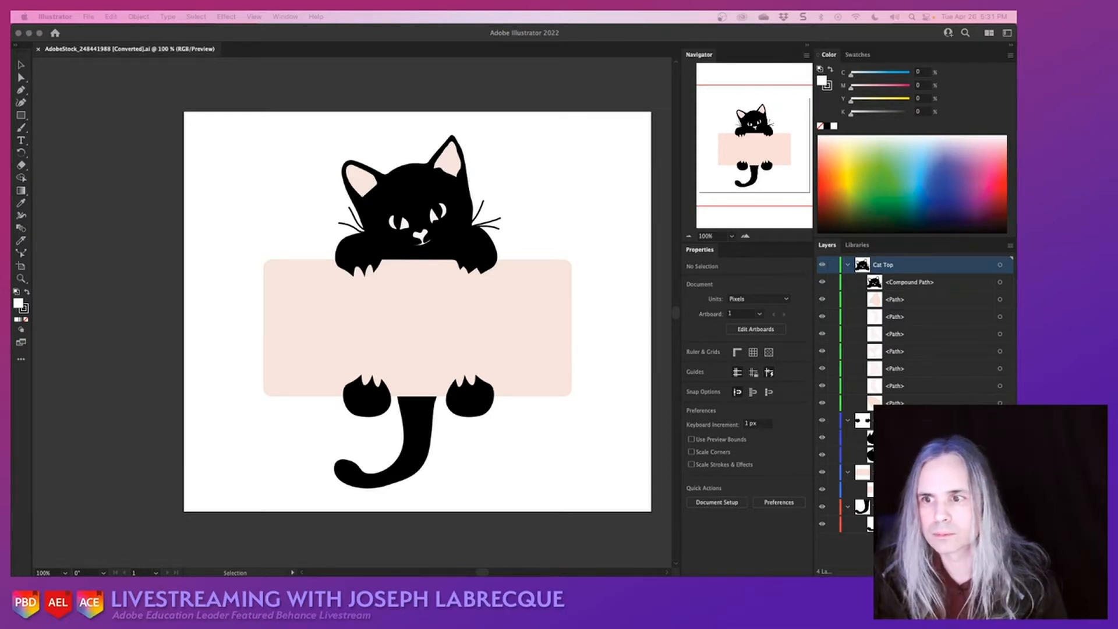
- Switch to Chrome, review the Adobe Education Leader livestream schedule and presenter profiles, and close the browser window
{"action": "left_click_drag", "start_coordinate": [12, 175], "coordinate": [591, 57]}
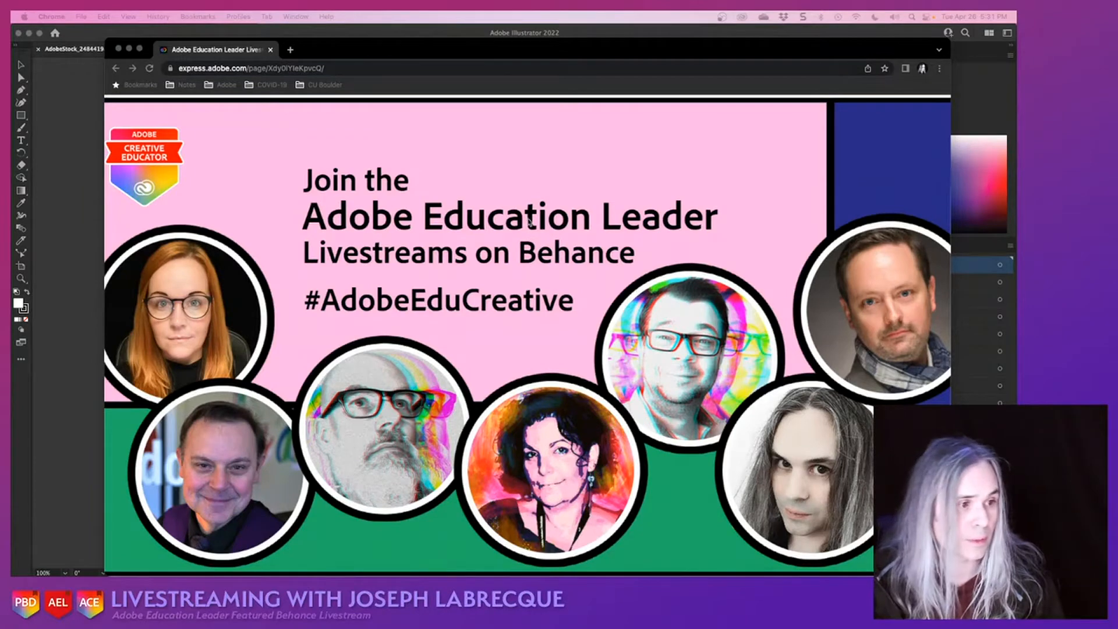
{"action": "scroll", "coordinate": [535, 238], "scroll_direction": "down", "scroll_amount": 5}
{"action": "scroll", "coordinate": [534, 238], "scroll_direction": "down", "scroll_amount": 10}
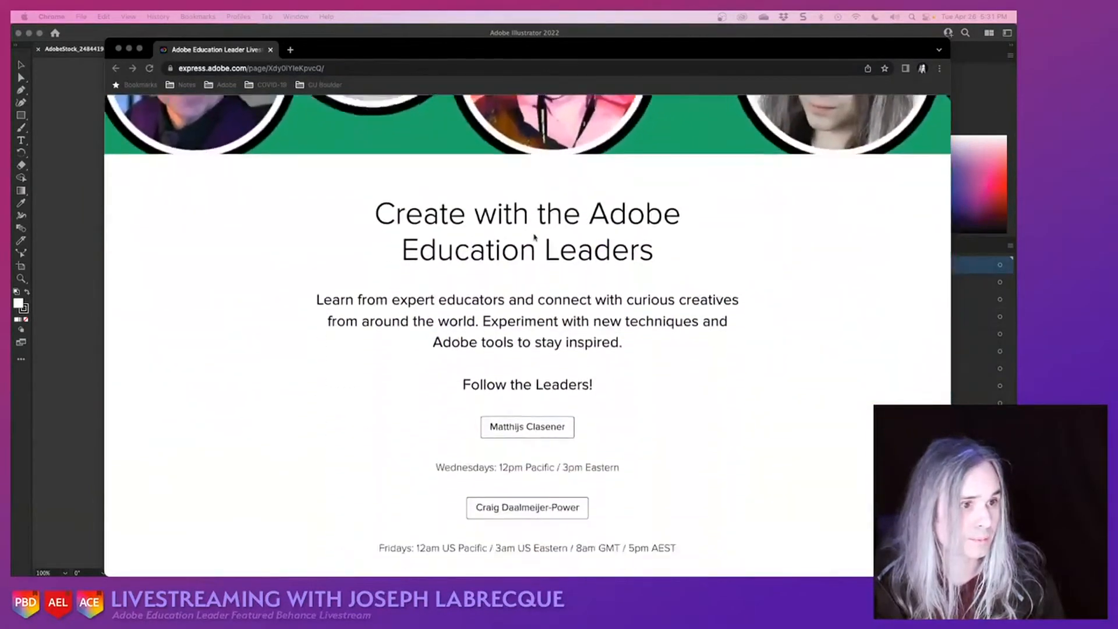
{"action": "scroll", "coordinate": [732, 359], "scroll_direction": "down", "scroll_amount": 9}
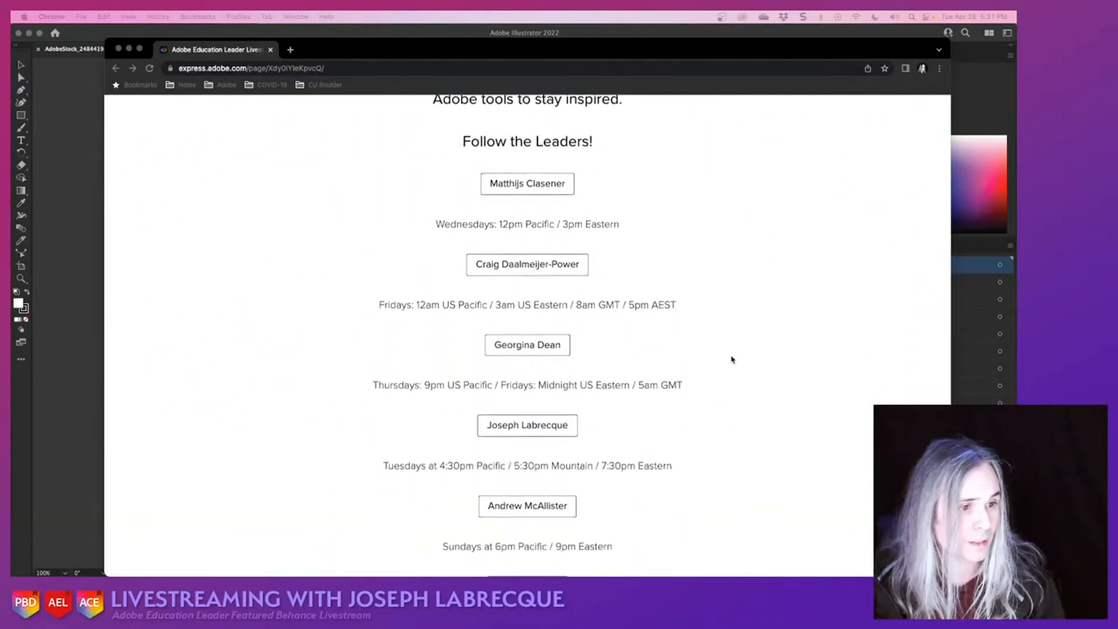
{"action": "scroll", "coordinate": [732, 359], "scroll_direction": "down", "scroll_amount": 1}
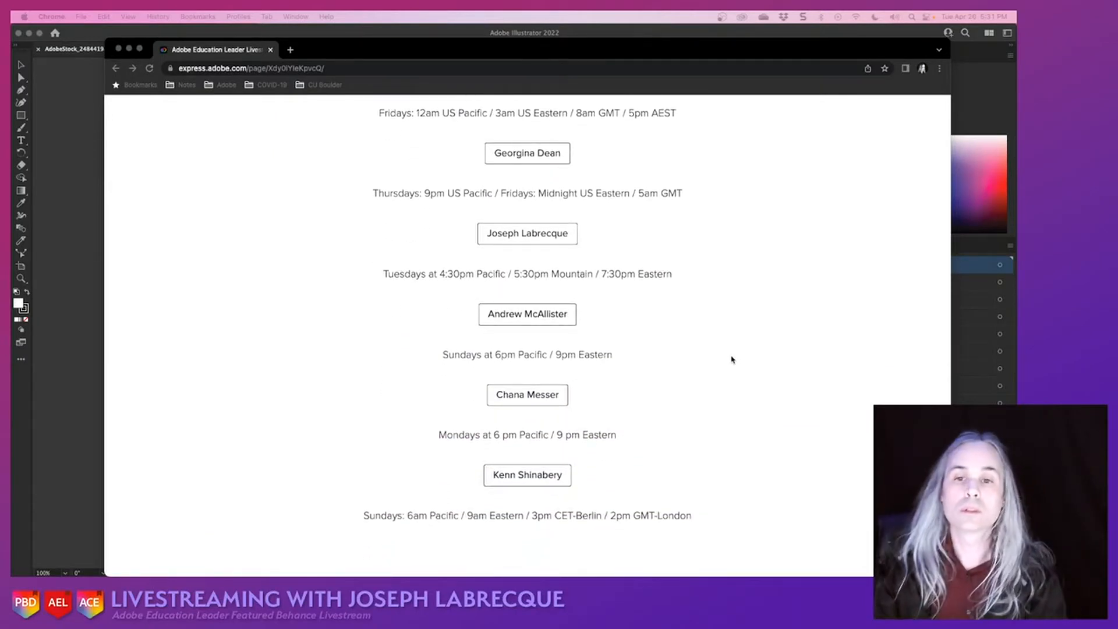
{"action": "scroll", "coordinate": [732, 359], "scroll_direction": "down", "scroll_amount": 5}
{"action": "scroll", "coordinate": [732, 359], "scroll_direction": "up", "scroll_amount": 9}
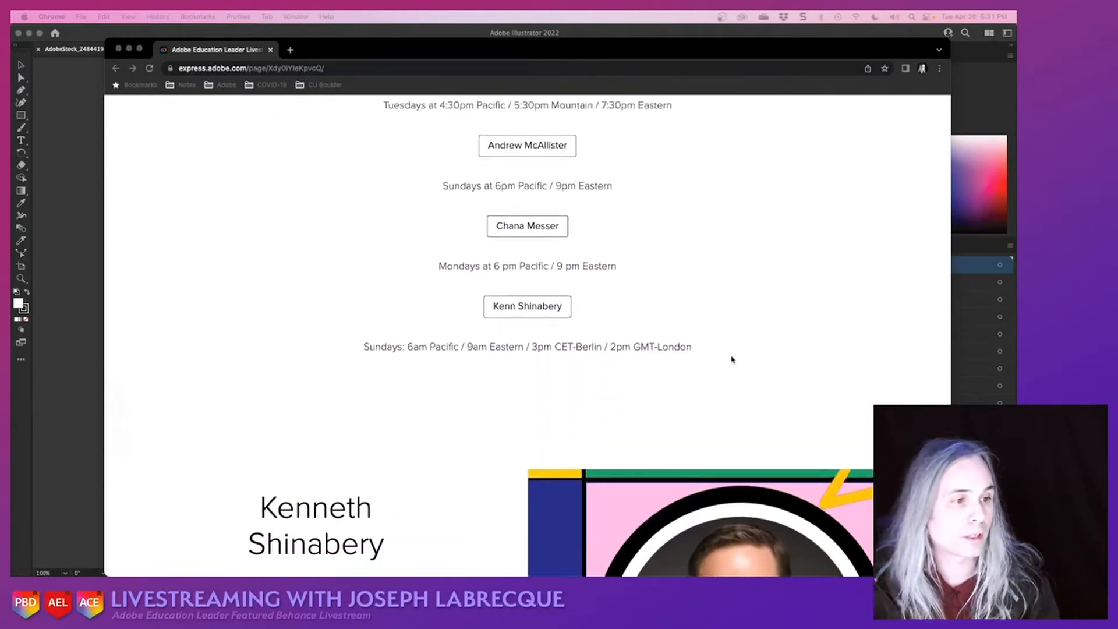
{"action": "scroll", "coordinate": [732, 359], "scroll_direction": "up", "scroll_amount": 2}
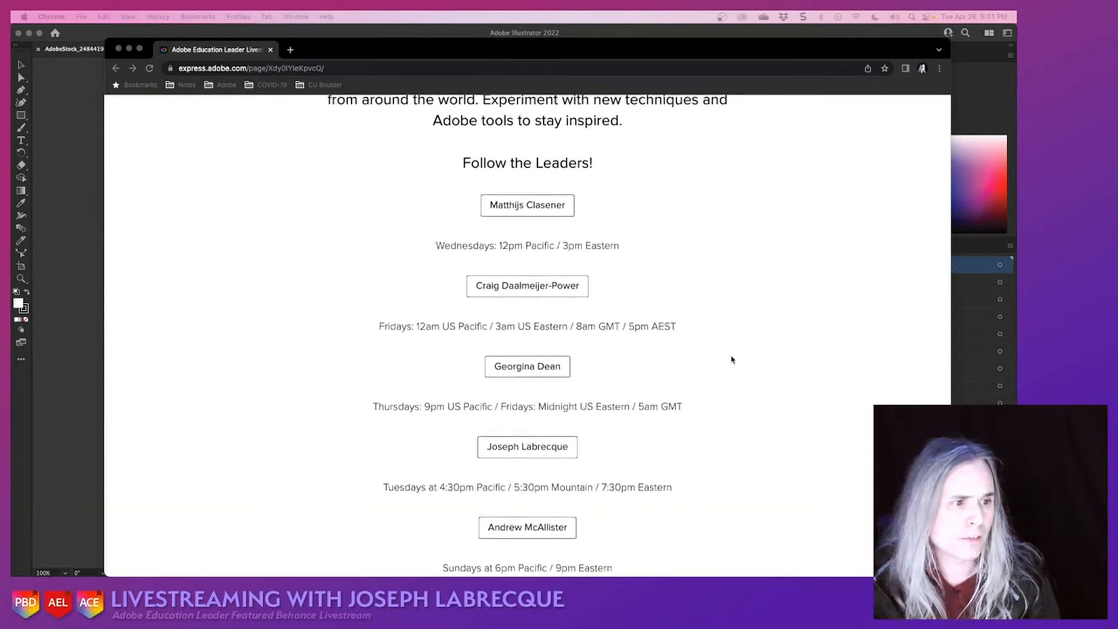
{"action": "scroll", "coordinate": [732, 359], "scroll_direction": "down", "scroll_amount": 4}
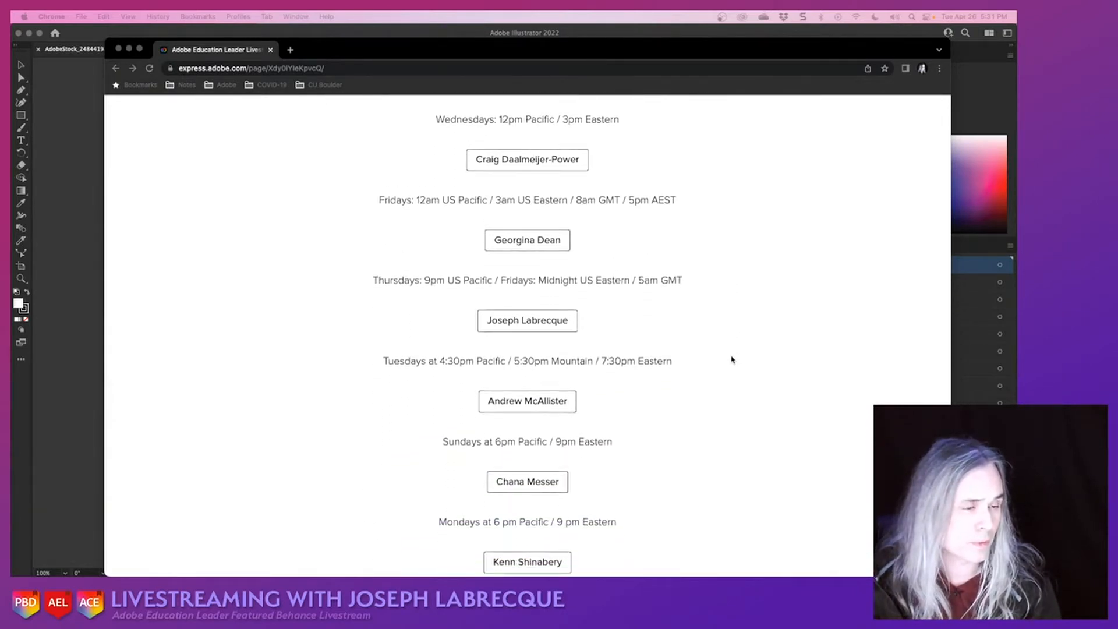
{"action": "scroll", "coordinate": [732, 359], "scroll_direction": "up", "scroll_amount": 2}
{"action": "scroll", "coordinate": [732, 359], "scroll_direction": "down", "scroll_amount": 3}
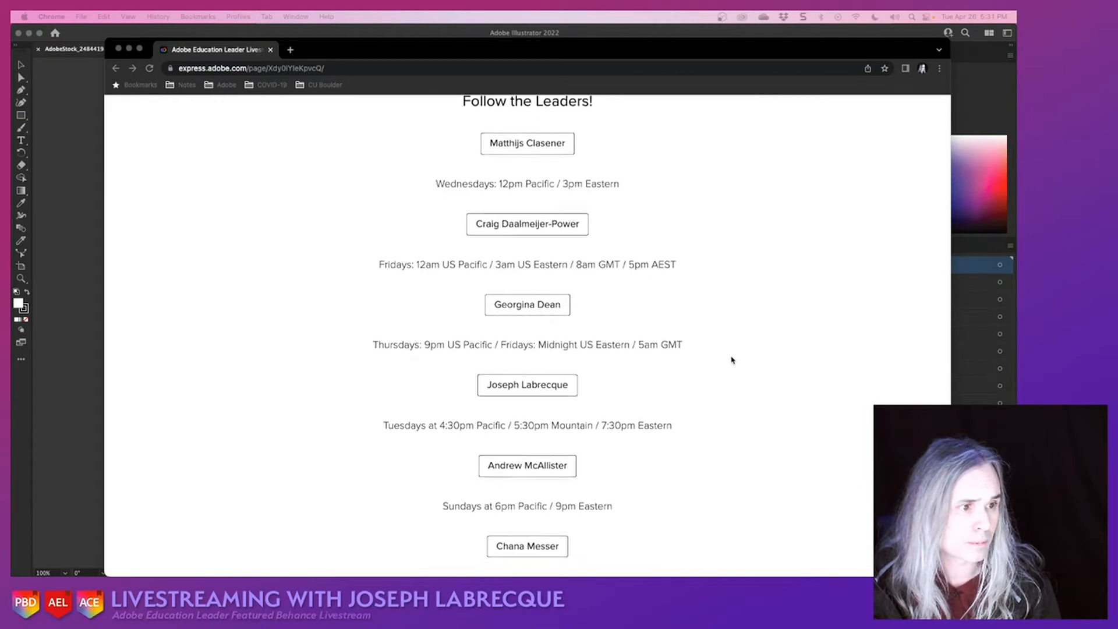
{"action": "scroll", "coordinate": [732, 359], "scroll_direction": "down", "scroll_amount": 1}
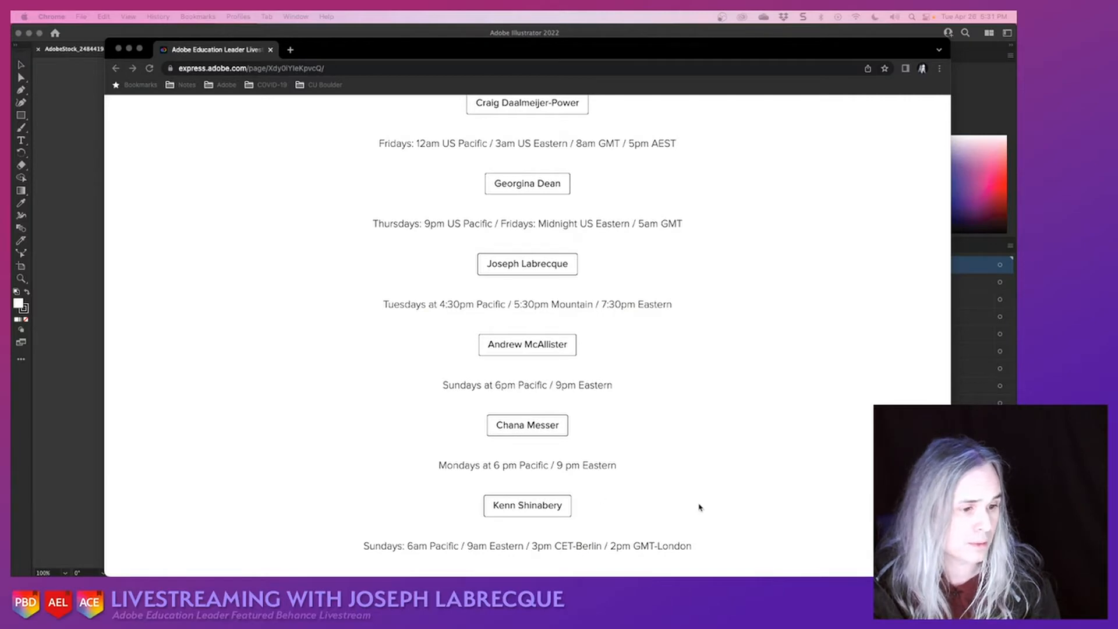
{"action": "scroll", "coordinate": [699, 507], "scroll_direction": "down", "scroll_amount": 8}
{"action": "scroll", "coordinate": [699, 506], "scroll_direction": "down", "scroll_amount": 20}
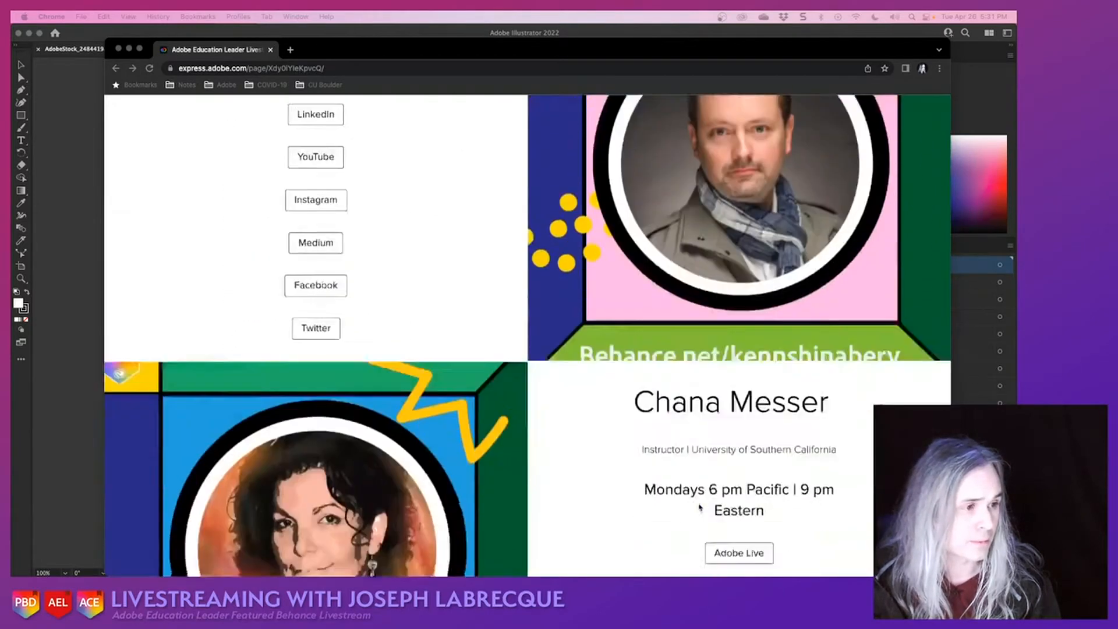
{"action": "scroll", "coordinate": [699, 506], "scroll_direction": "down", "scroll_amount": 20}
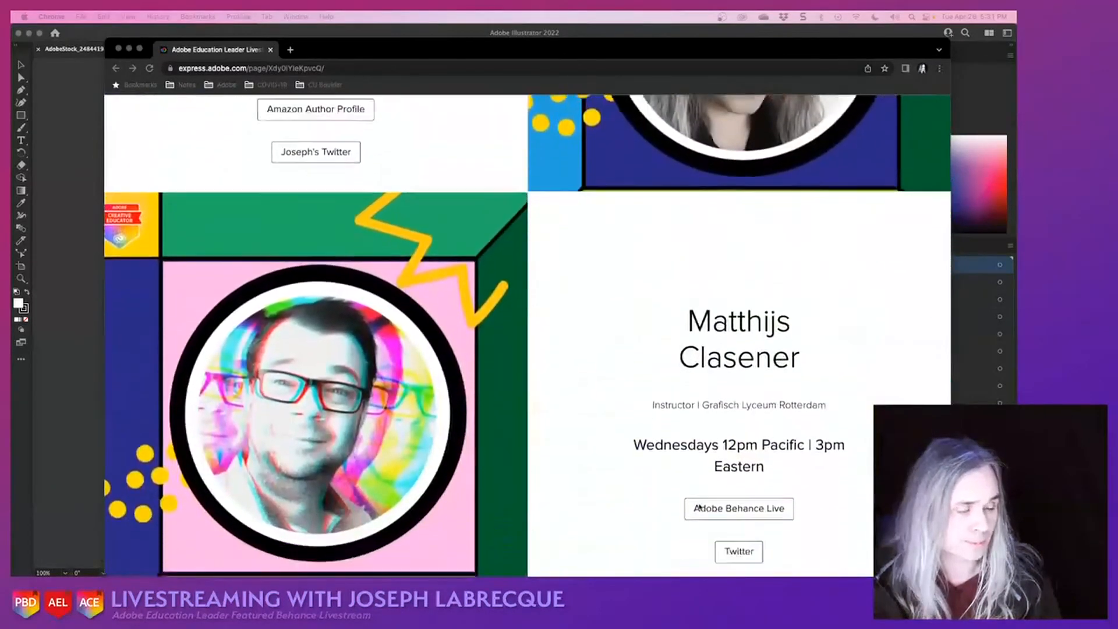
{"action": "scroll", "coordinate": [700, 506], "scroll_direction": "down", "scroll_amount": 15}
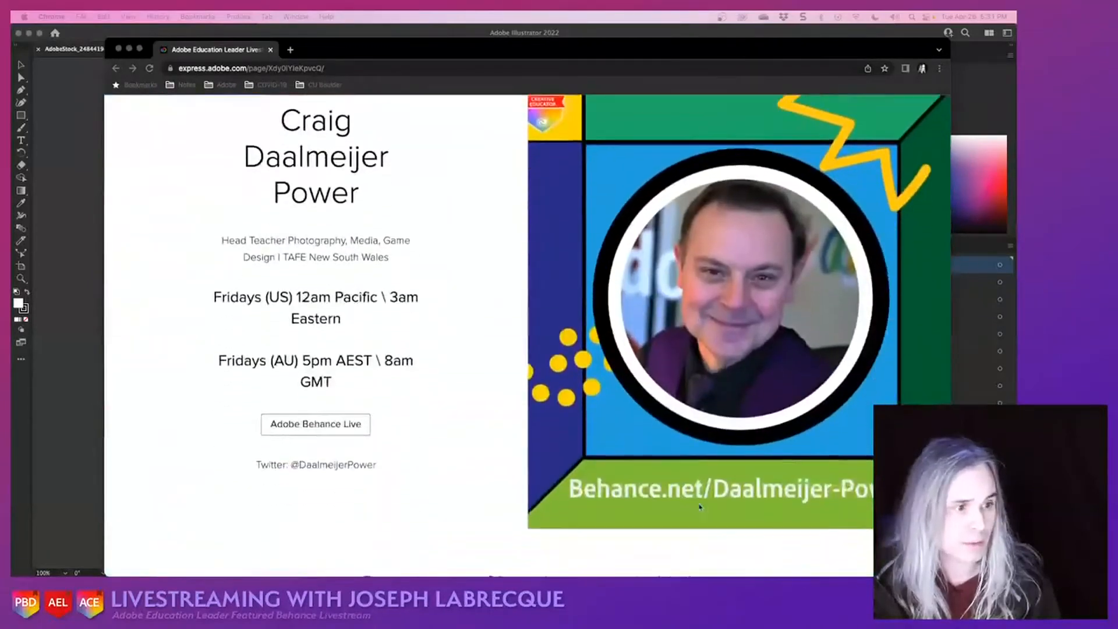
{"action": "left_click", "coordinate": [119, 48]}
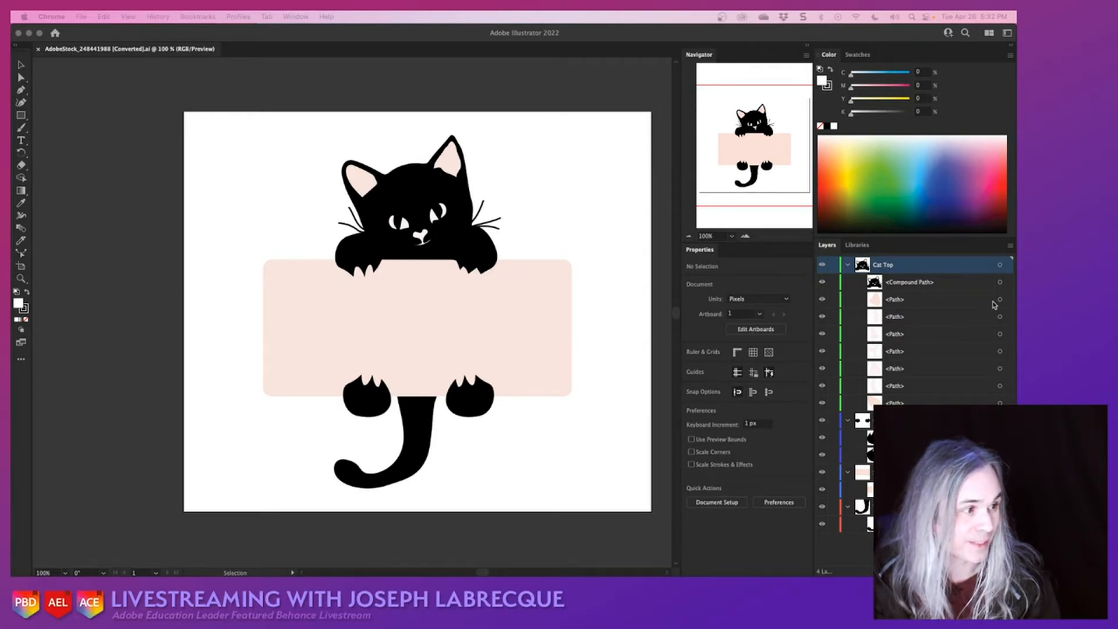
- Switch back to Illustrator and fill the cat's nose-and-mouth path with pinkish red, C 0, M 89.02, Y 34.12, K 0
{"action": "left_click", "coordinate": [553, 374]}
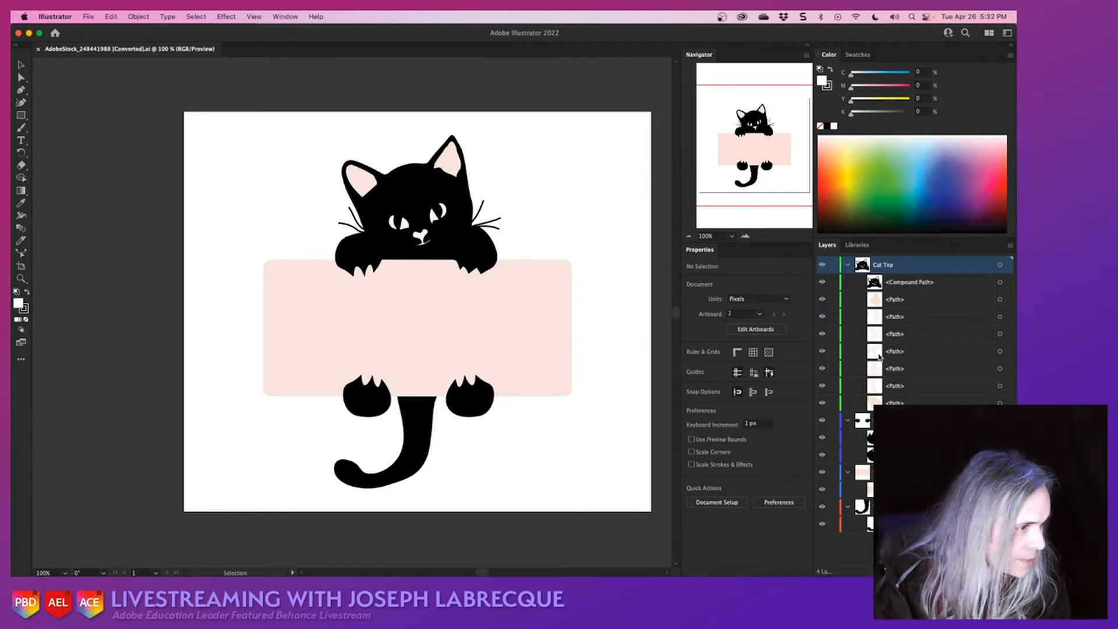
{"action": "left_click", "coordinate": [1000, 353]}
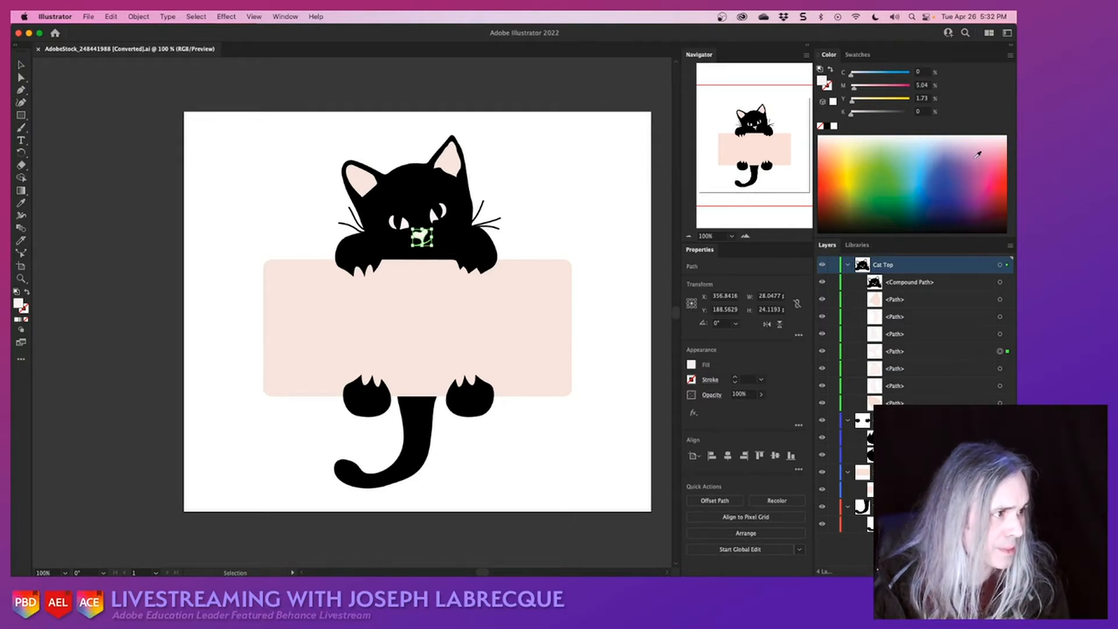
{"action": "left_click", "coordinate": [998, 166]}
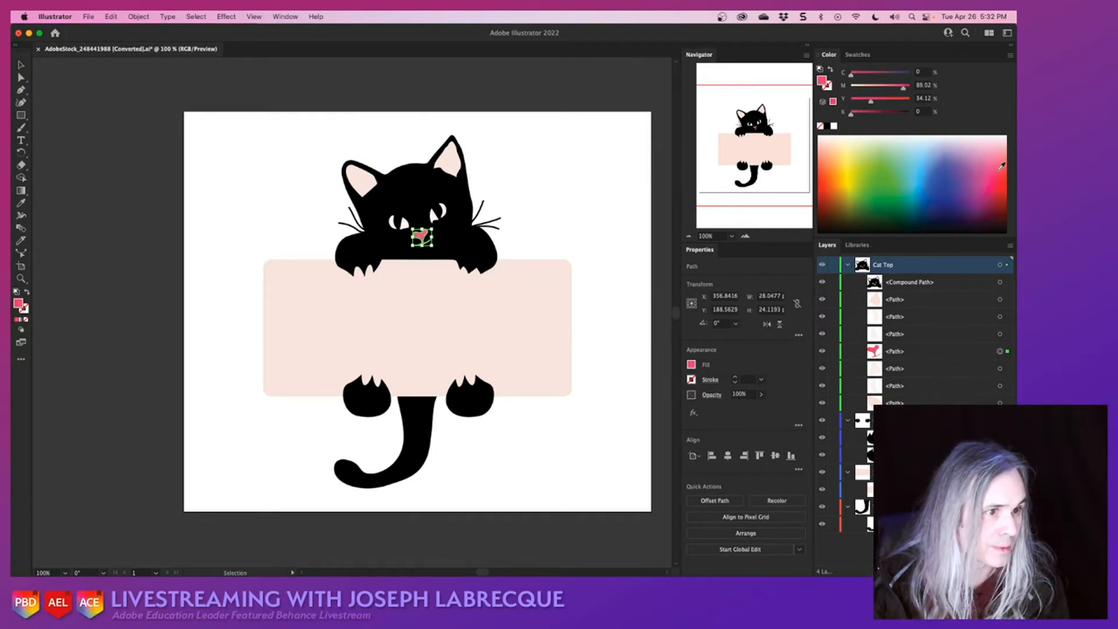
- Fill the inner part of the cat's left-hand eye with light green, C 38.43, M 0, Y 69.02, K 0
{"action": "left_click", "coordinate": [1000, 370]}
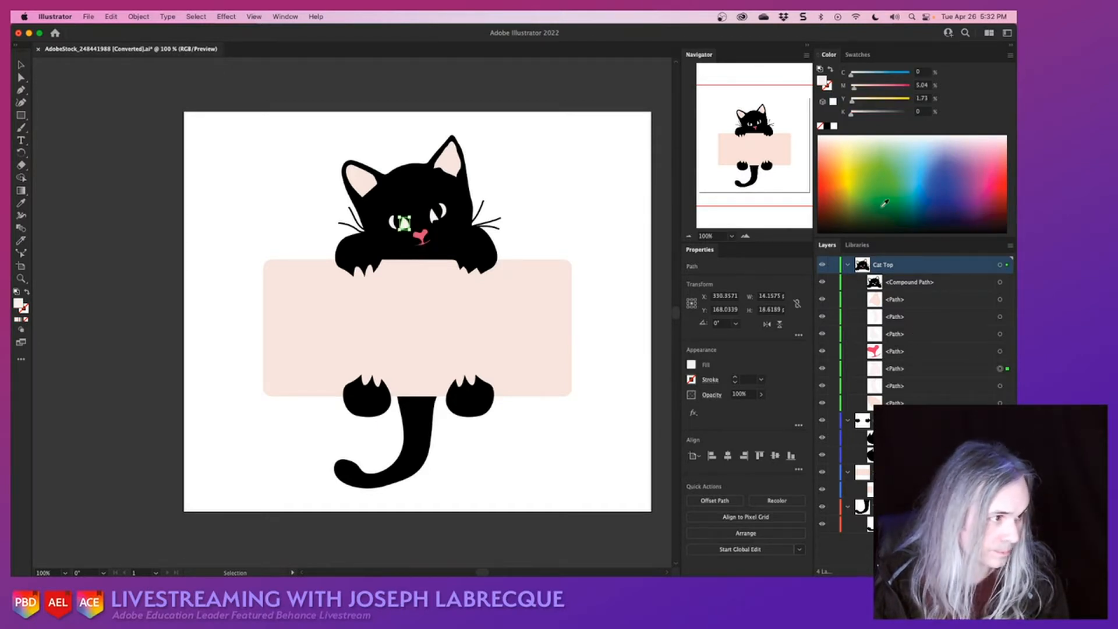
{"action": "left_click", "coordinate": [885, 173]}
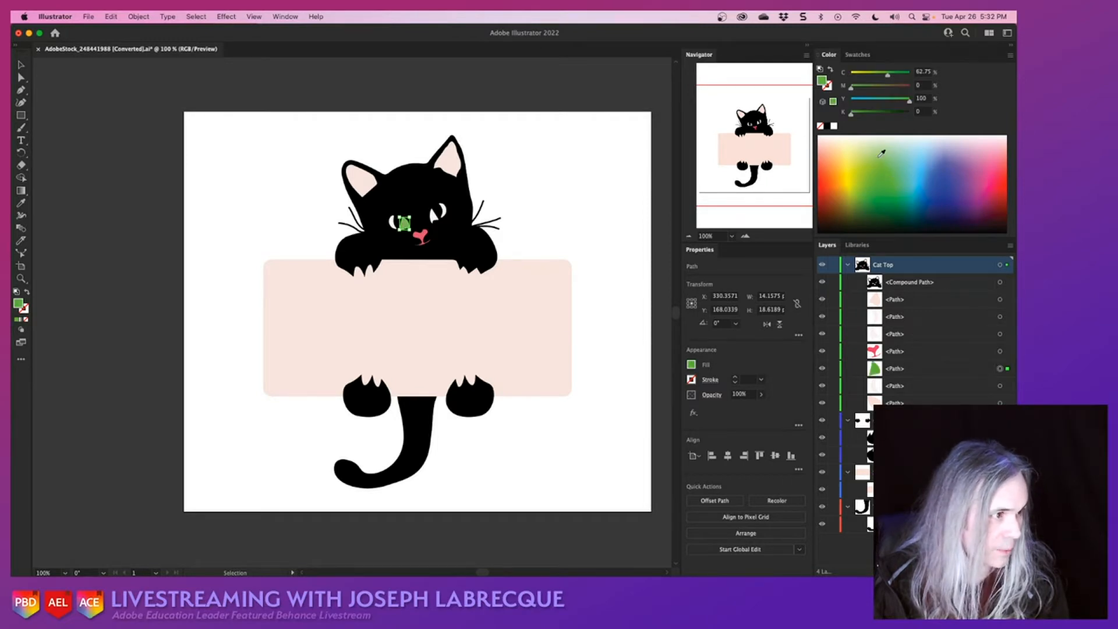
{"action": "left_click", "coordinate": [879, 153]}
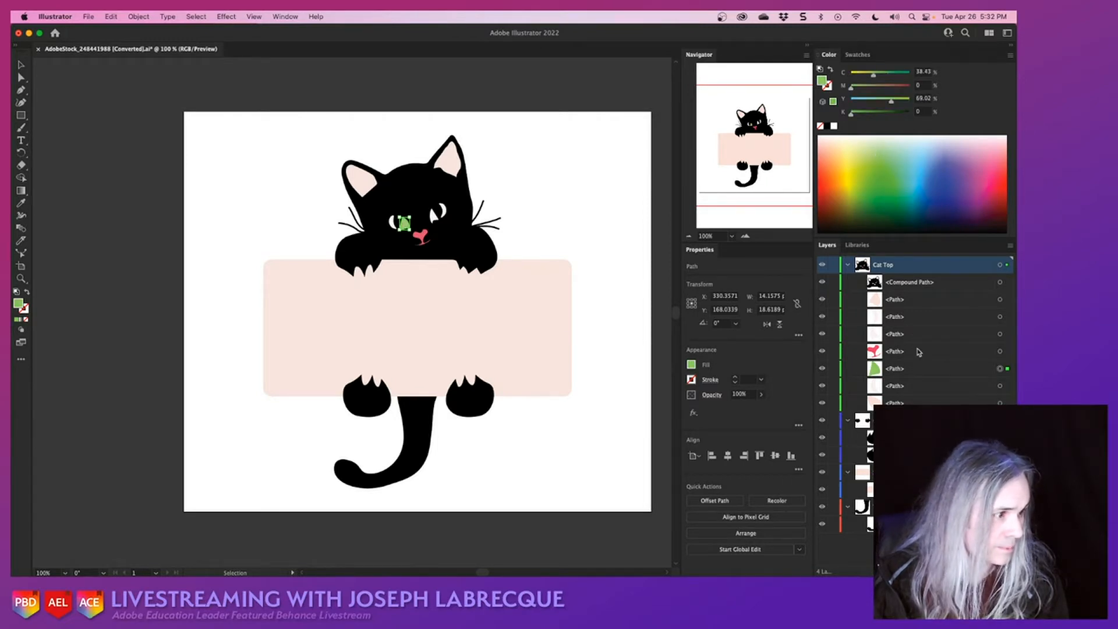
- Fill the outer crescent of the cat's left-hand eye with green, C 51.37, M 0, Y 96.86, K 0
{"action": "left_click", "coordinate": [999, 386]}
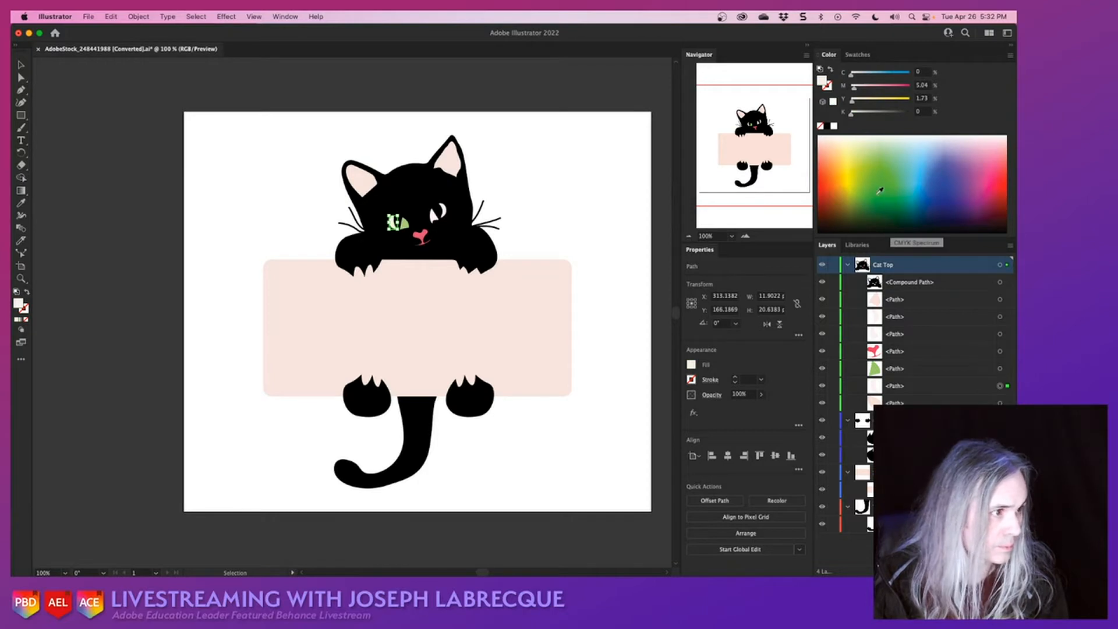
{"action": "left_click", "coordinate": [881, 177]}
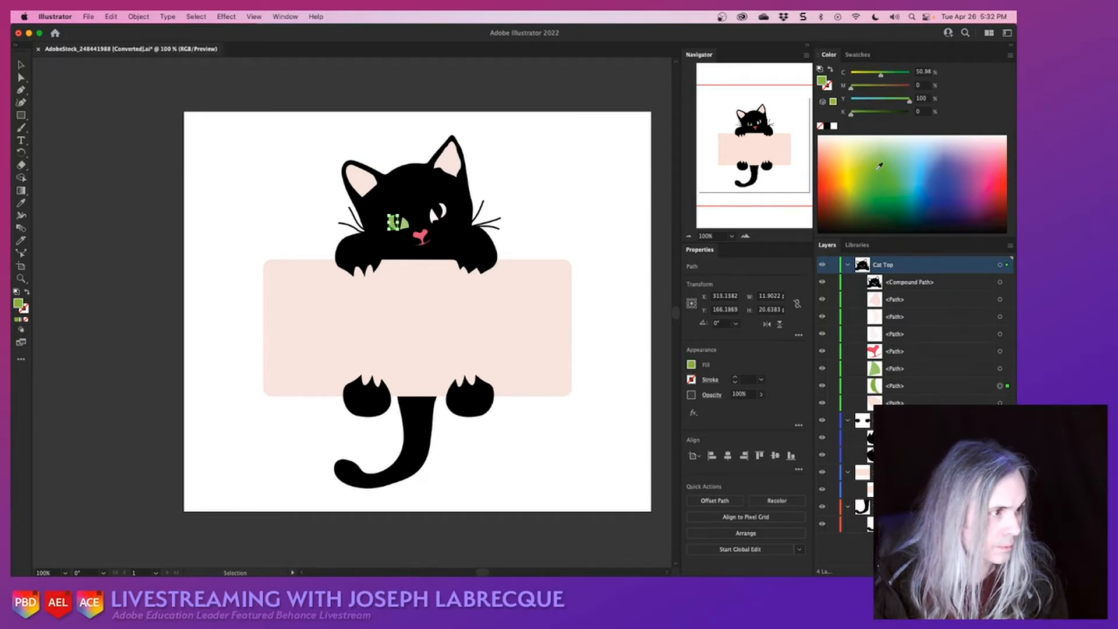
{"action": "left_click", "coordinate": [884, 168]}
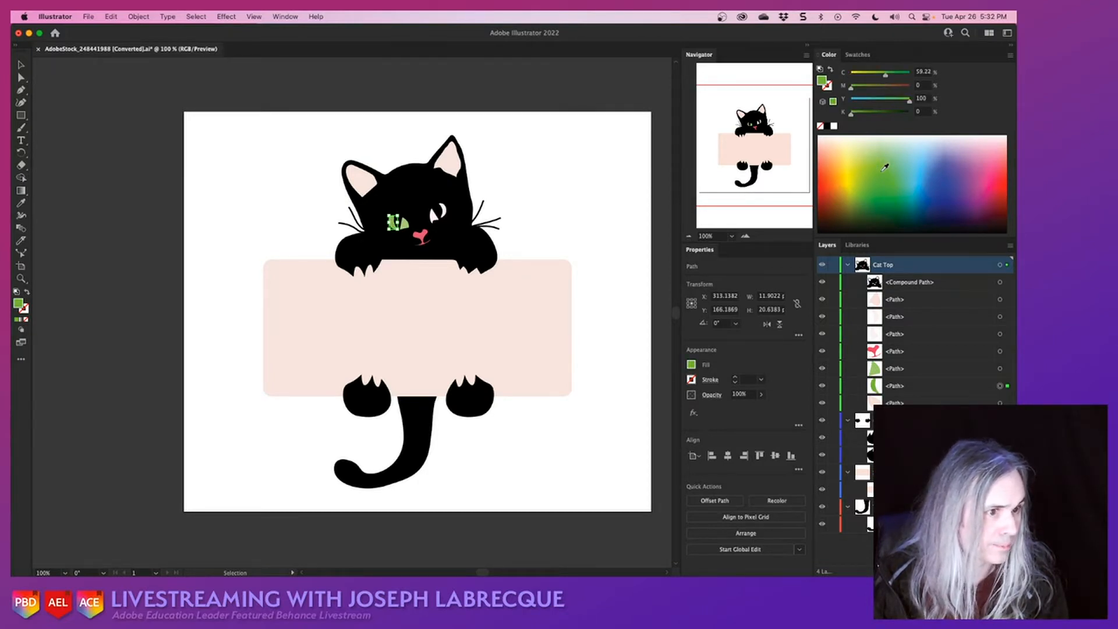
{"action": "left_click", "coordinate": [883, 159]}
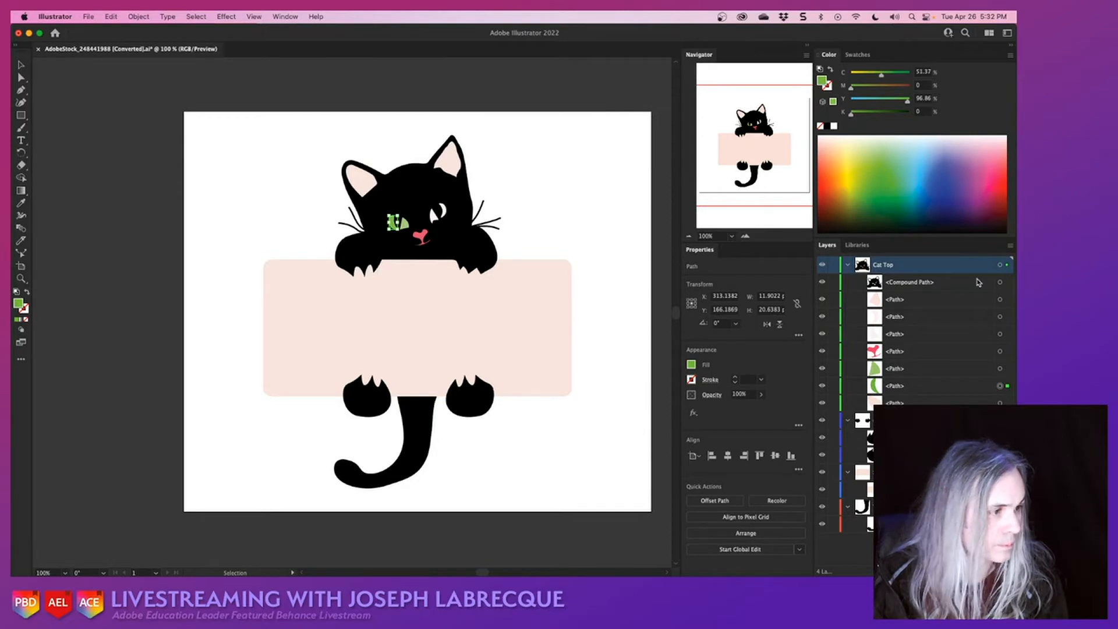
- Fill the right-hand inner ear with C 0, M 48.63, Y 29.02, K 0 and the left-hand one with C 0, M 41.18, Y 25.88, K 0
{"action": "left_click", "coordinate": [1000, 301]}
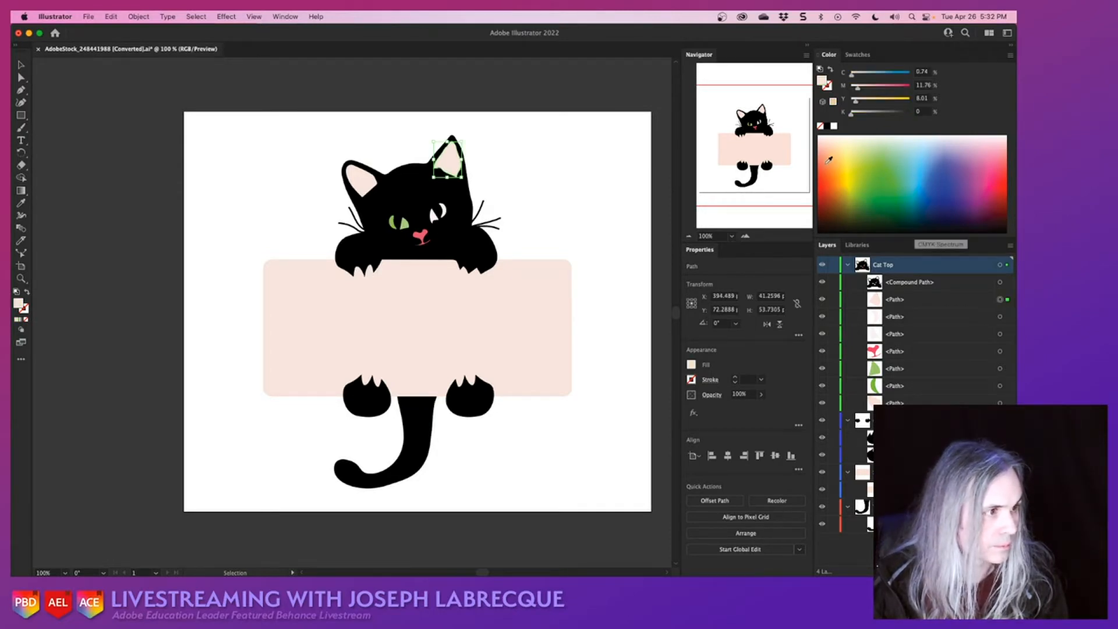
{"action": "left_click", "coordinate": [822, 148]}
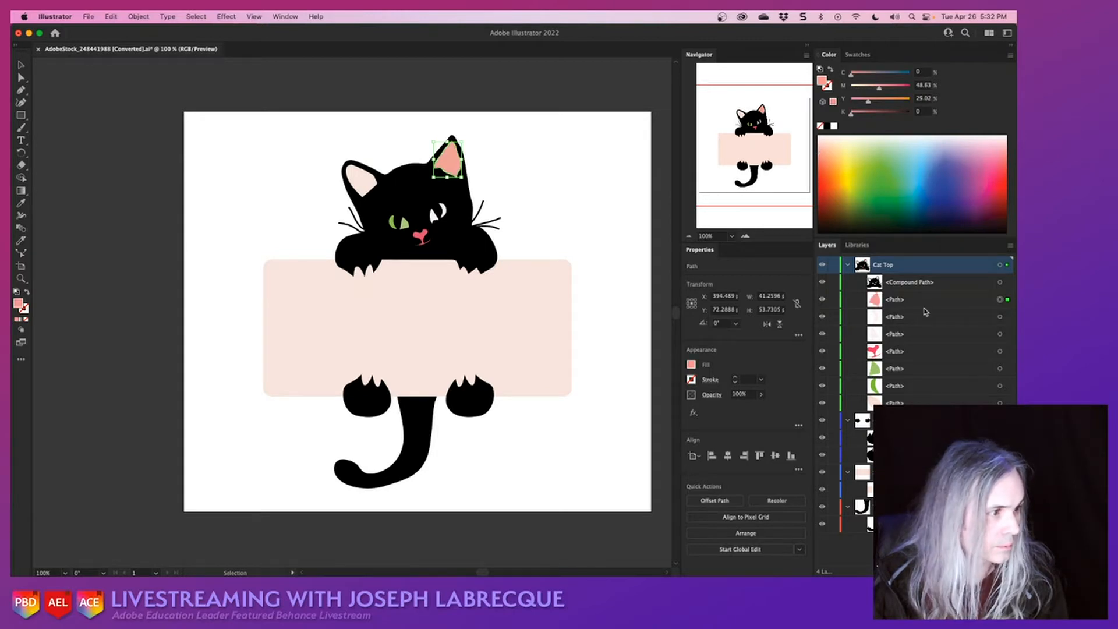
{"action": "left_click", "coordinate": [1000, 402]}
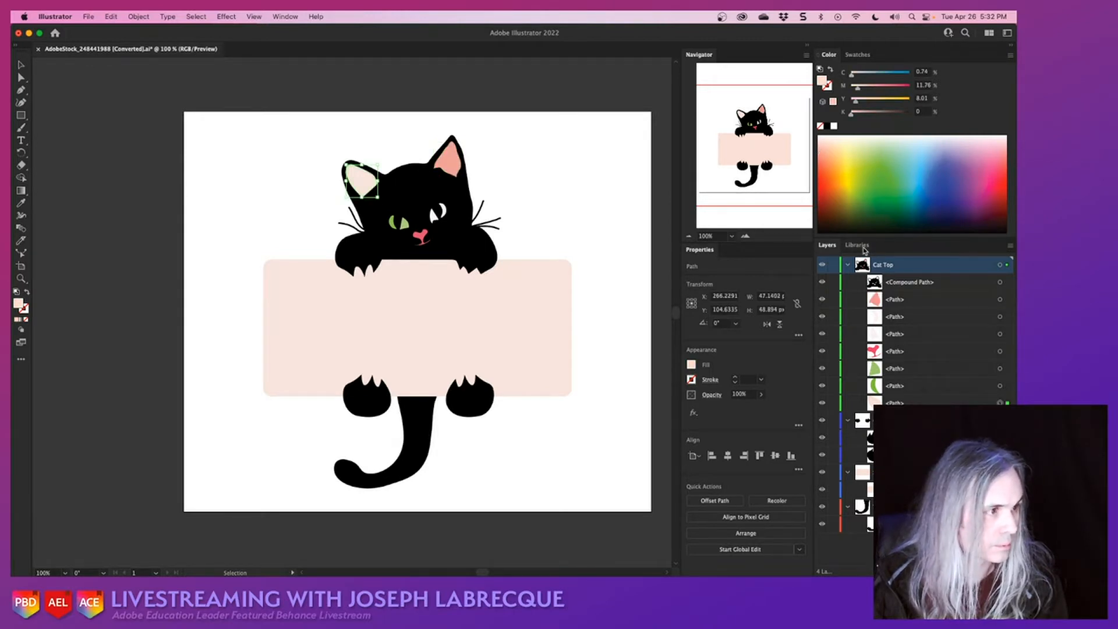
{"action": "left_click", "coordinate": [823, 151]}
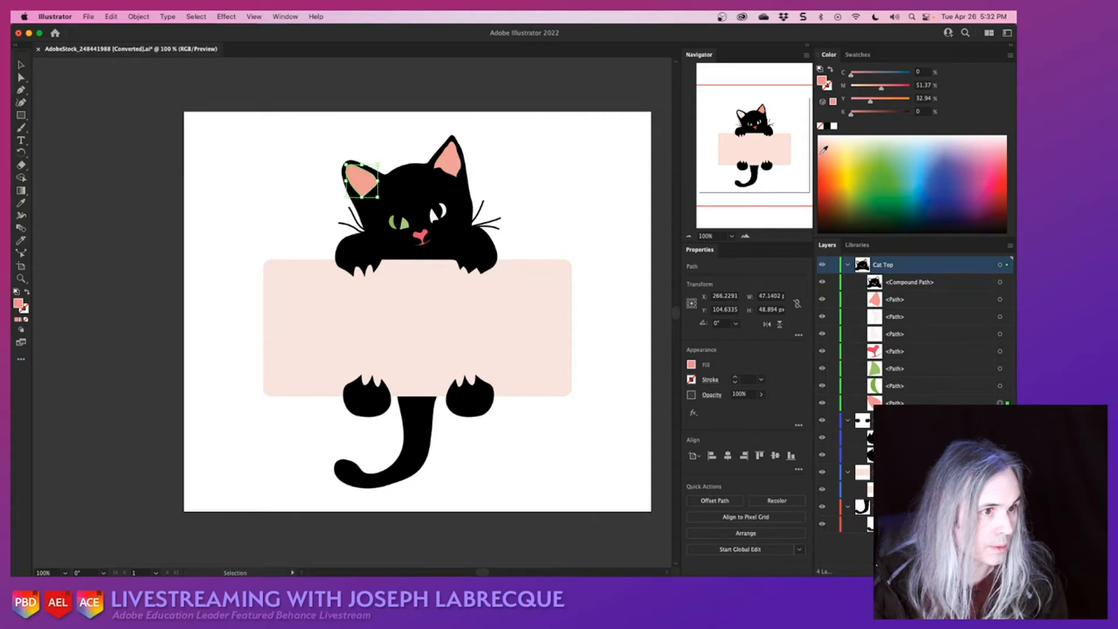
{"action": "left_click", "coordinate": [822, 148]}
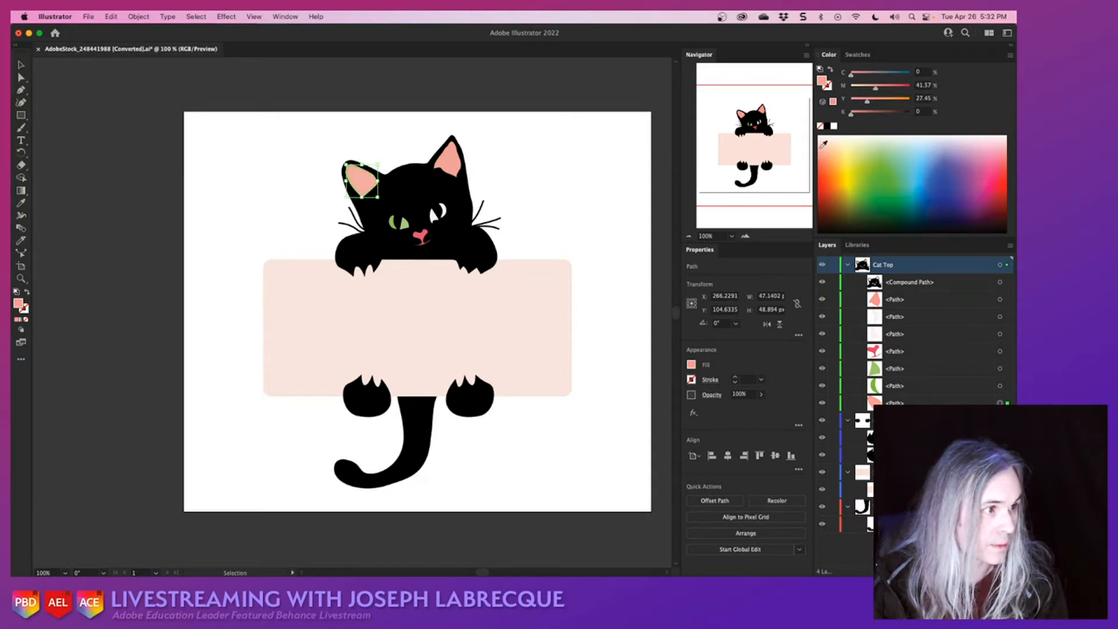
{"action": "left_click", "coordinate": [822, 145]}
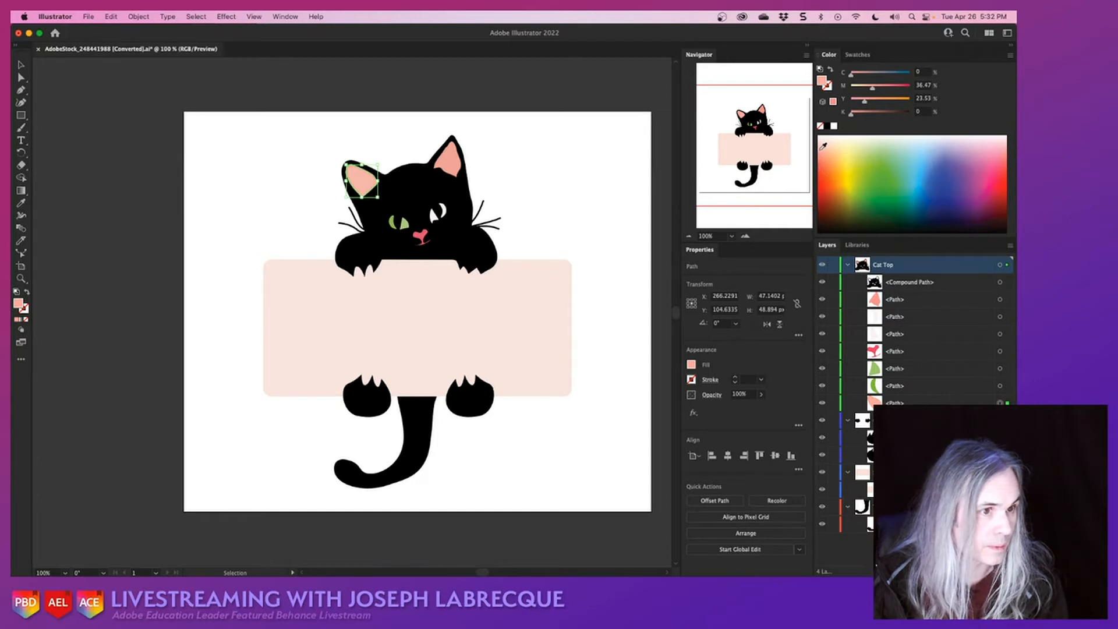
{"action": "left_click", "coordinate": [823, 147]}
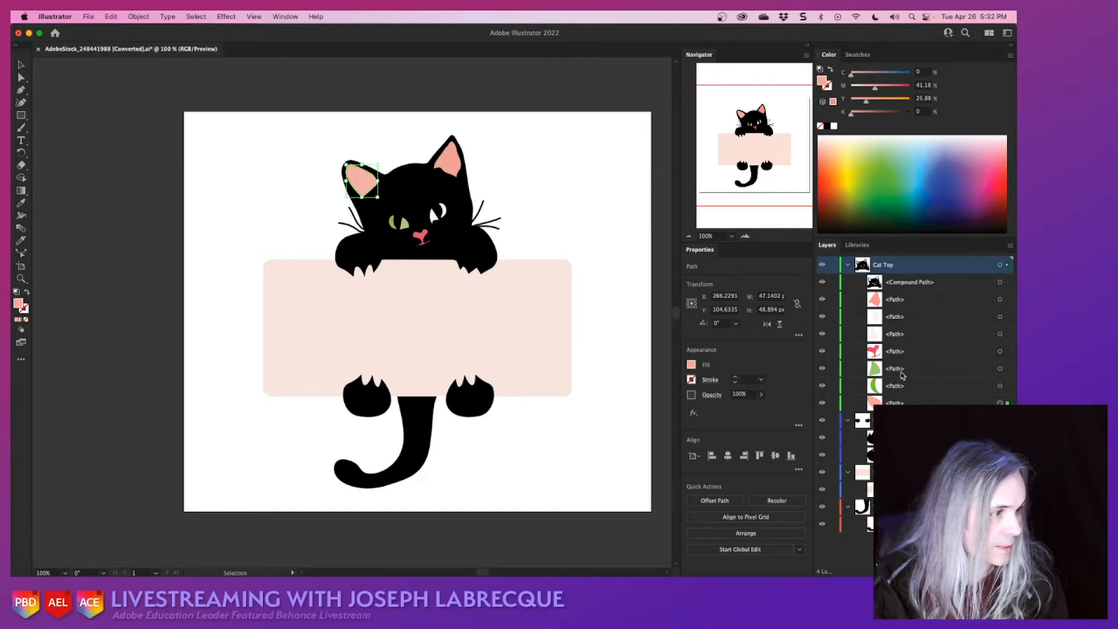
- Fill both parts of the cat's right-hand eye with green, C 49.41, M 0, Y 100, K 0, and save the document
{"action": "left_click", "coordinate": [1000, 316]}
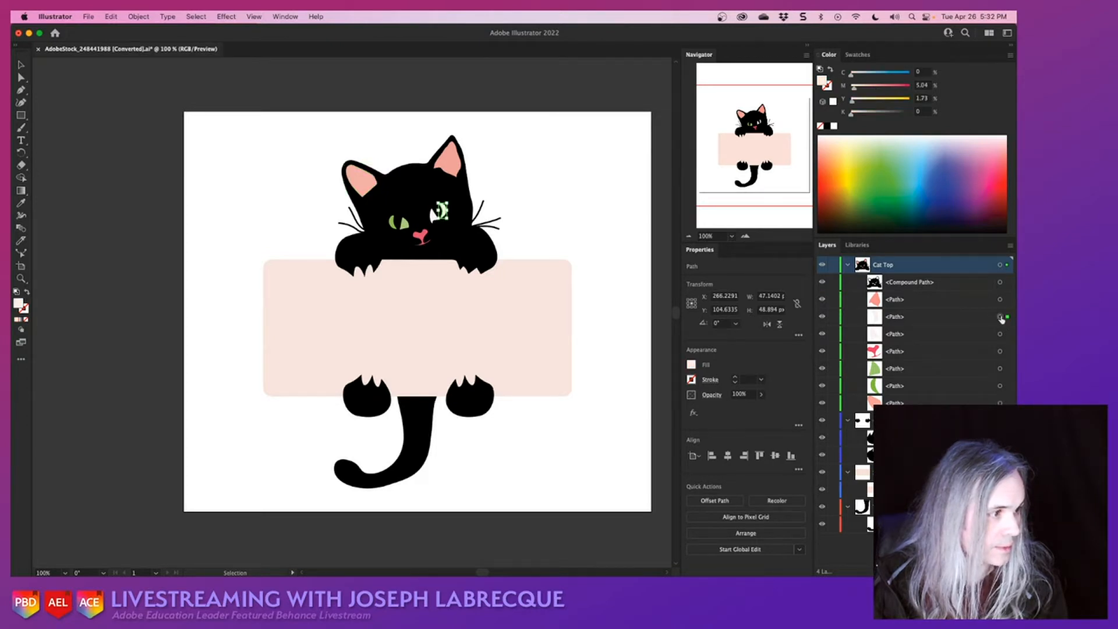
{"action": "left_click", "coordinate": [999, 333], "text": "shift"}
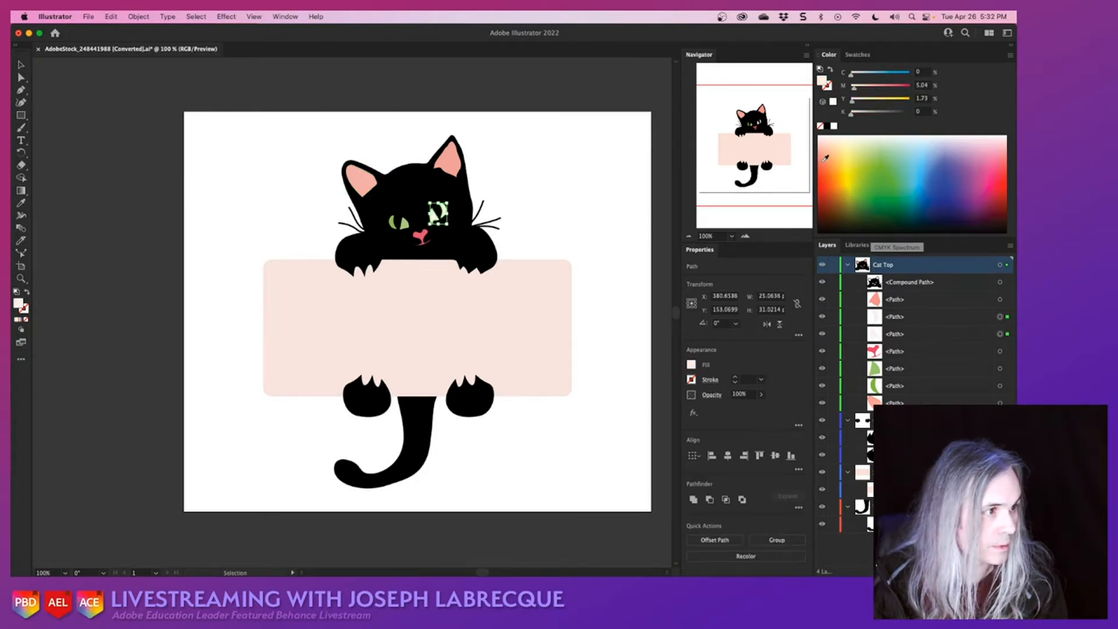
{"action": "left_click", "coordinate": [881, 168]}
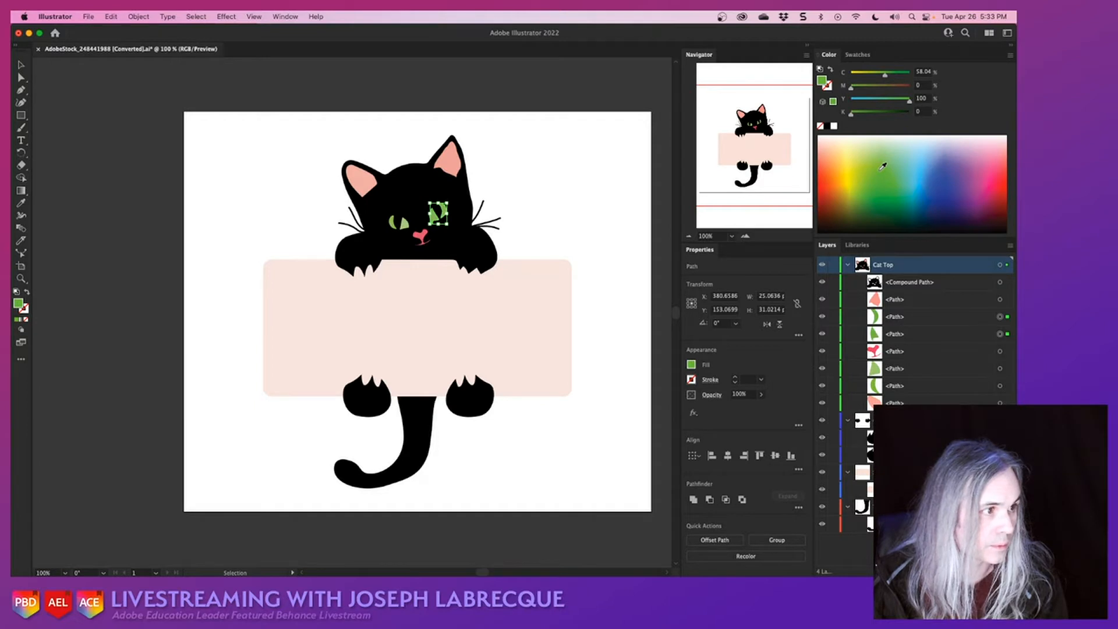
{"action": "left_click", "coordinate": [881, 162]}
{"action": "left_click", "coordinate": [878, 162]}
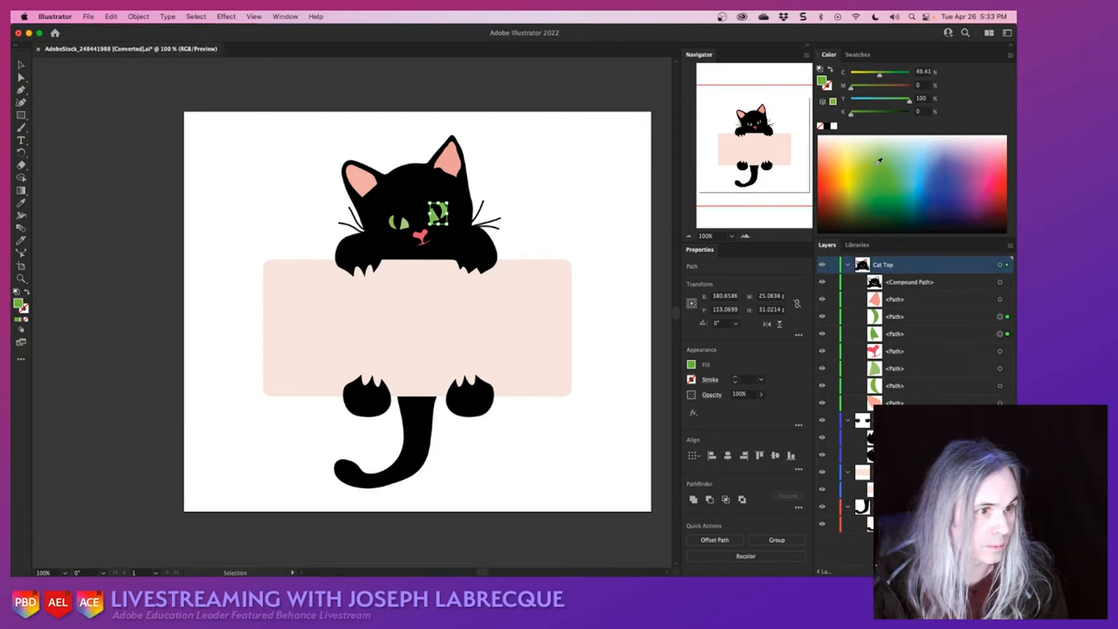
{"action": "left_click", "coordinate": [555, 94]}
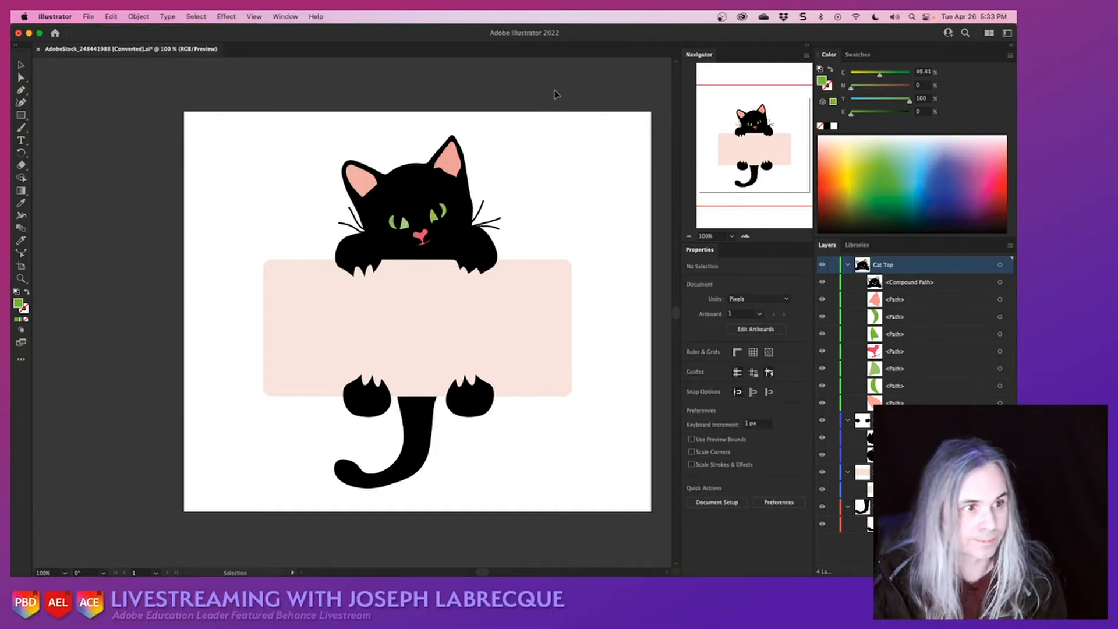
{"action": "key", "text": "super+s"}
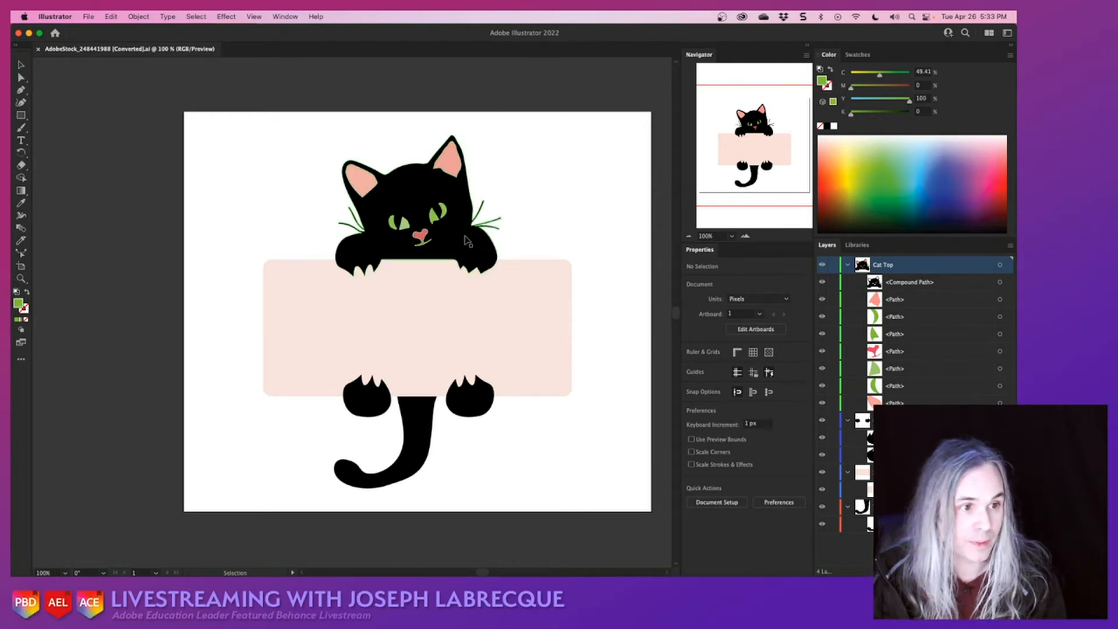
- Refill the inner part of the left-hand eye with green, C 54.12, M 0, Y 100, K 0, and save the document
{"action": "scroll", "coordinate": [457, 236], "scroll_direction": "up", "scroll_amount": 5}
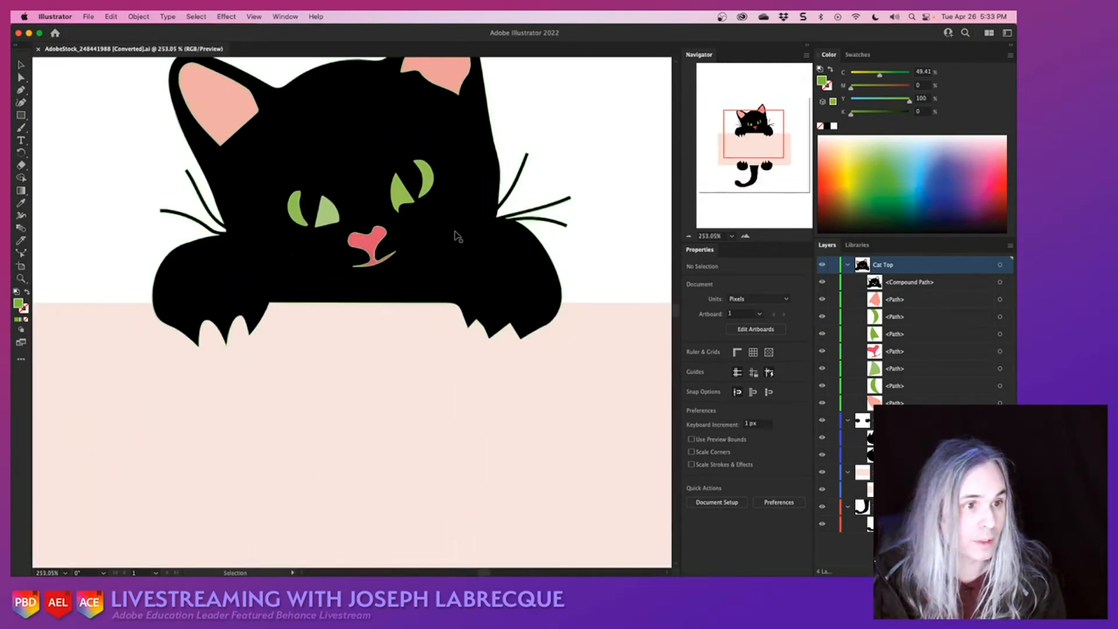
{"action": "scroll", "coordinate": [459, 249], "scroll_direction": "up", "scroll_amount": 3}
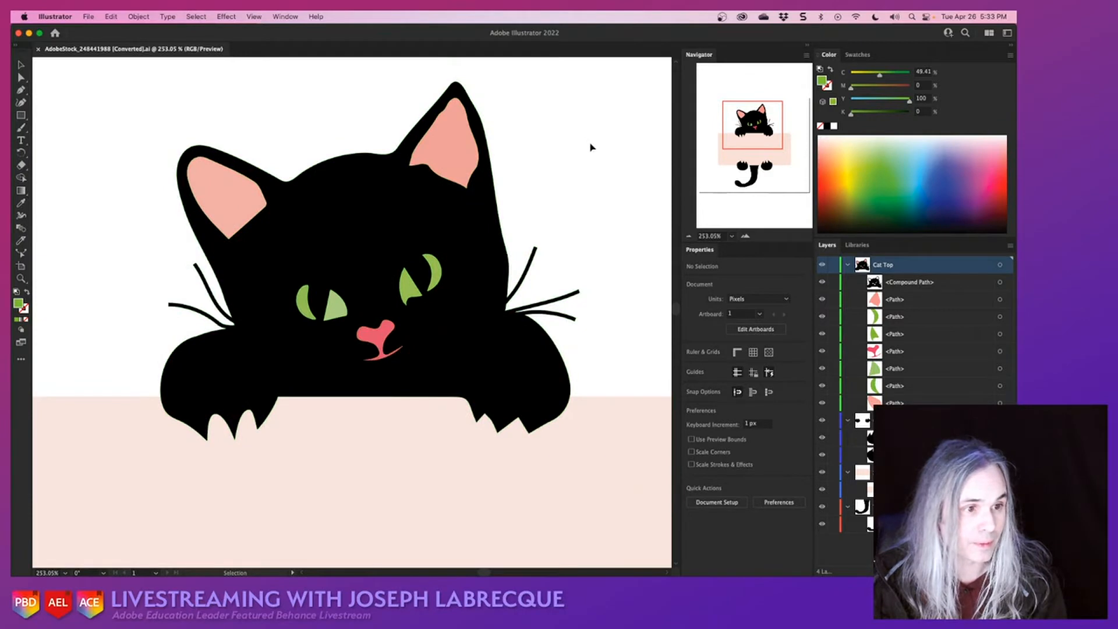
{"action": "left_click", "coordinate": [336, 307]}
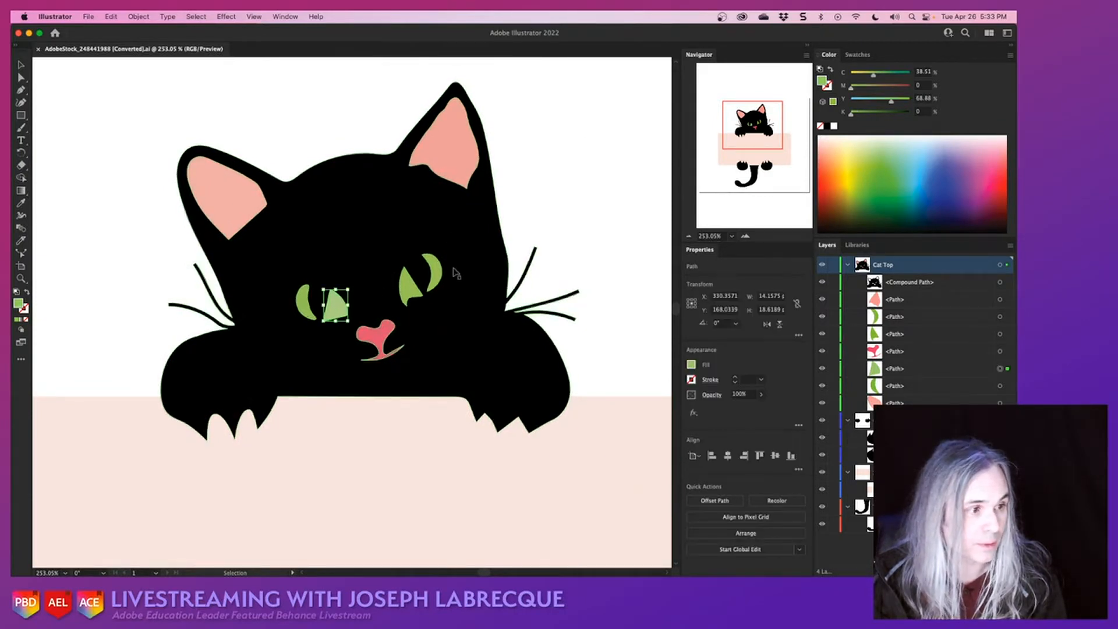
{"action": "left_click", "coordinate": [881, 159]}
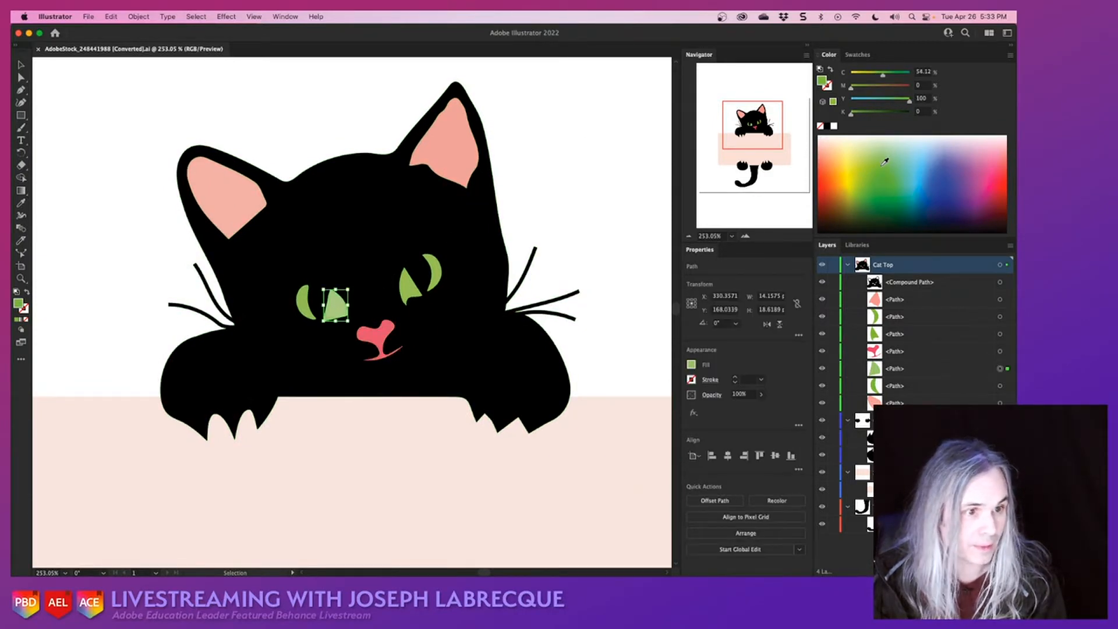
{"action": "left_click", "coordinate": [629, 192]}
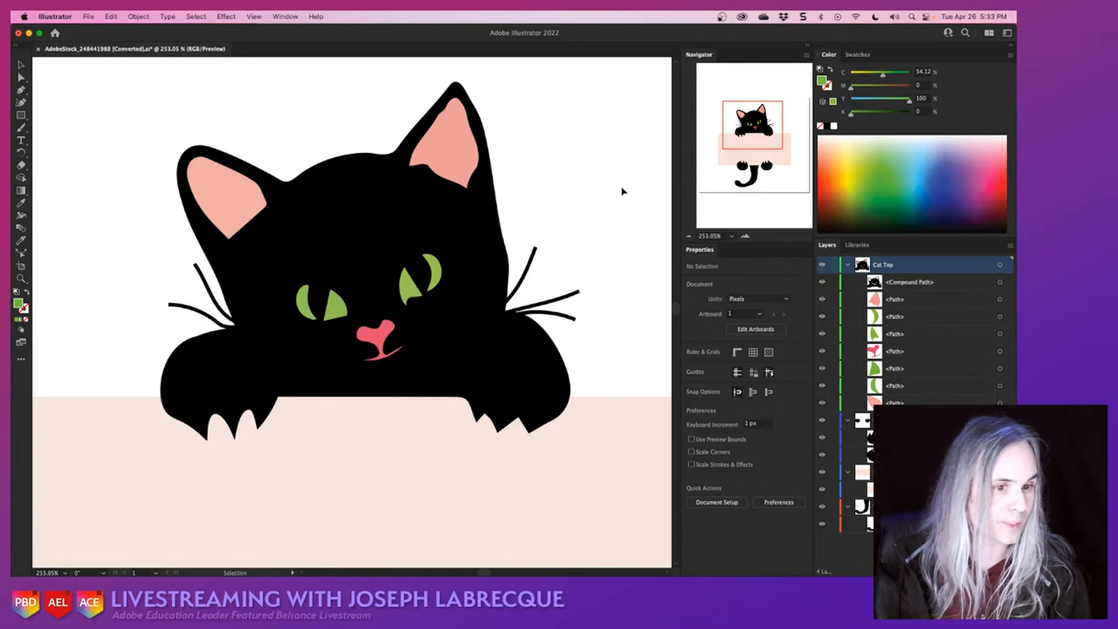
{"action": "scroll", "coordinate": [523, 229], "scroll_direction": "down", "scroll_amount": 5}
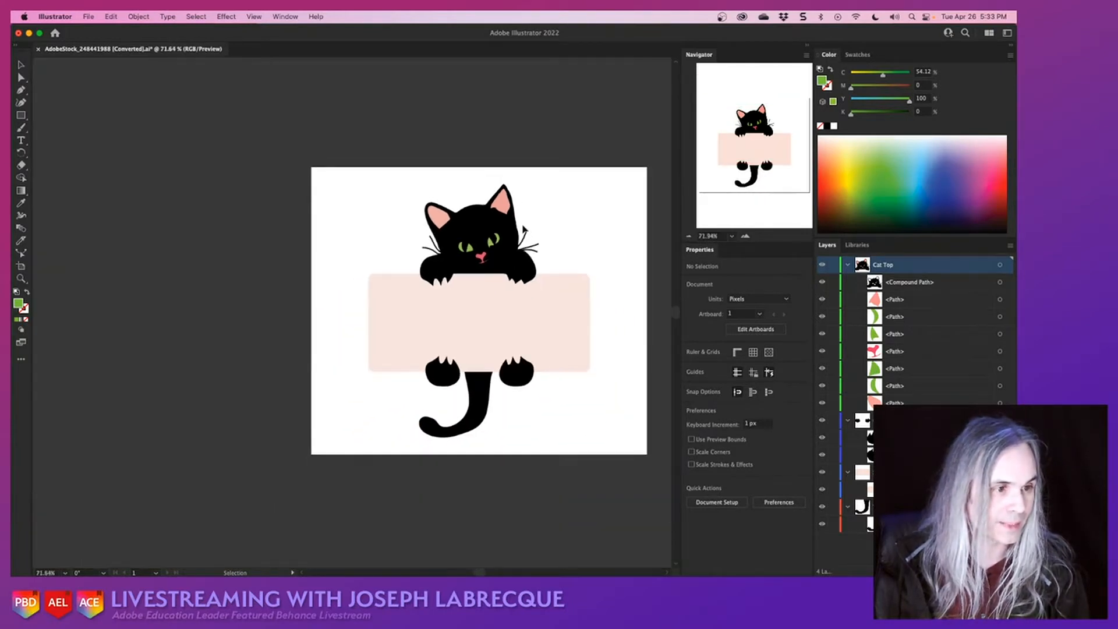
{"action": "scroll", "coordinate": [523, 229], "scroll_direction": "right", "scroll_amount": 3}
{"action": "scroll", "coordinate": [523, 229], "scroll_direction": "up", "scroll_amount": 3}
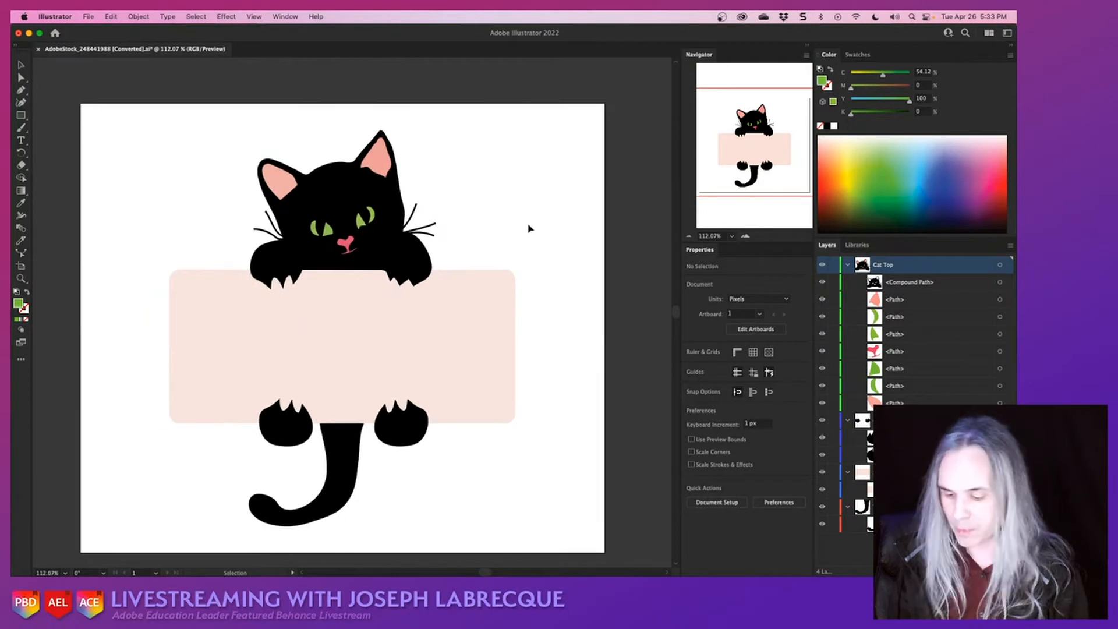
{"action": "key", "text": "super+s"}
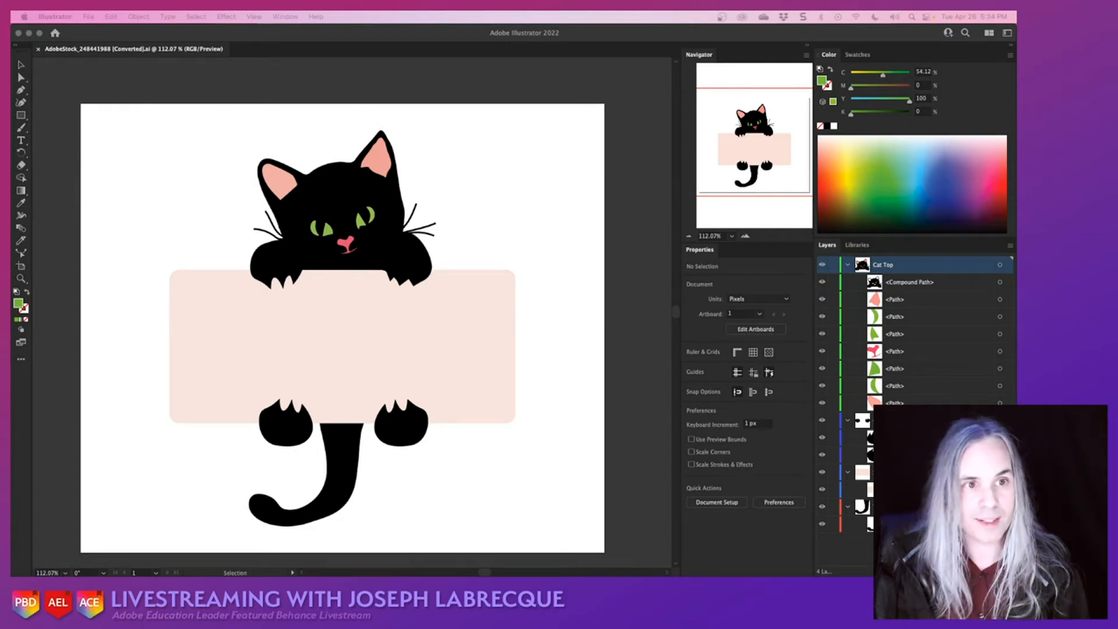
- Switch to After Effects and bring AdobeStock_248441988 [Converted].ai from Finder into the empty project
{"action": "key", "text": "super+Tab"}
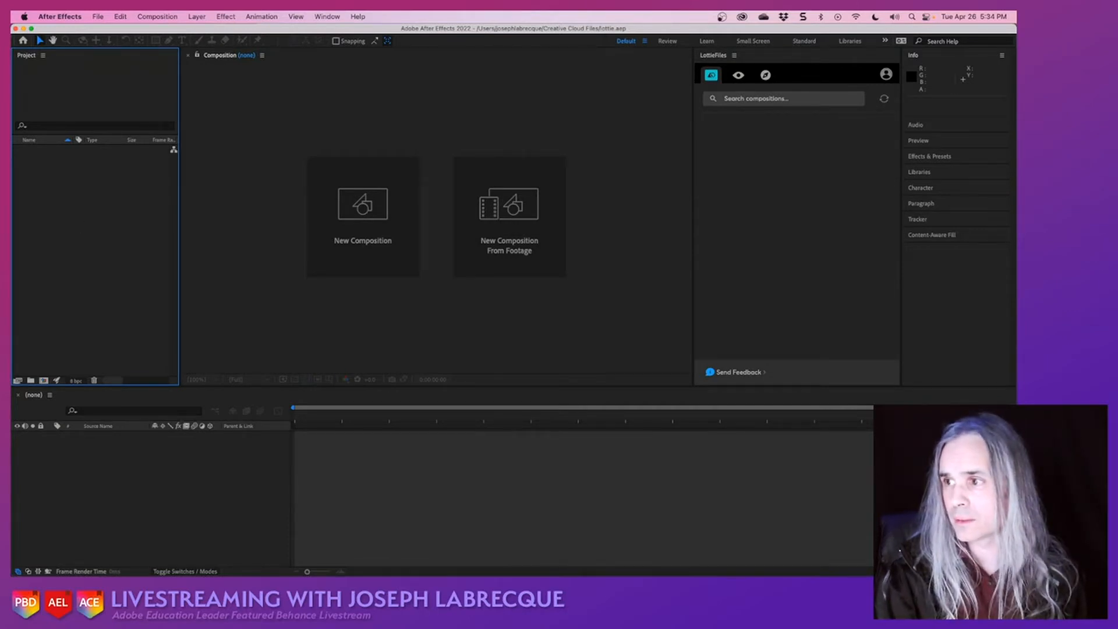
{"action": "key", "text": "super+Tab"}
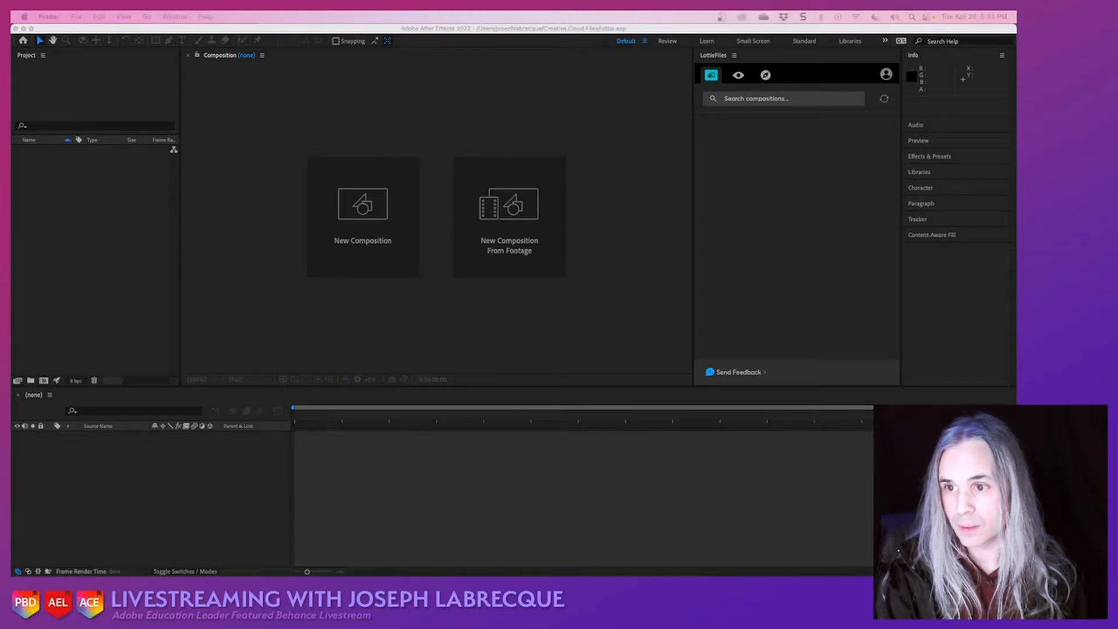
{"action": "left_click_drag", "start_coordinate": [11, 192], "coordinate": [78, 239]}
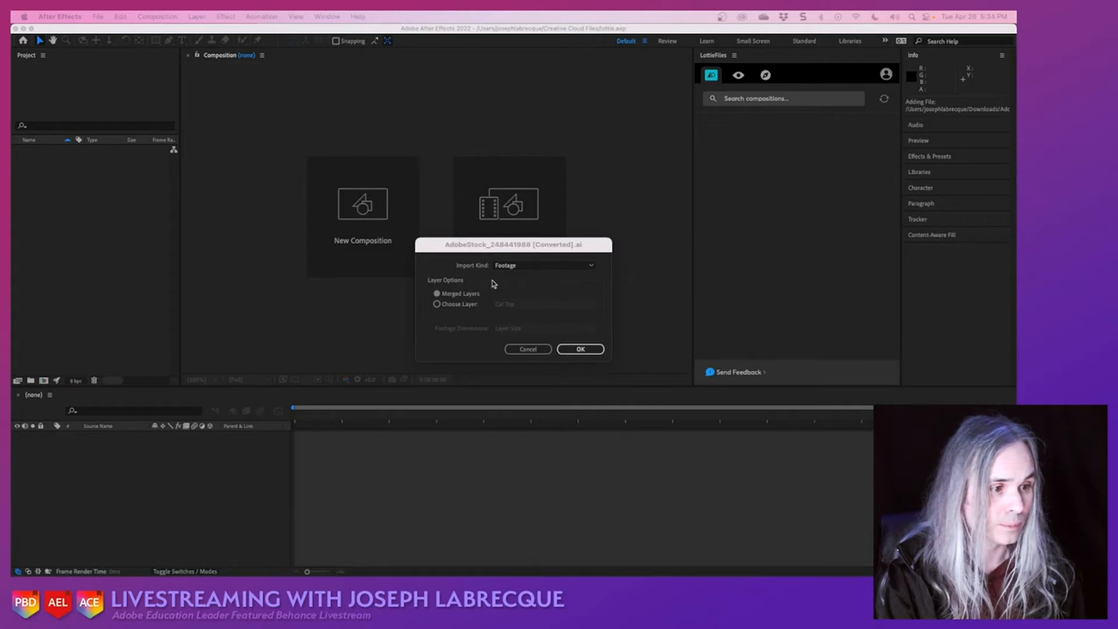
- Import the Illustrator file as a Composition with Layer Size footage dimensions and open the imported composition
{"action": "left_click", "coordinate": [561, 266]}
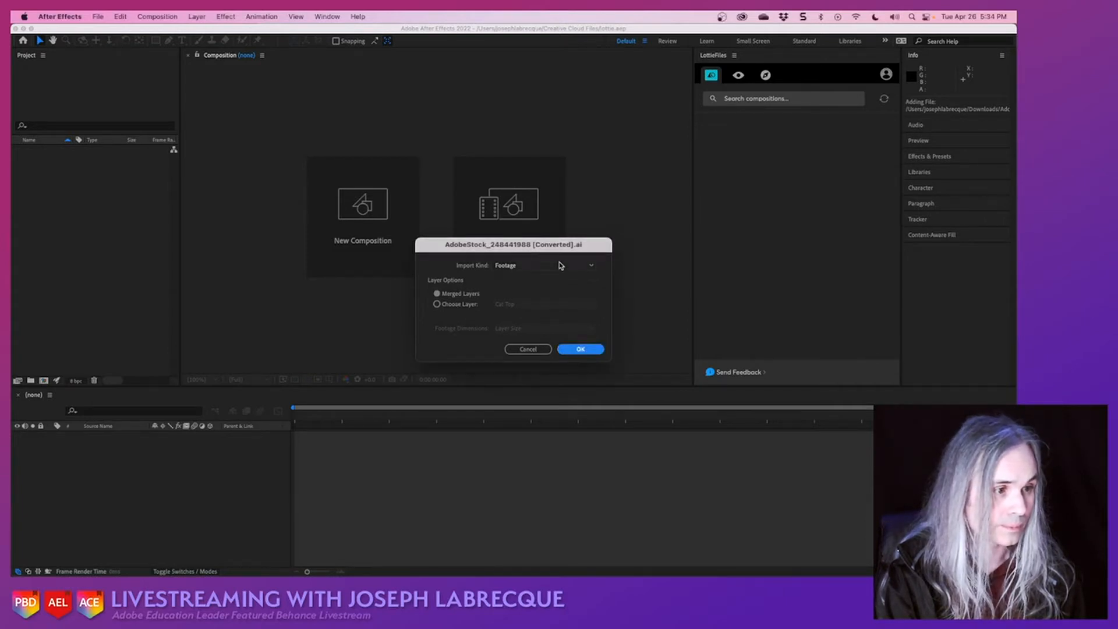
{"action": "left_click", "coordinate": [559, 267]}
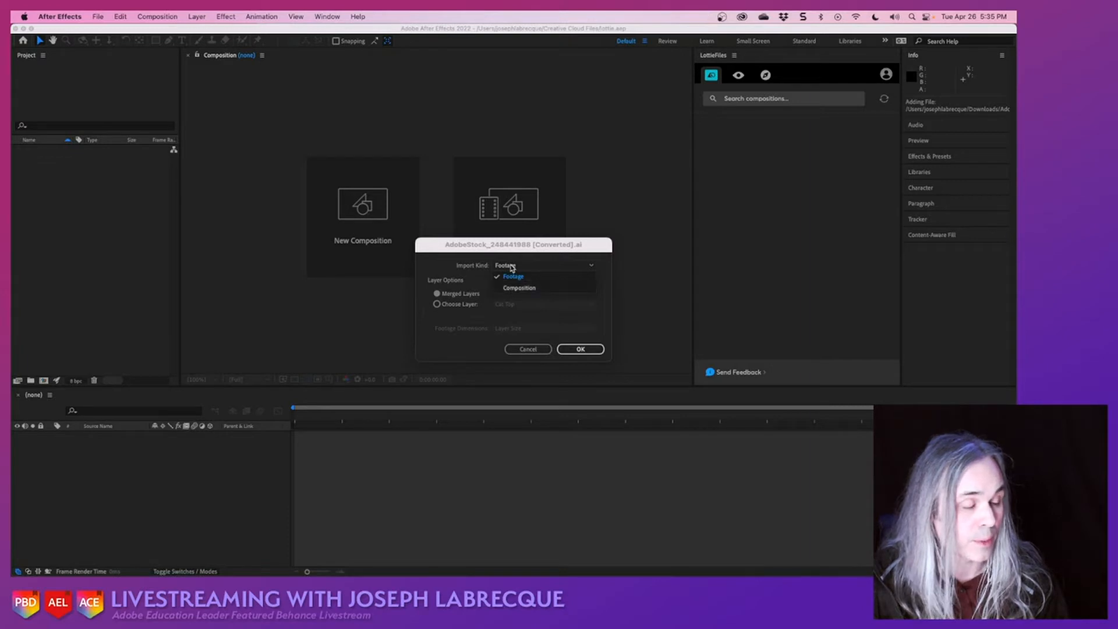
{"action": "left_click", "coordinate": [517, 289]}
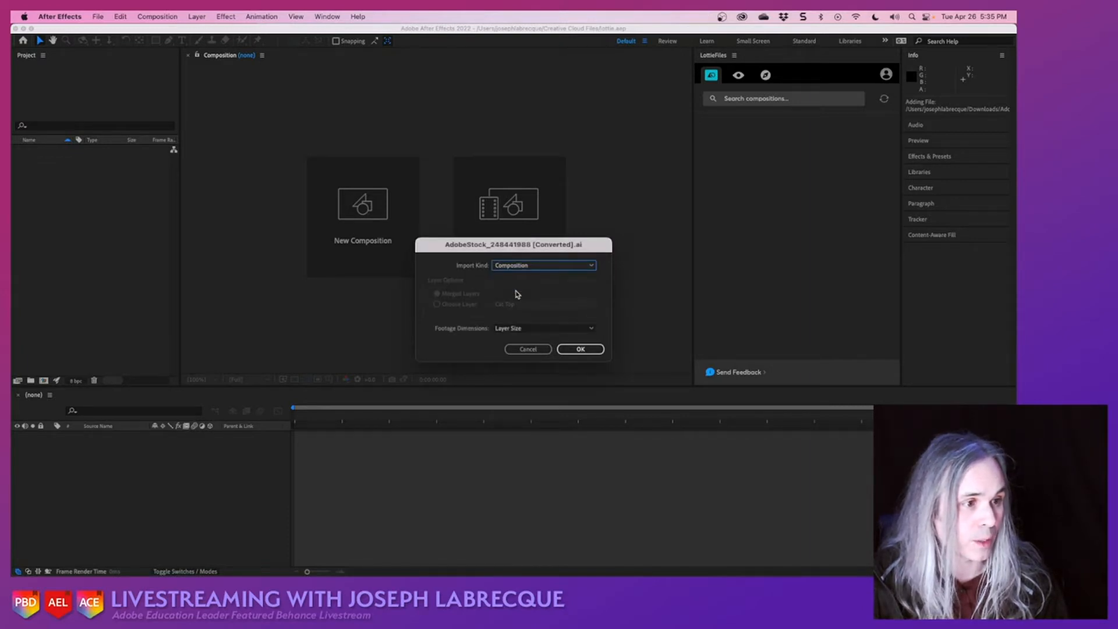
{"action": "left_click", "coordinate": [519, 327]}
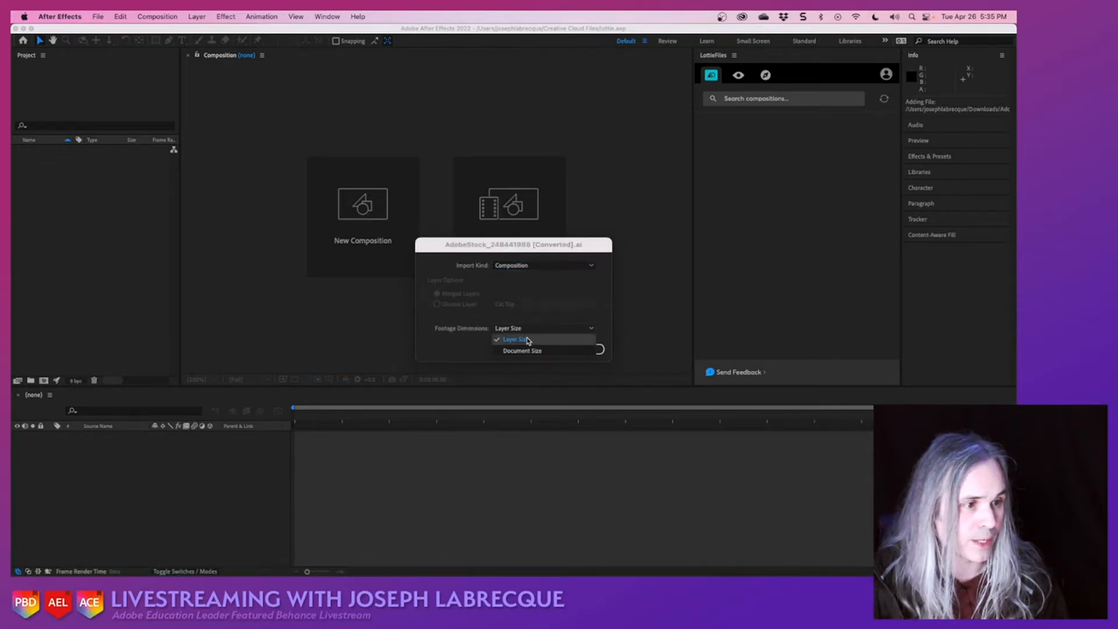
{"action": "left_click", "coordinate": [526, 339]}
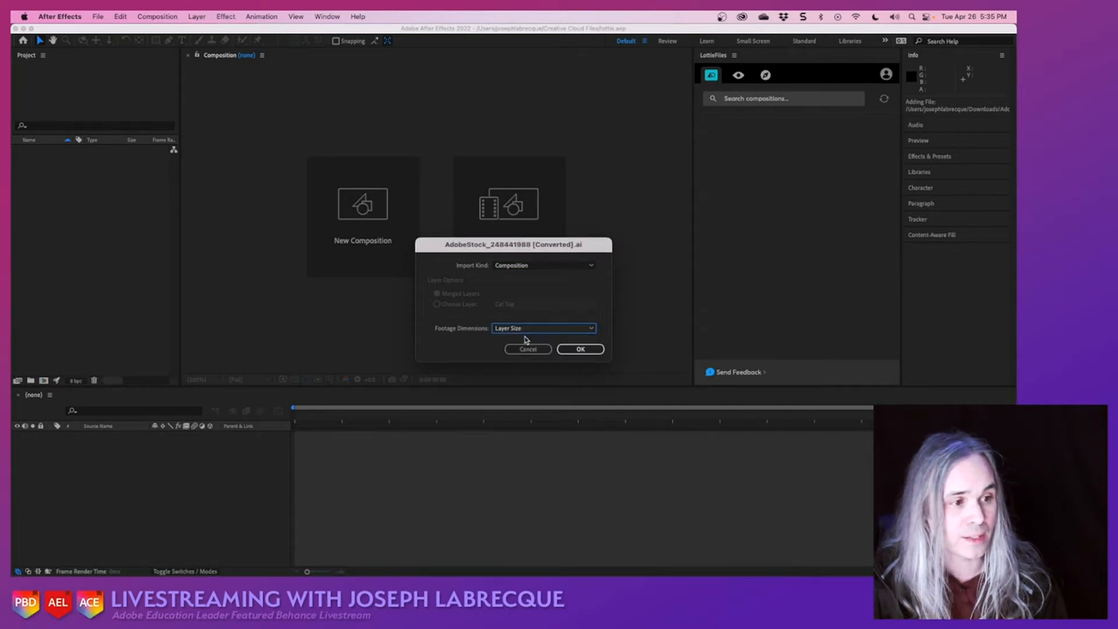
{"action": "left_click", "coordinate": [573, 351]}
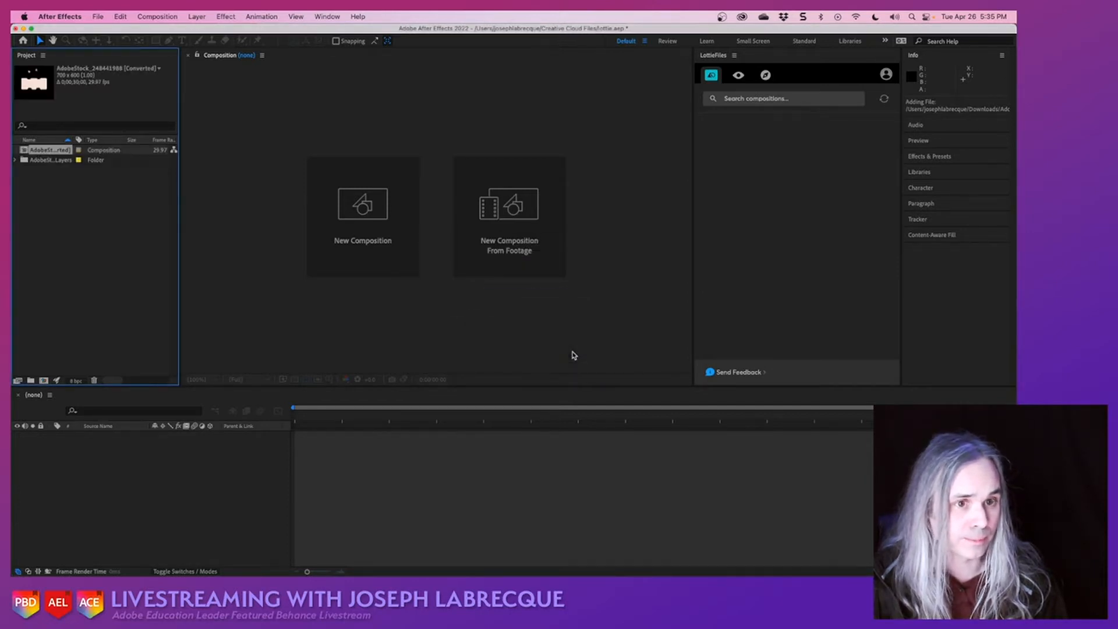
{"action": "double_click", "coordinate": [25, 152]}
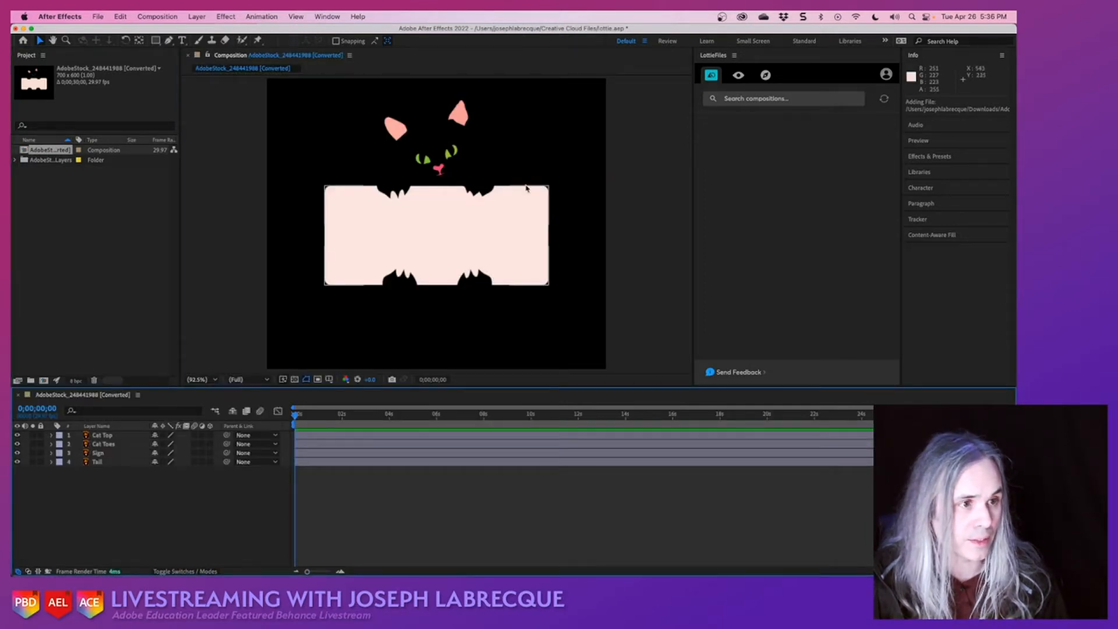
- Expand the imported layers folder, preview its Cat Toes, Cat Top, Sign and Tail source files, and save the project
{"action": "left_click", "coordinate": [16, 159]}
{"action": "left_click", "coordinate": [49, 171]}
{"action": "left_click", "coordinate": [50, 180]}
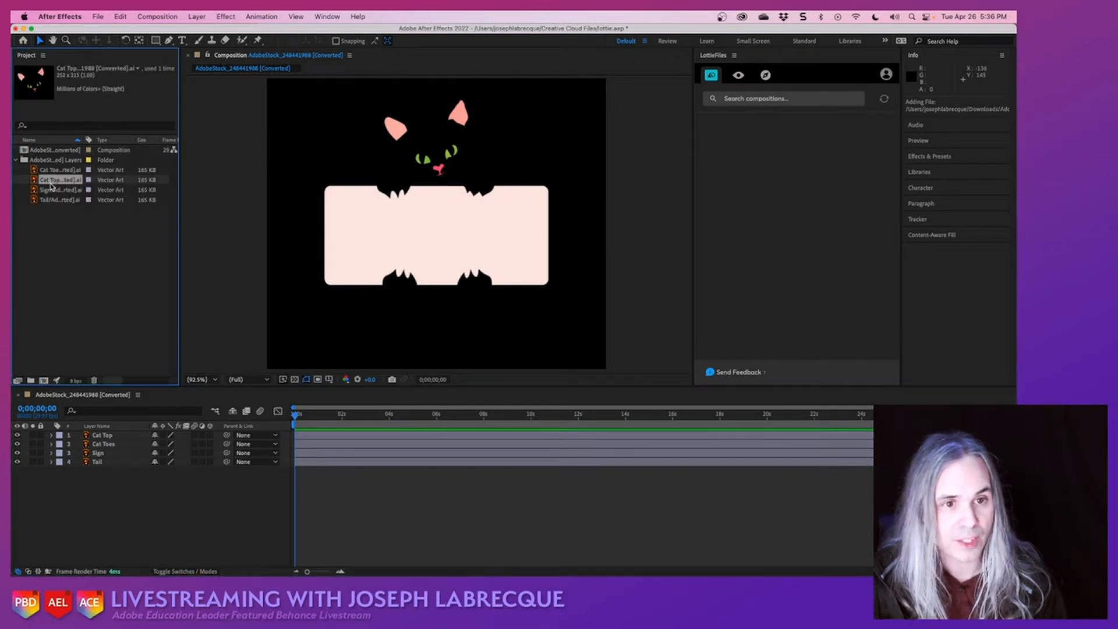
{"action": "left_click", "coordinate": [51, 190]}
{"action": "left_click", "coordinate": [53, 200]}
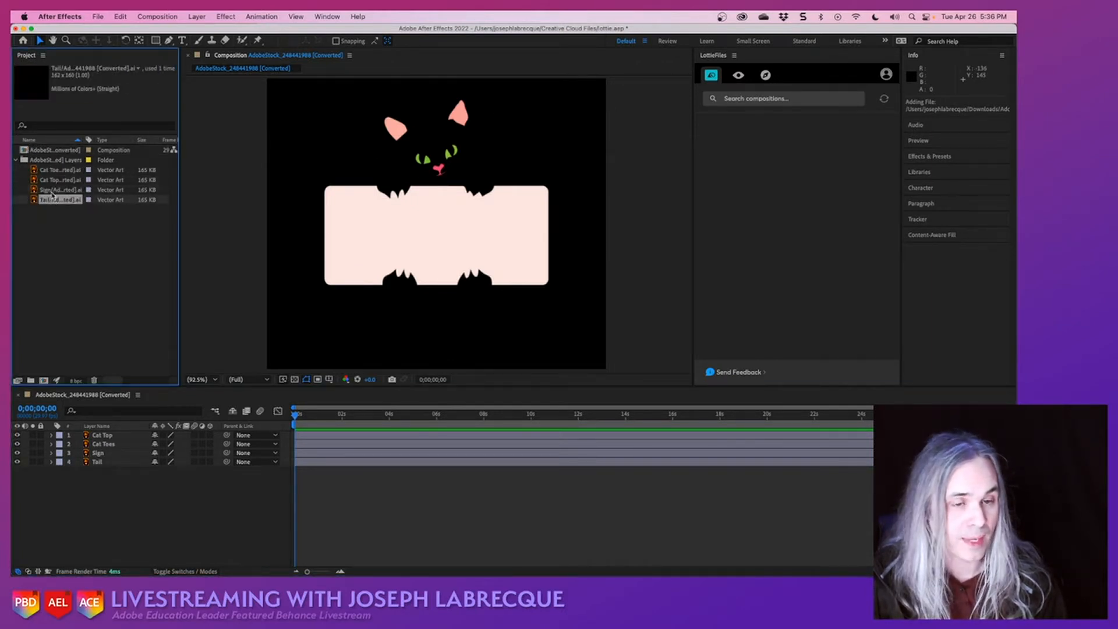
{"action": "left_click", "coordinate": [52, 189]}
{"action": "left_click", "coordinate": [52, 181]}
{"action": "left_click", "coordinate": [52, 170]}
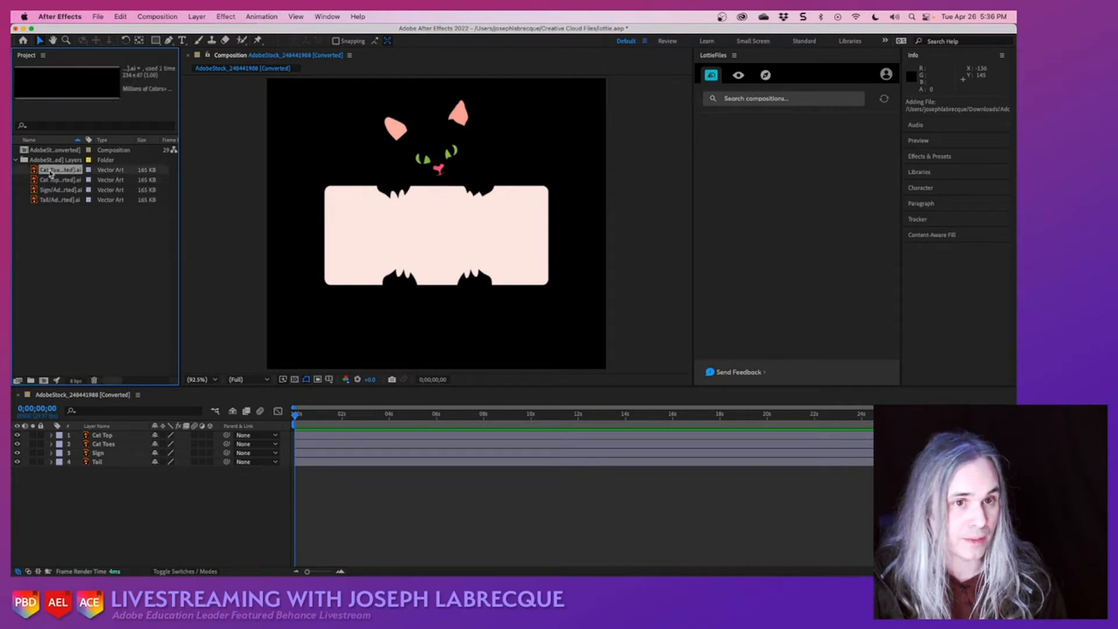
{"action": "left_click", "coordinate": [51, 180]}
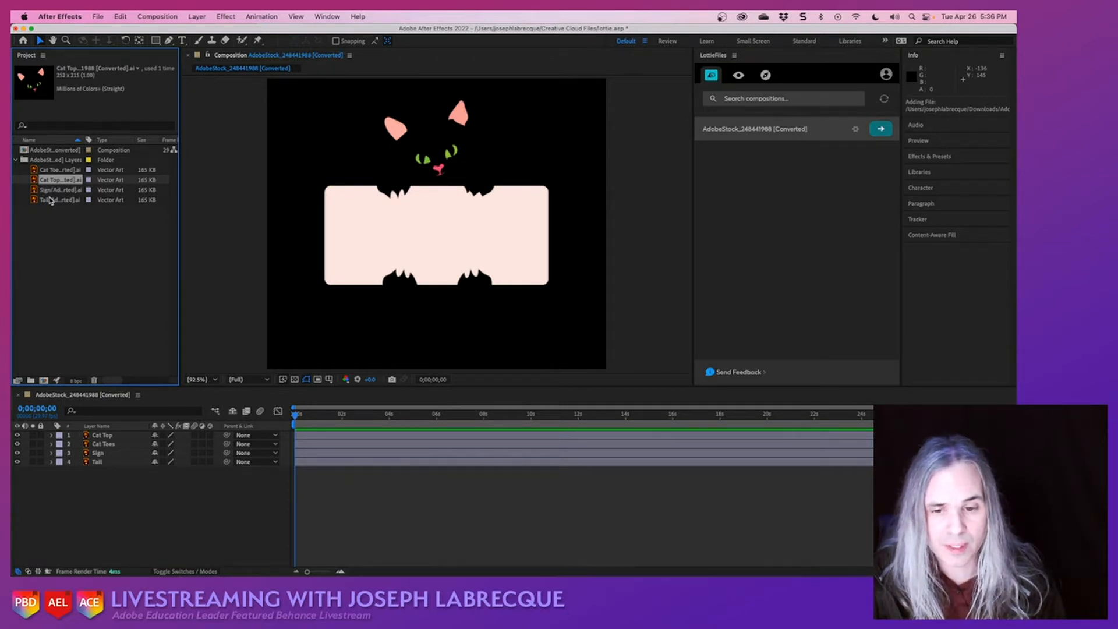
{"action": "key", "text": "super+s"}
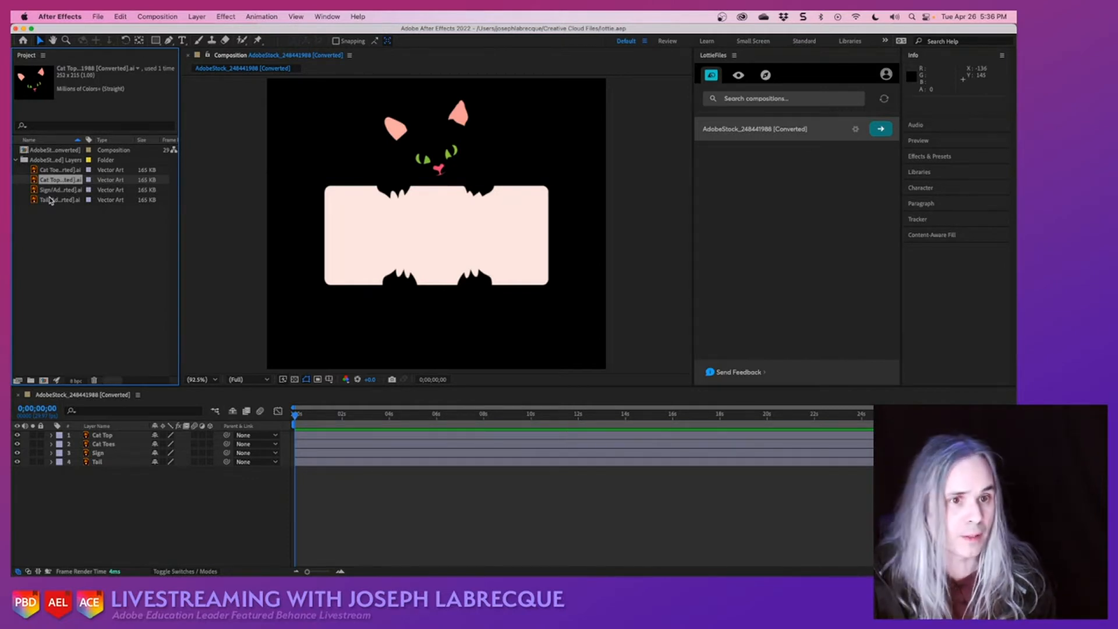
{"action": "left_click", "coordinate": [69, 248]}
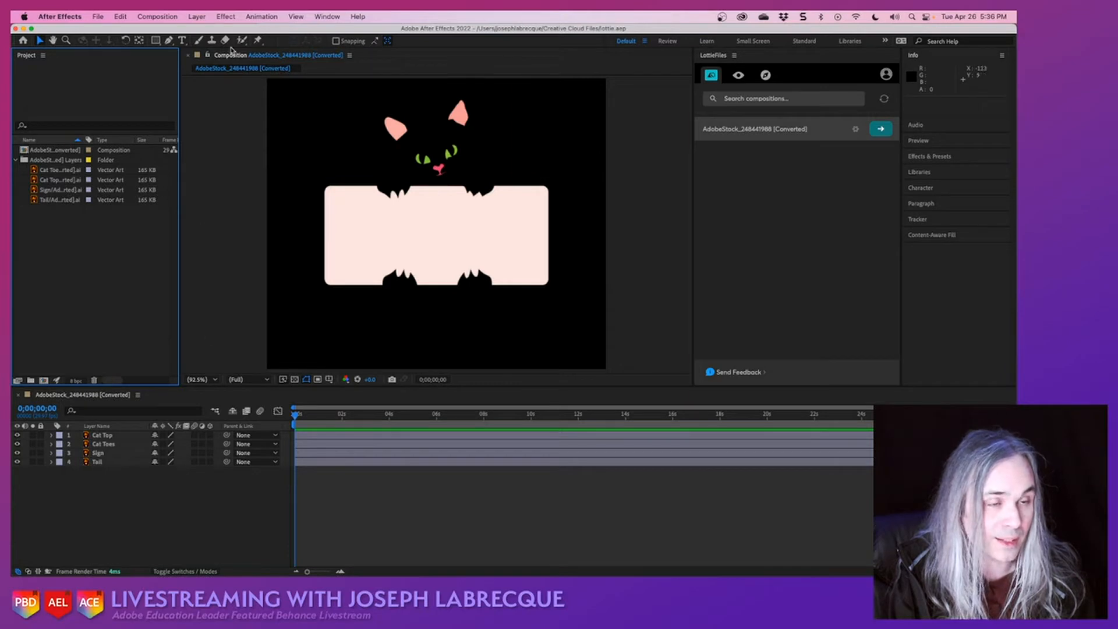
{"action": "left_click", "coordinate": [327, 18]}
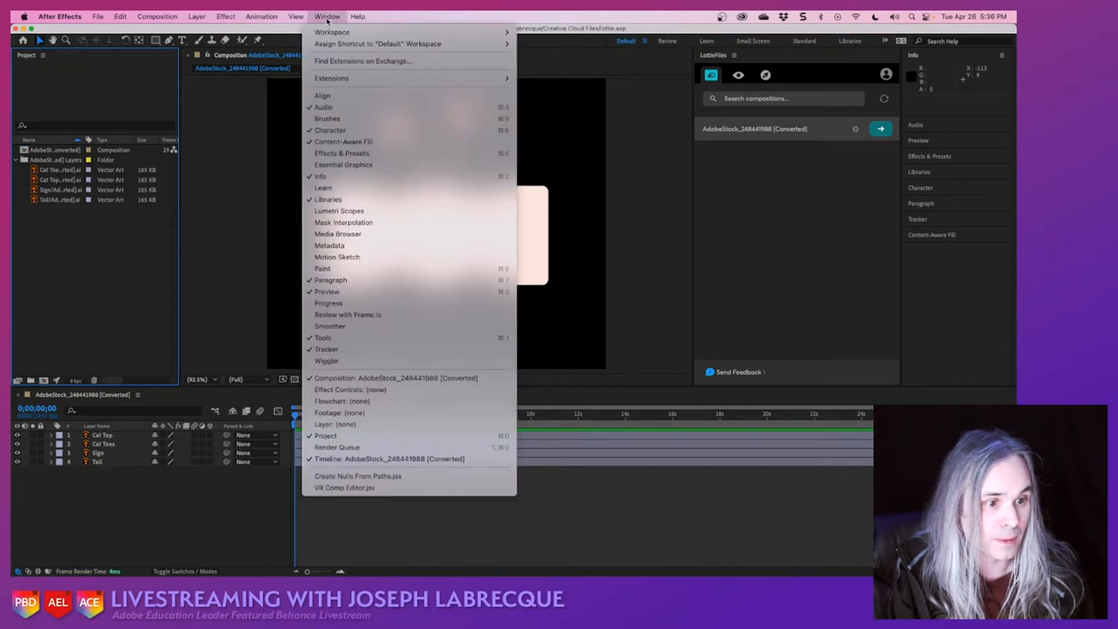
{"action": "left_click", "coordinate": [218, 112]}
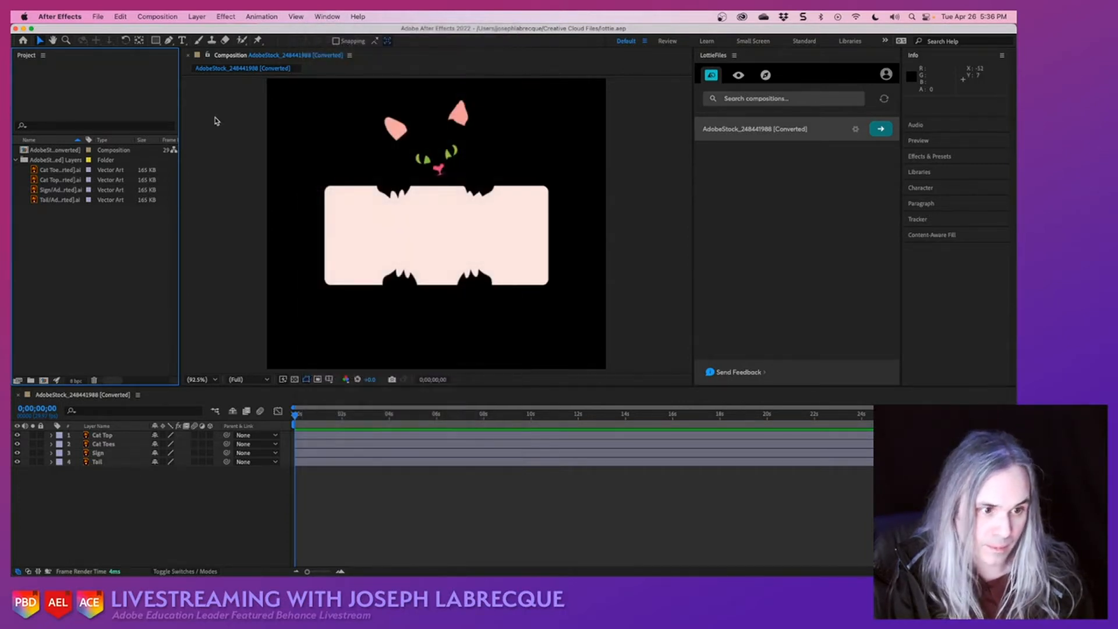
{"action": "left_click", "coordinate": [158, 17]}
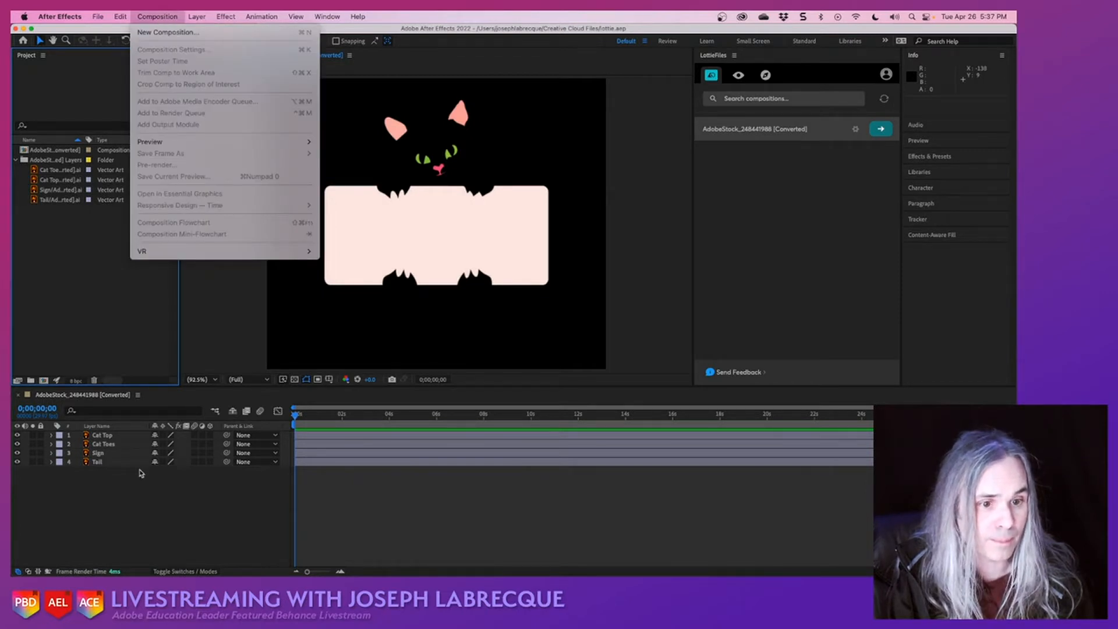
{"action": "left_click", "coordinate": [122, 518]}
- Set the imported composition's background colour to light blue, 79C0FA, in its Composition Settings and save the project
{"action": "left_click", "coordinate": [51, 151]}
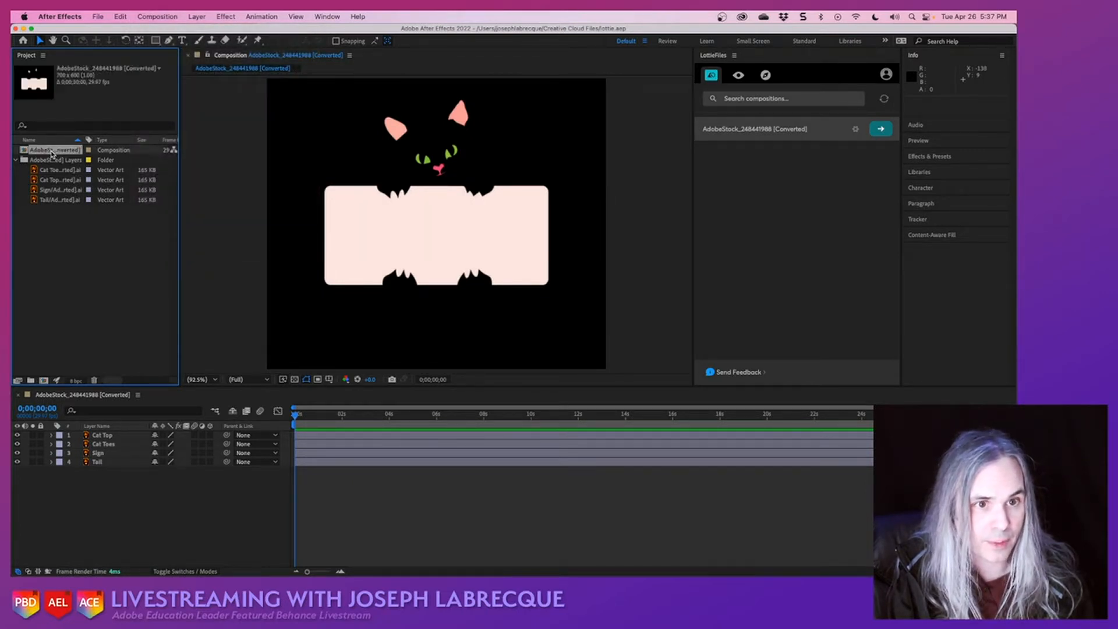
{"action": "left_click", "coordinate": [168, 18]}
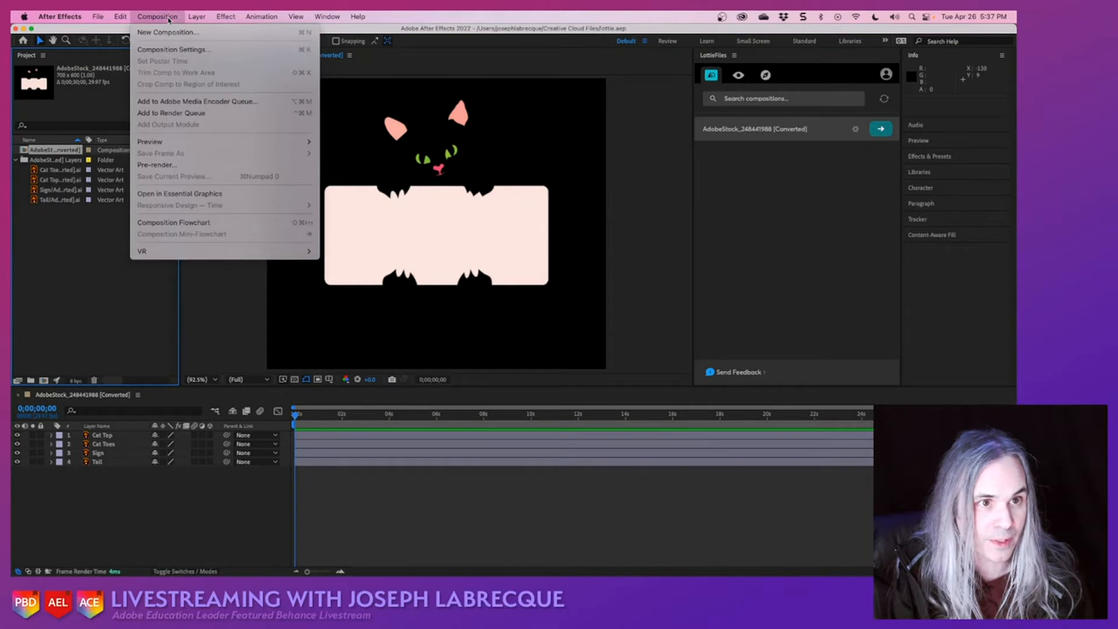
{"action": "left_click", "coordinate": [174, 50]}
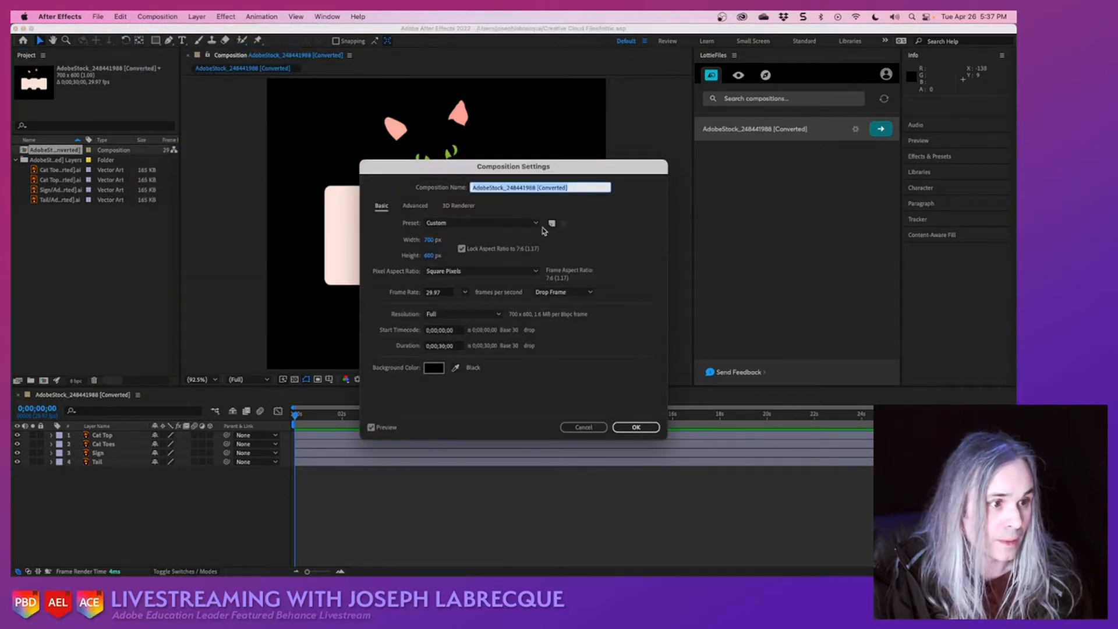
{"action": "left_click", "coordinate": [434, 367]}
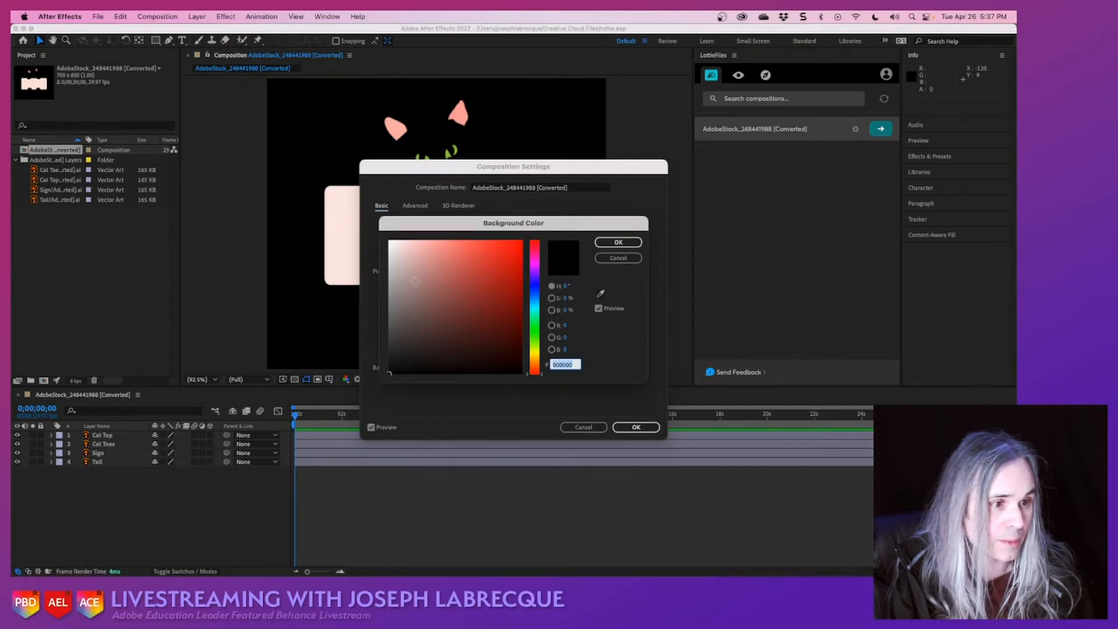
{"action": "left_click_drag", "start_coordinate": [535, 288], "coordinate": [536, 296]}
{"action": "left_click", "coordinate": [458, 242]}
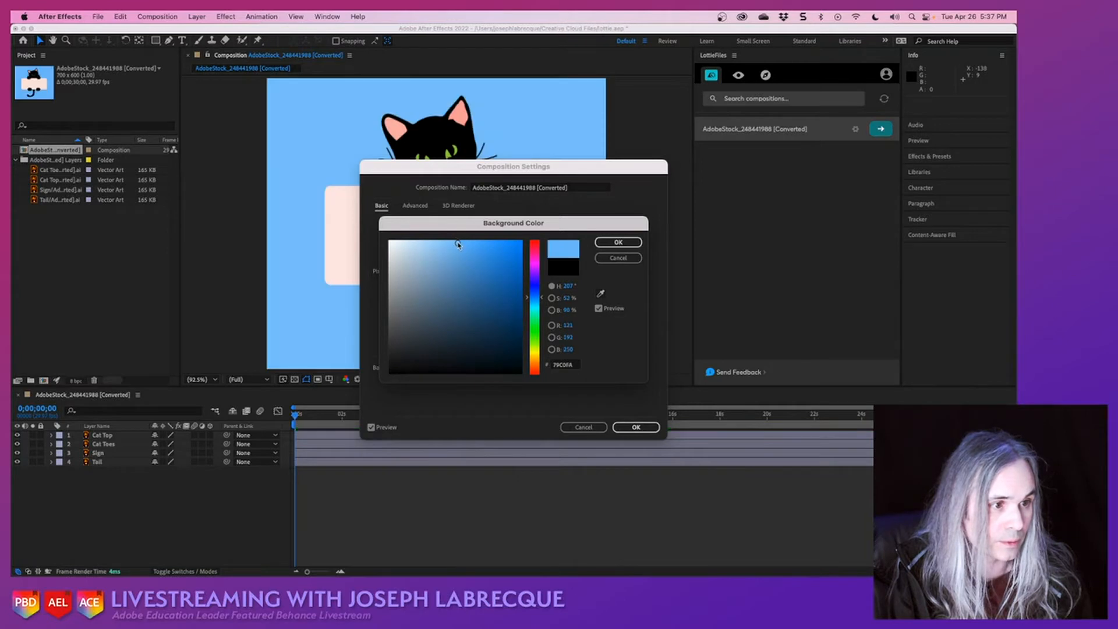
{"action": "left_click", "coordinate": [628, 244]}
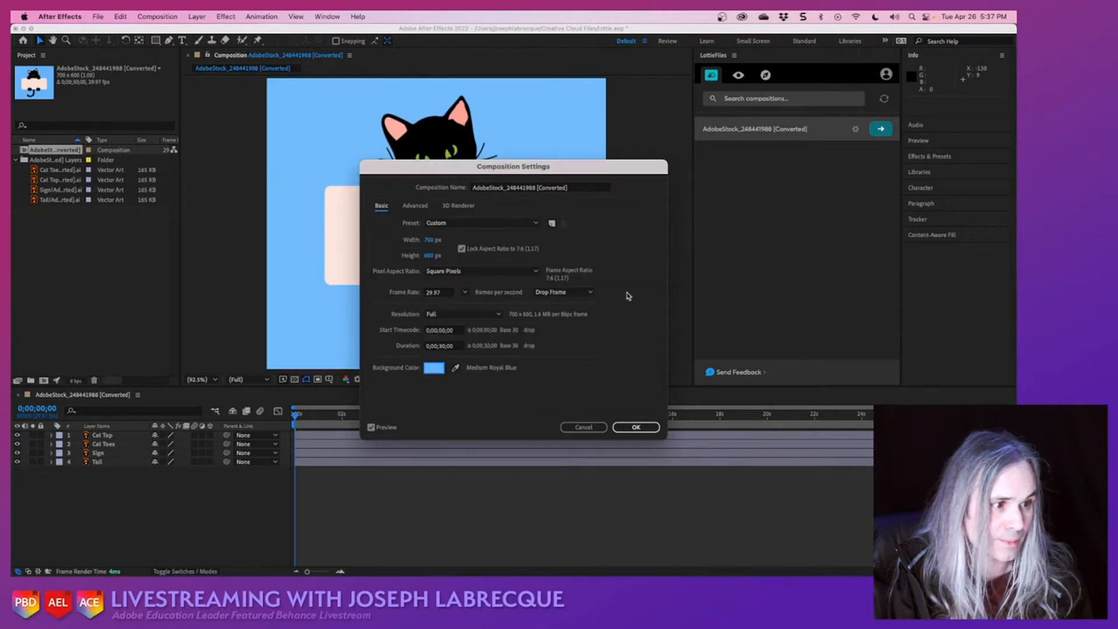
{"action": "left_click", "coordinate": [636, 426]}
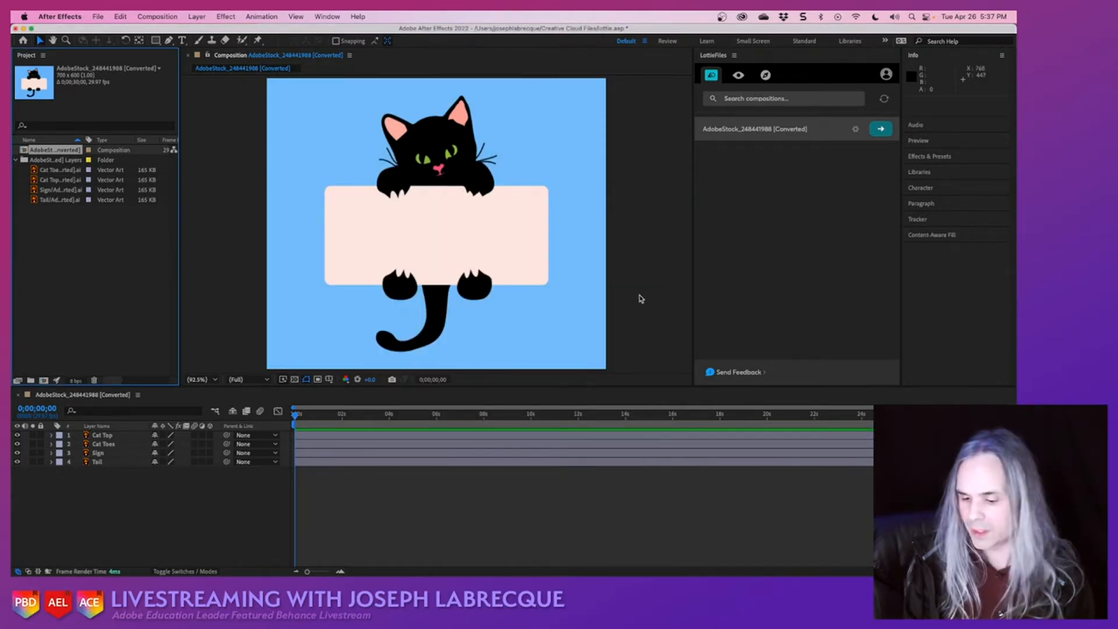
{"action": "key", "text": "super+s"}
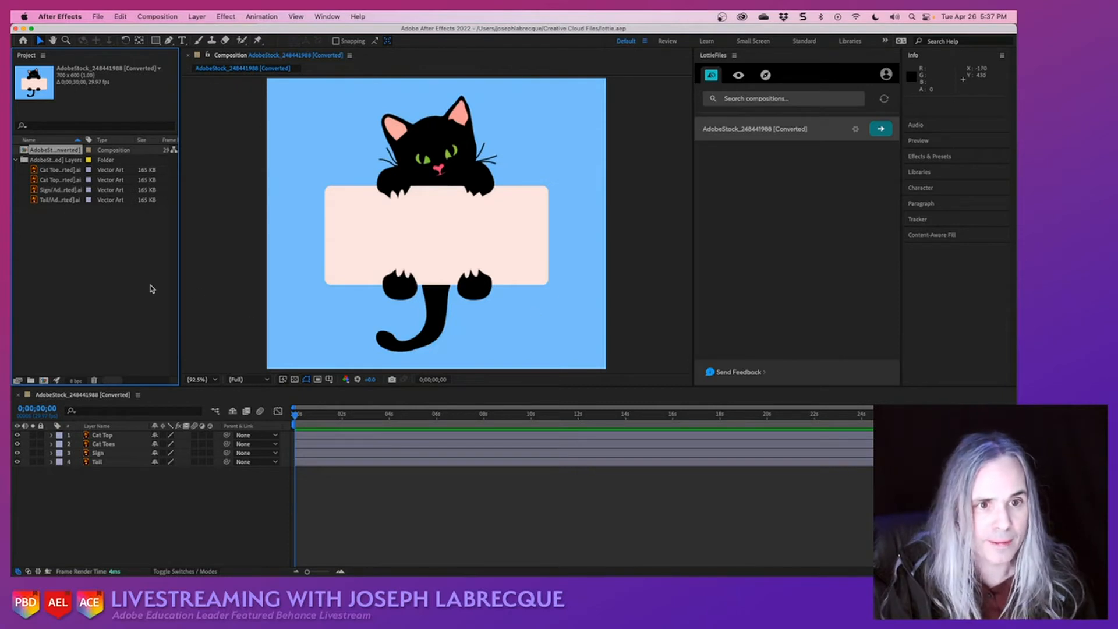
- Inspect the cat's toes, tail and top as separate layers by selecting each one in the composition view
{"action": "left_click", "coordinate": [127, 290]}
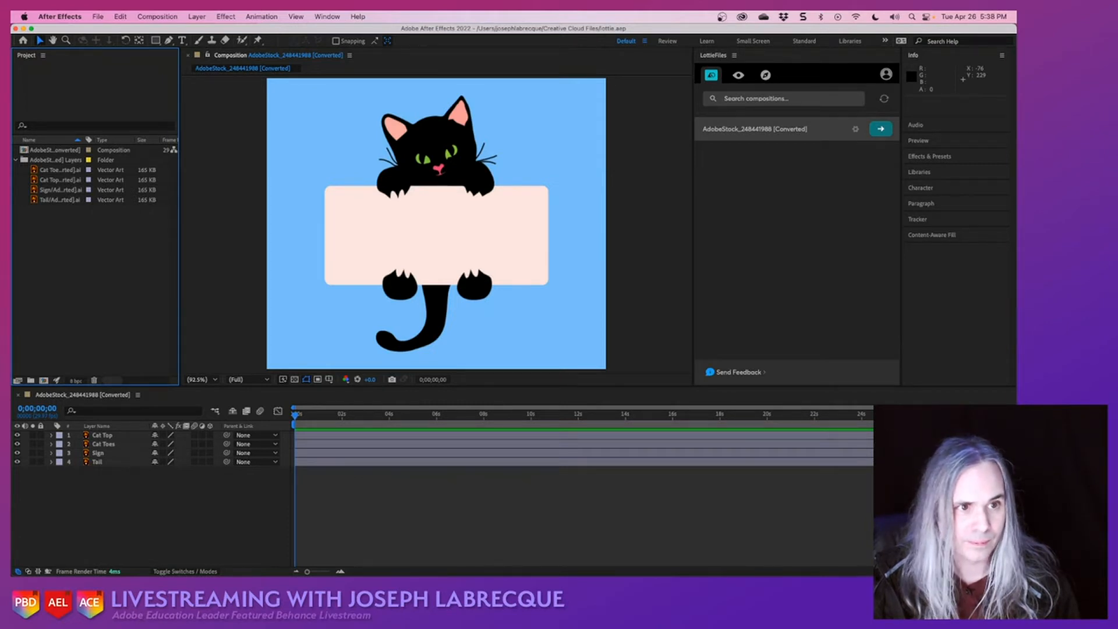
{"action": "left_click", "coordinate": [221, 226]}
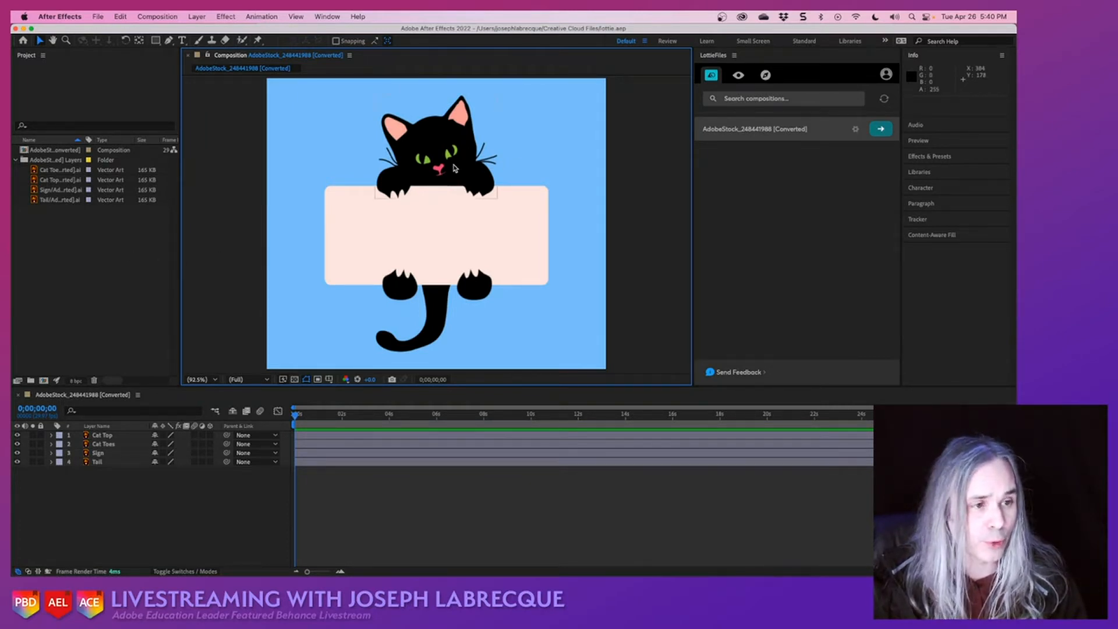
{"action": "left_click", "coordinate": [411, 290]}
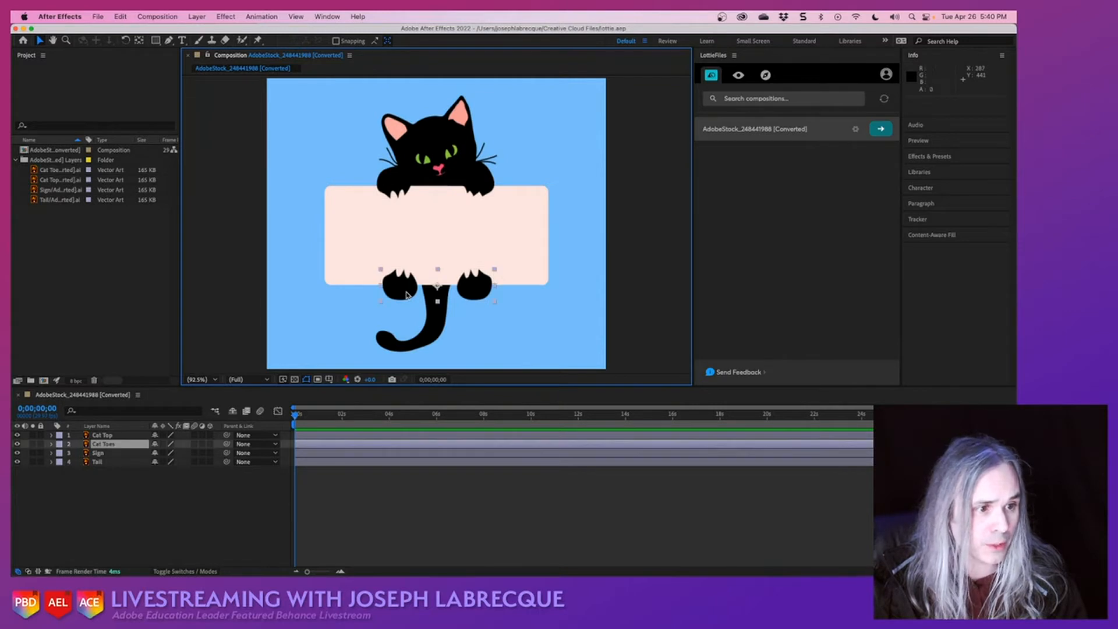
{"action": "left_click", "coordinate": [439, 329]}
{"action": "left_click", "coordinate": [457, 127]}
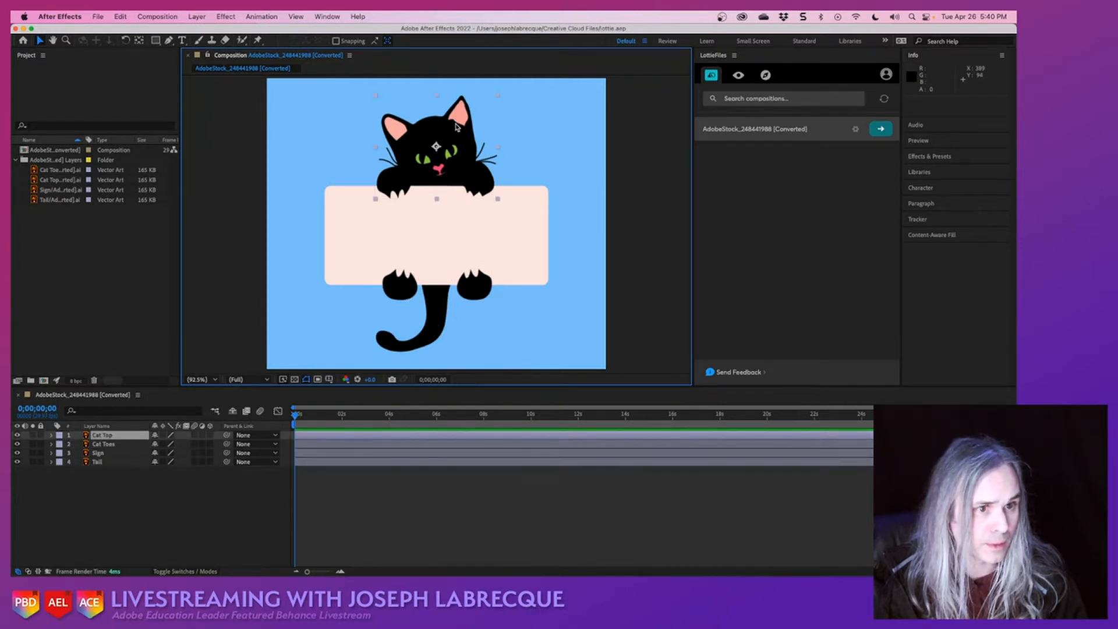
{"action": "left_click", "coordinate": [220, 263]}
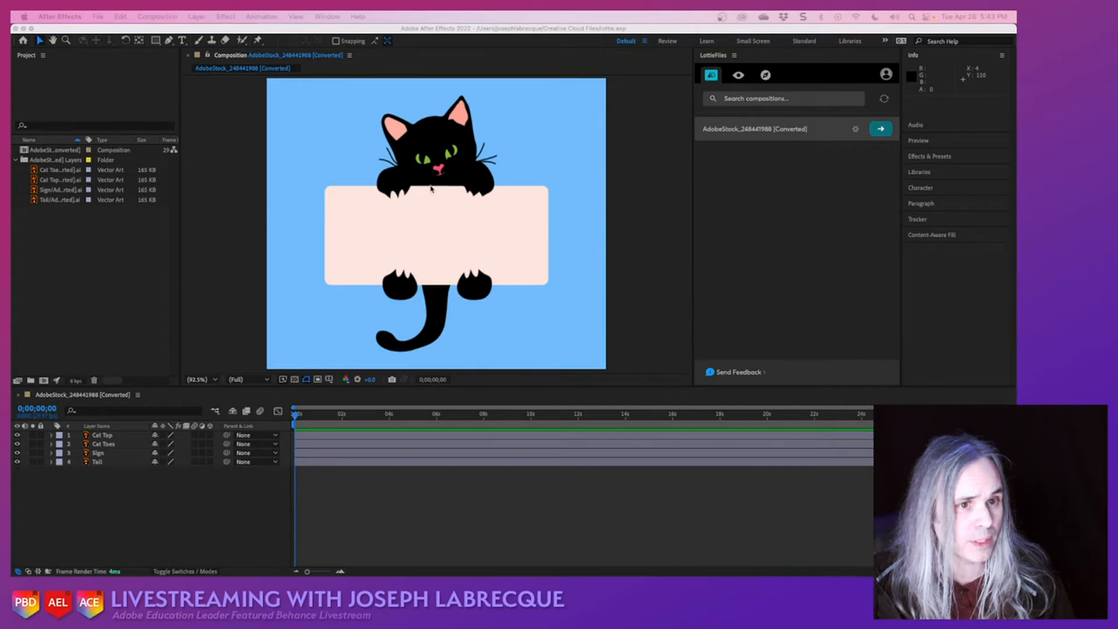
- Preview the Cat Top, Sign, Cat Toes and Tail source files again in the project's layers folder
{"action": "left_click", "coordinate": [56, 179]}
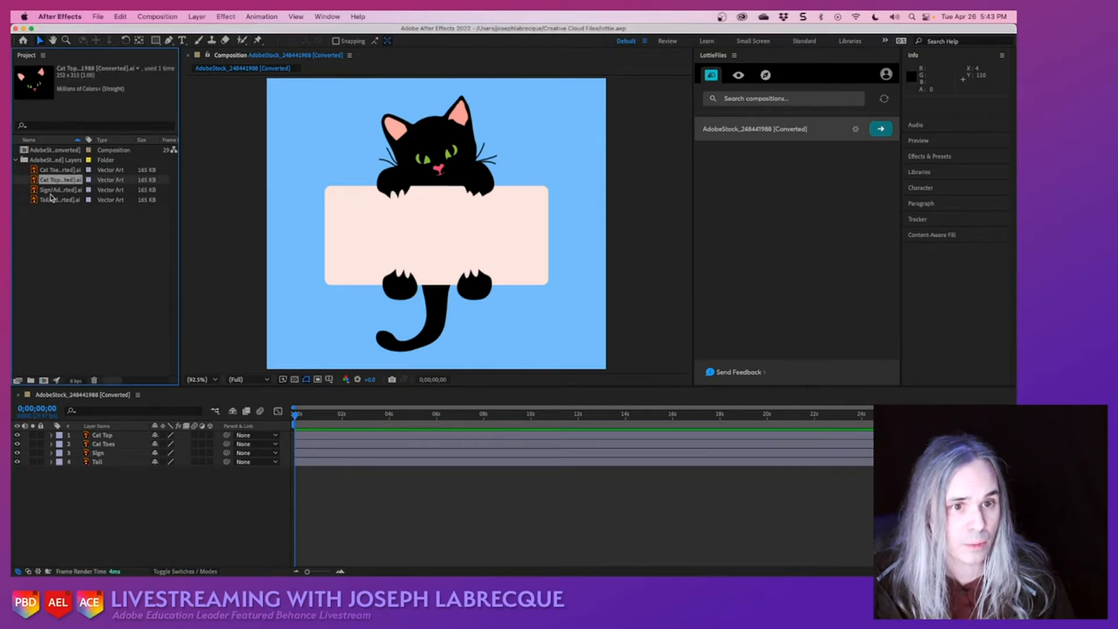
{"action": "left_click", "coordinate": [50, 191]}
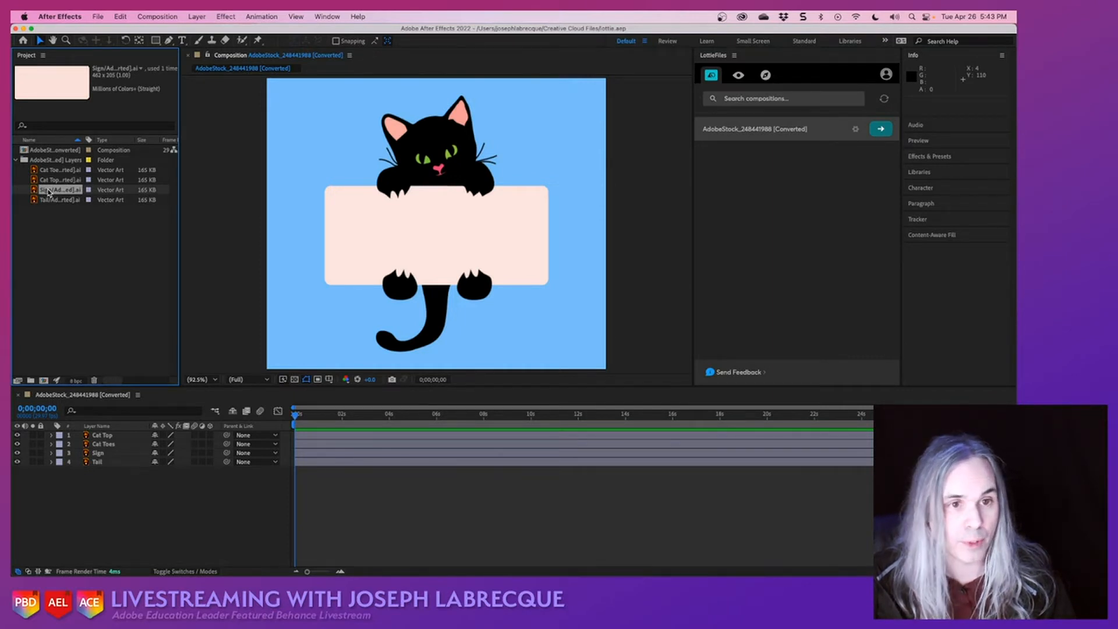
{"action": "left_click", "coordinate": [57, 169]}
{"action": "left_click", "coordinate": [57, 179]}
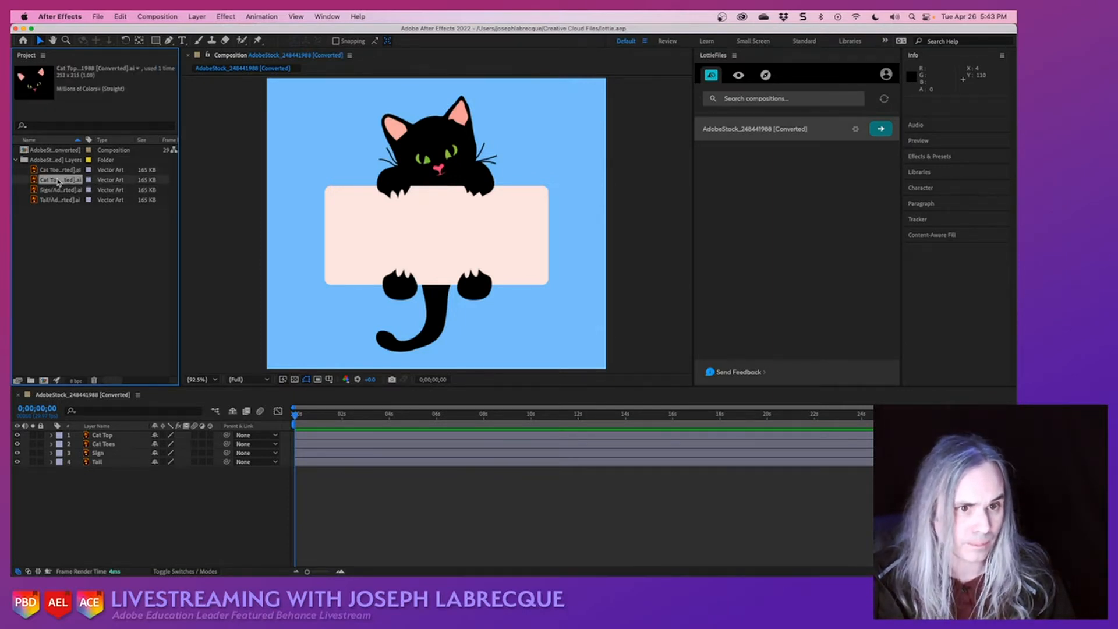
{"action": "left_click", "coordinate": [57, 190]}
{"action": "left_click", "coordinate": [58, 200]}
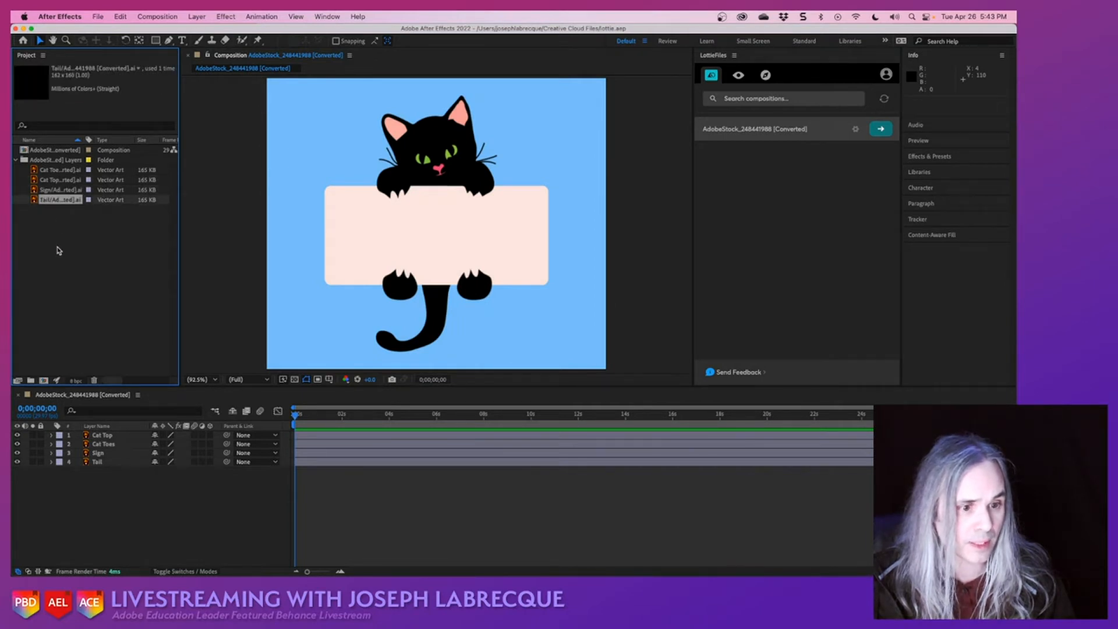
- Check how the sign, cat top, toes and tail artwork match the timeline layers by selecting each in turn
{"action": "left_click", "coordinate": [120, 485]}
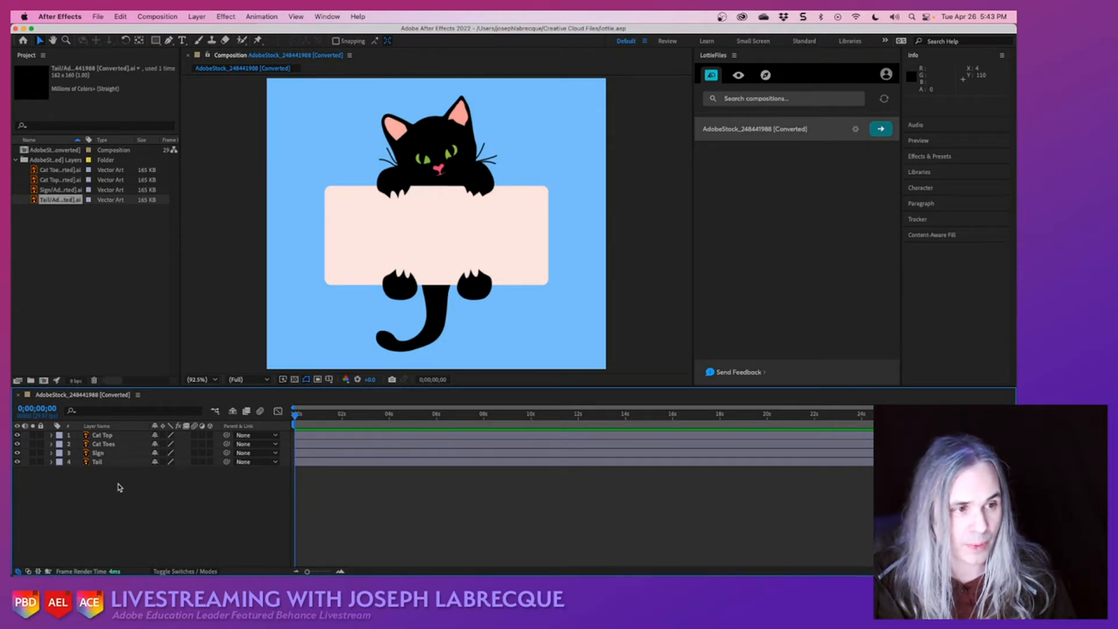
{"action": "left_click", "coordinate": [450, 215]}
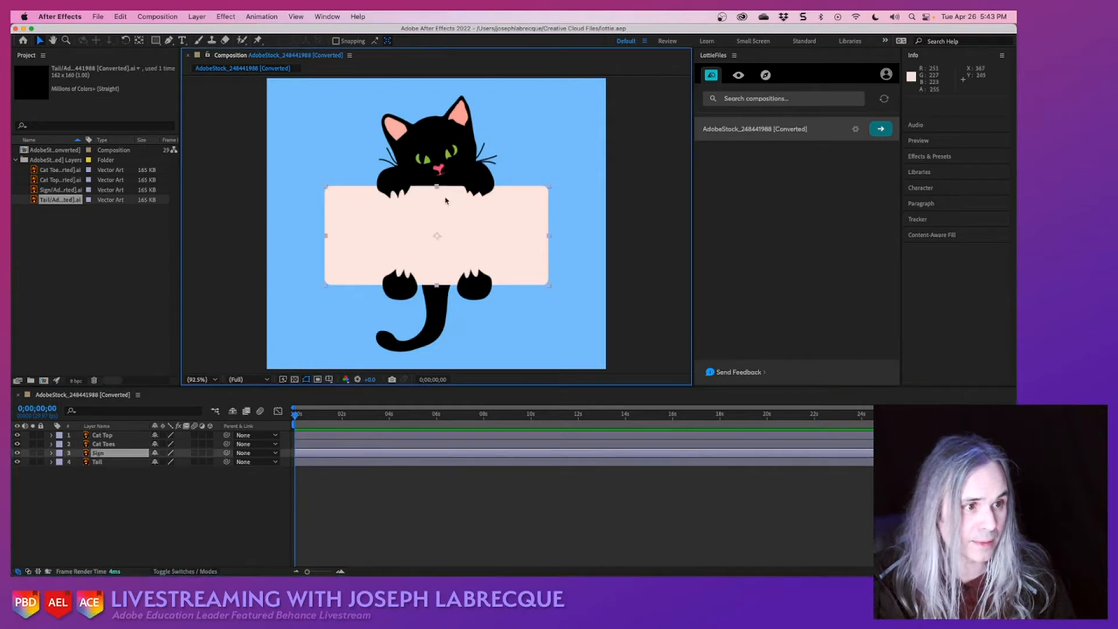
{"action": "left_click", "coordinate": [446, 167]}
{"action": "left_click", "coordinate": [441, 291]}
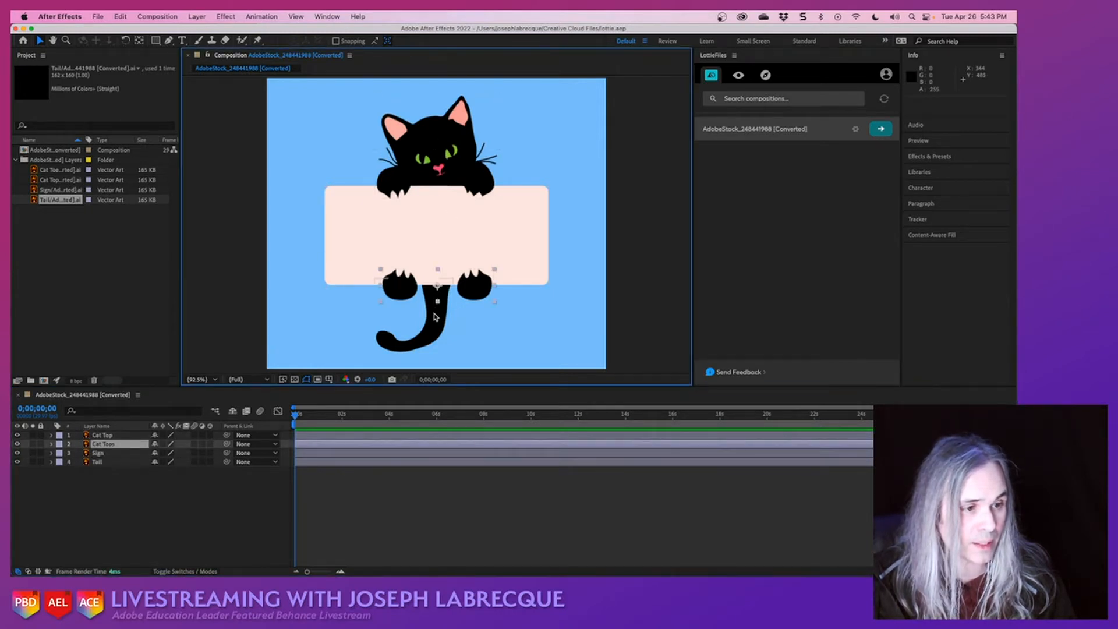
{"action": "left_click", "coordinate": [437, 317]}
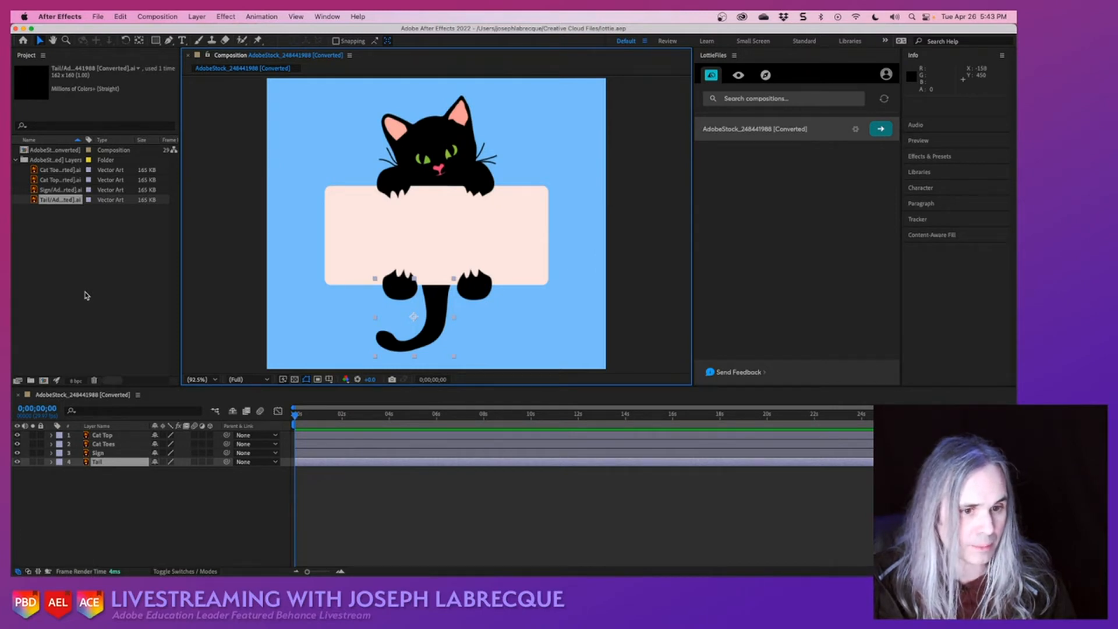
{"action": "left_click", "coordinate": [114, 443]}
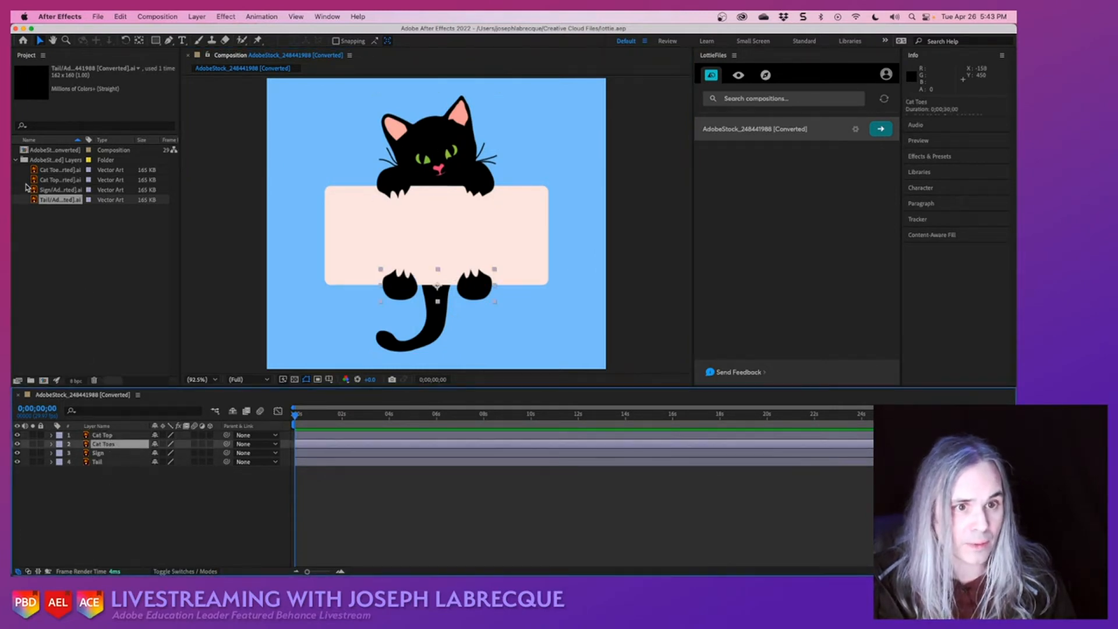
{"action": "left_click", "coordinate": [80, 270]}
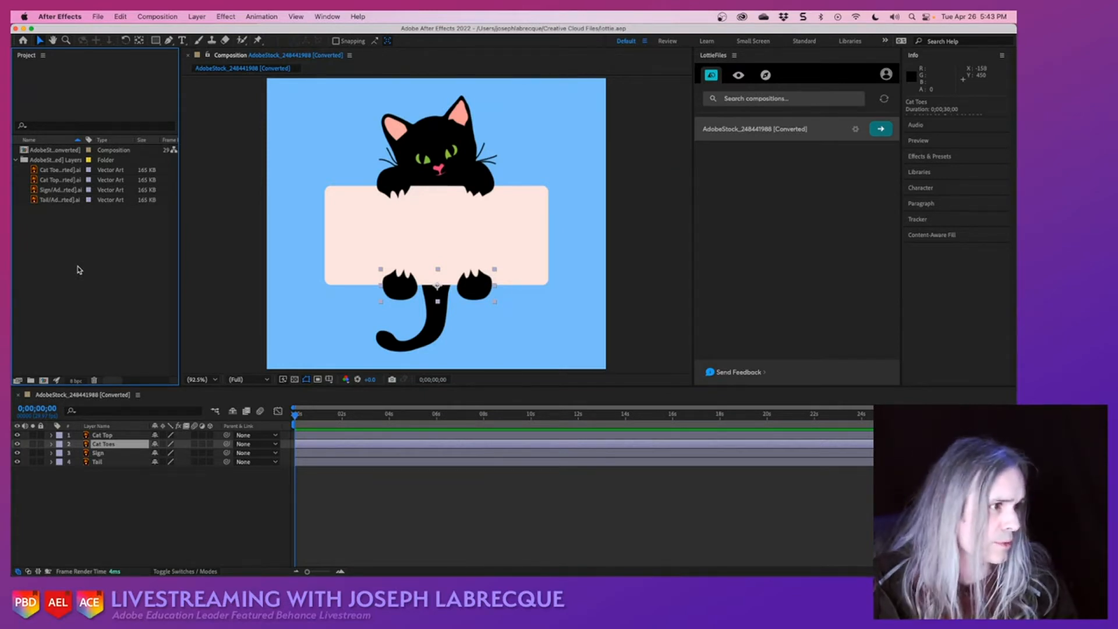
{"action": "left_click", "coordinate": [807, 216]}
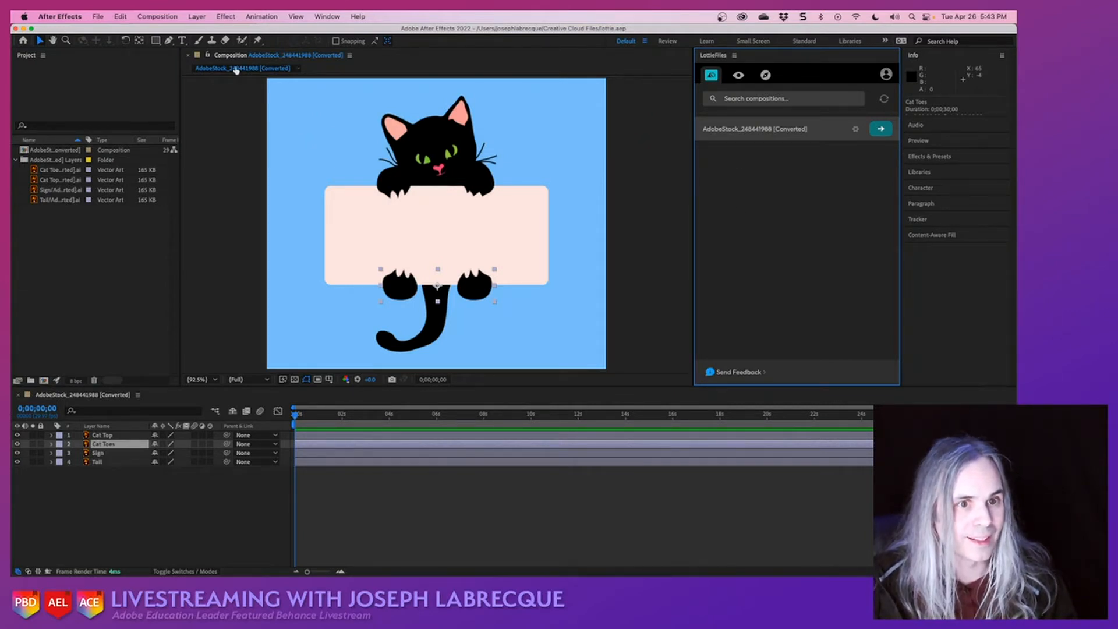
- Rename the imported composition as KittyCat in the project
{"action": "left_click", "coordinate": [53, 151]}
{"action": "key", "text": "Return"}
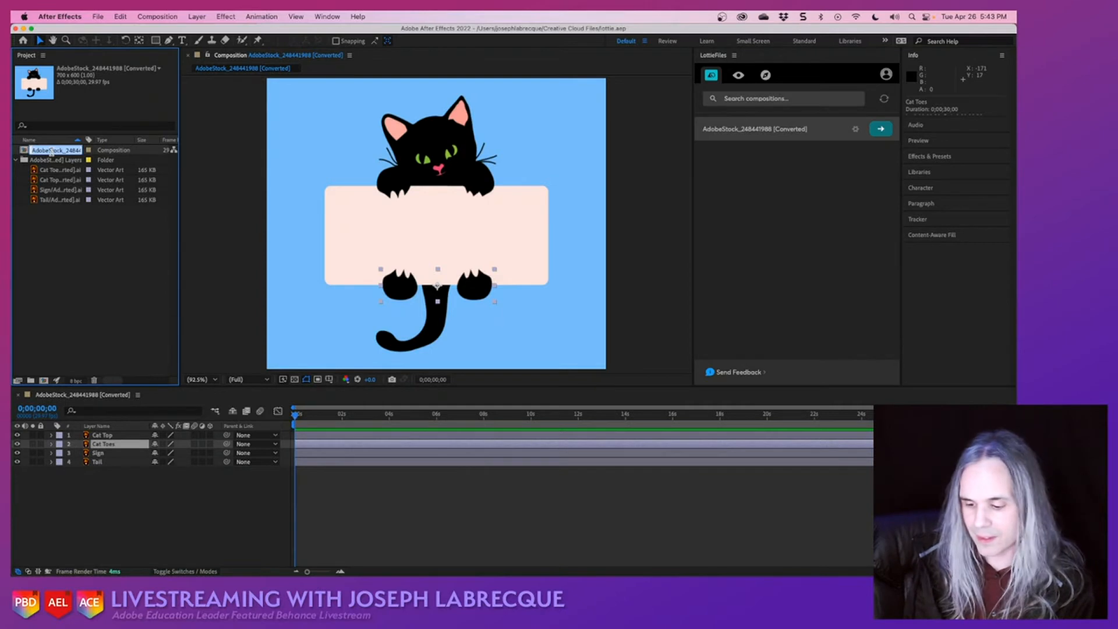
{"action": "type", "text": "Kitty"}
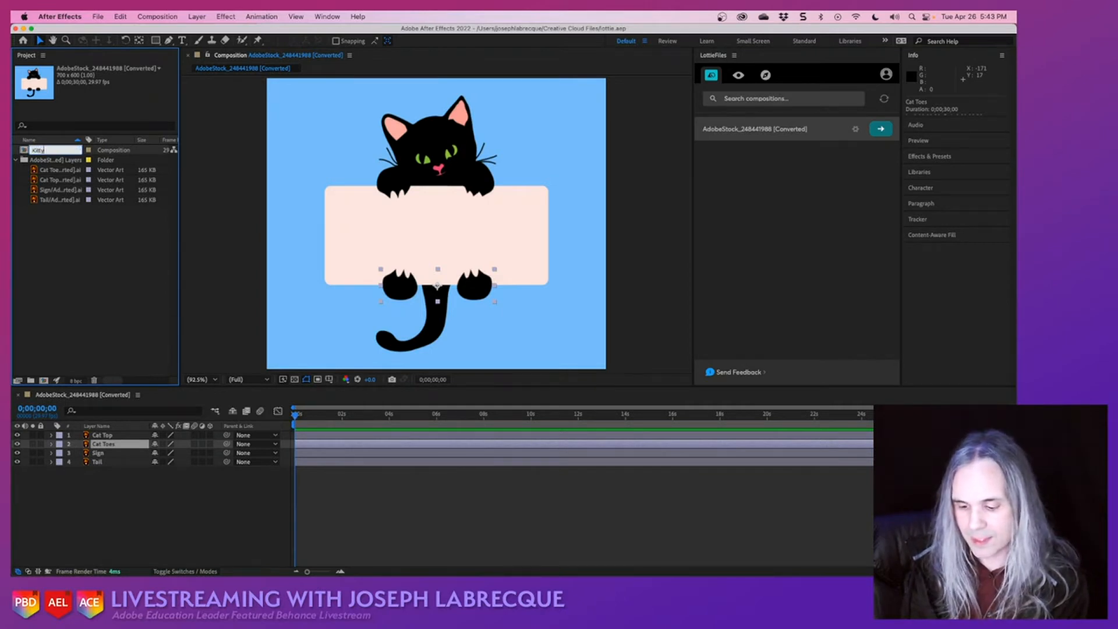
{"action": "type", "text": "Cat"}
{"action": "key", "text": "Return"}
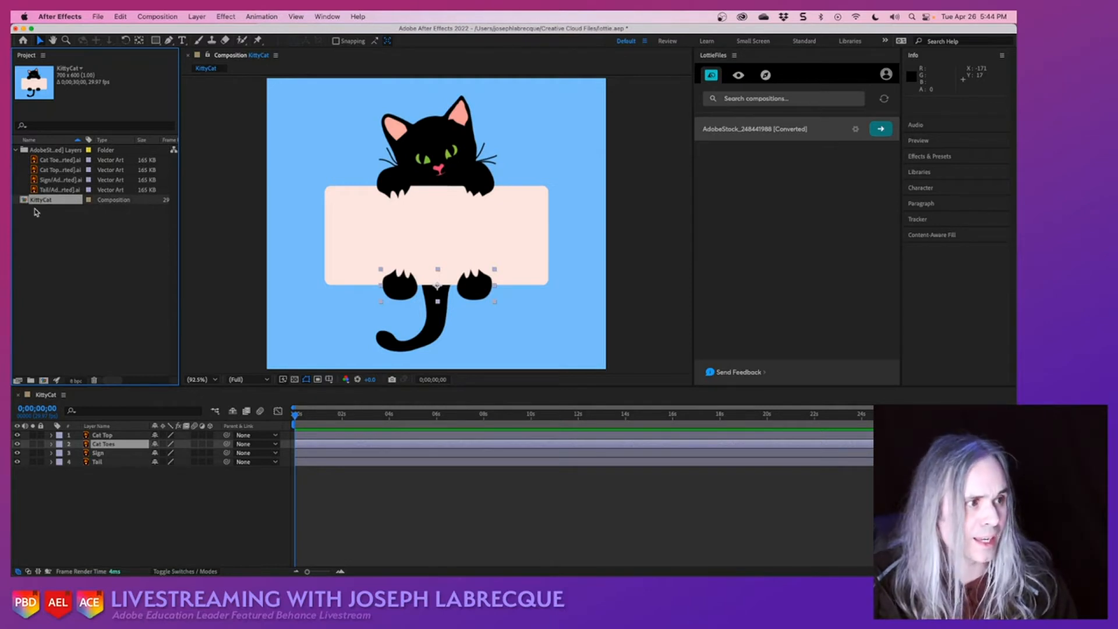
{"action": "left_click", "coordinate": [59, 235]}
- Refresh the LottieFiles composition list by switching to its previews view and back
{"action": "left_click", "coordinate": [763, 230]}
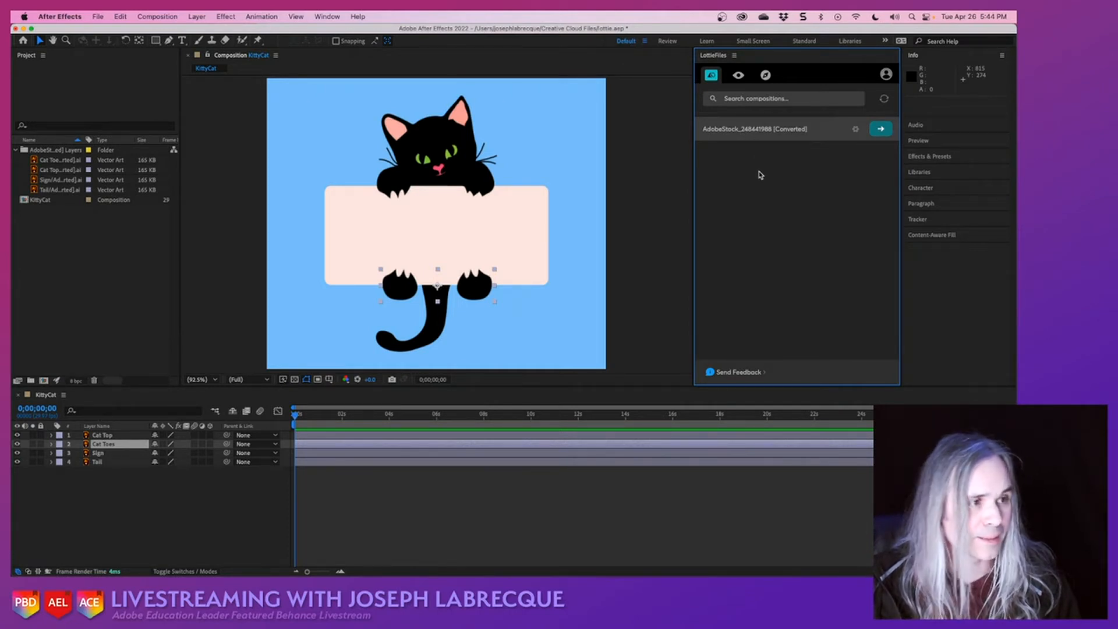
{"action": "left_click", "coordinate": [737, 75]}
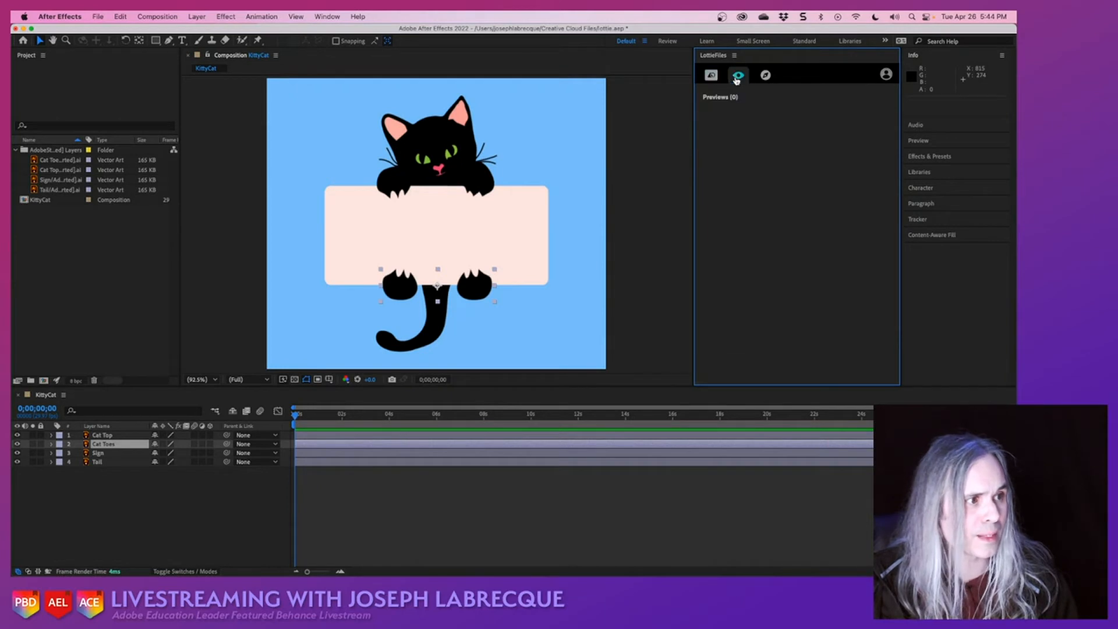
{"action": "left_click", "coordinate": [710, 76]}
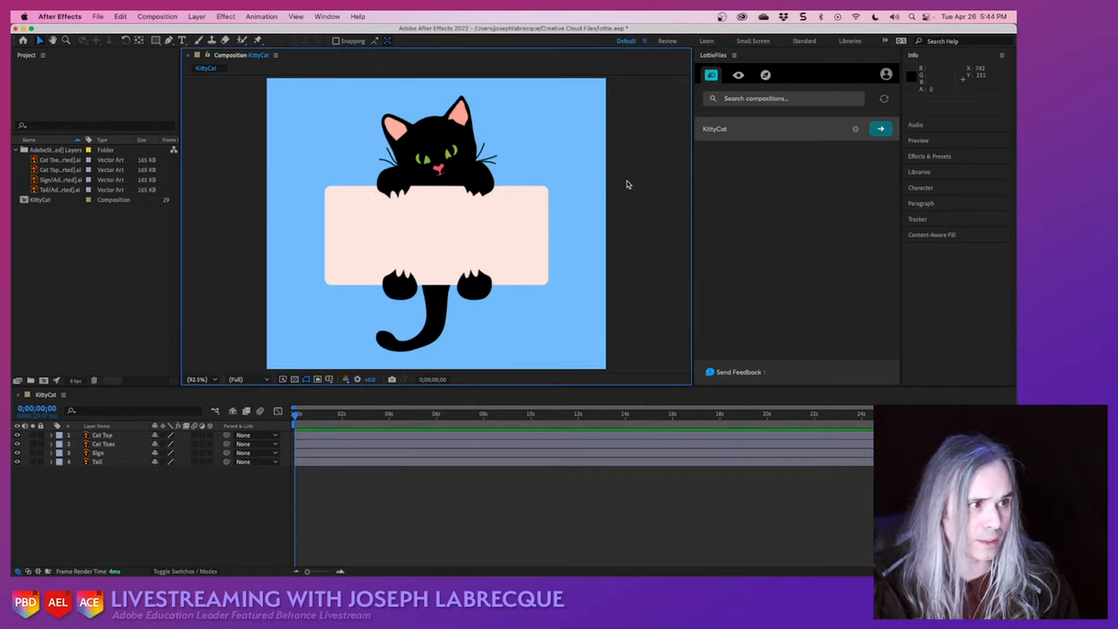
{"action": "left_click", "coordinate": [802, 224]}
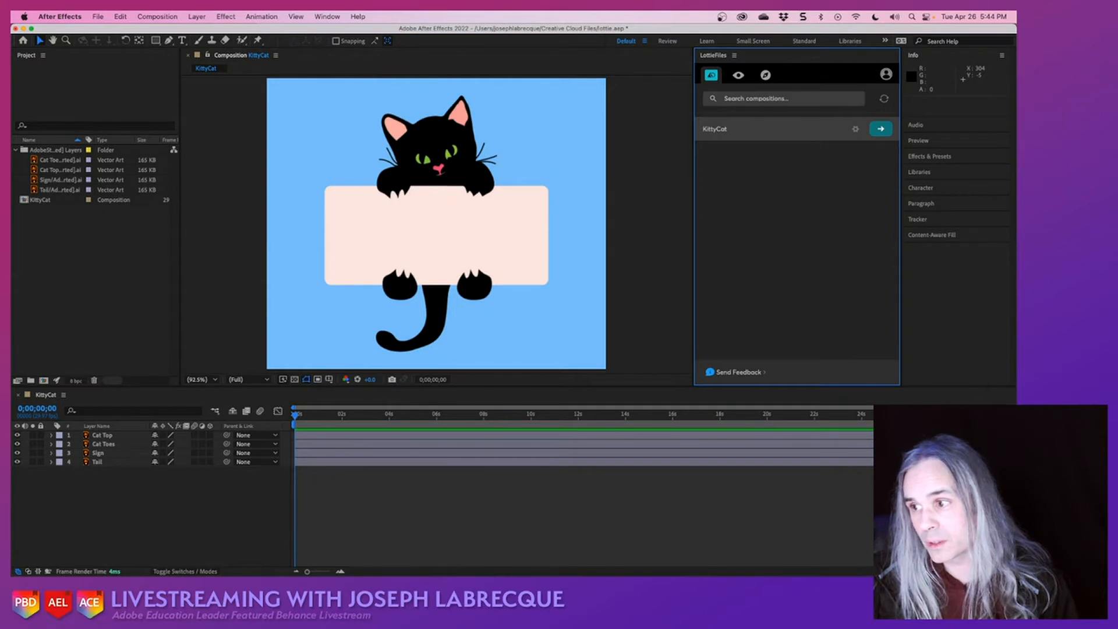
- Switch to Creative Cloud and browse the featured plugins in its Stock & Marketplace section
{"action": "key", "text": "super+Tab"}
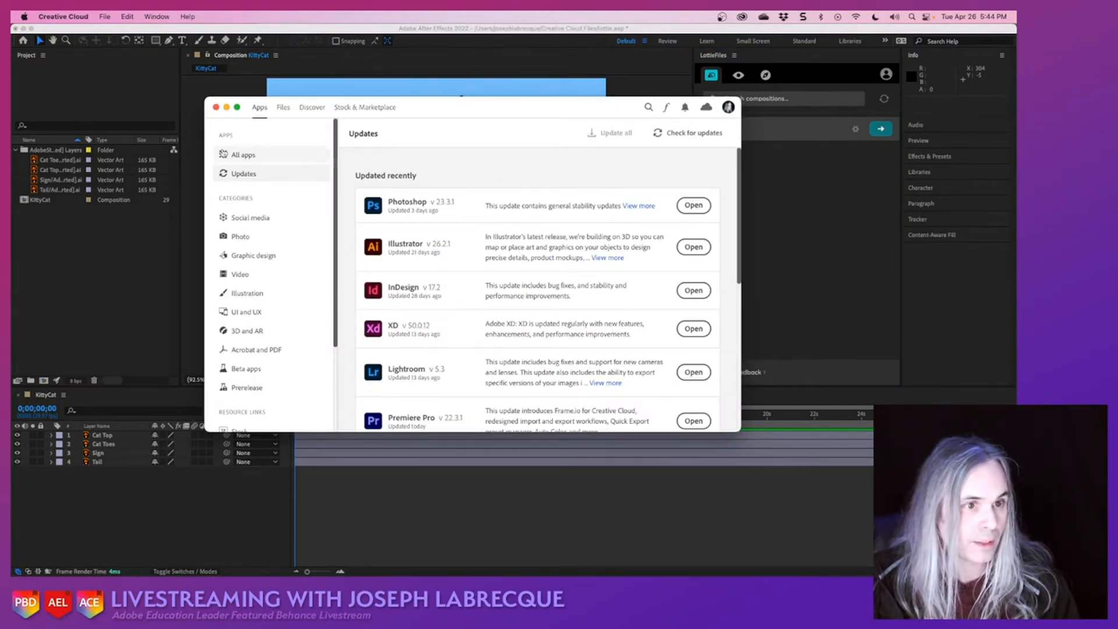
{"action": "left_click", "coordinate": [362, 108]}
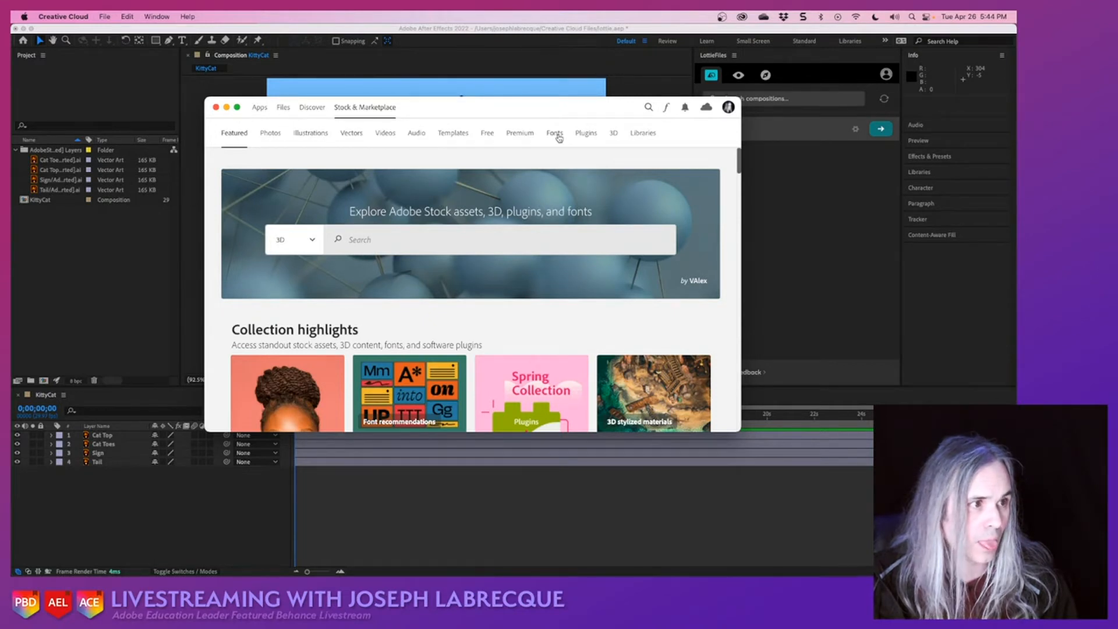
{"action": "left_click", "coordinate": [583, 134]}
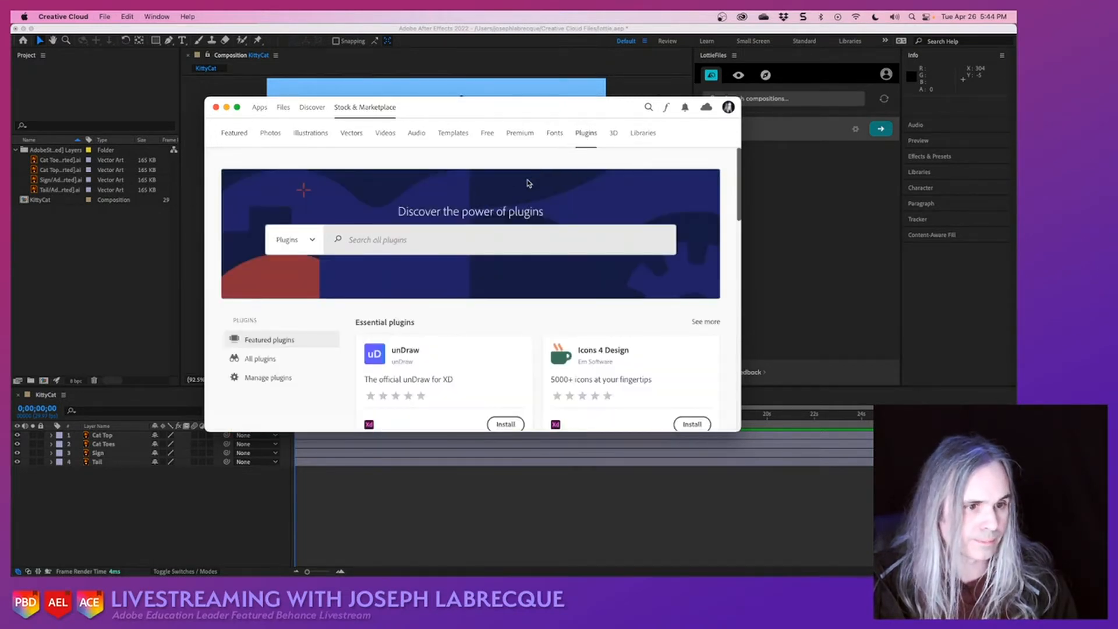
{"action": "scroll", "coordinate": [349, 353], "scroll_direction": "down", "scroll_amount": 5}
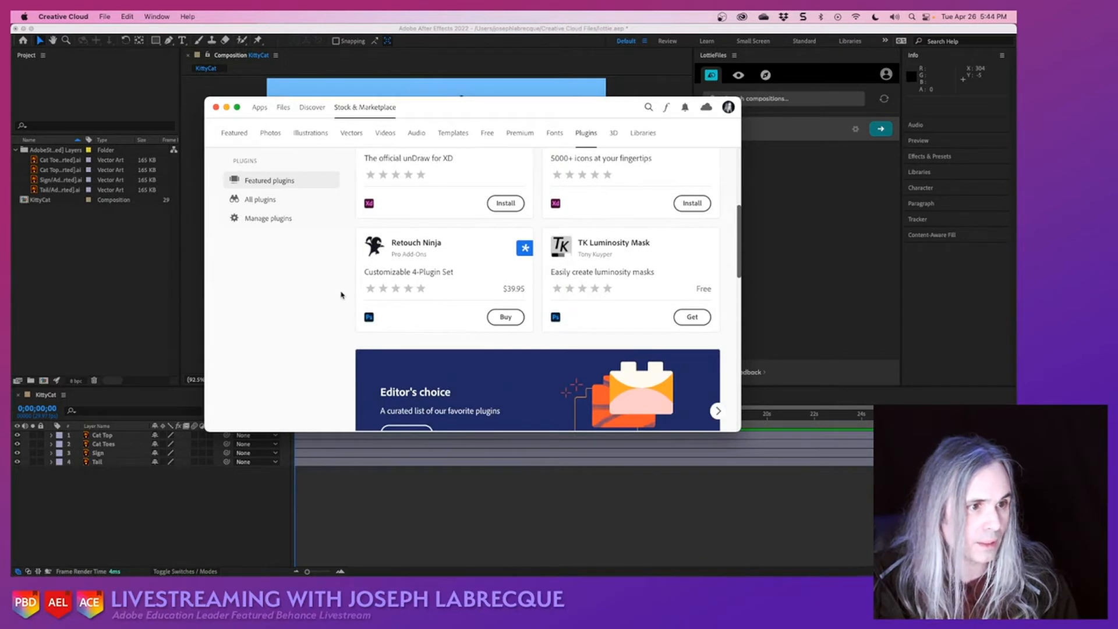
{"action": "scroll", "coordinate": [342, 295], "scroll_direction": "up", "scroll_amount": 5}
- Search the plugin marketplace for "lottie", review the LottieFiles for After Effects entry and close Creative Cloud
{"action": "left_click", "coordinate": [371, 233]}
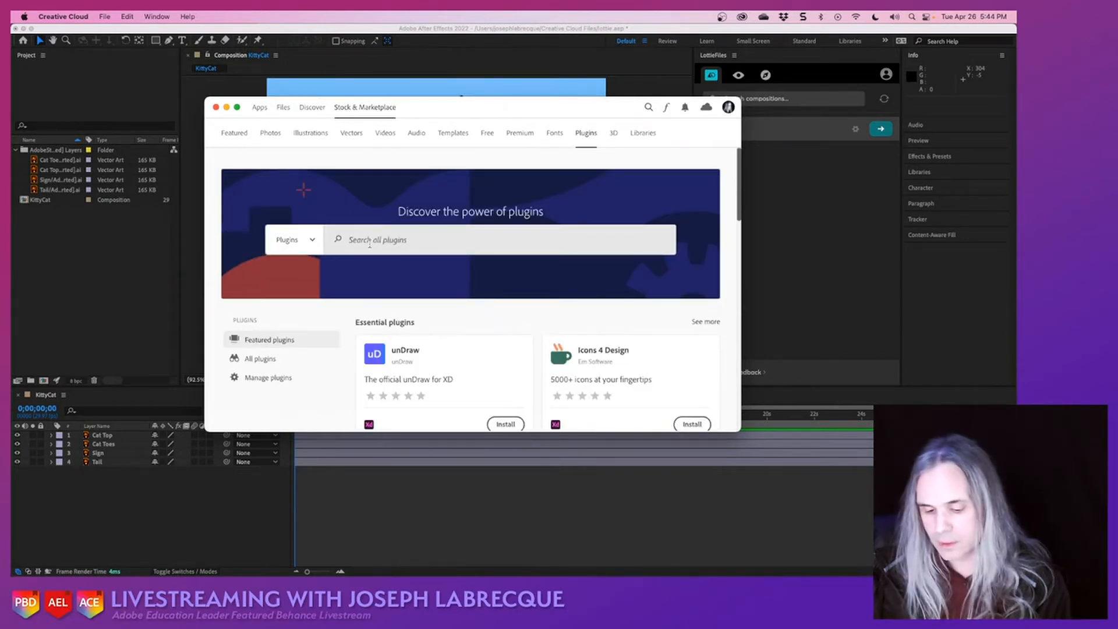
{"action": "type", "text": "lottie"}
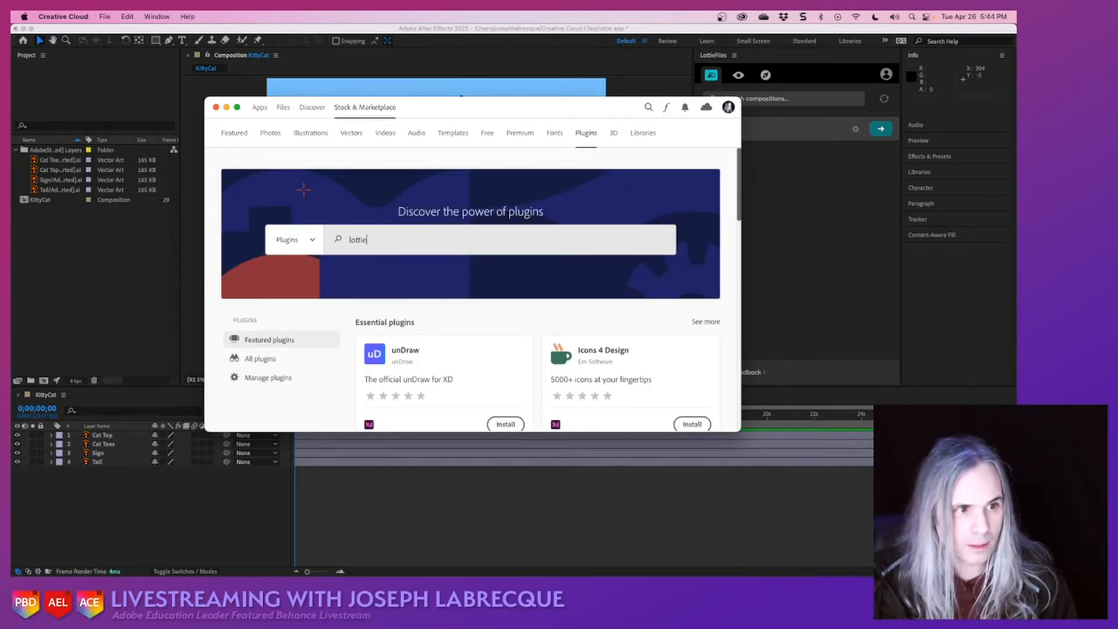
{"action": "key", "text": "Return"}
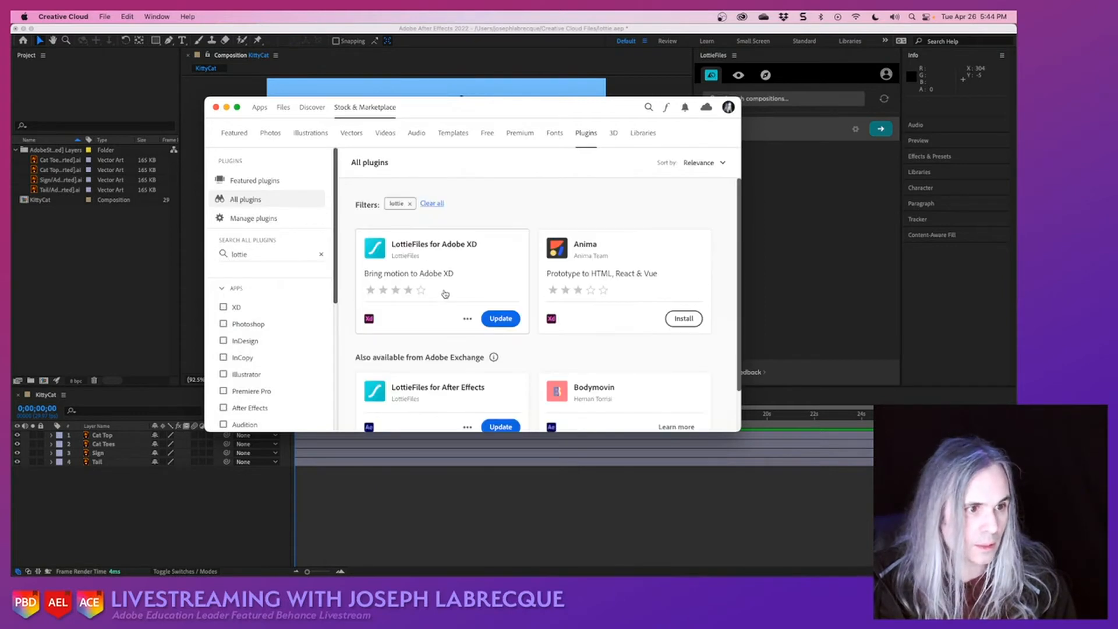
{"action": "scroll", "coordinate": [438, 315], "scroll_direction": "down", "scroll_amount": 1}
{"action": "scroll", "coordinate": [433, 320], "scroll_direction": "down", "scroll_amount": 1}
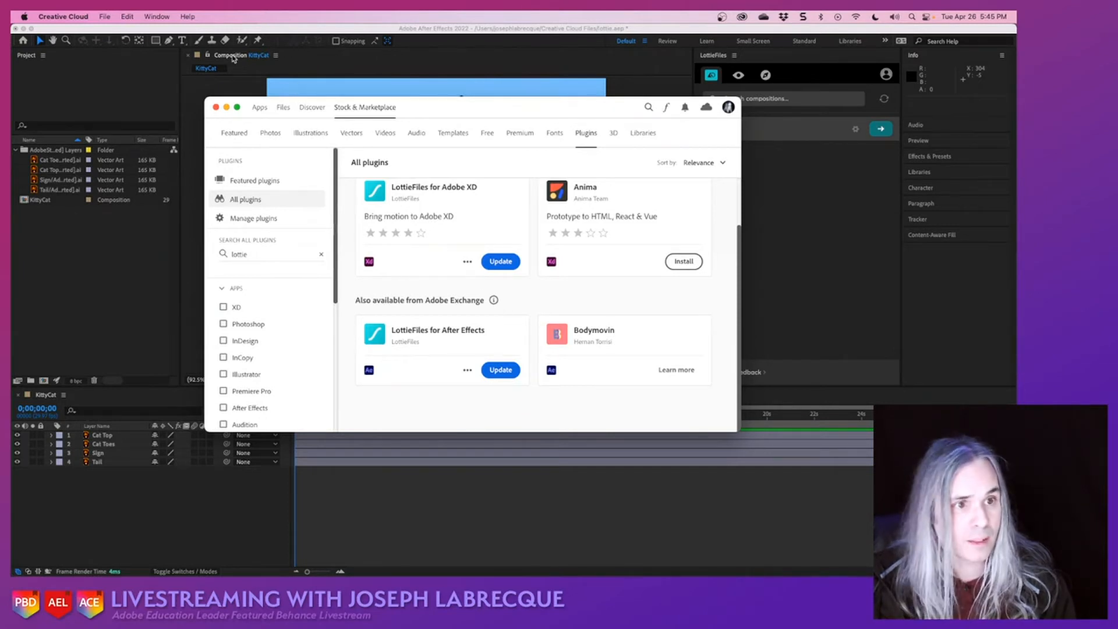
{"action": "left_click", "coordinate": [216, 107]}
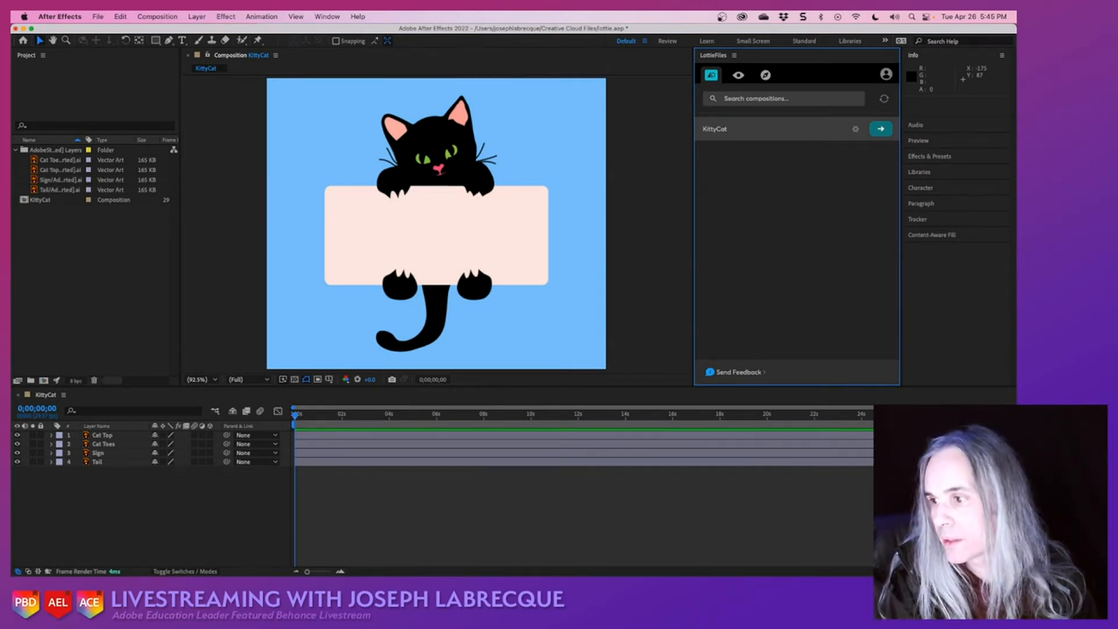
- Switch to Illustrator, collapse the Cat Top, Cat Toes, Sign and Tail layers to review the structure, and minimize the window
{"action": "key", "text": "super+Tab"}
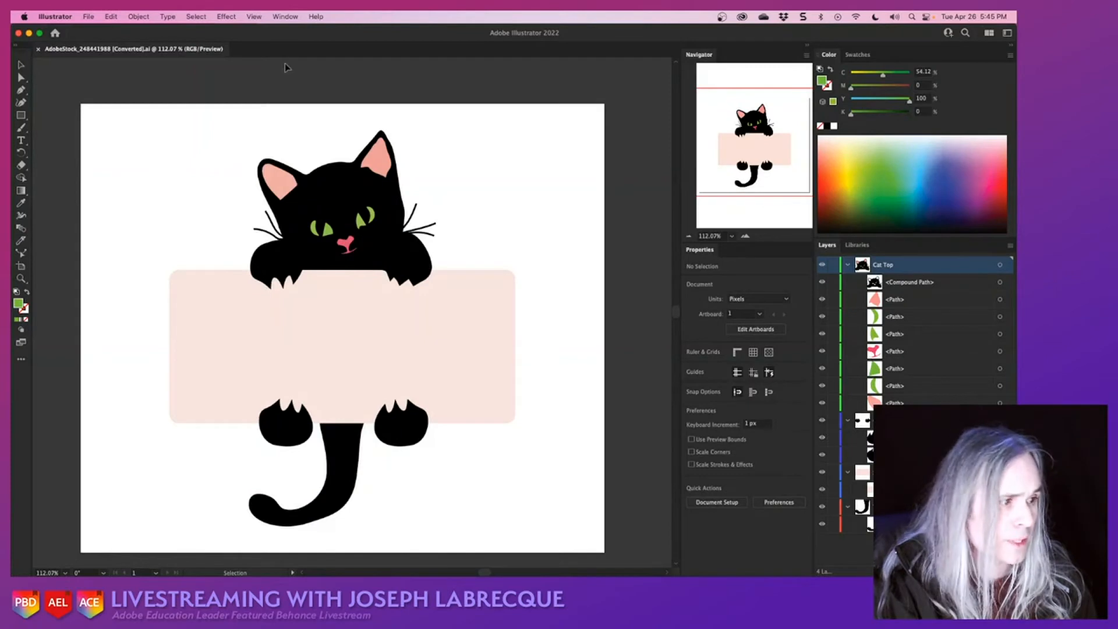
{"action": "left_click", "coordinate": [848, 264]}
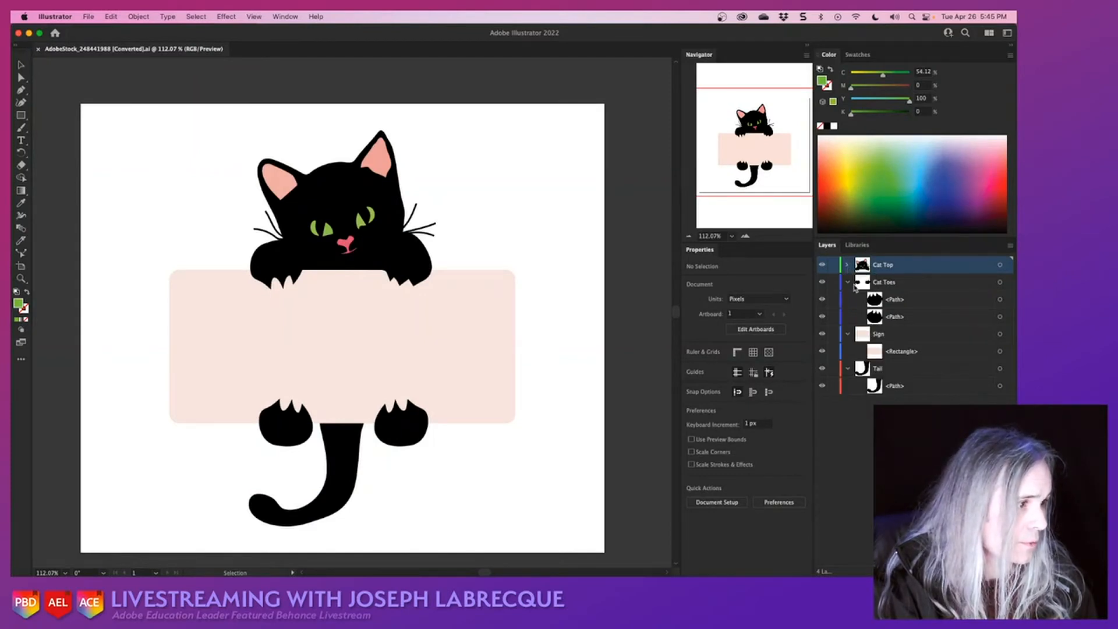
{"action": "left_click", "coordinate": [847, 282]}
{"action": "left_click", "coordinate": [847, 299]}
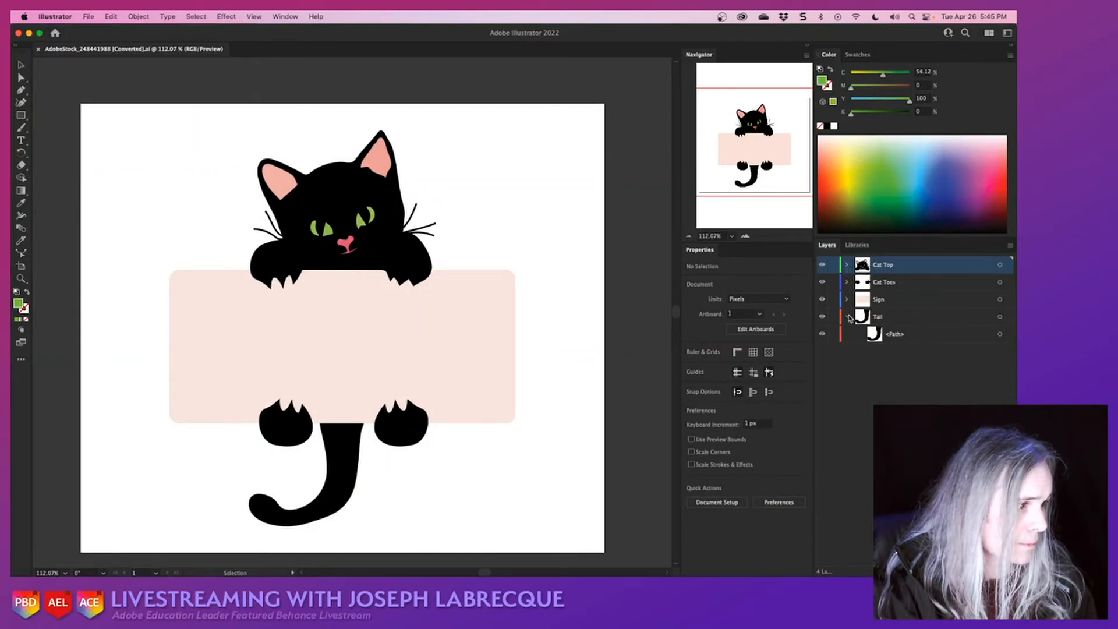
{"action": "left_click", "coordinate": [847, 316]}
{"action": "left_click_drag", "start_coordinate": [911, 368], "coordinate": [845, 251]}
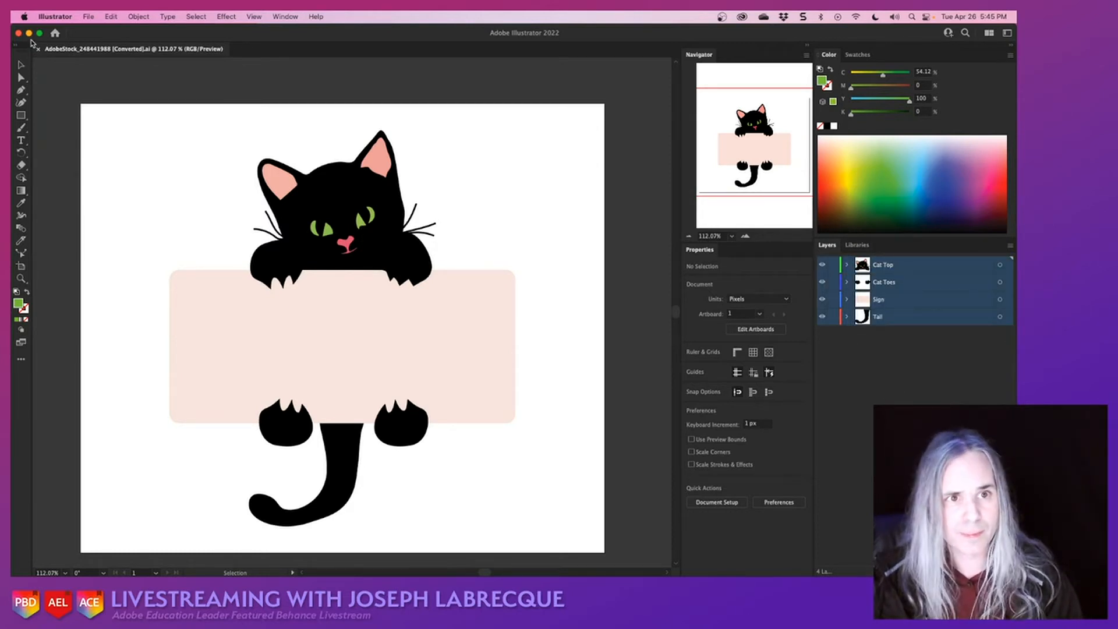
{"action": "left_click", "coordinate": [28, 34]}
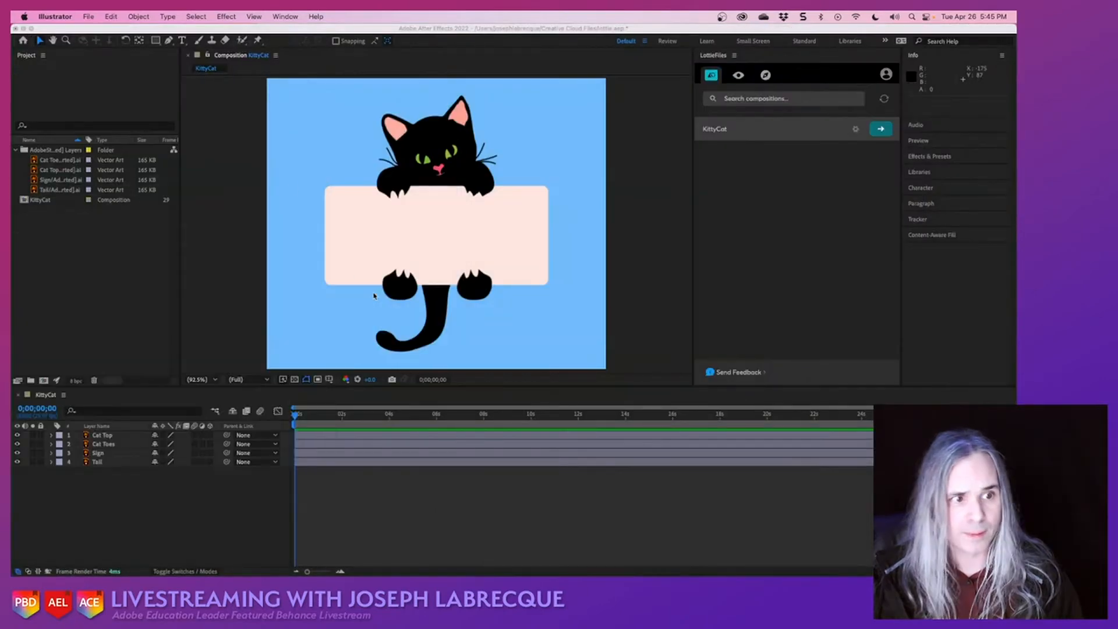
- Return to After Effects and check that LottieFiles is listed and enabled among the installed extensions
{"action": "left_click", "coordinate": [252, 283]}
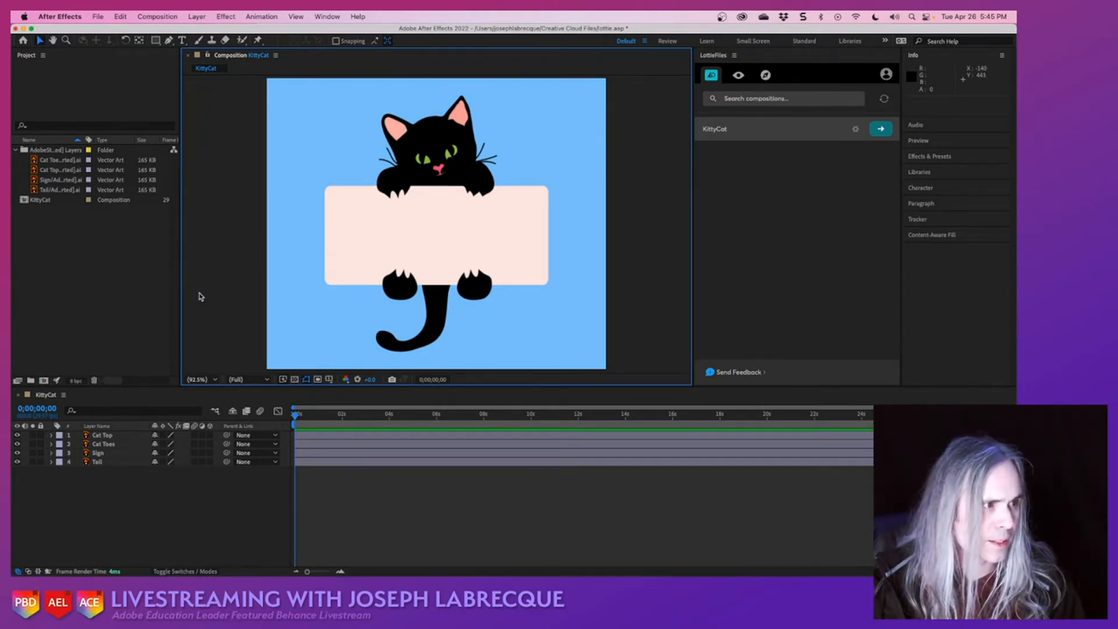
{"action": "left_click", "coordinate": [838, 215]}
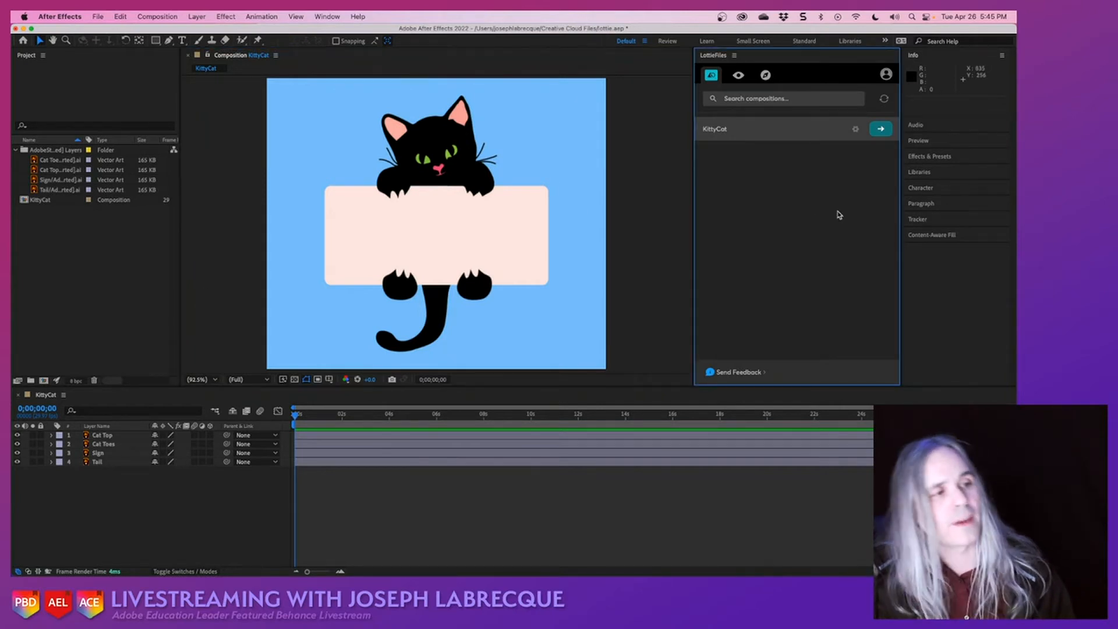
{"action": "left_click", "coordinate": [326, 17]}
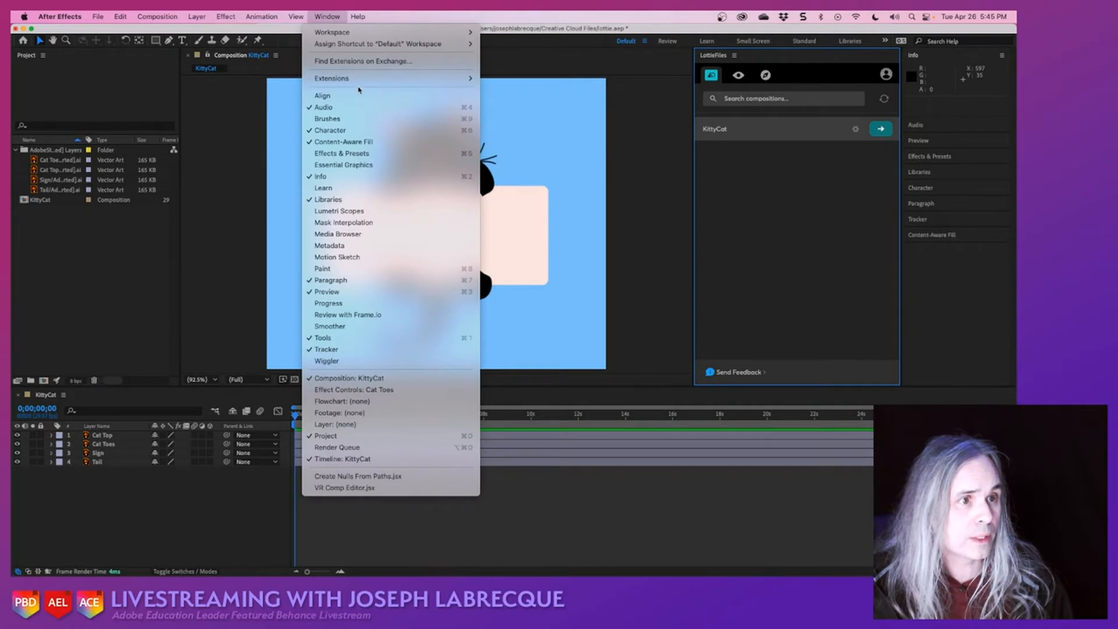
{"action": "mouse_move", "coordinate": [364, 80]}
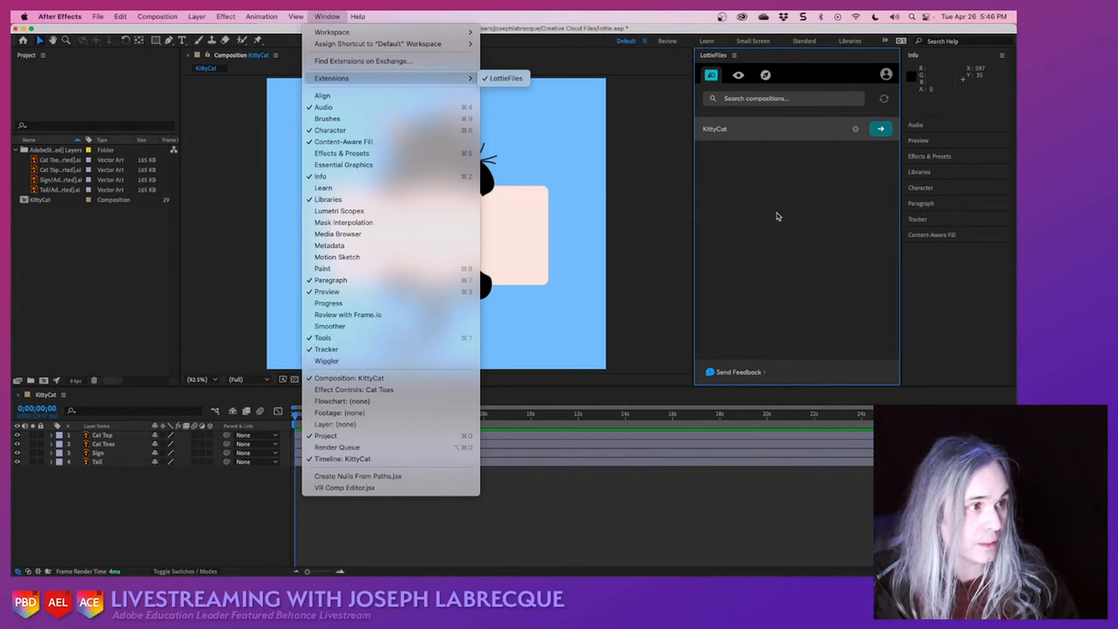
{"action": "left_click", "coordinate": [780, 207]}
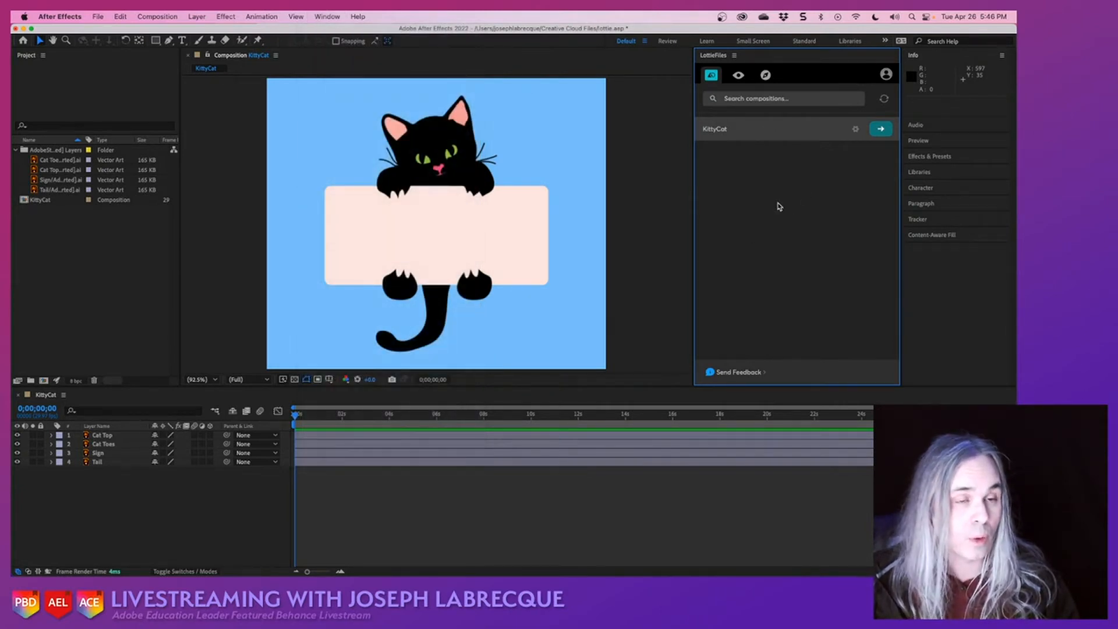
- Check in the Scripting & Expressions preferences that Allow Scripts to Write Files and Access Network is enabled, and locate that preferences entry again
{"action": "left_click", "coordinate": [75, 17]}
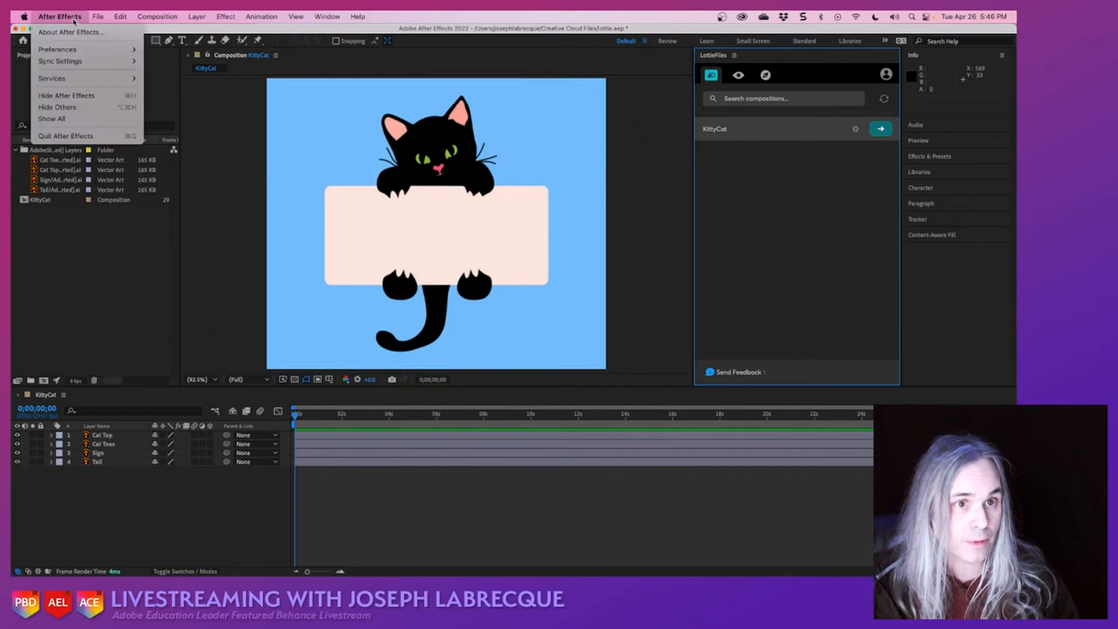
{"action": "mouse_move", "coordinate": [89, 50]}
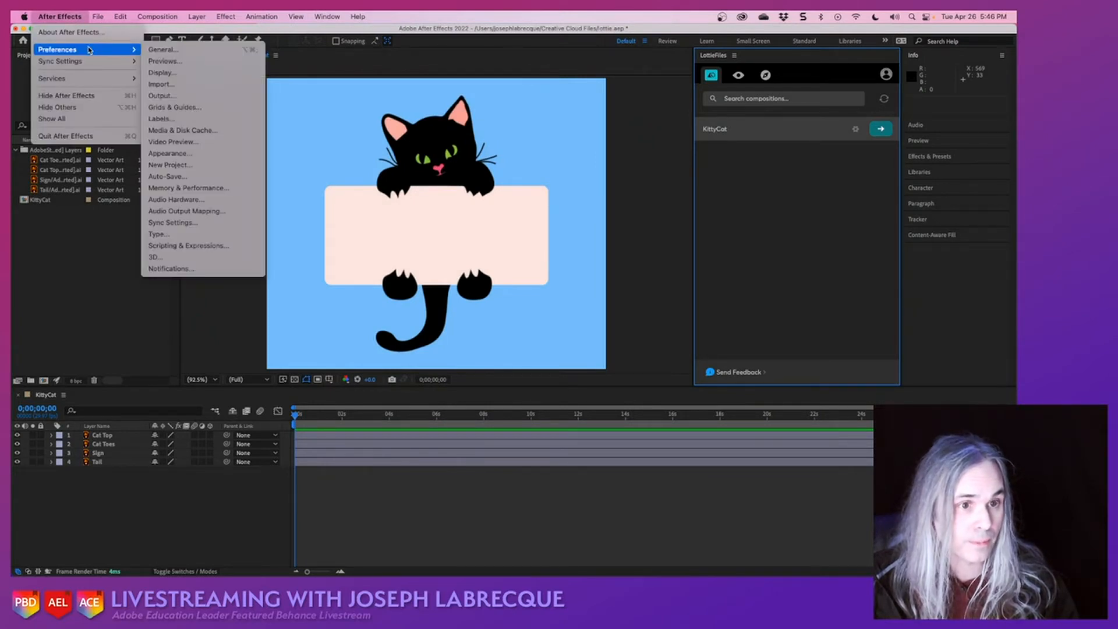
{"action": "left_click", "coordinate": [226, 246]}
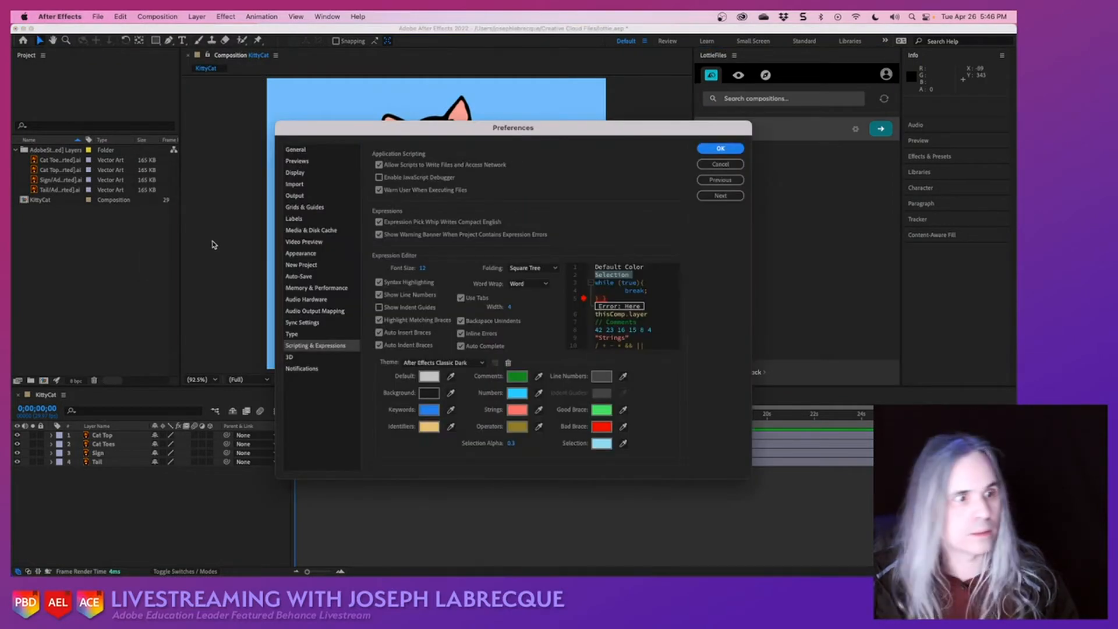
{"action": "left_click", "coordinate": [408, 169]}
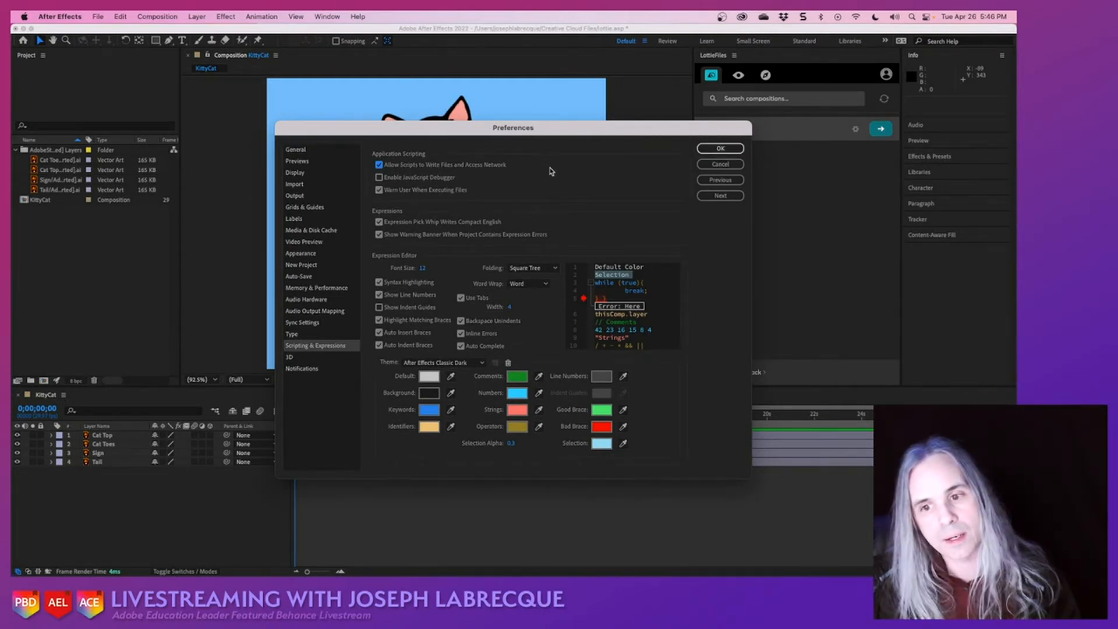
{"action": "left_click", "coordinate": [720, 149]}
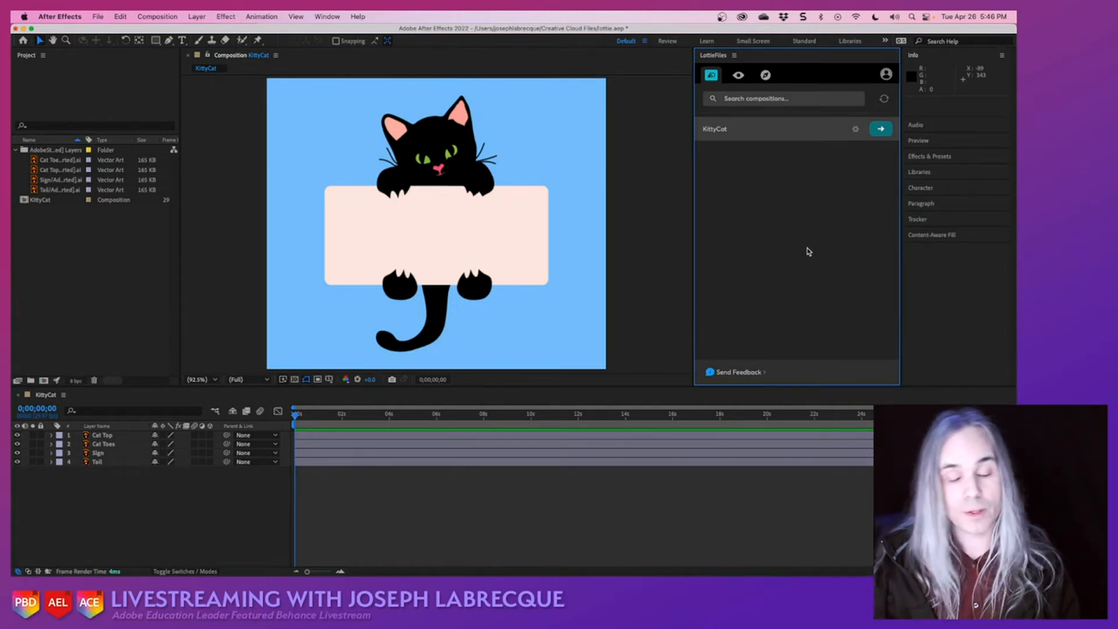
{"action": "left_click", "coordinate": [64, 17]}
{"action": "mouse_move", "coordinate": [77, 53]}
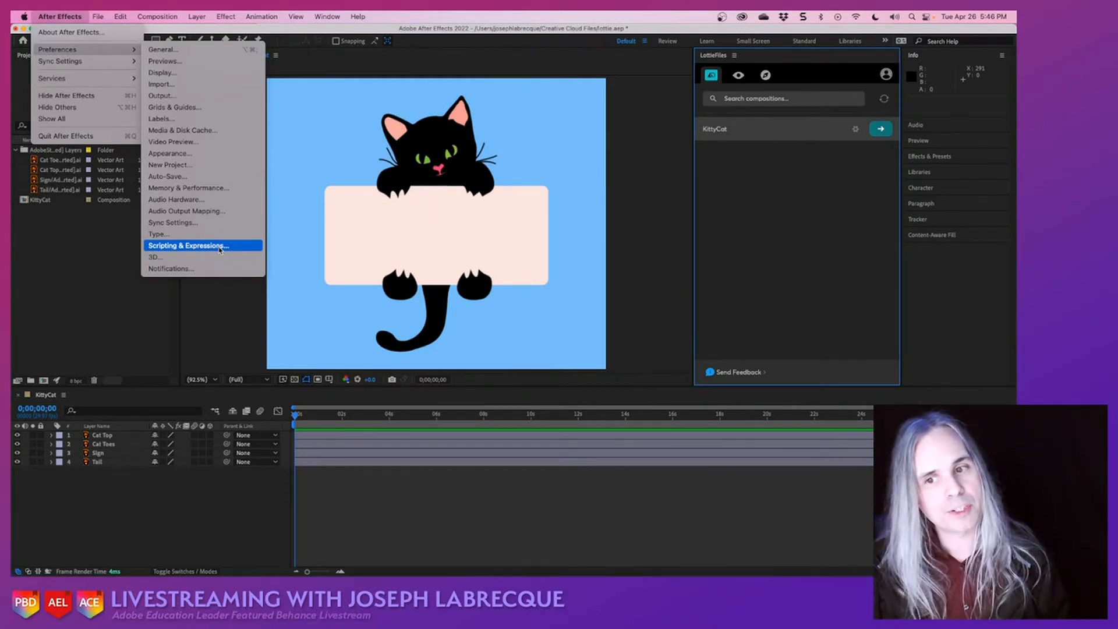
{"action": "left_click", "coordinate": [845, 290]}
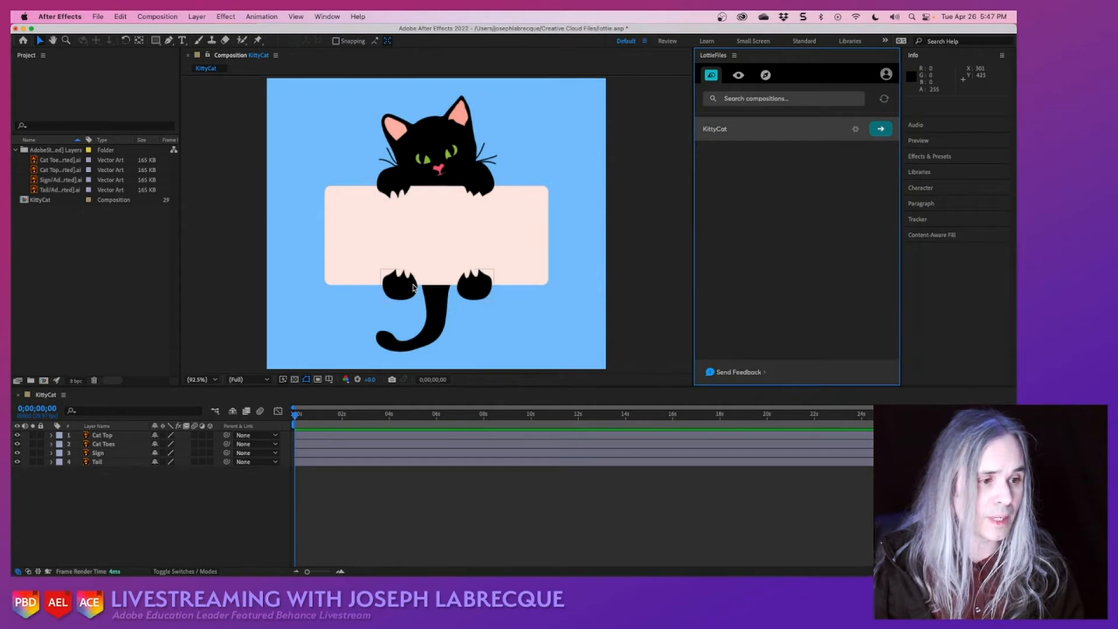
- Select the Cat Top layer and scrub through the KittyCat timeline to 0;00;12;15 to review the composition's length
{"action": "left_click", "coordinate": [465, 148]}
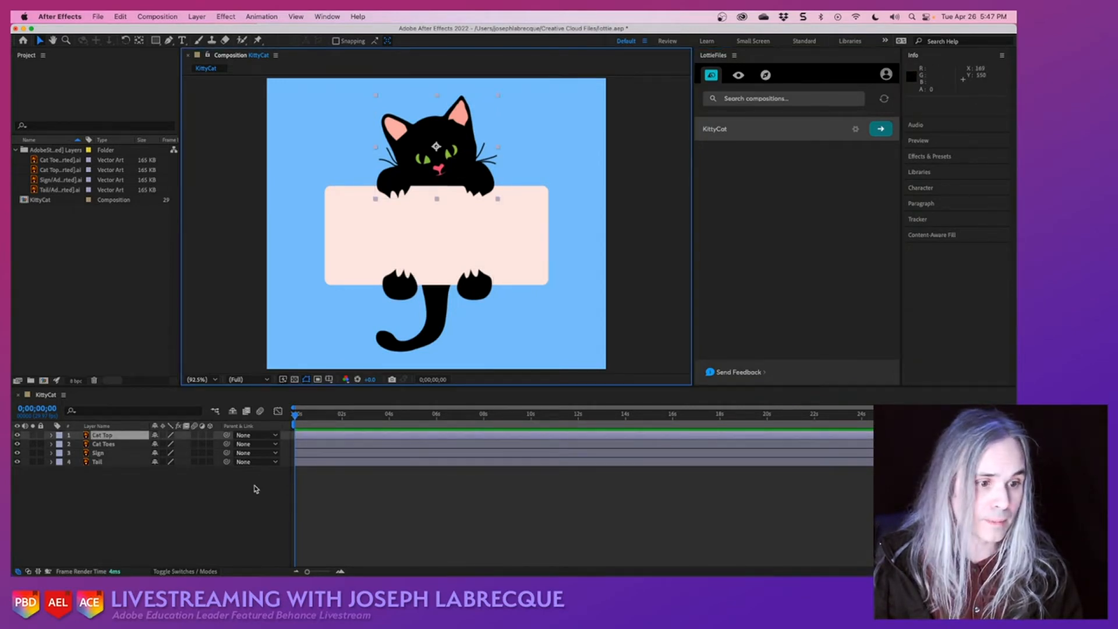
{"action": "left_click_drag", "start_coordinate": [297, 416], "coordinate": [362, 414]}
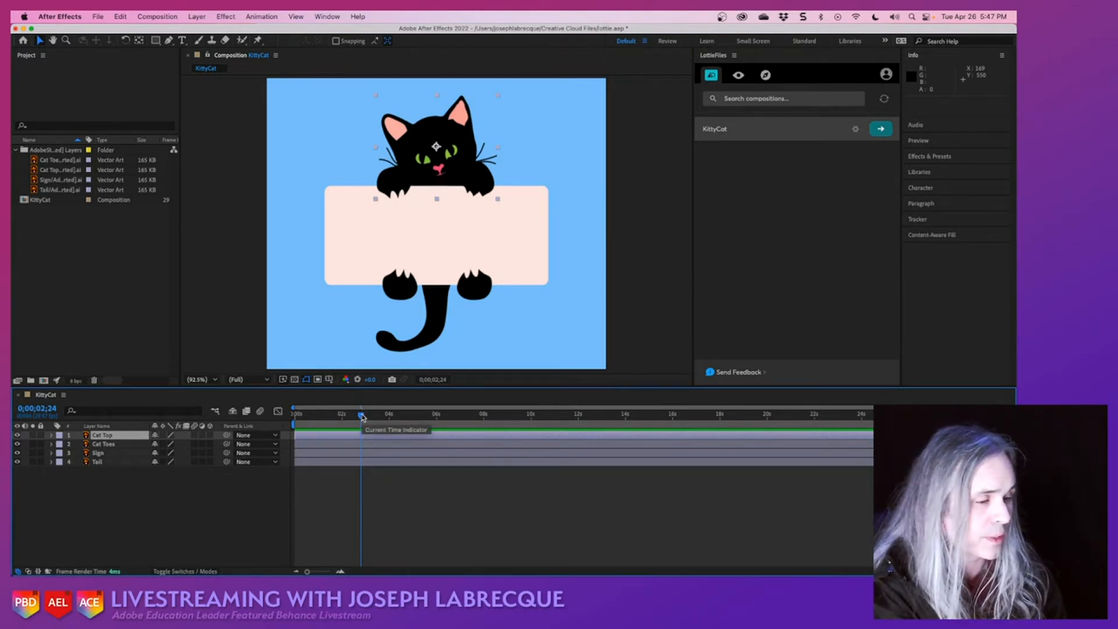
{"action": "left_click_drag", "start_coordinate": [361, 415], "coordinate": [410, 424]}
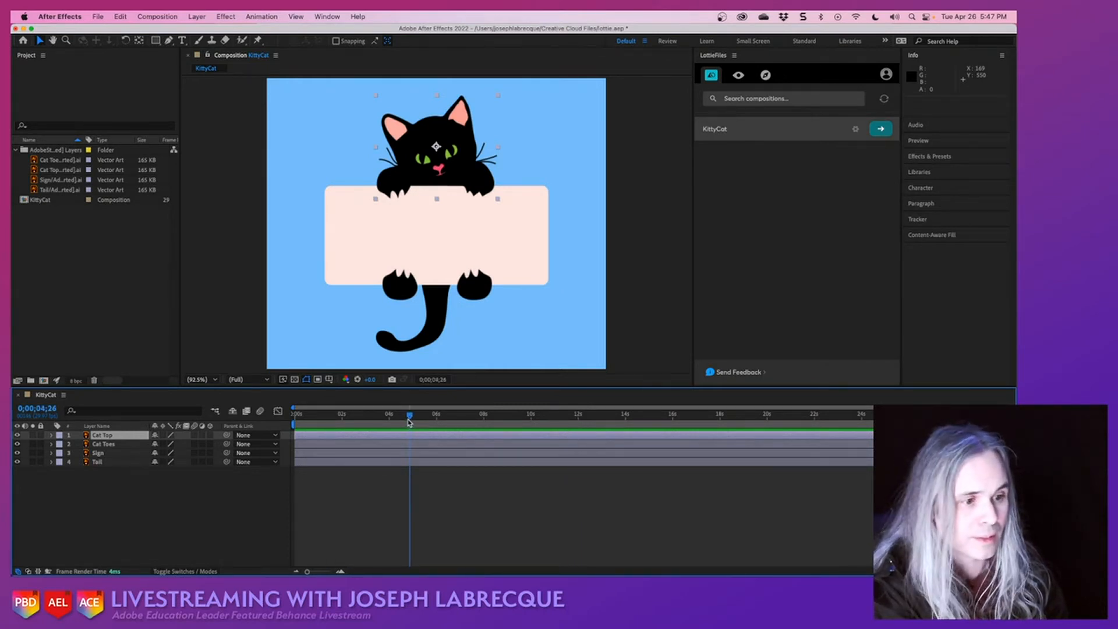
{"action": "left_click_drag", "start_coordinate": [411, 424], "coordinate": [585, 426]}
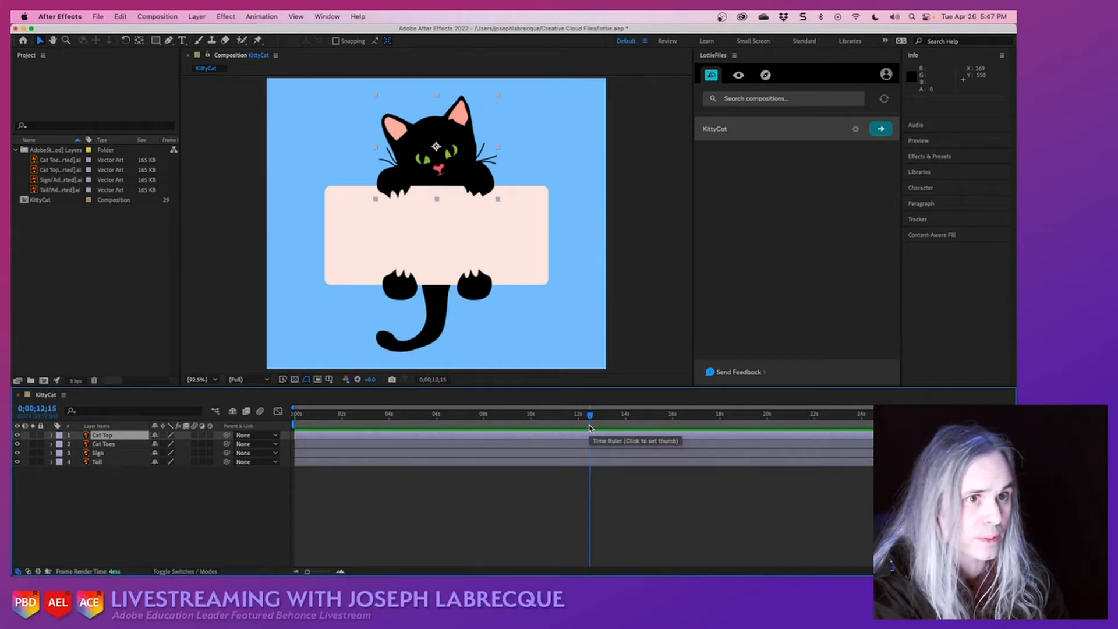
- Set the KittyCat composition's duration to 0;00;03;00 and save the project
{"action": "left_click", "coordinate": [150, 21]}
{"action": "left_click", "coordinate": [153, 49]}
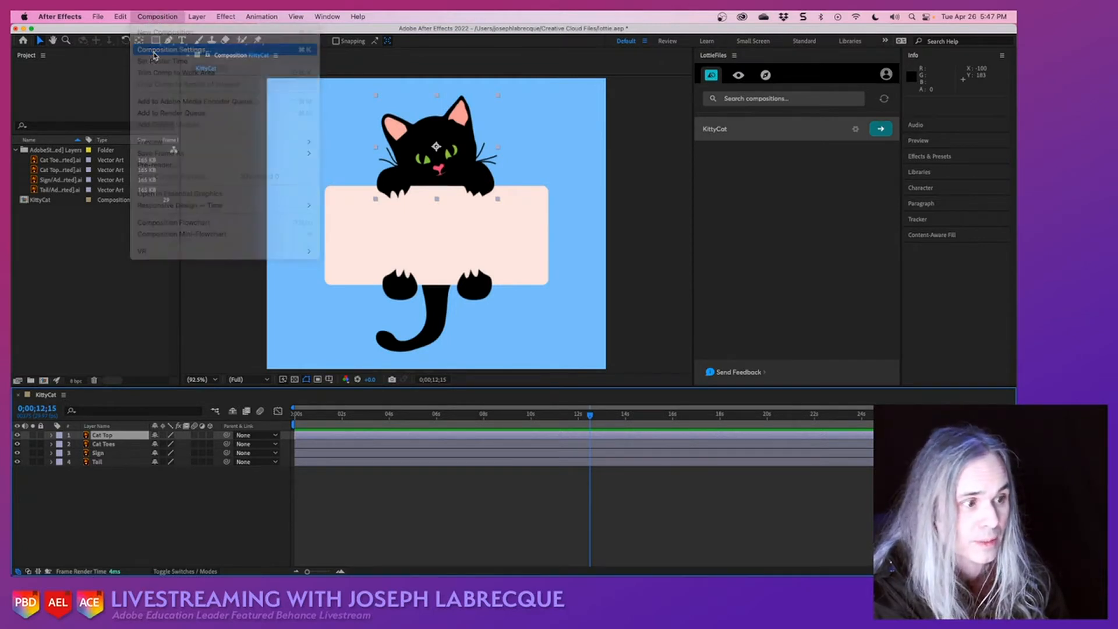
{"action": "left_click", "coordinate": [444, 346]}
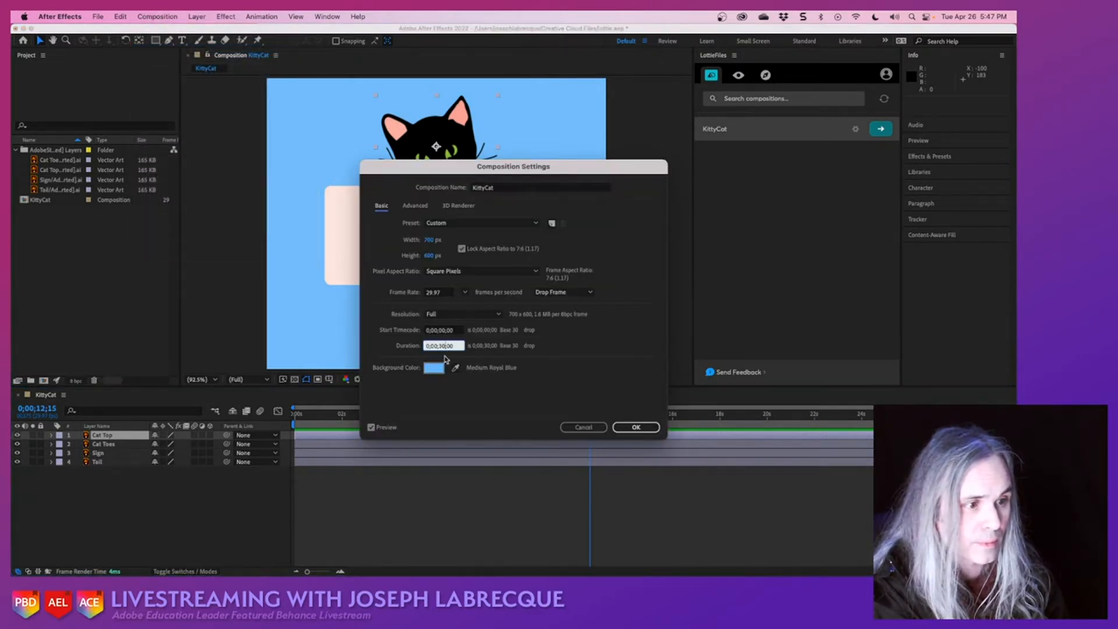
{"action": "key", "text": "BackSpace"}
{"action": "key", "text": "BackSpace"}
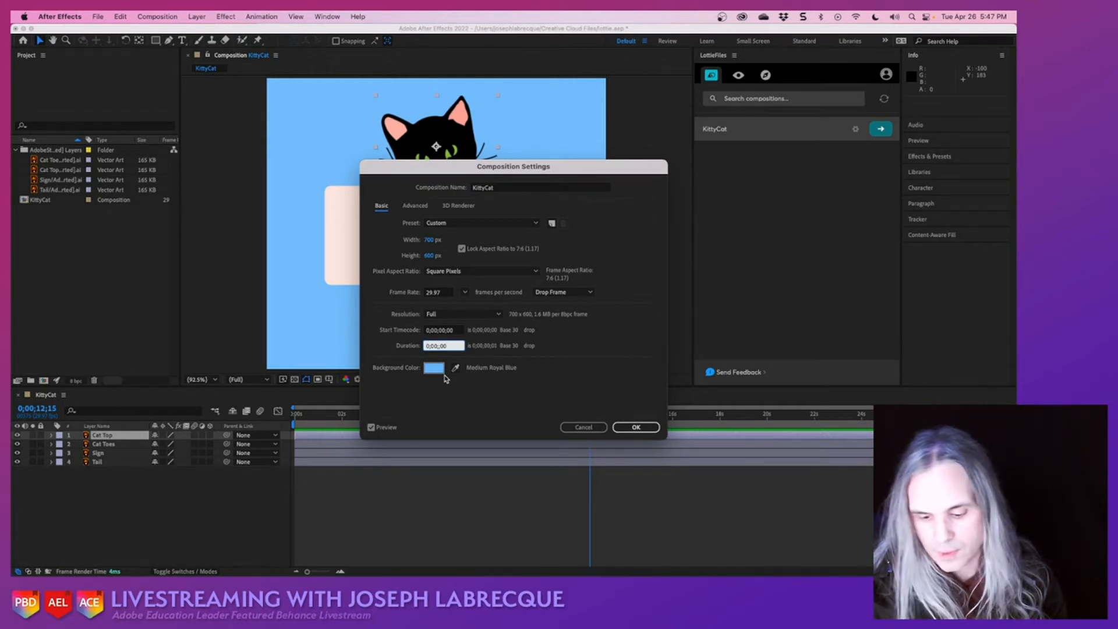
{"action": "type", "text": "03"}
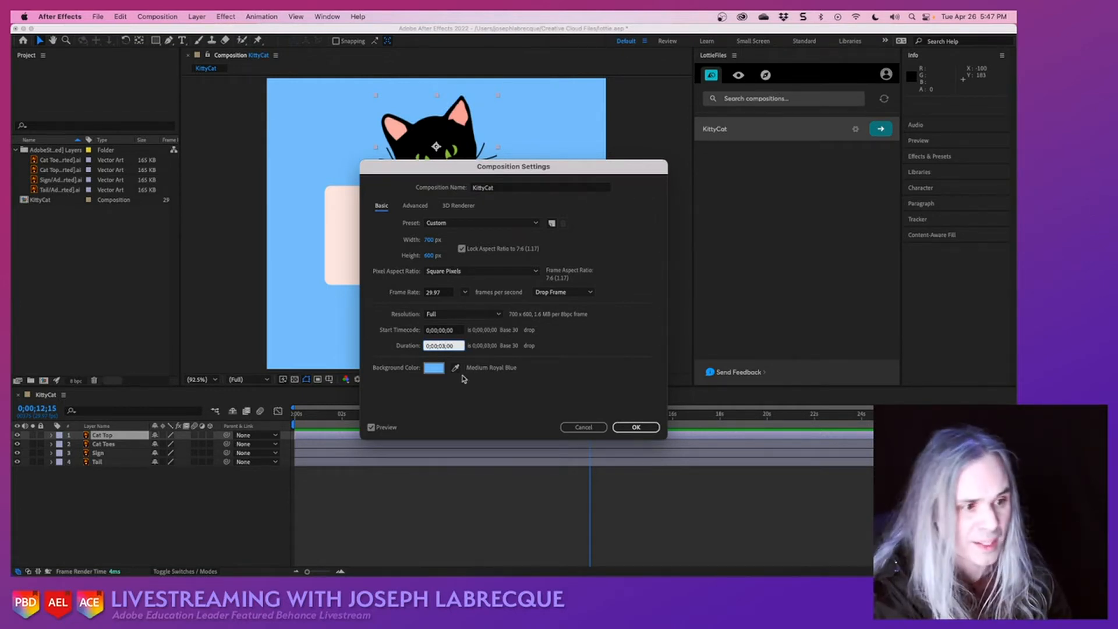
{"action": "left_click", "coordinate": [615, 427]}
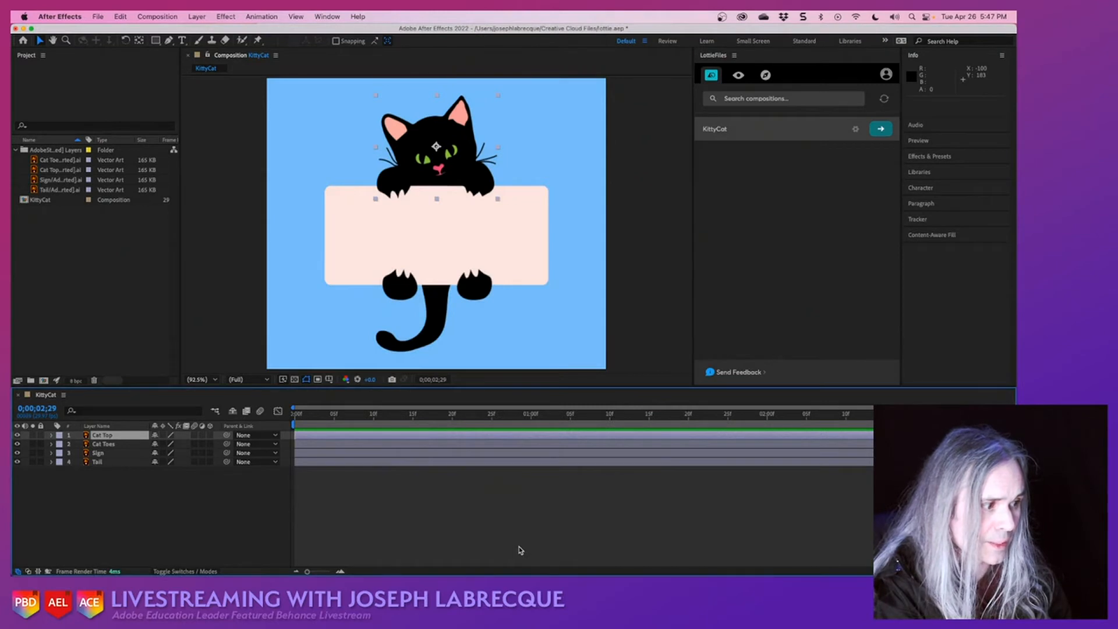
{"action": "key", "text": "super+s"}
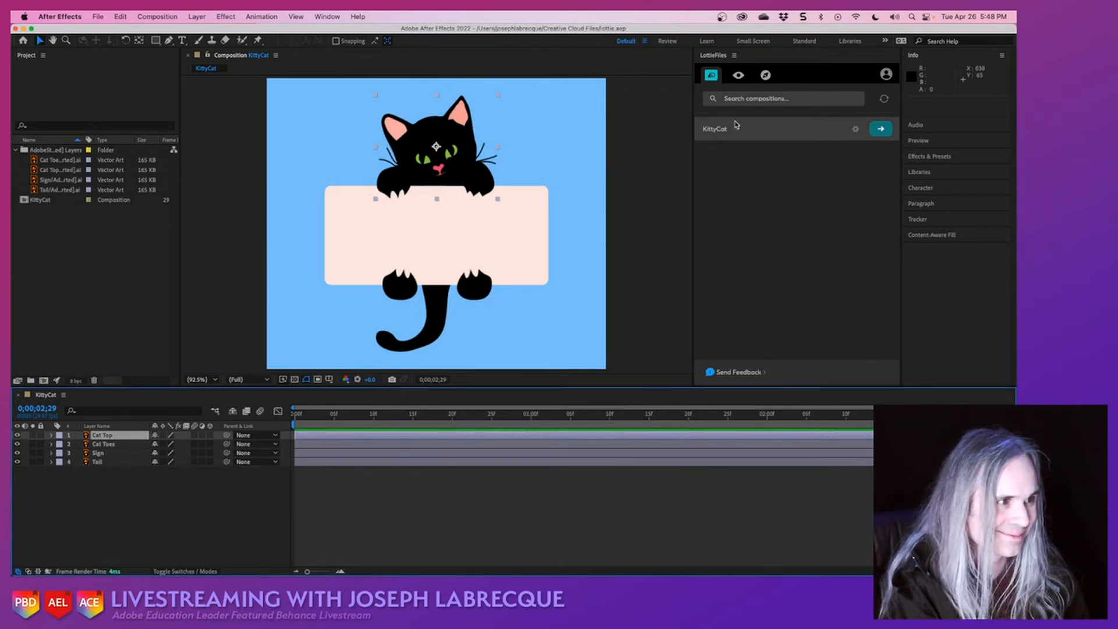
- Move the current time to 0;00;02;15 in the KittyCat timeline
{"action": "left_click", "coordinate": [749, 142]}
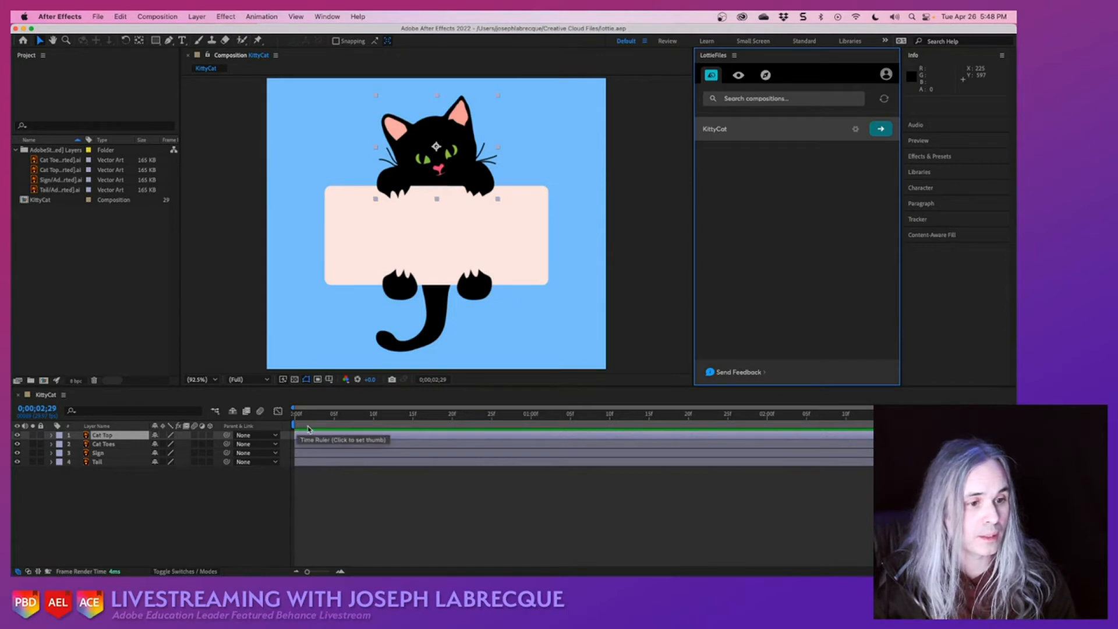
{"action": "left_click", "coordinate": [563, 427]}
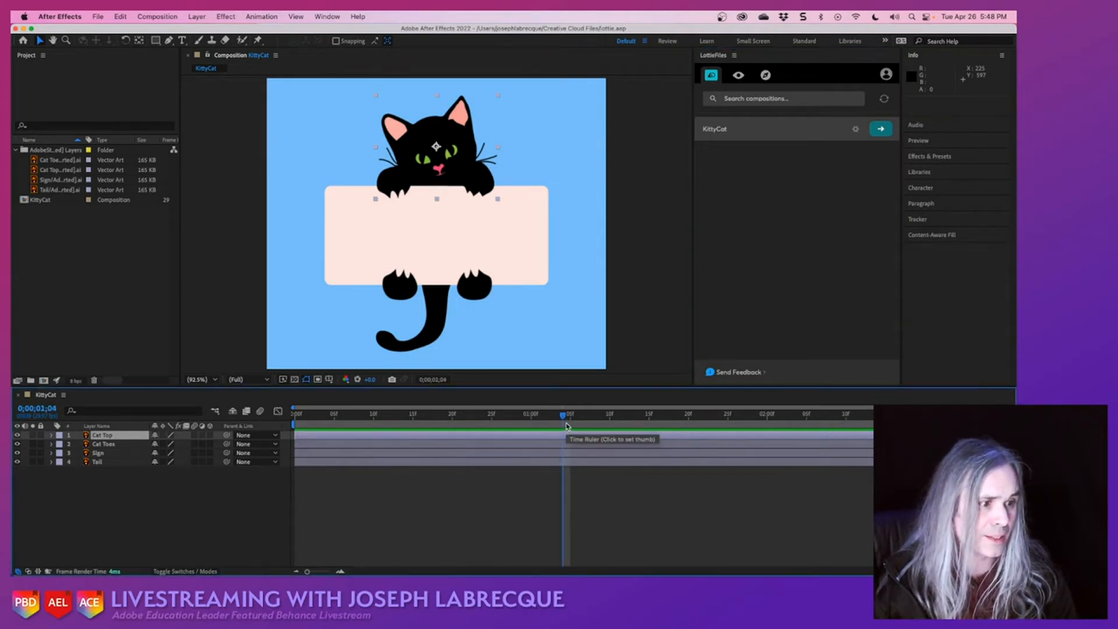
{"action": "left_click_drag", "start_coordinate": [564, 417], "coordinate": [996, 418]}
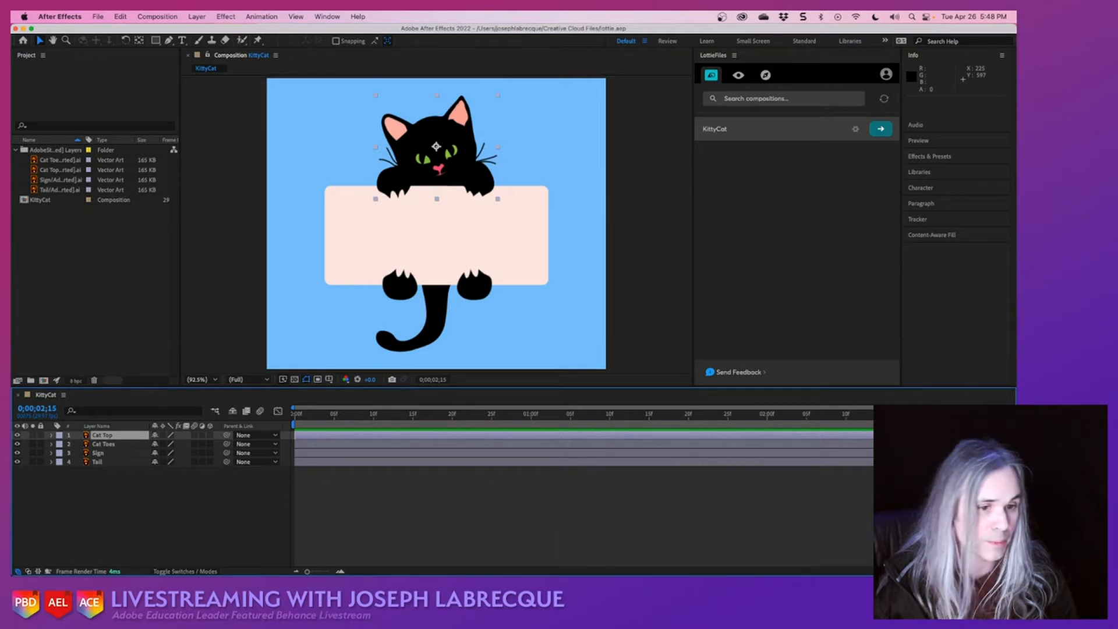
- Expand the Transform properties of the Tail, Sign, Cat Toes and Cat Top layers in the timeline
{"action": "left_click", "coordinate": [51, 461]}
{"action": "left_click", "coordinate": [51, 453]}
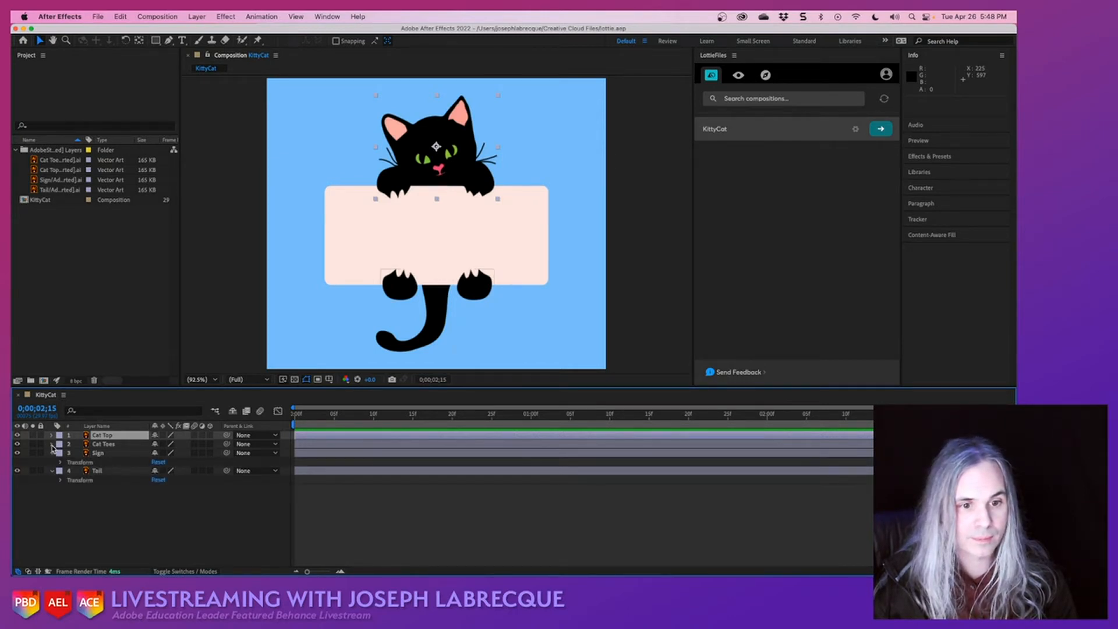
{"action": "left_click", "coordinate": [51, 444]}
{"action": "left_click", "coordinate": [51, 435]}
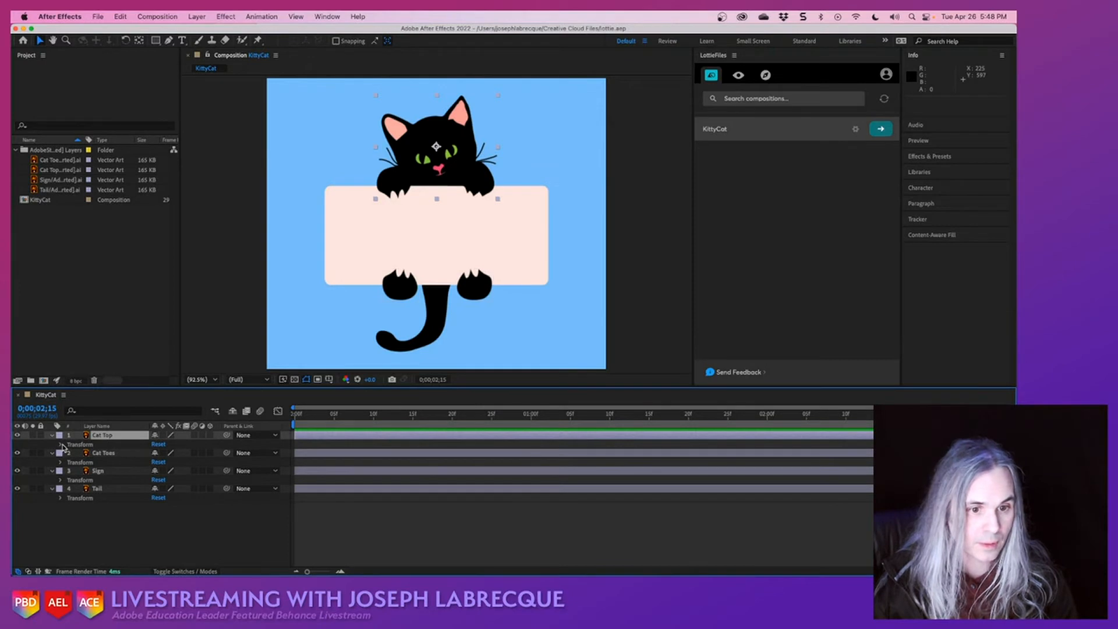
{"action": "left_click", "coordinate": [60, 444]}
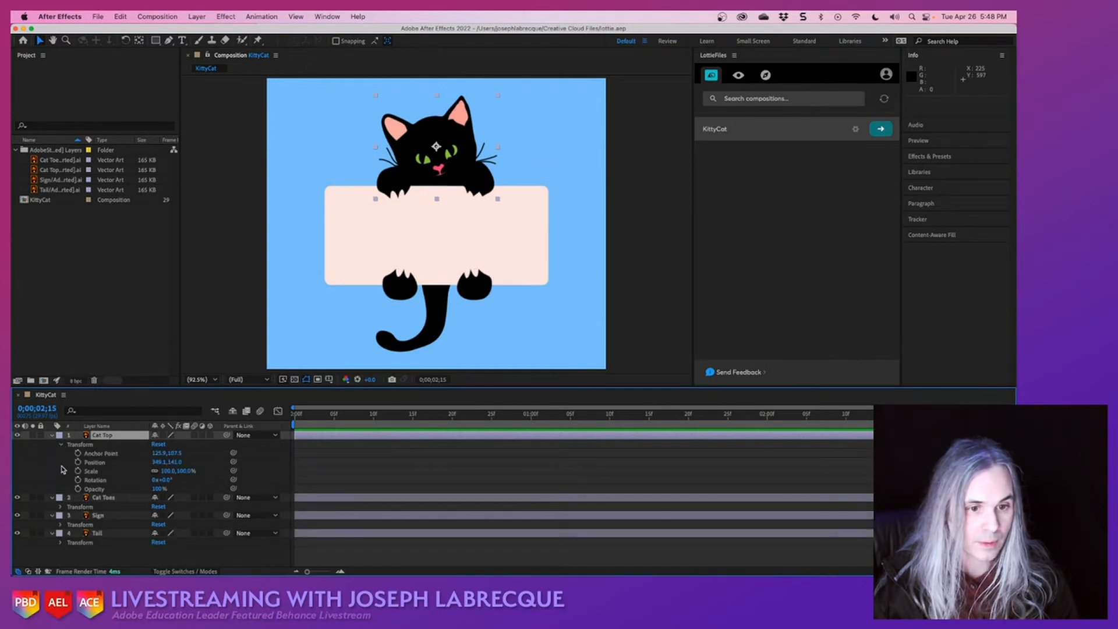
{"action": "left_click", "coordinate": [60, 507]}
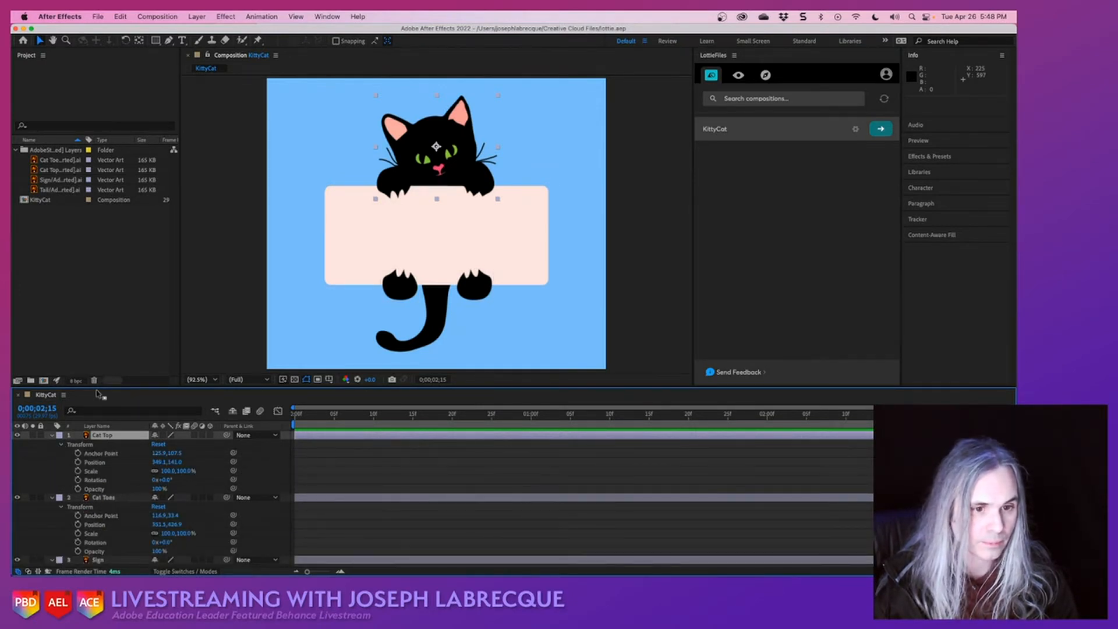
{"action": "scroll", "coordinate": [75, 495], "scroll_direction": "down", "scroll_amount": 2}
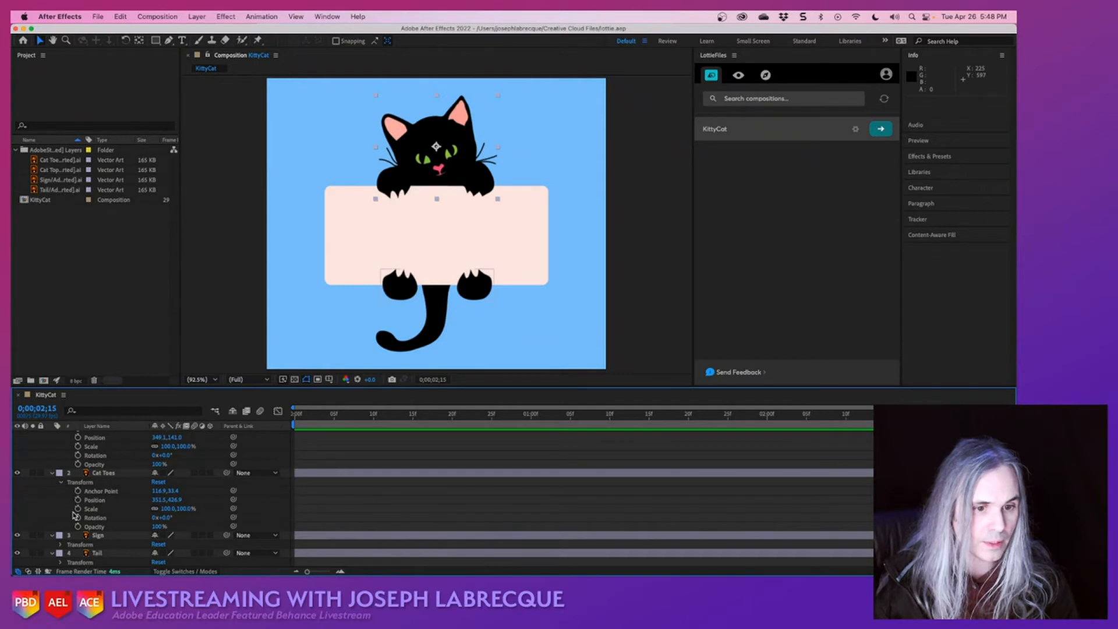
{"action": "left_click", "coordinate": [58, 545]}
{"action": "scroll", "coordinate": [59, 553], "scroll_direction": "down", "scroll_amount": 4}
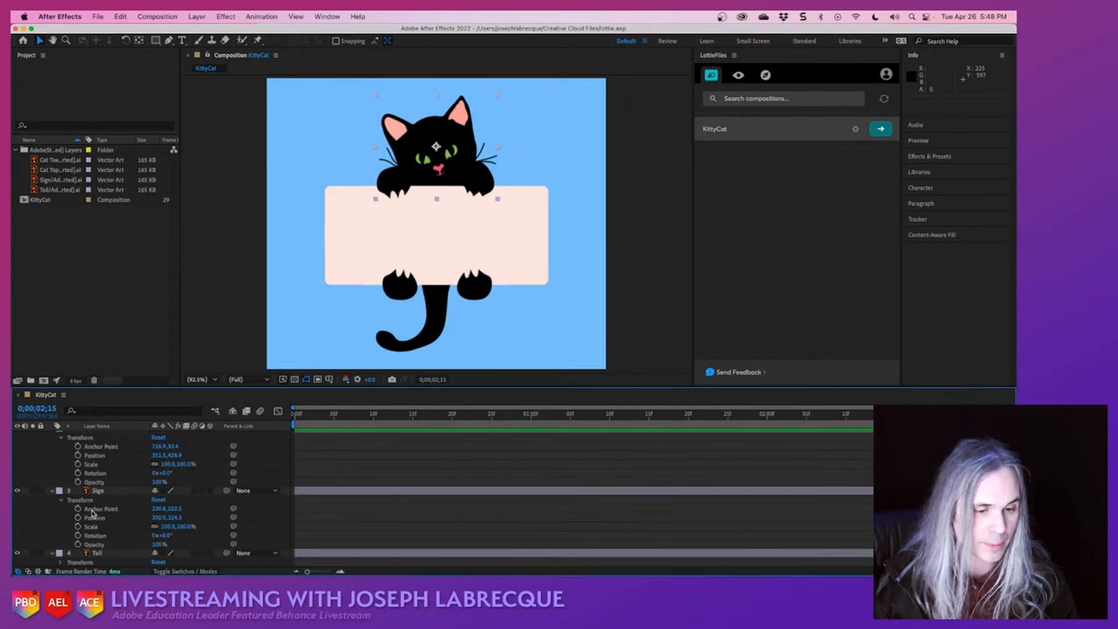
{"action": "left_click", "coordinate": [60, 562]}
{"action": "scroll", "coordinate": [60, 558], "scroll_direction": "down", "scroll_amount": 4}
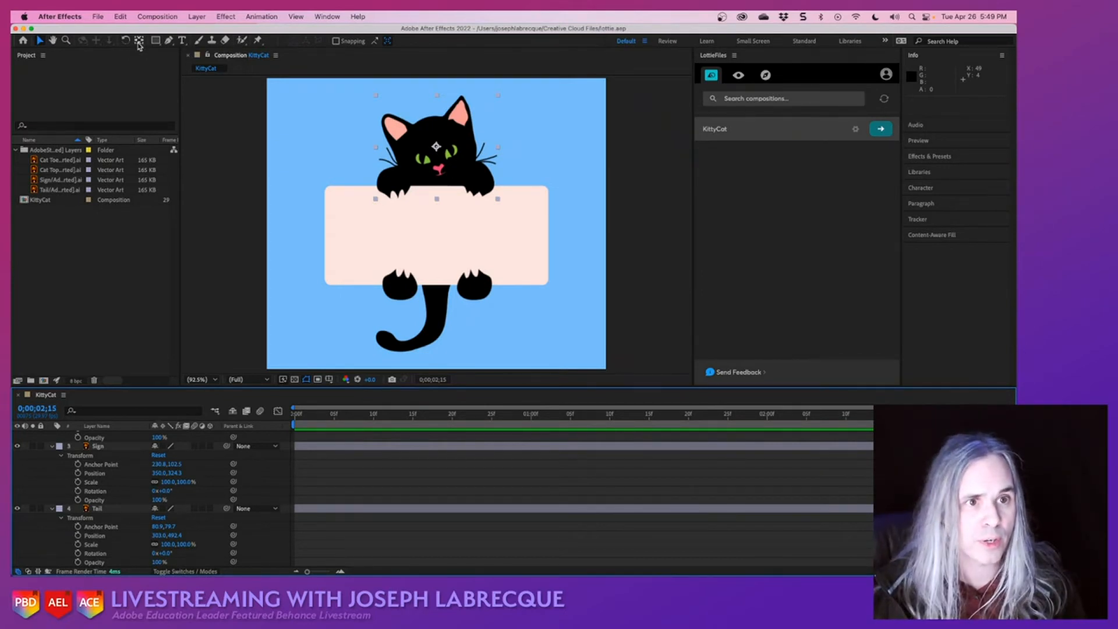
- Move Cat Top's anchor point down between the upper paws and Cat Toes' anchor point between the toes near the sign's lower edge
{"action": "left_click", "coordinate": [140, 42]}
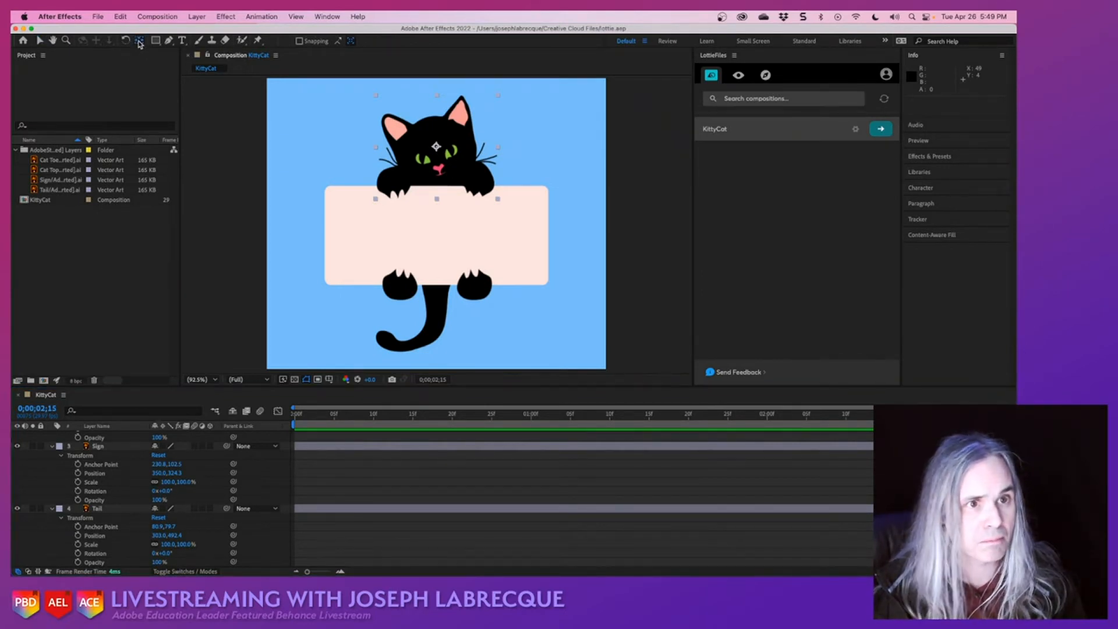
{"action": "left_click", "coordinate": [435, 148]}
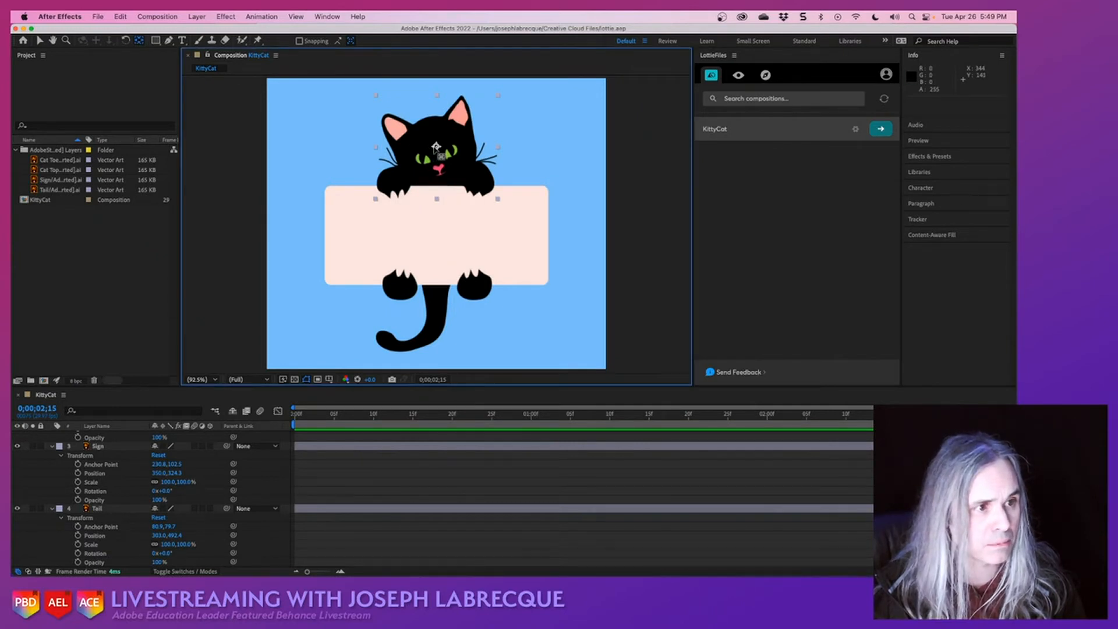
{"action": "left_click_drag", "start_coordinate": [436, 148], "coordinate": [439, 194]}
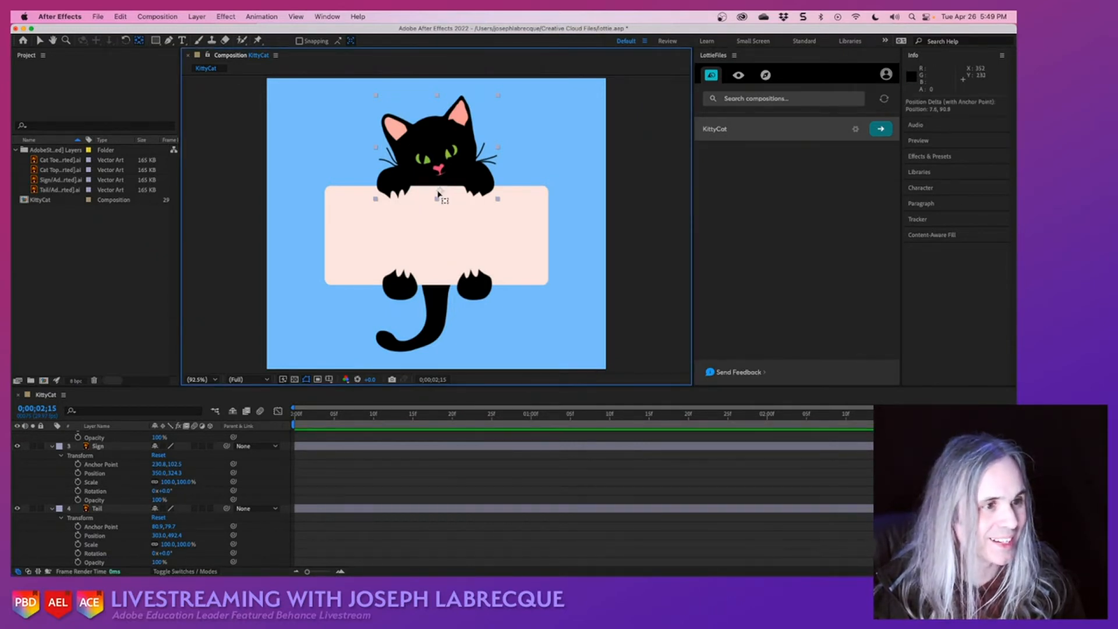
{"action": "left_click", "coordinate": [403, 288]}
{"action": "left_click_drag", "start_coordinate": [403, 288], "coordinate": [440, 279]}
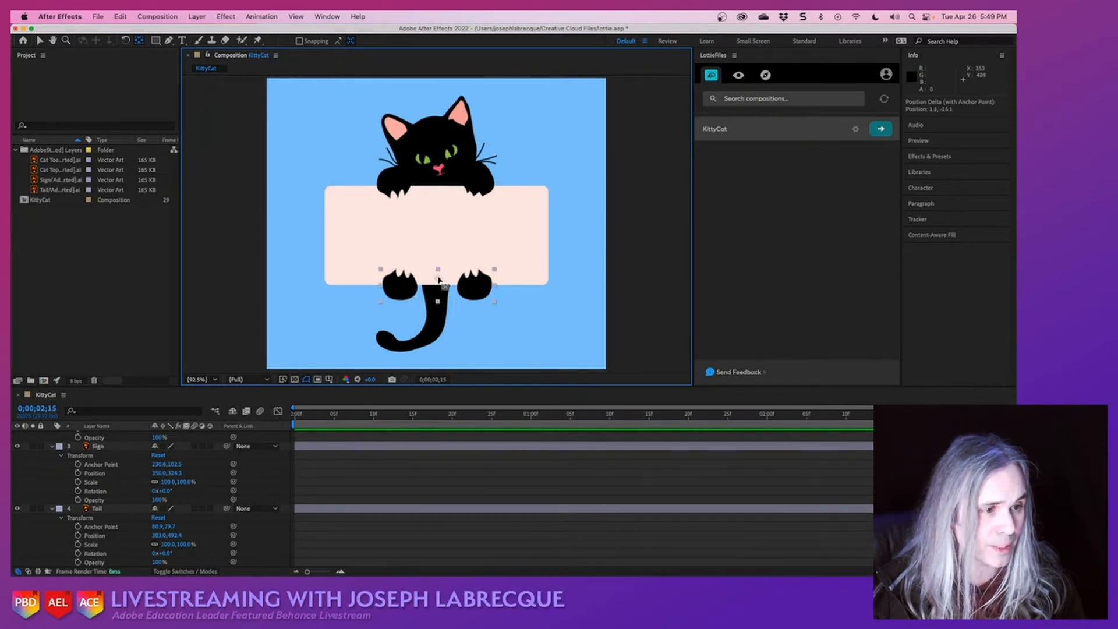
- Move the Tail layer's anchor point to the base of the tail, at about 125, 7, and save the project
{"action": "left_click", "coordinate": [443, 325]}
{"action": "left_click_drag", "start_coordinate": [418, 316], "coordinate": [436, 284]}
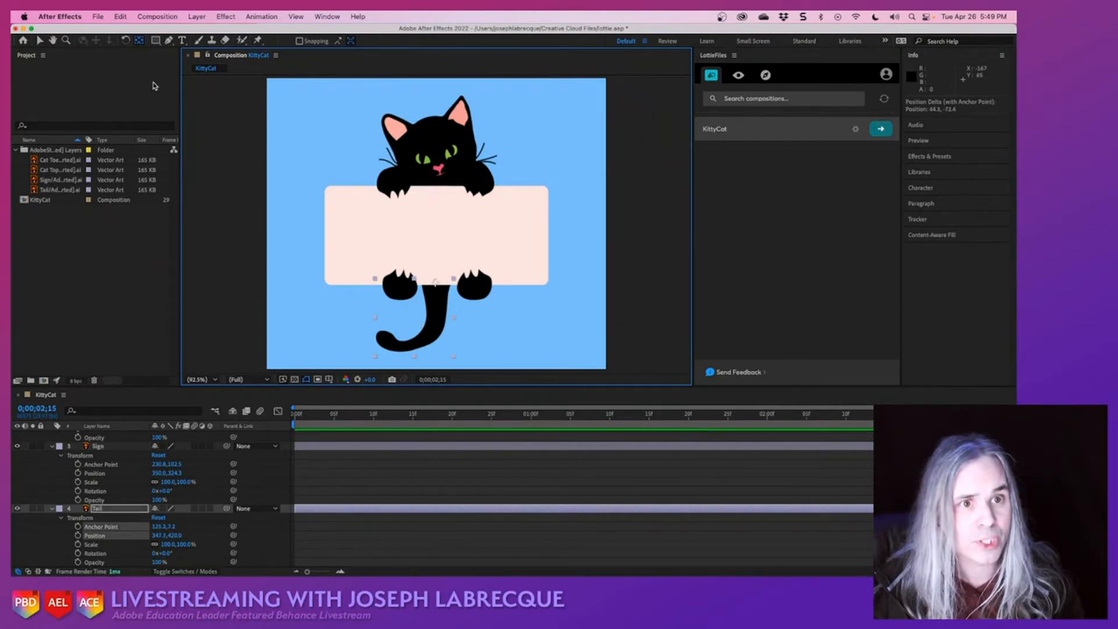
{"action": "left_click", "coordinate": [39, 40]}
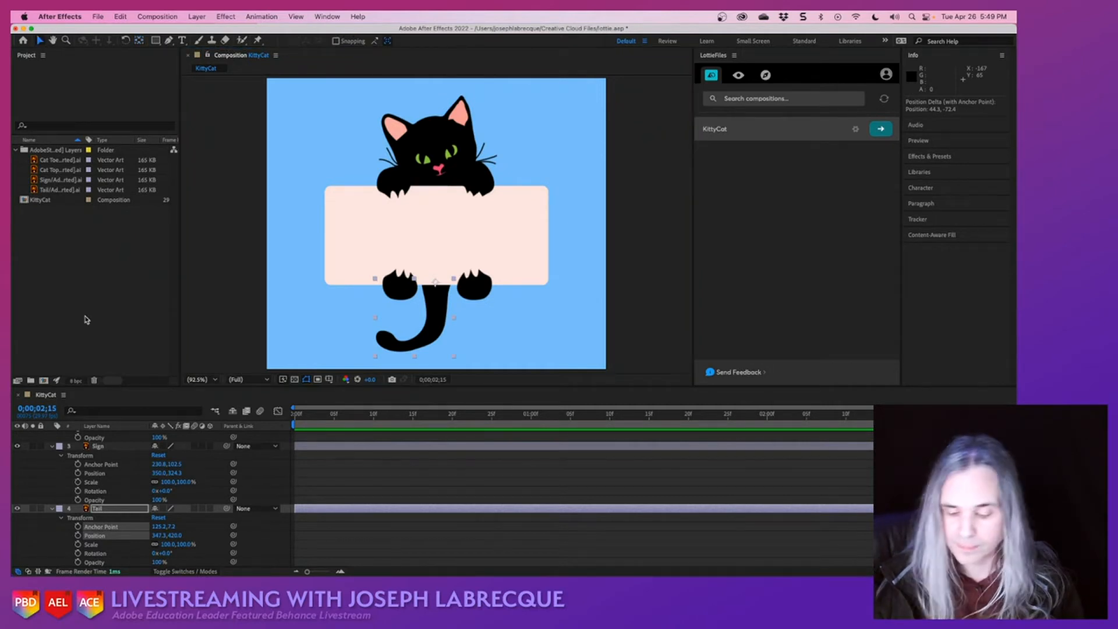
{"action": "key", "text": "super+s"}
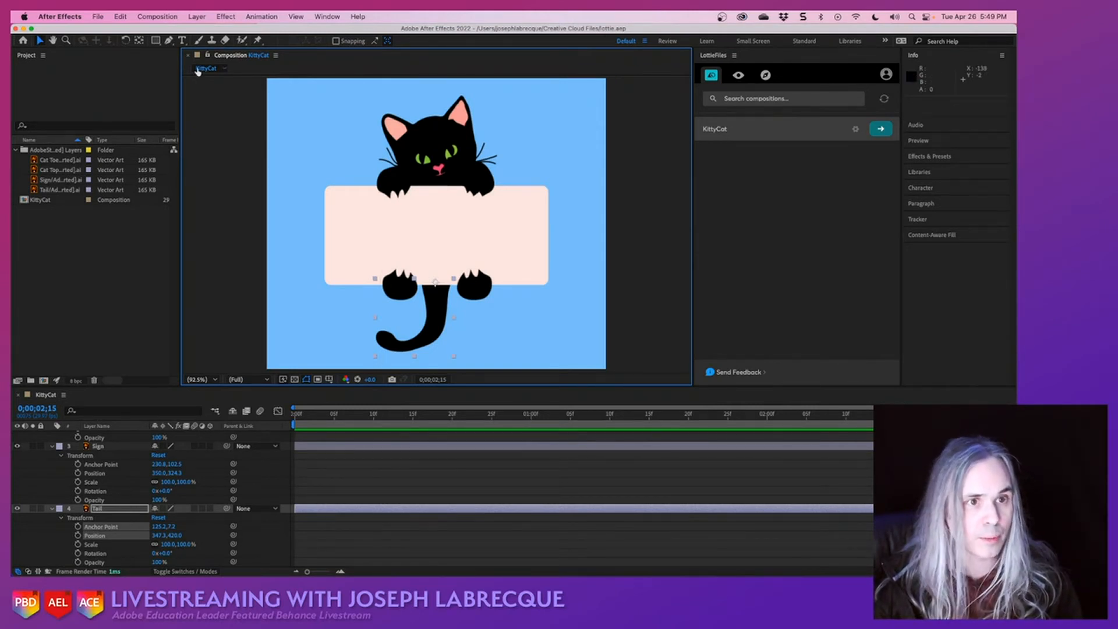
- Rotate the Tail layer to about -24.6° around its anchor point, nudge it up 20 px, and save the project
{"action": "left_click", "coordinate": [125, 40]}
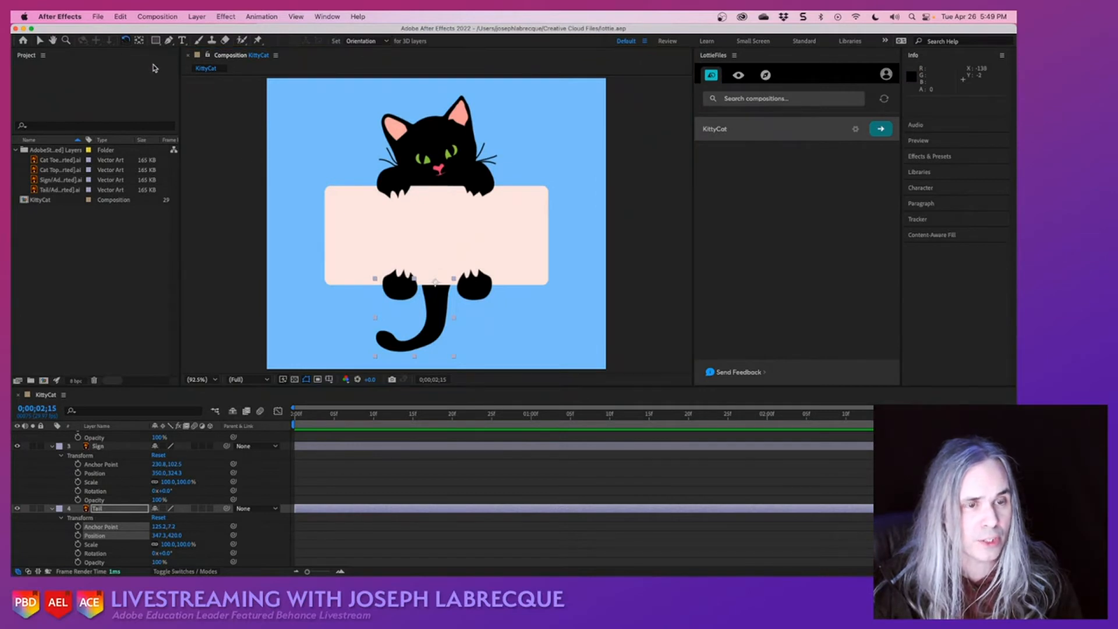
{"action": "left_click_drag", "start_coordinate": [377, 361], "coordinate": [411, 358]}
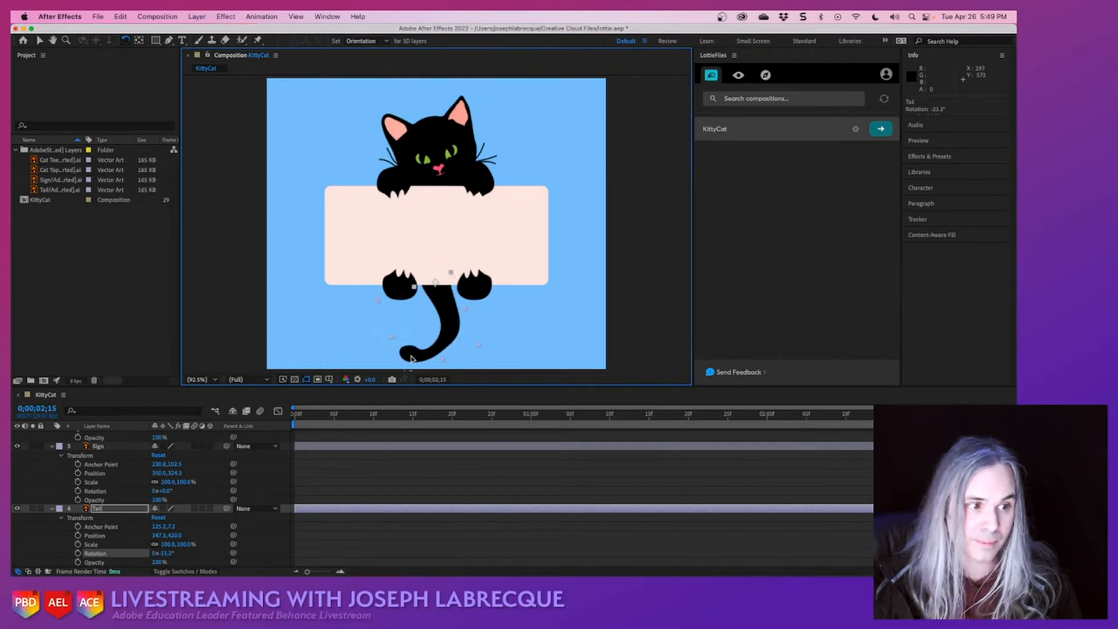
{"action": "key", "text": "shift+Up"}
{"action": "key", "text": "shift+Up"}
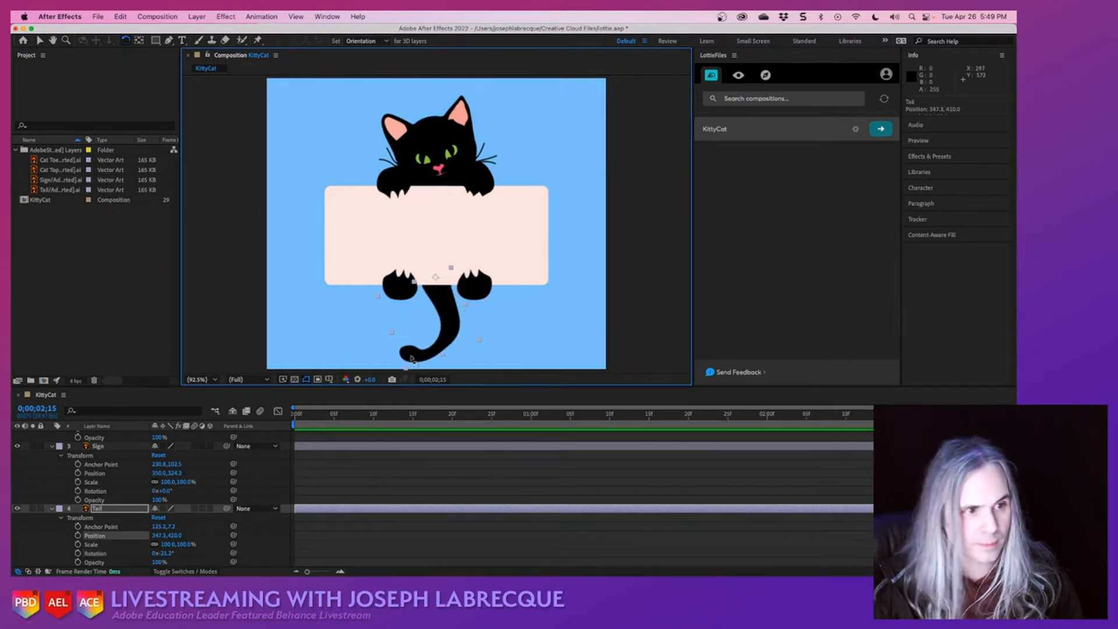
{"action": "left_click_drag", "start_coordinate": [417, 366], "coordinate": [320, 350]}
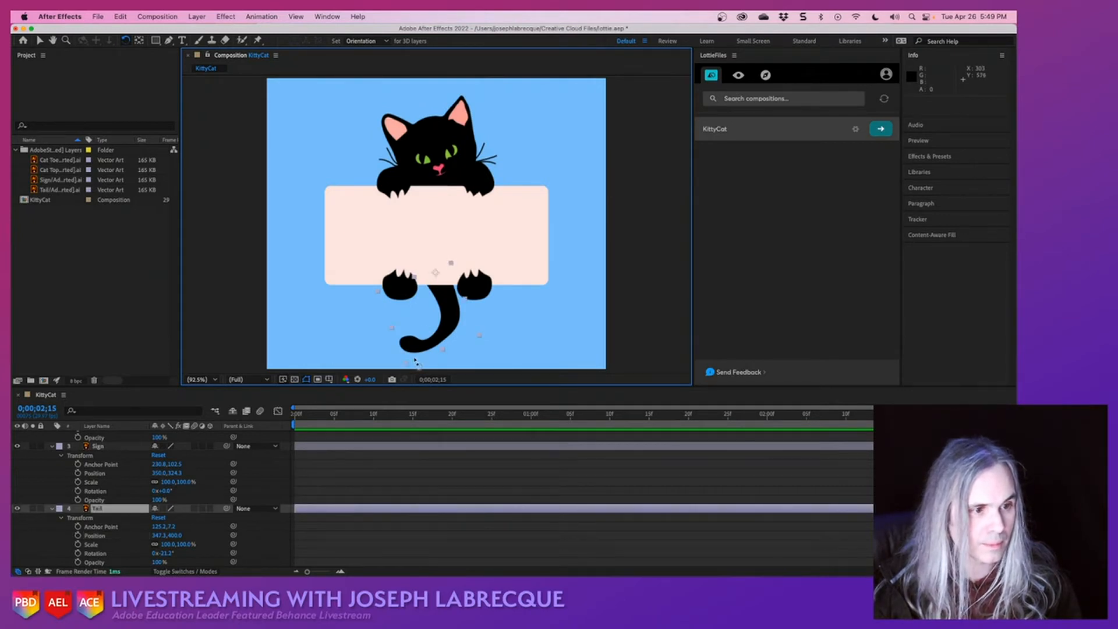
{"action": "mouse_move", "coordinate": [411, 372]}
{"action": "left_mouse_down"}
{"action": "mouse_move", "coordinate": [406, 355]}
{"action": "mouse_move", "coordinate": [416, 353]}
{"action": "left_mouse_up"}
{"action": "key", "text": "super+s"}
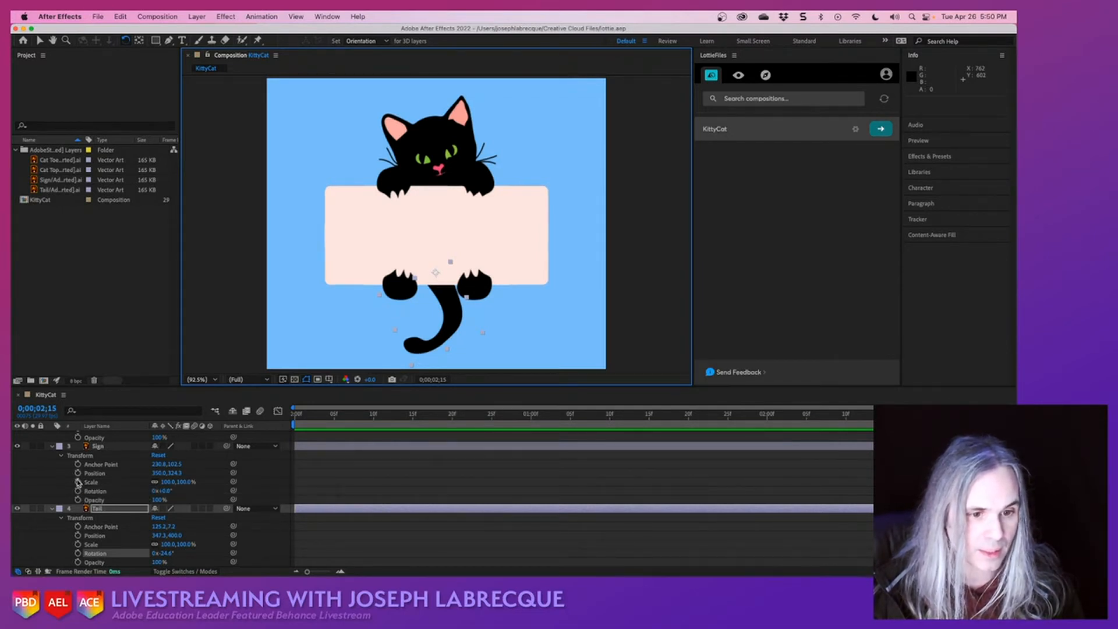
- Enable Position, Scale and Rotation keyframing on the Cat Top layer at 0;00;02;15
{"action": "scroll", "coordinate": [78, 483], "scroll_direction": "up", "scroll_amount": 4}
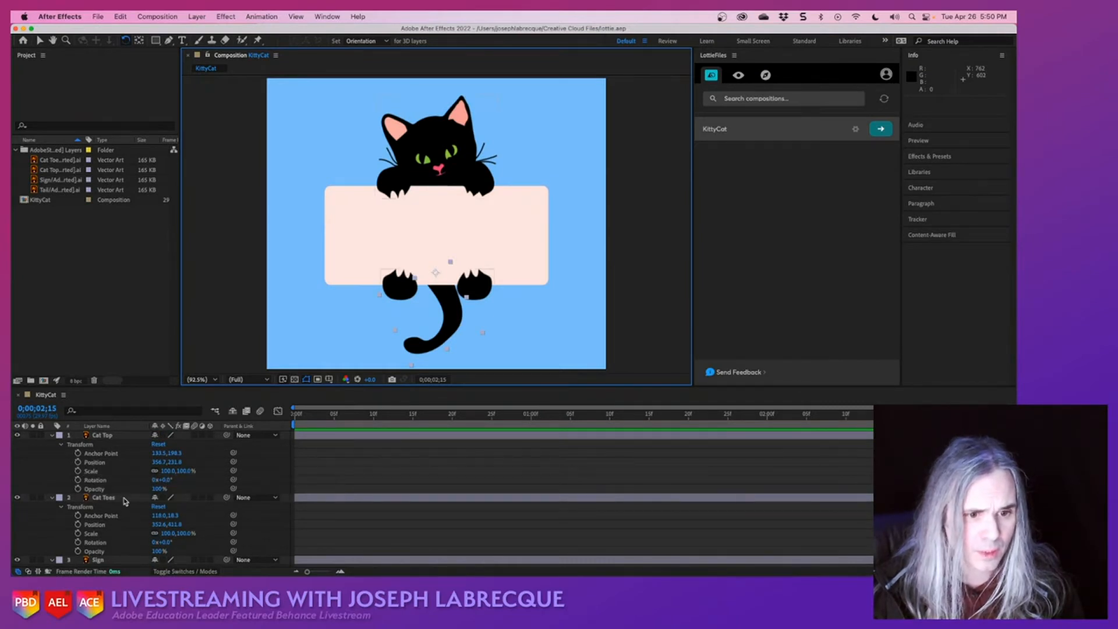
{"action": "left_click", "coordinate": [78, 462]}
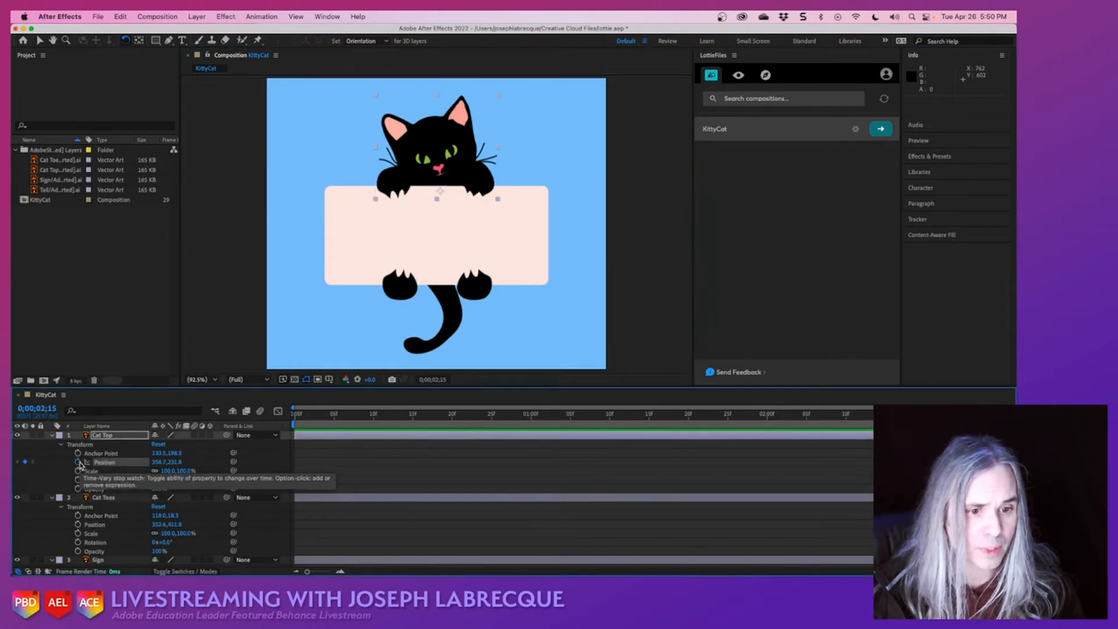
{"action": "left_click", "coordinate": [78, 471]}
{"action": "left_click", "coordinate": [78, 480]}
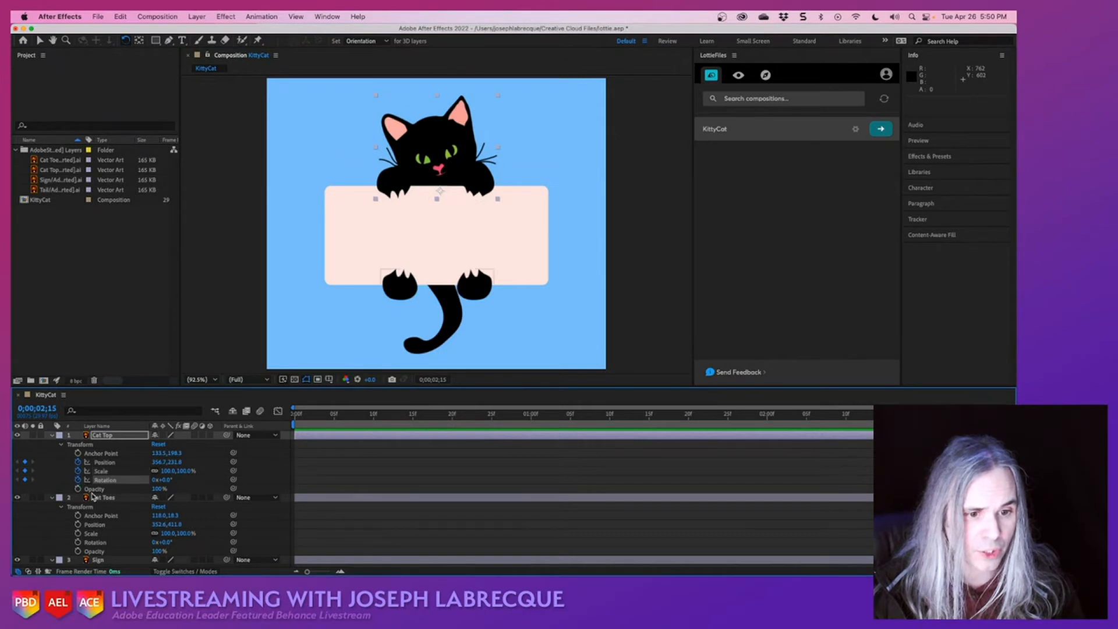
- Enable Position, Scale and Rotation keyframing on the Cat Toes and Sign layers at 0;00;02;15
{"action": "scroll", "coordinate": [92, 491], "scroll_direction": "down", "scroll_amount": 4}
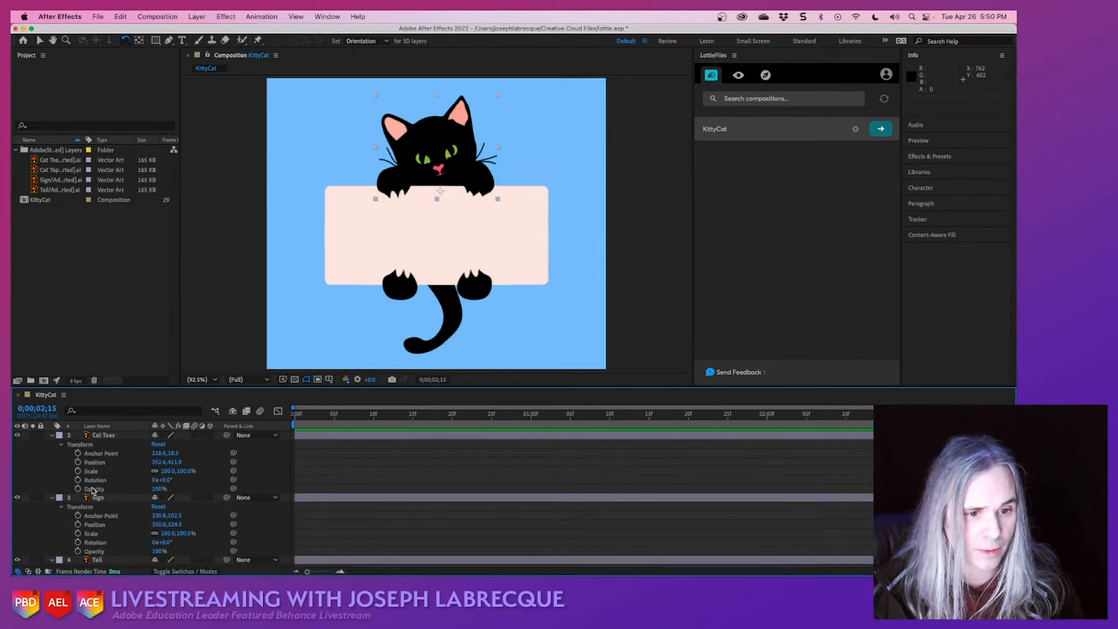
{"action": "left_click", "coordinate": [78, 462]}
{"action": "left_click", "coordinate": [78, 470]}
{"action": "left_click", "coordinate": [78, 479]}
{"action": "scroll", "coordinate": [100, 488], "scroll_direction": "down", "scroll_amount": 4}
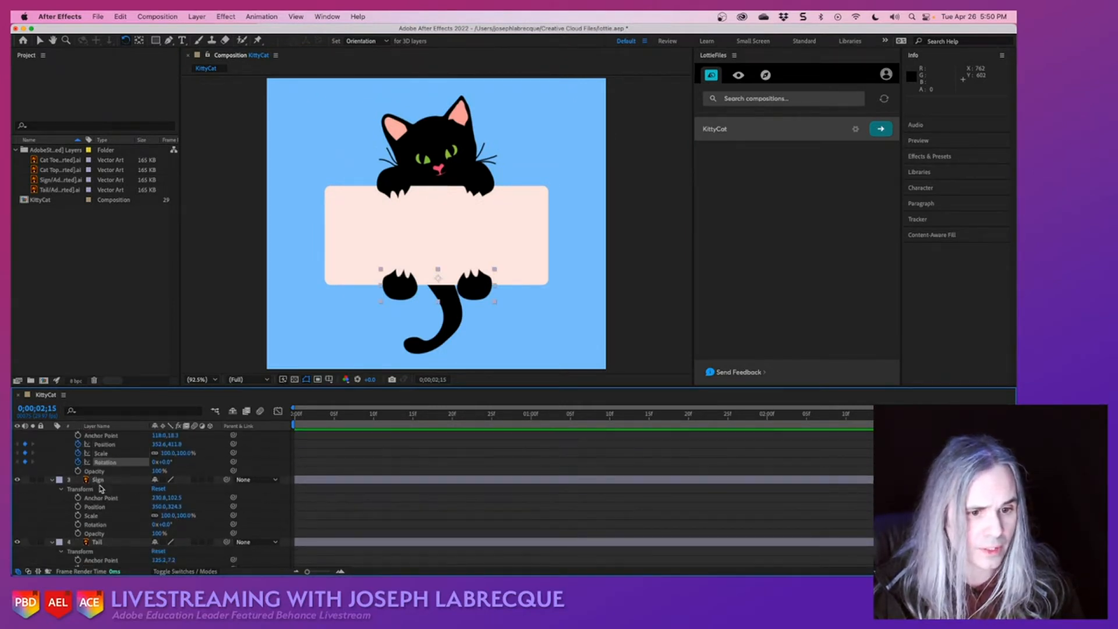
{"action": "left_click", "coordinate": [78, 489]}
{"action": "left_click", "coordinate": [78, 497]}
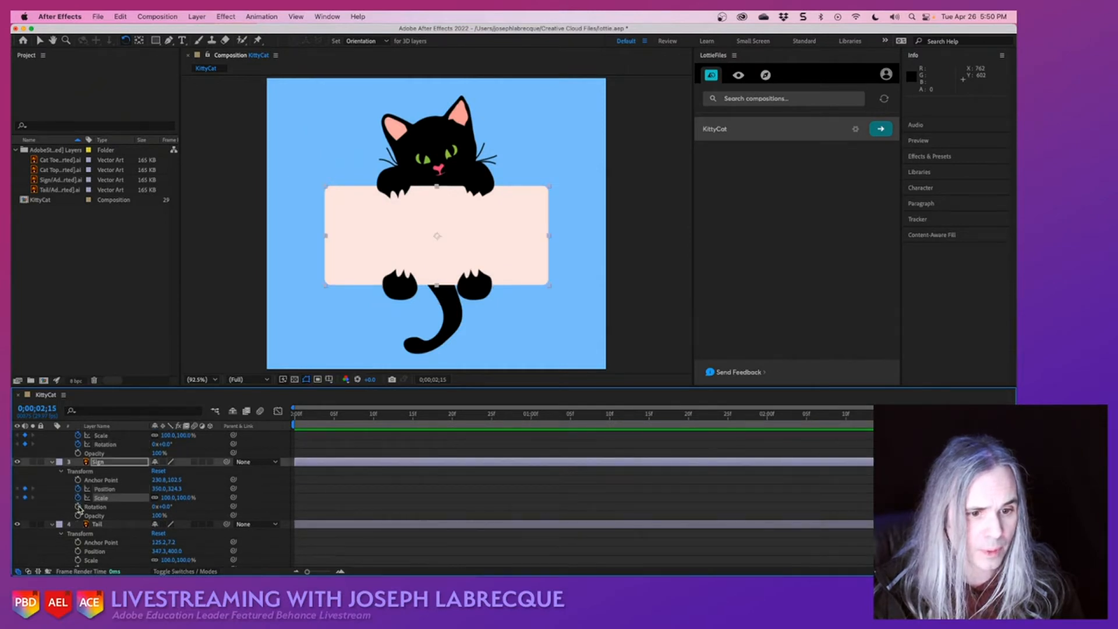
{"action": "left_click", "coordinate": [78, 506]}
- Enable Position, Scale and Rotation keyframing on the Tail layer and save the project
{"action": "scroll", "coordinate": [129, 510], "scroll_direction": "down", "scroll_amount": 1}
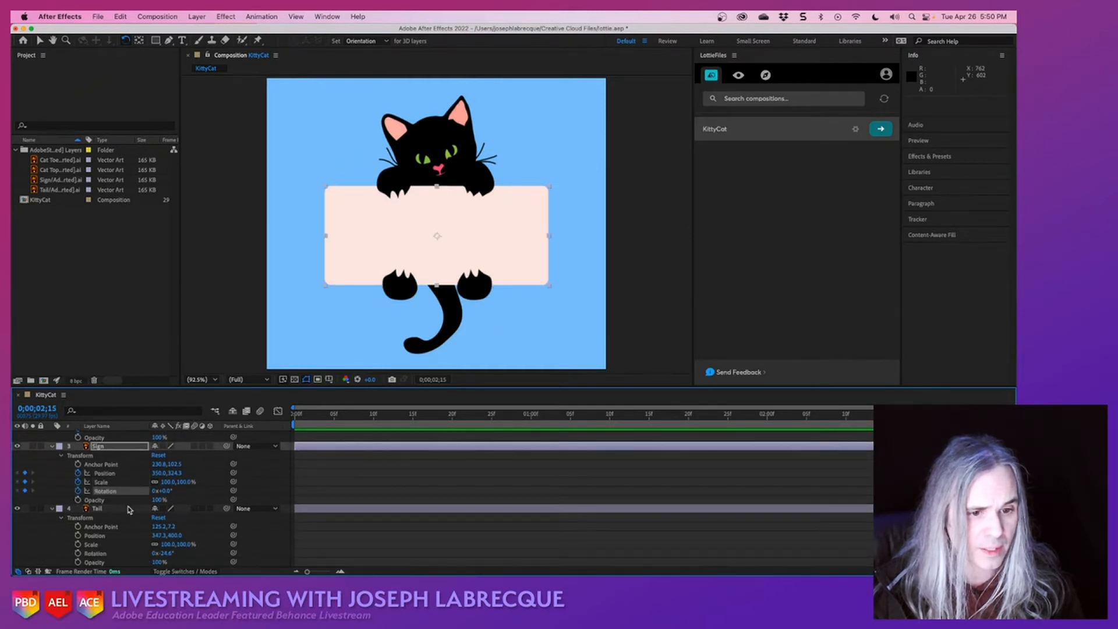
{"action": "left_click", "coordinate": [78, 535]}
{"action": "left_click", "coordinate": [78, 544]}
{"action": "left_click", "coordinate": [78, 552]}
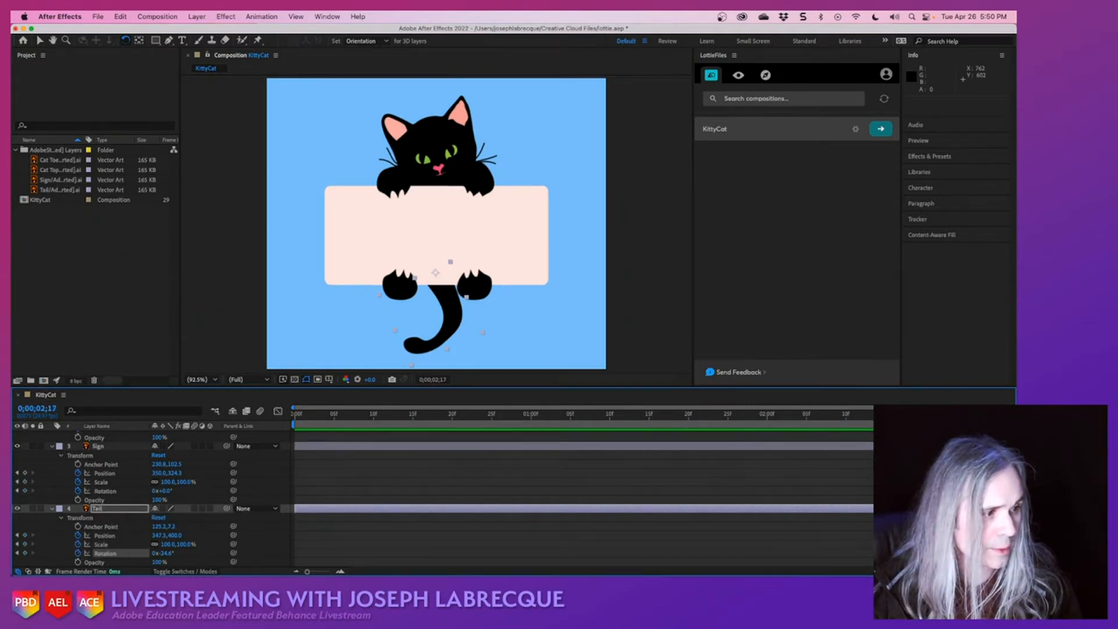
{"action": "scroll", "coordinate": [838, 497], "scroll_direction": "up", "scroll_amount": 5}
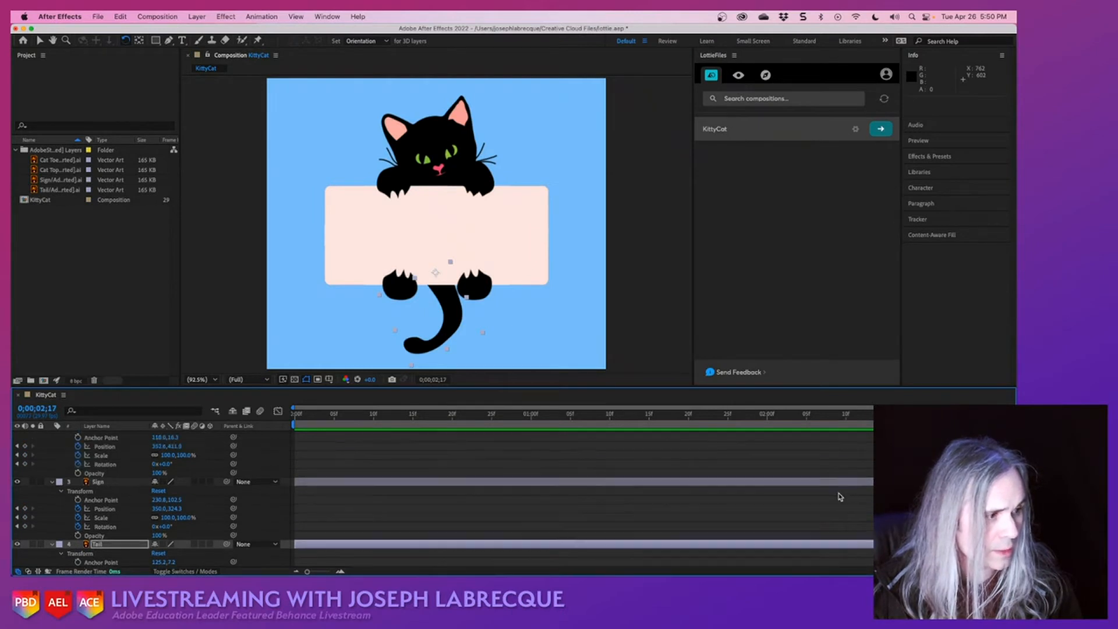
{"action": "key", "text": "super+s"}
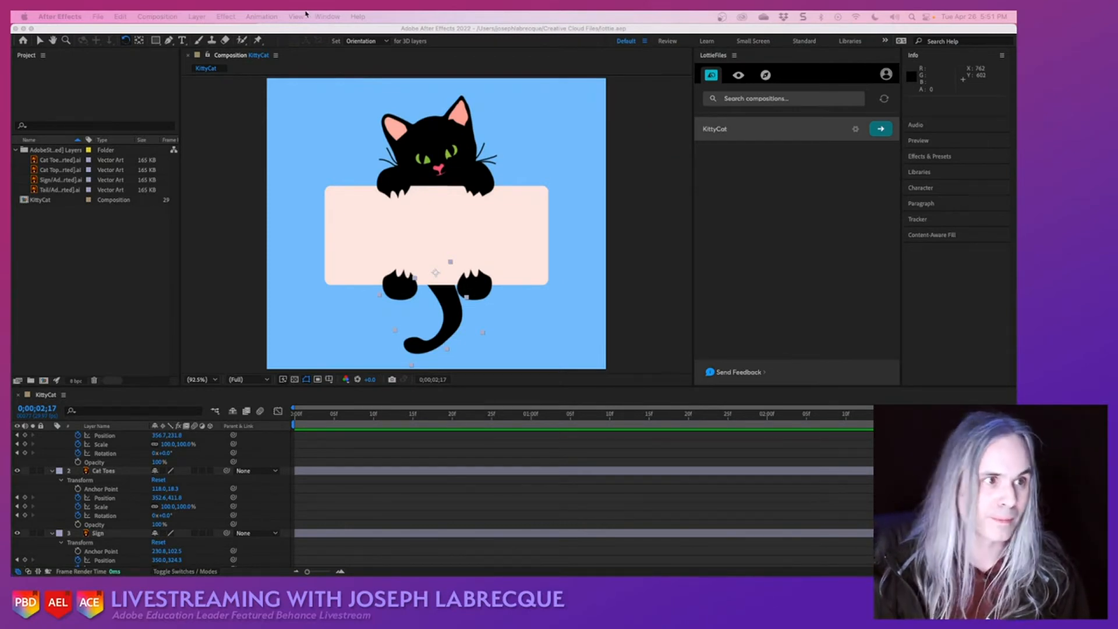
- Rotate the Cat Top layer to about 9° at 0;00;00;00
{"action": "left_click", "coordinate": [536, 31]}
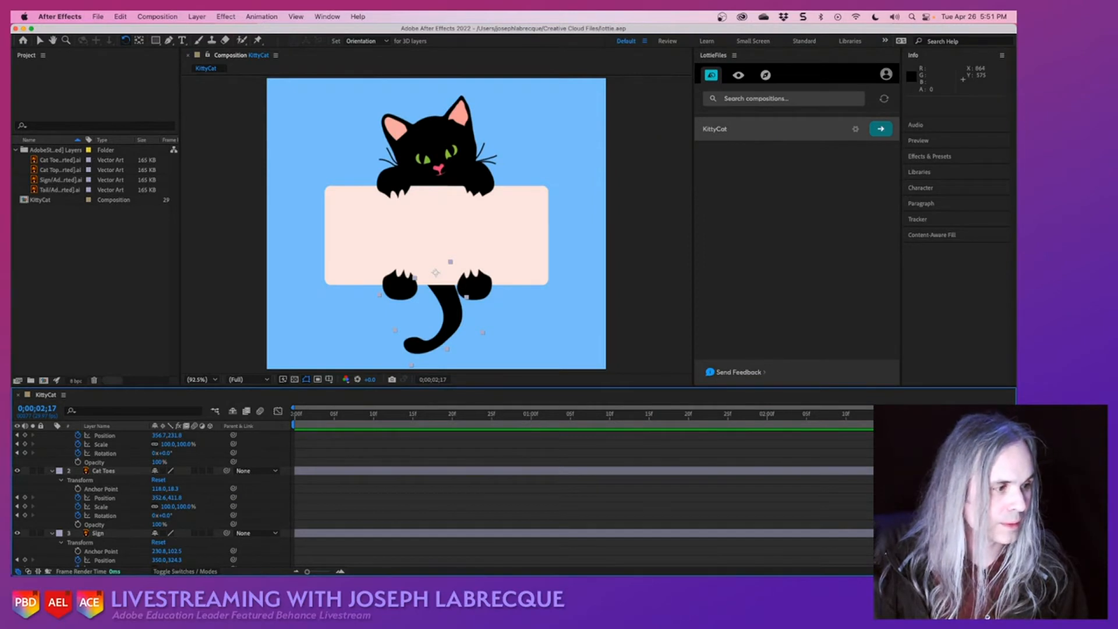
{"action": "left_click_drag", "start_coordinate": [751, 414], "coordinate": [292, 418]}
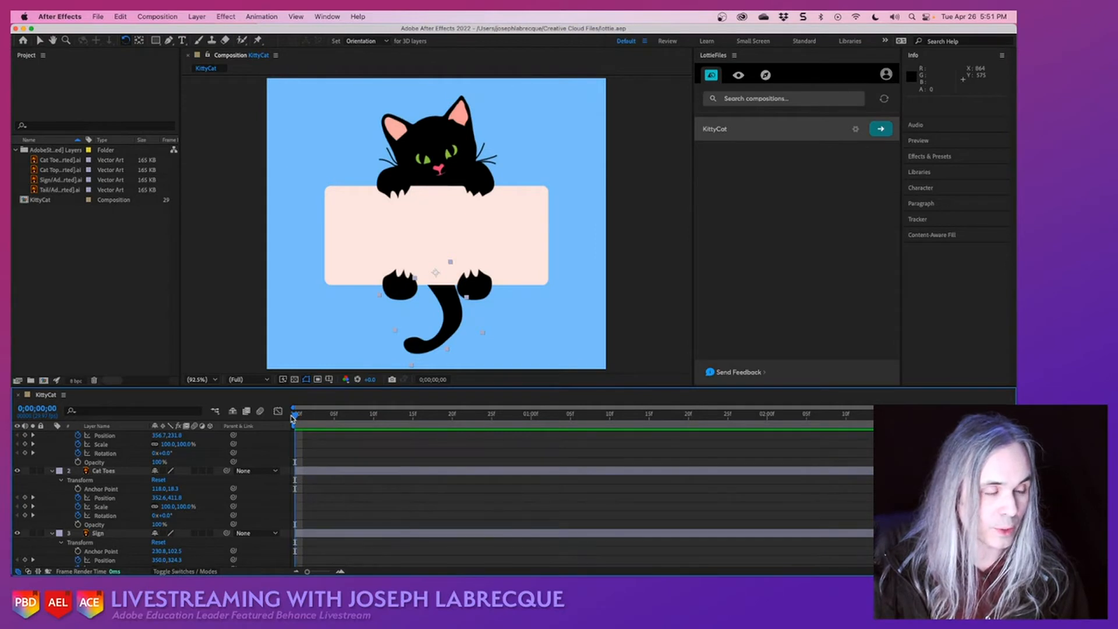
{"action": "left_click", "coordinate": [448, 138]}
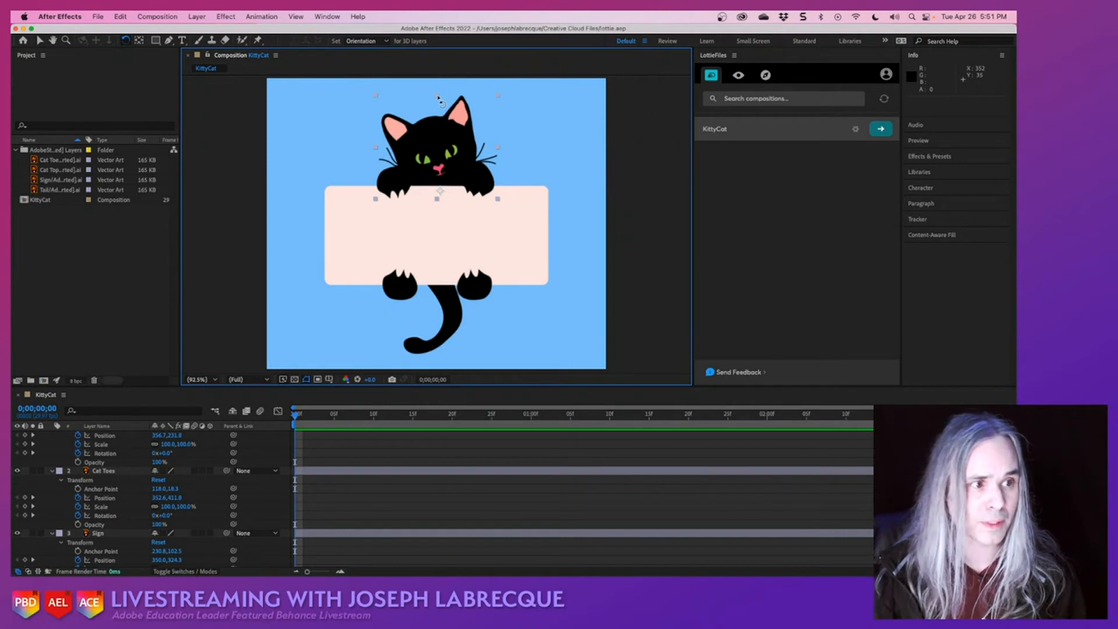
{"action": "left_click", "coordinate": [506, 99]}
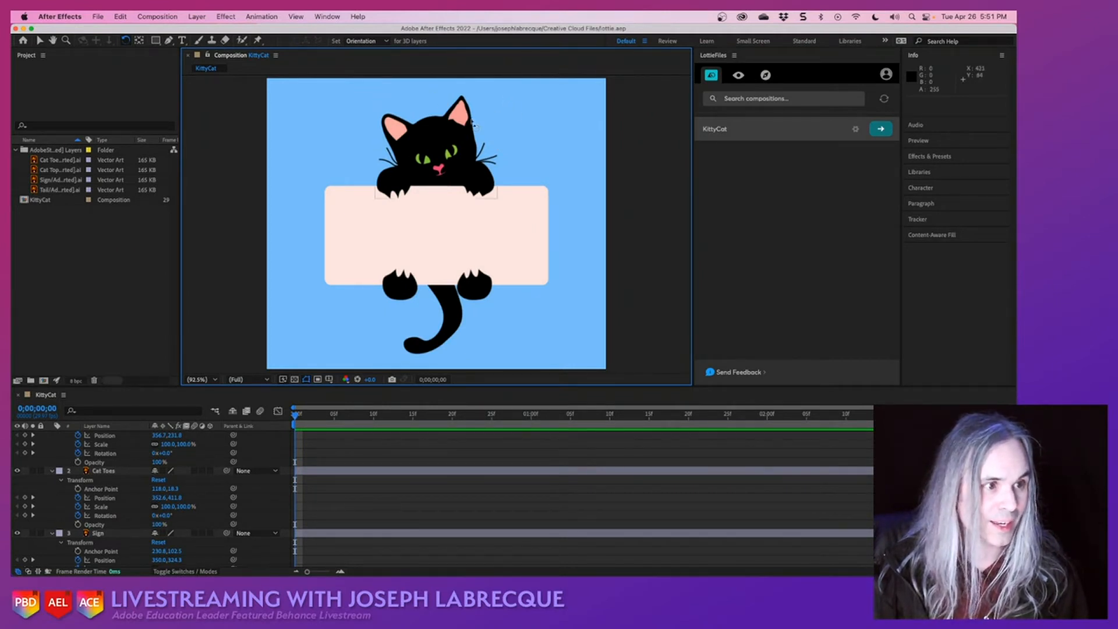
{"action": "left_click", "coordinate": [440, 144]}
{"action": "left_click_drag", "start_coordinate": [502, 100], "coordinate": [510, 115]}
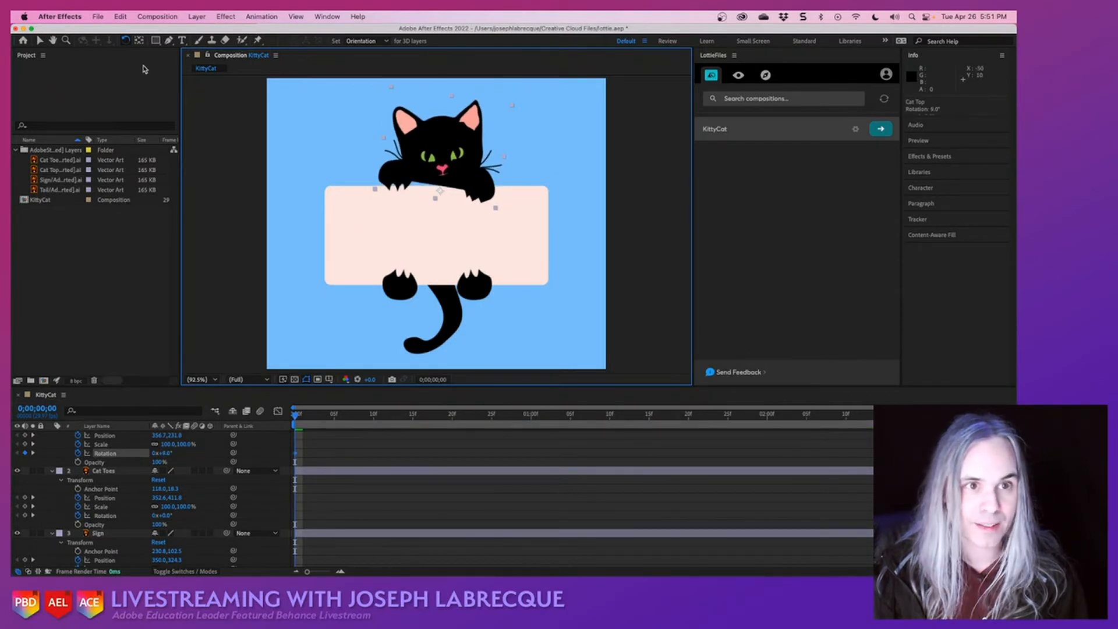
- Lower Cat Top to about 356.7, 249.1 and scale it down proportionally to about 74% at the first frame
{"action": "left_click", "coordinate": [40, 40]}
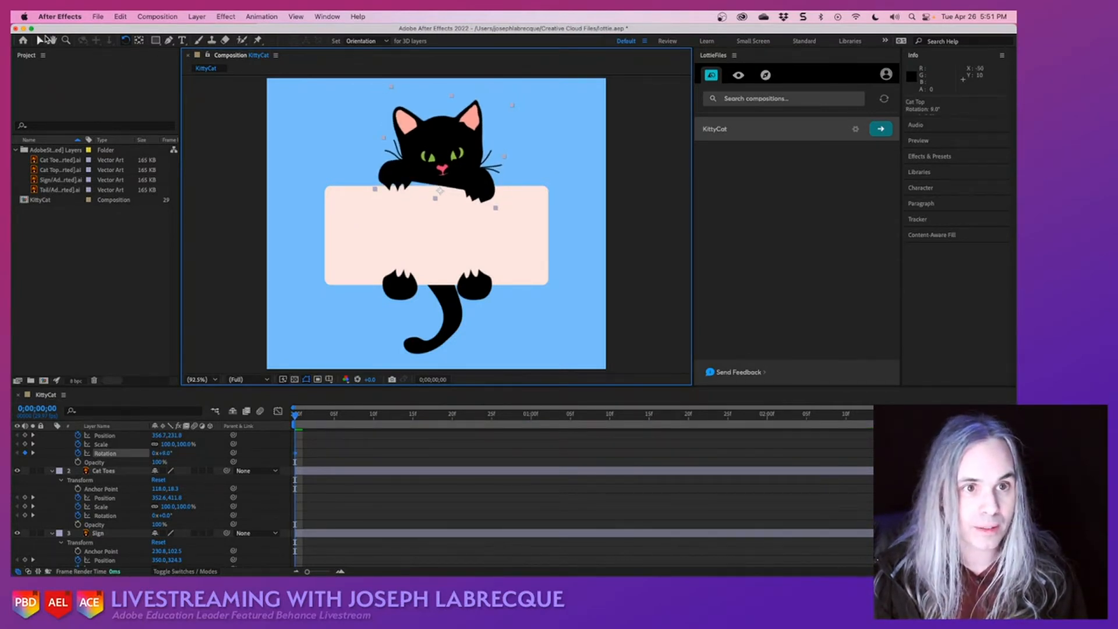
{"action": "left_click_drag", "start_coordinate": [452, 153], "coordinate": [452, 164]}
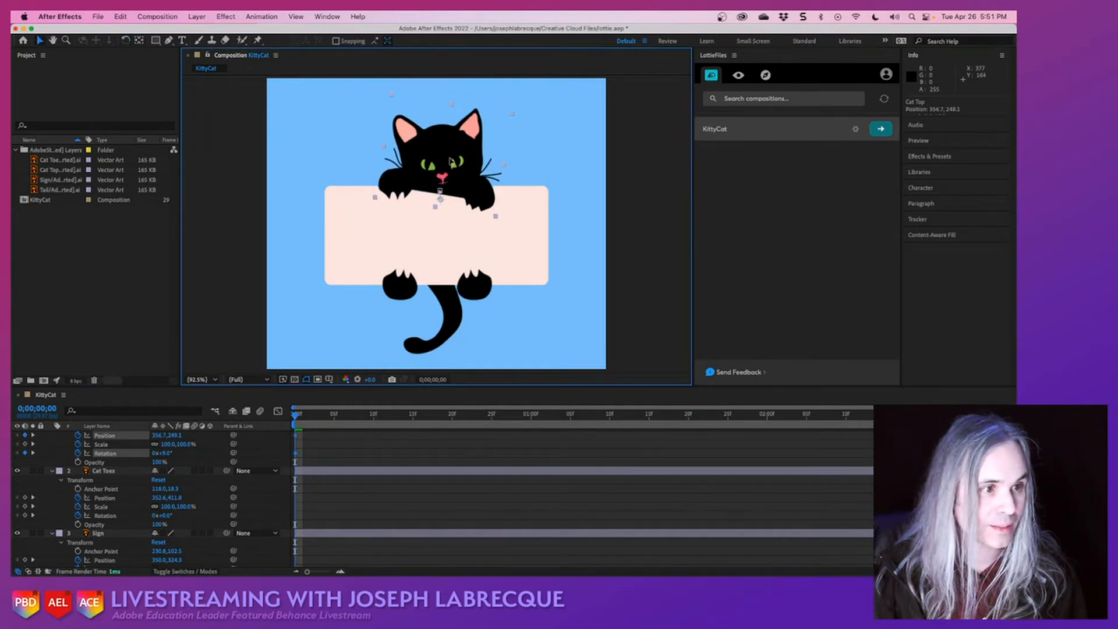
{"action": "left_click", "coordinate": [513, 115]}
{"action": "left_click", "coordinate": [501, 128]}
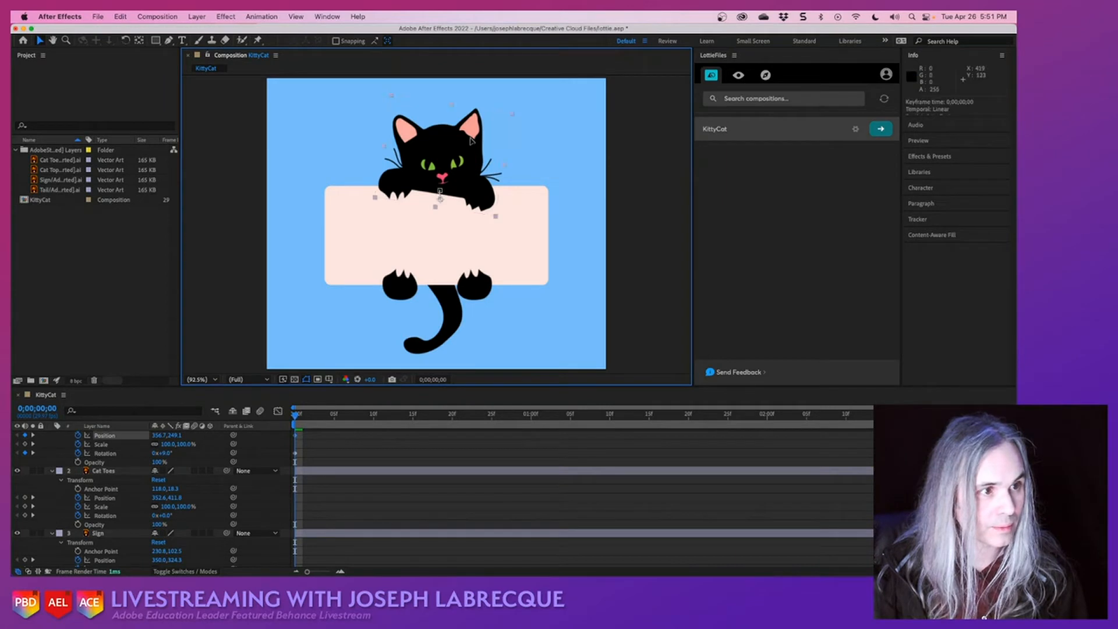
{"action": "left_click_drag", "start_coordinate": [512, 115], "coordinate": [491, 141]}
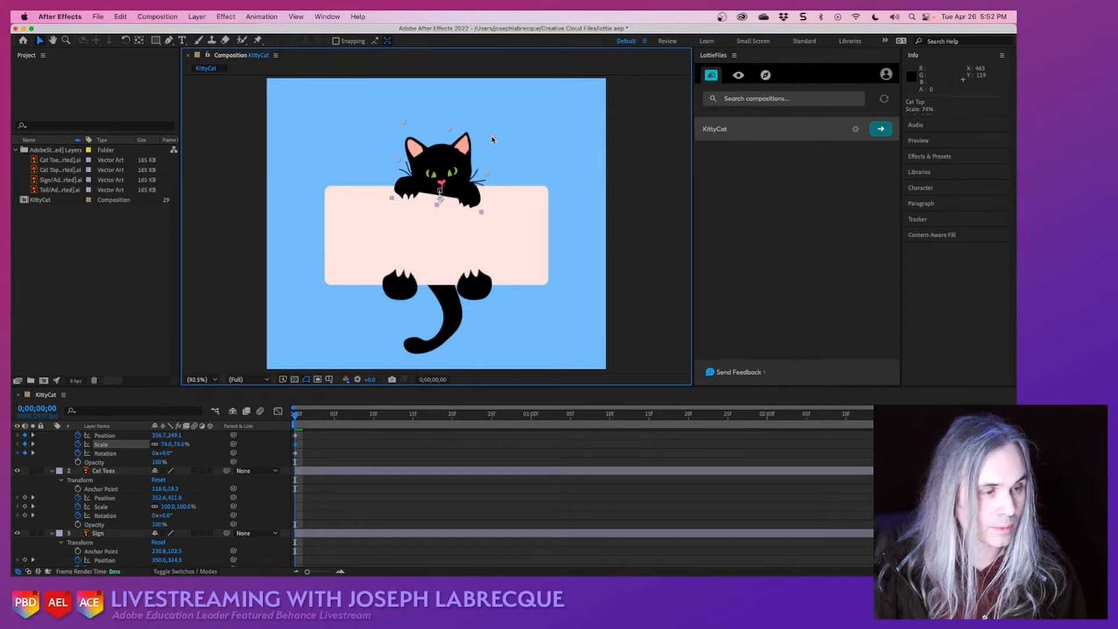
- Scale the Cat Toes layer down proportionally to about 73.4% at the first frame
{"action": "left_click", "coordinate": [414, 287]}
{"action": "left_click", "coordinate": [382, 270], "text": "shift"}
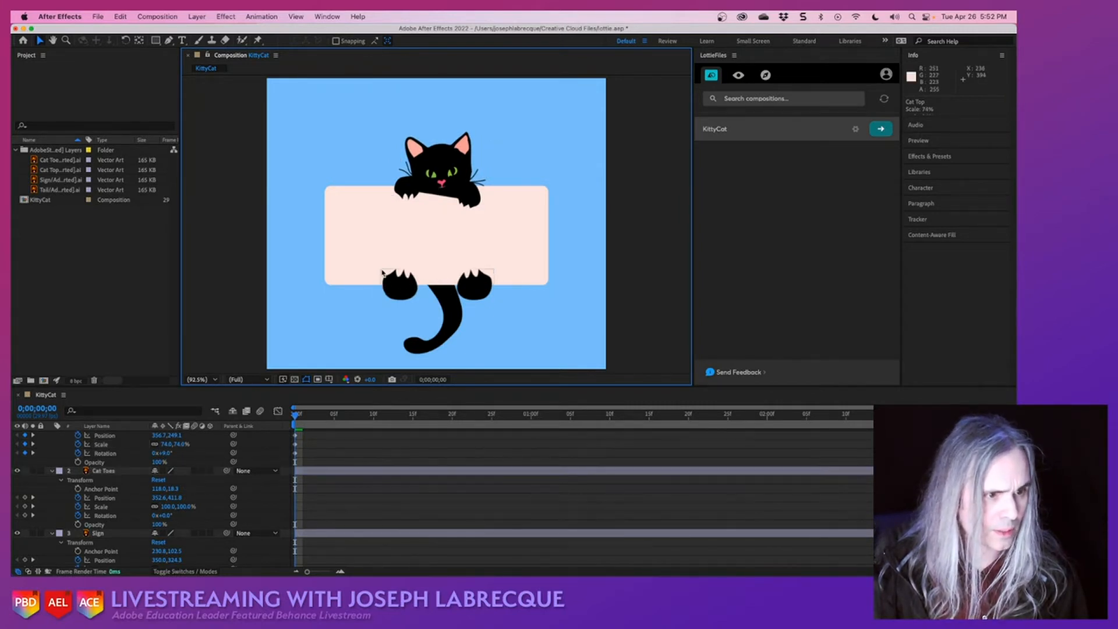
{"action": "left_click", "coordinate": [393, 281]}
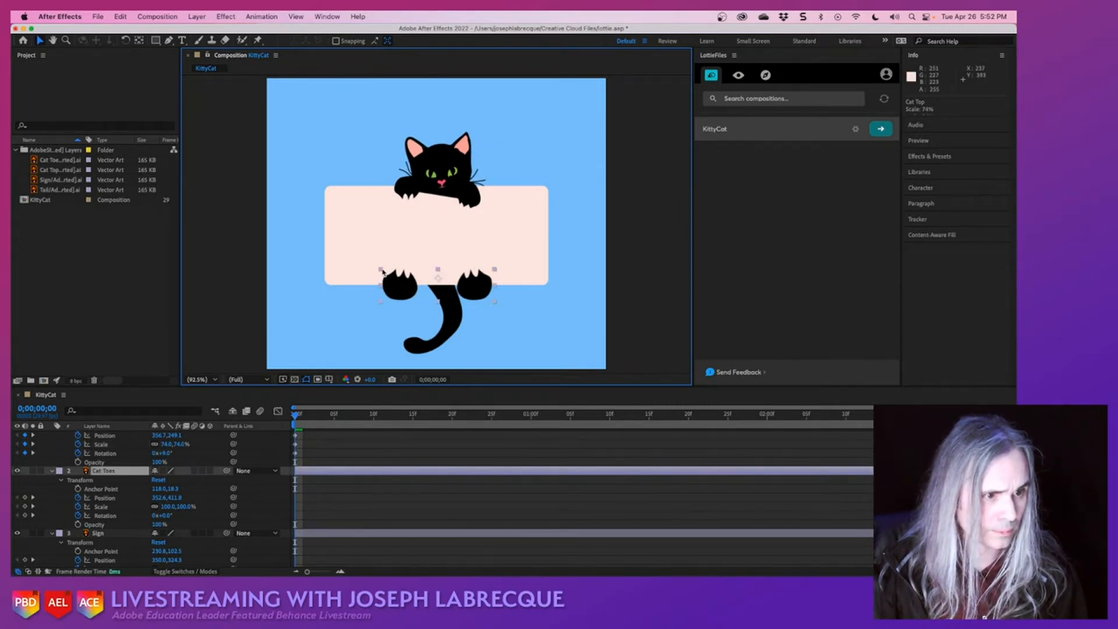
{"action": "left_click_drag", "start_coordinate": [383, 269], "coordinate": [397, 285]}
- Raise the Tail layer to about 344.1, 351.3 and rotate it to about 34.9° at the first frame
{"action": "left_click", "coordinate": [455, 319]}
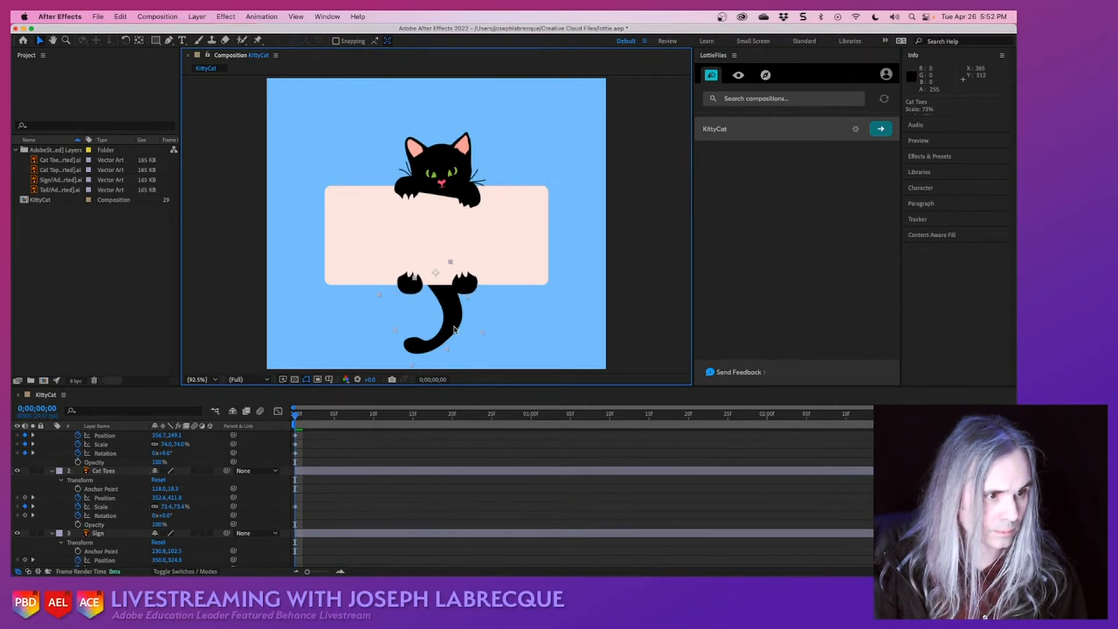
{"action": "left_click_drag", "start_coordinate": [454, 322], "coordinate": [452, 306]}
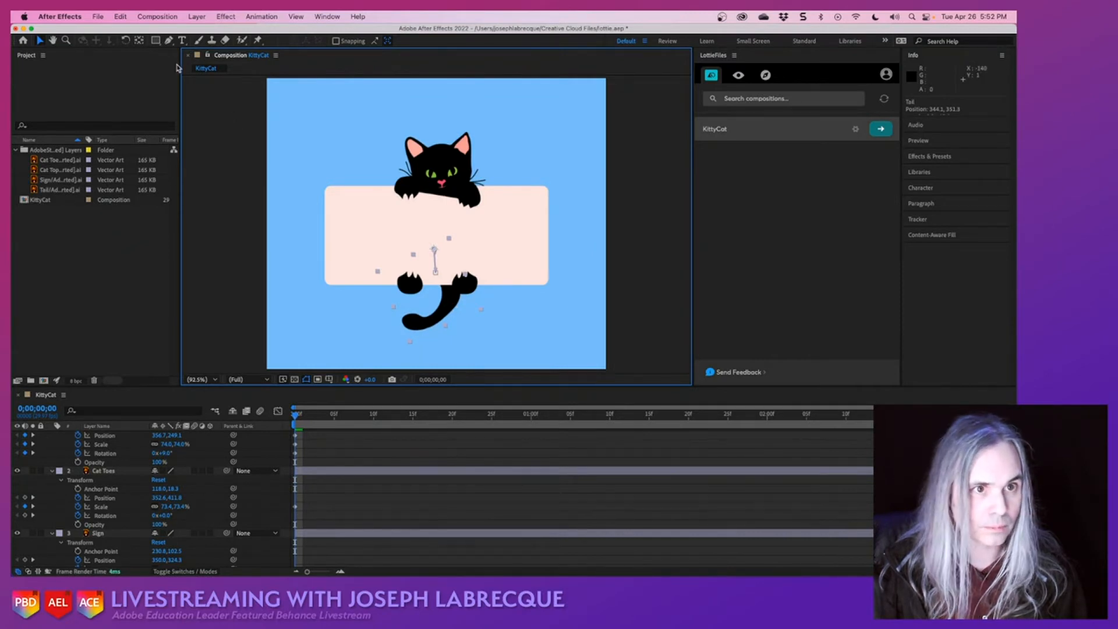
{"action": "left_click", "coordinate": [125, 39]}
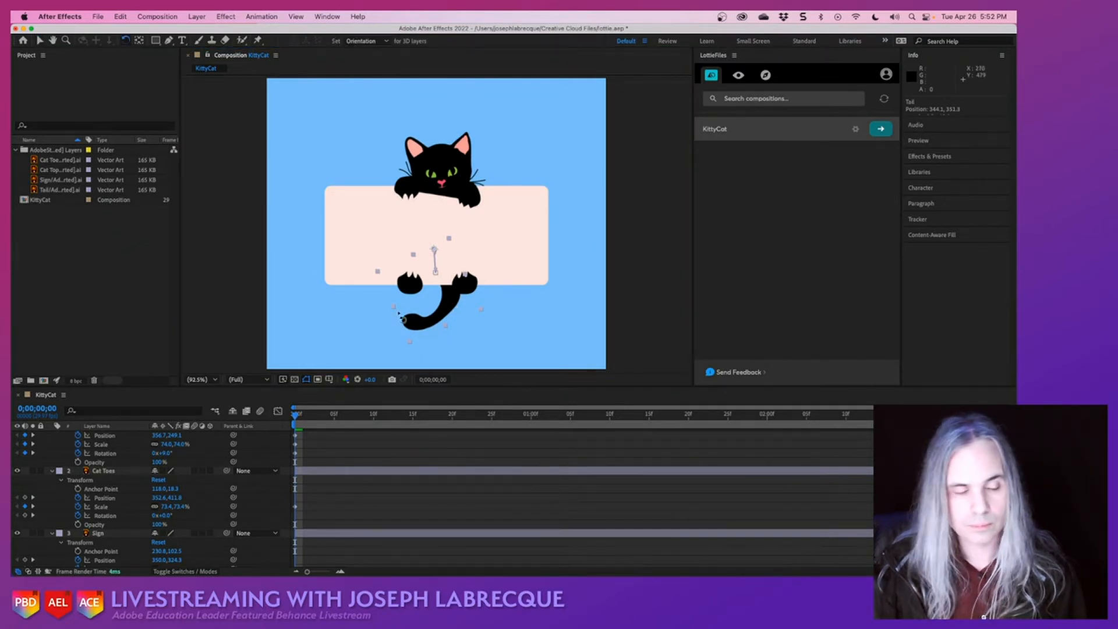
{"action": "left_click_drag", "start_coordinate": [410, 350], "coordinate": [336, 279]}
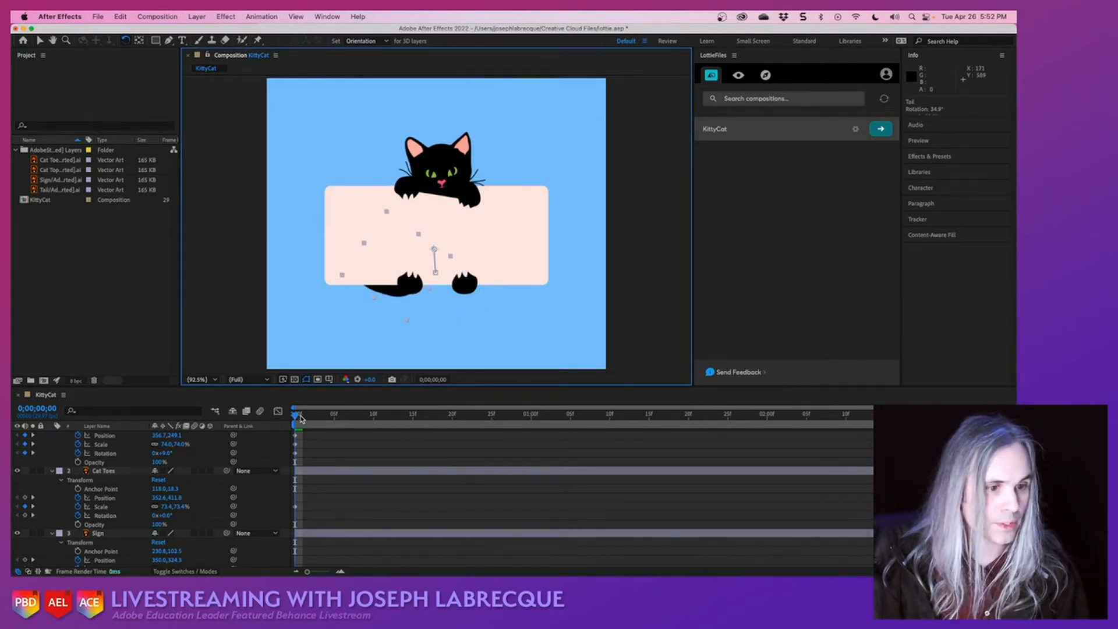
- Preview the KittyCat animation from the first frame and save the project
{"action": "left_click", "coordinate": [301, 418]}
{"action": "key", "text": "space"}
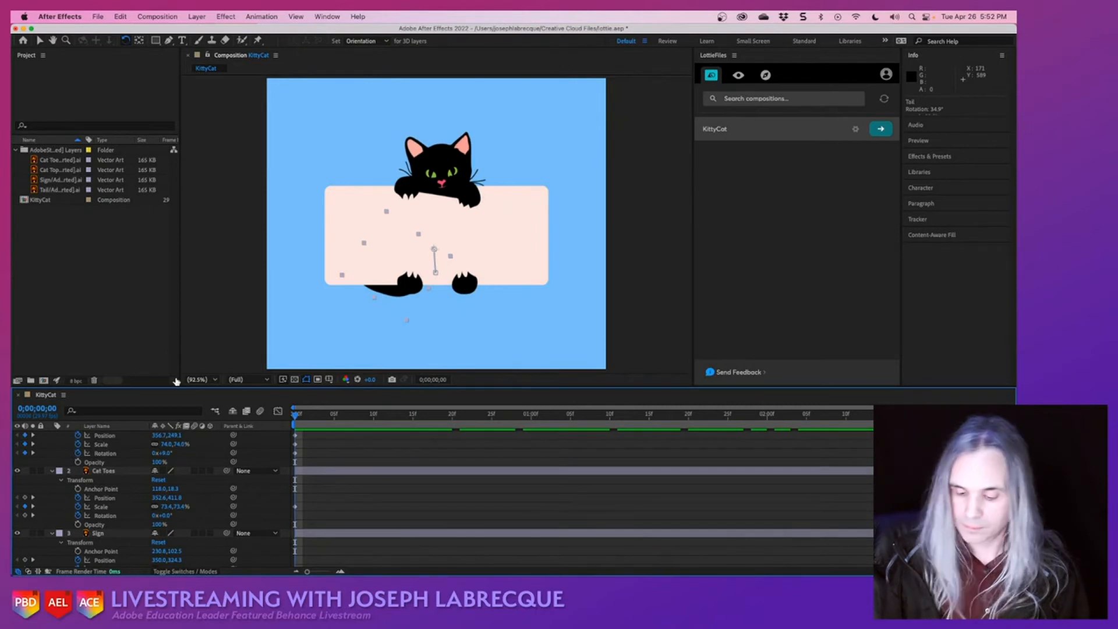
{"action": "key", "text": "super+s"}
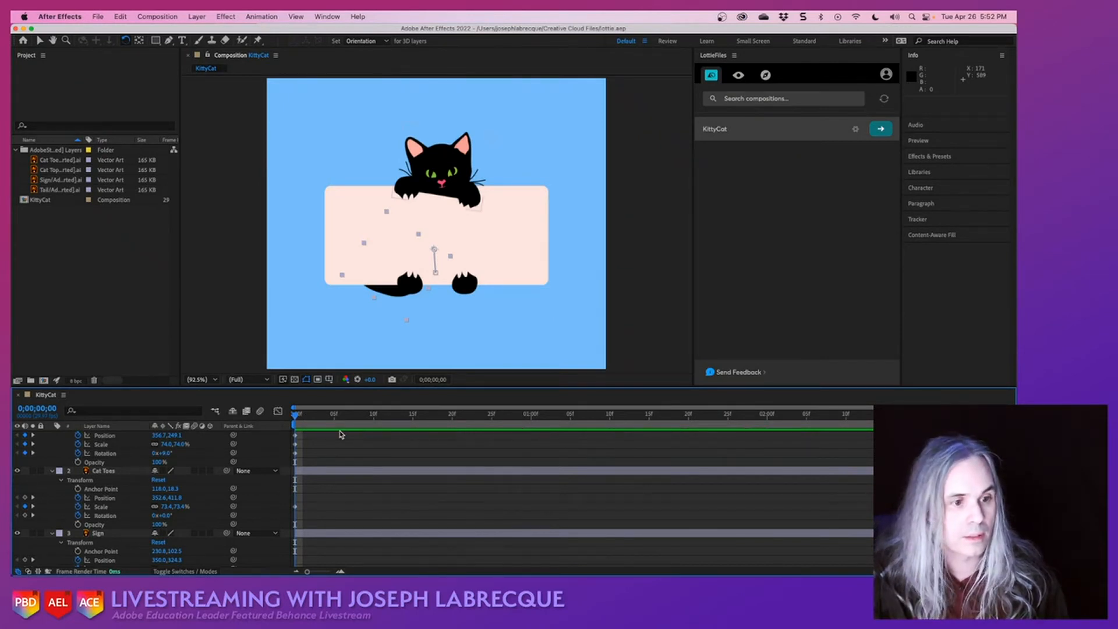
{"action": "key", "text": "space"}
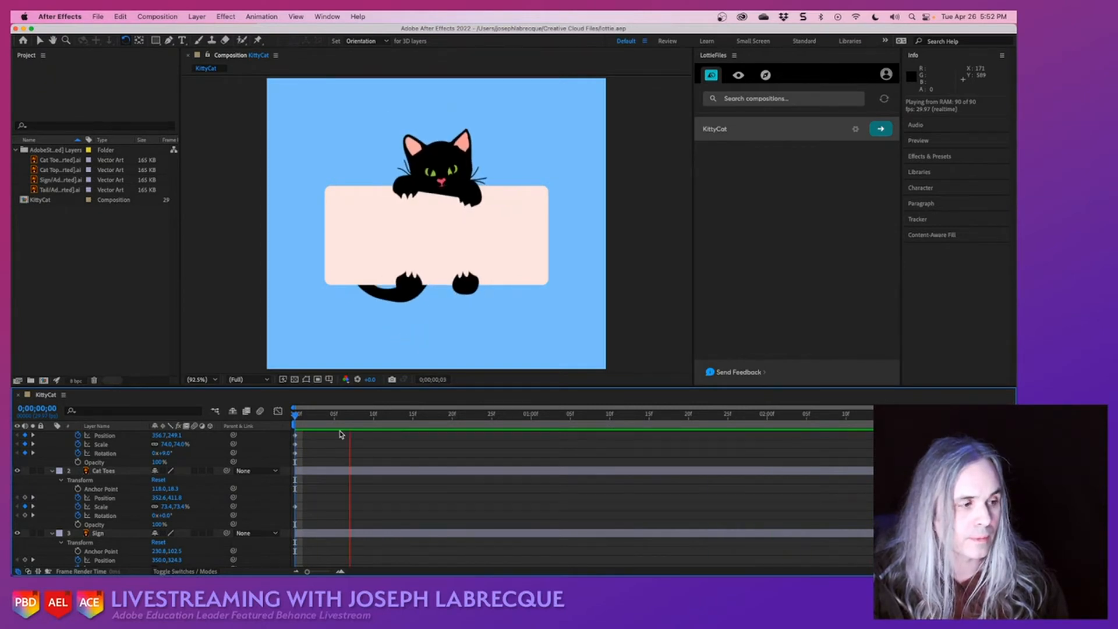
{"action": "key", "text": "space"}
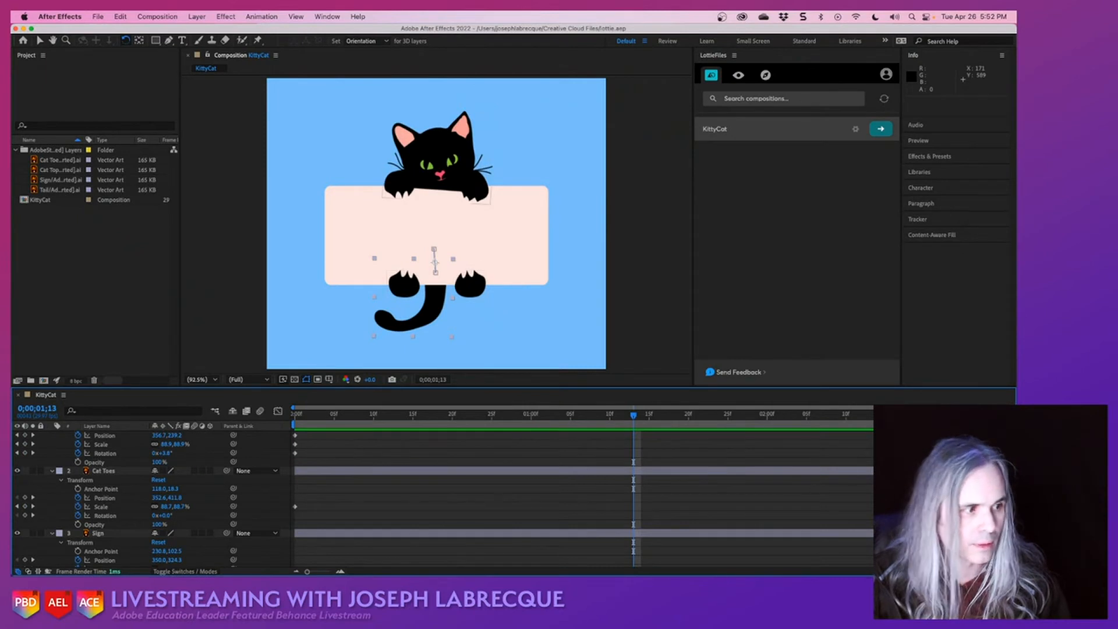
- Enlarge the timeline area, move the ending keyframes of all four layers to 0;00;01;00, and save the project
{"action": "left_click_drag", "start_coordinate": [1012, 408], "coordinate": [1011, 408]}
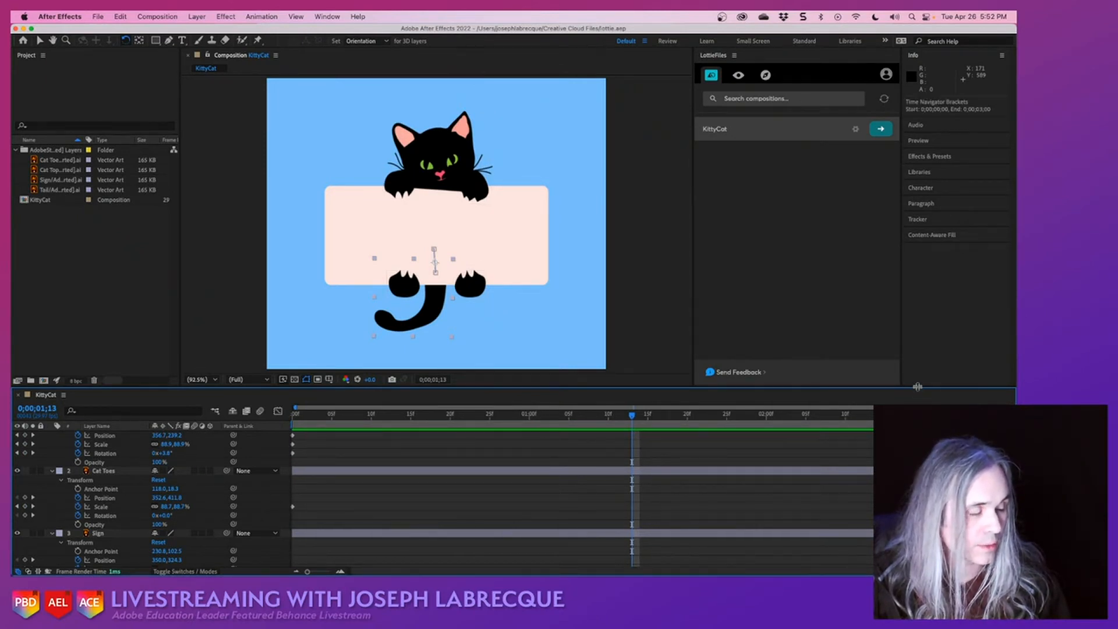
{"action": "left_click_drag", "start_coordinate": [913, 385], "coordinate": [912, 277]}
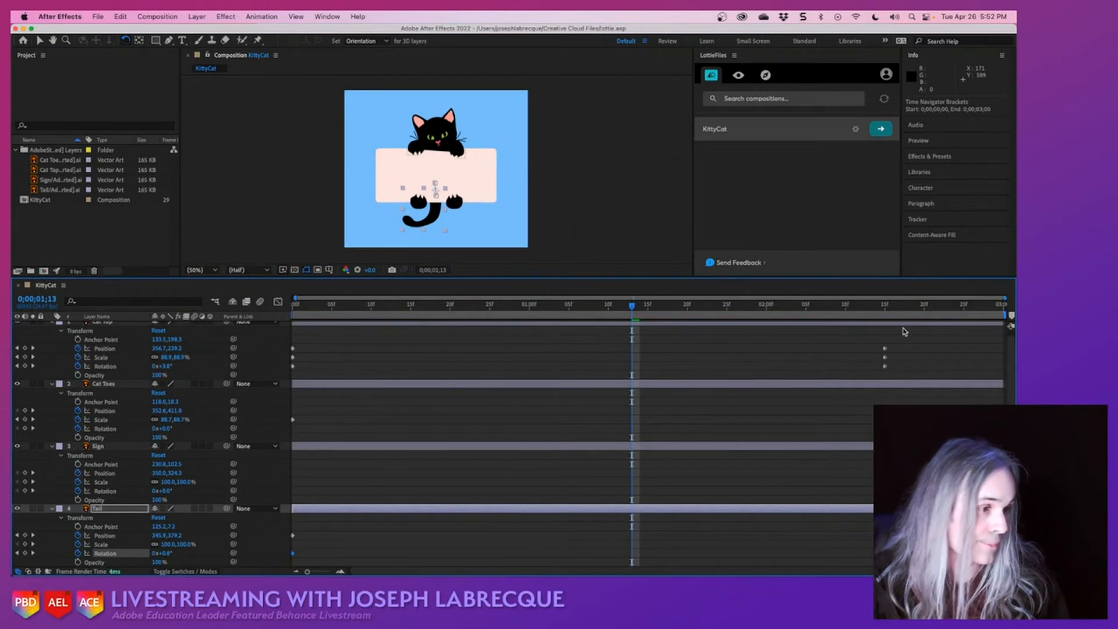
{"action": "left_click_drag", "start_coordinate": [905, 331], "coordinate": [532, 531]}
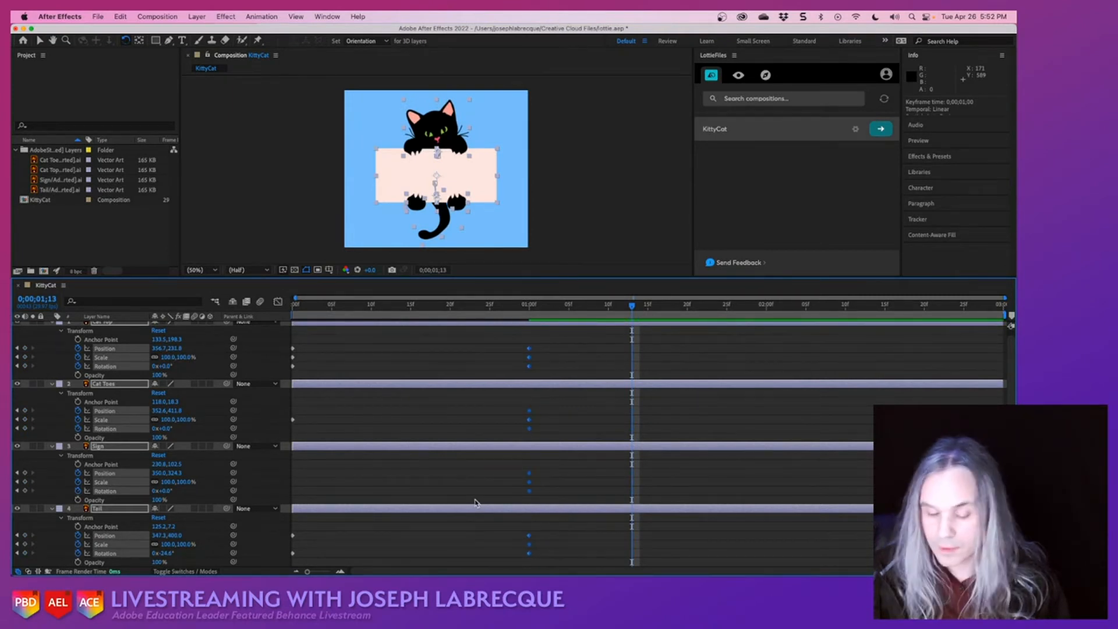
{"action": "key", "text": "super+s"}
- Set the KittyCat composition's duration to one second and preview the animation from its first frame
{"action": "left_click", "coordinate": [156, 18]}
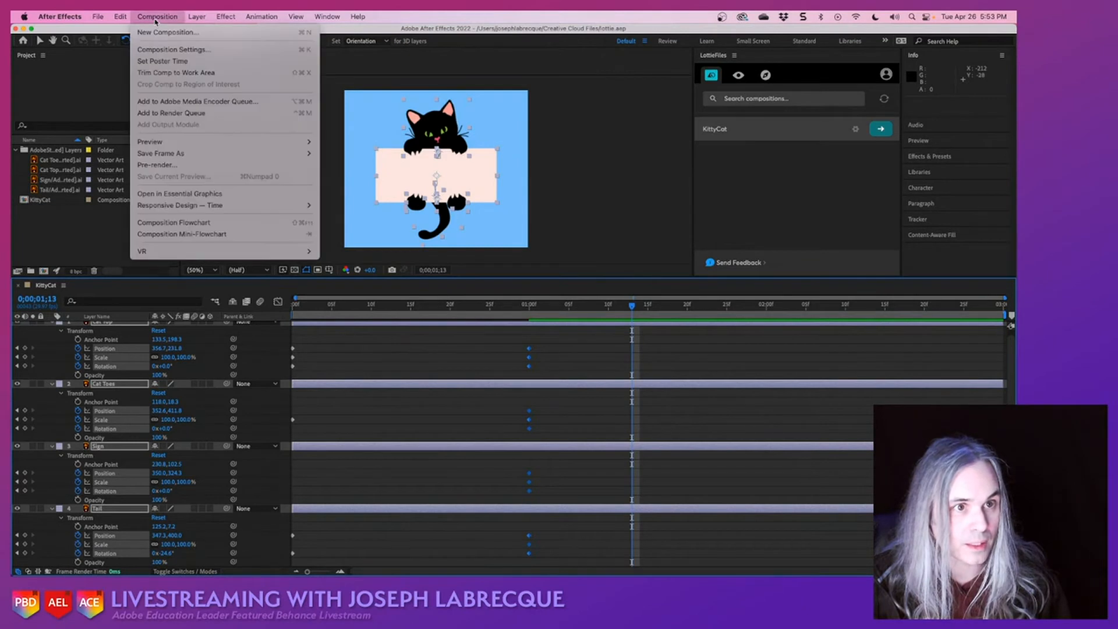
{"action": "left_click", "coordinate": [169, 50]}
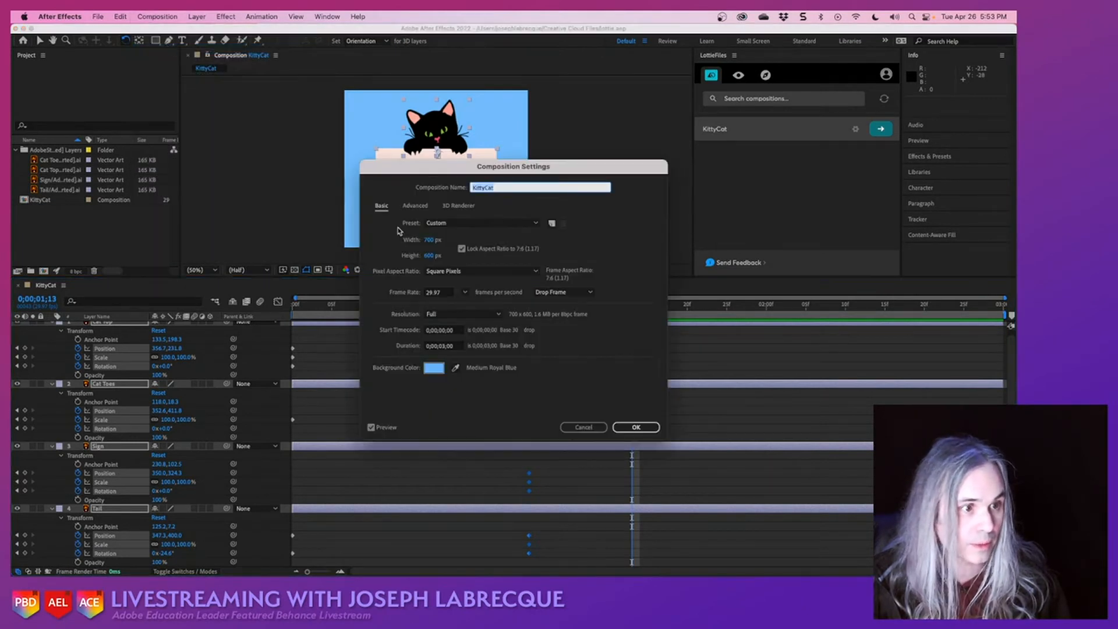
{"action": "left_click", "coordinate": [446, 346]}
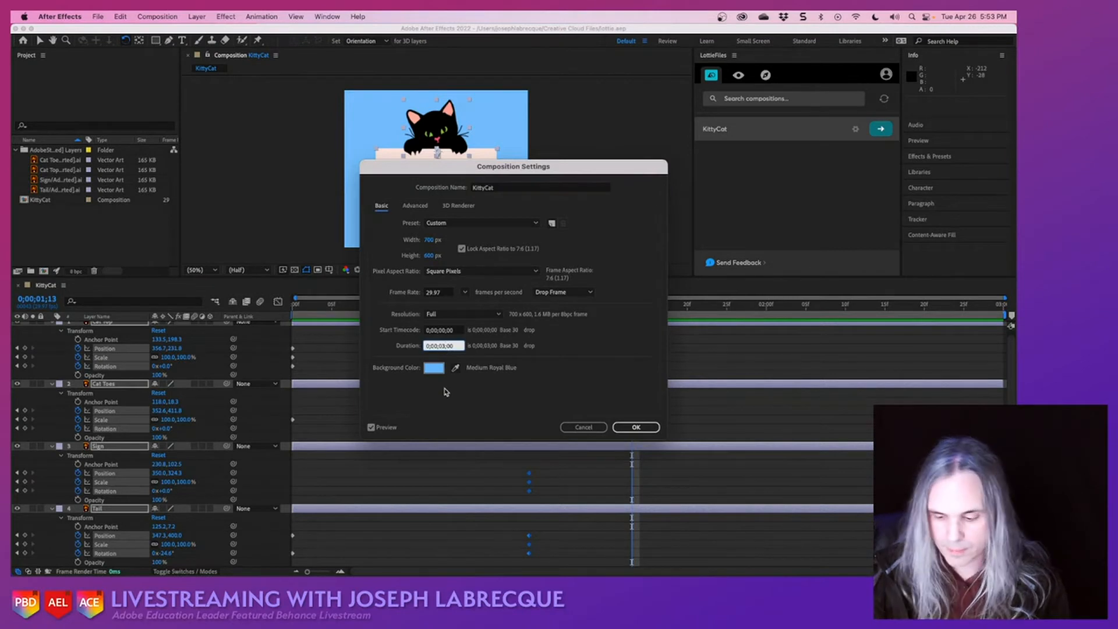
{"action": "key", "text": "BackSpace"}
{"action": "type", "text": "1"}
{"action": "left_click", "coordinate": [632, 426]}
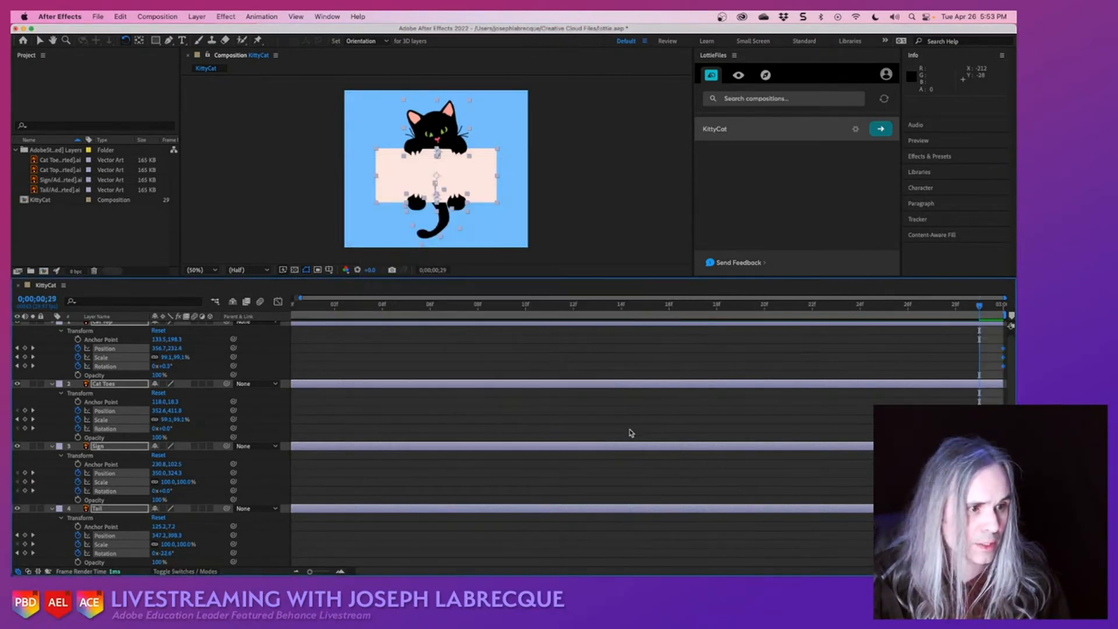
{"action": "key", "text": "Home"}
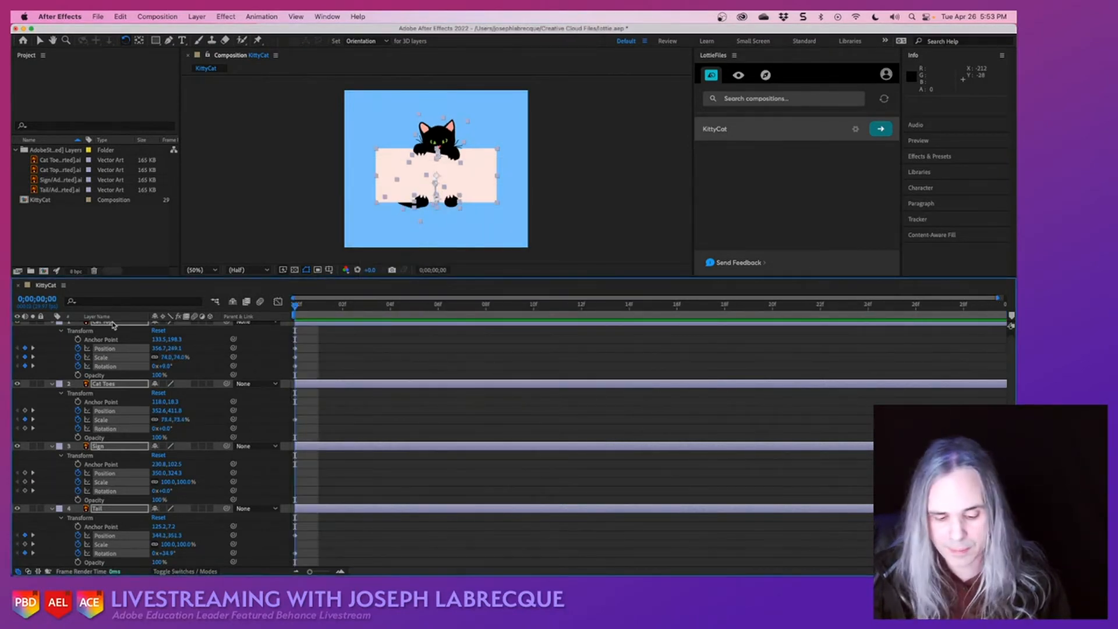
{"action": "key", "text": "space"}
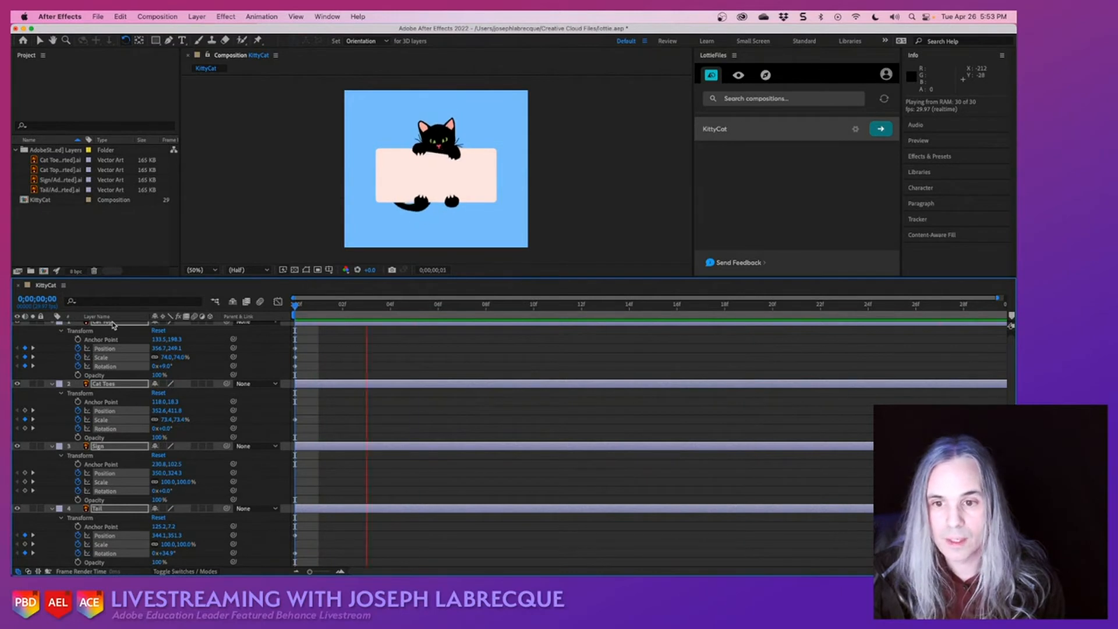
- Stop the KittyCat preview and save the project
{"action": "key", "text": "space"}
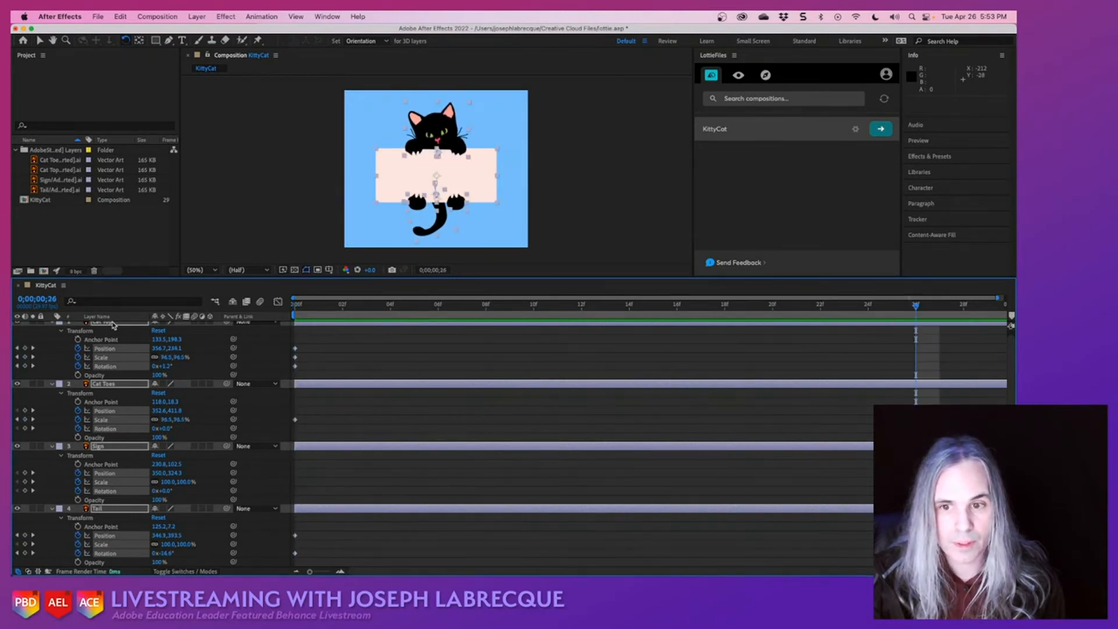
{"action": "key", "text": "super+s"}
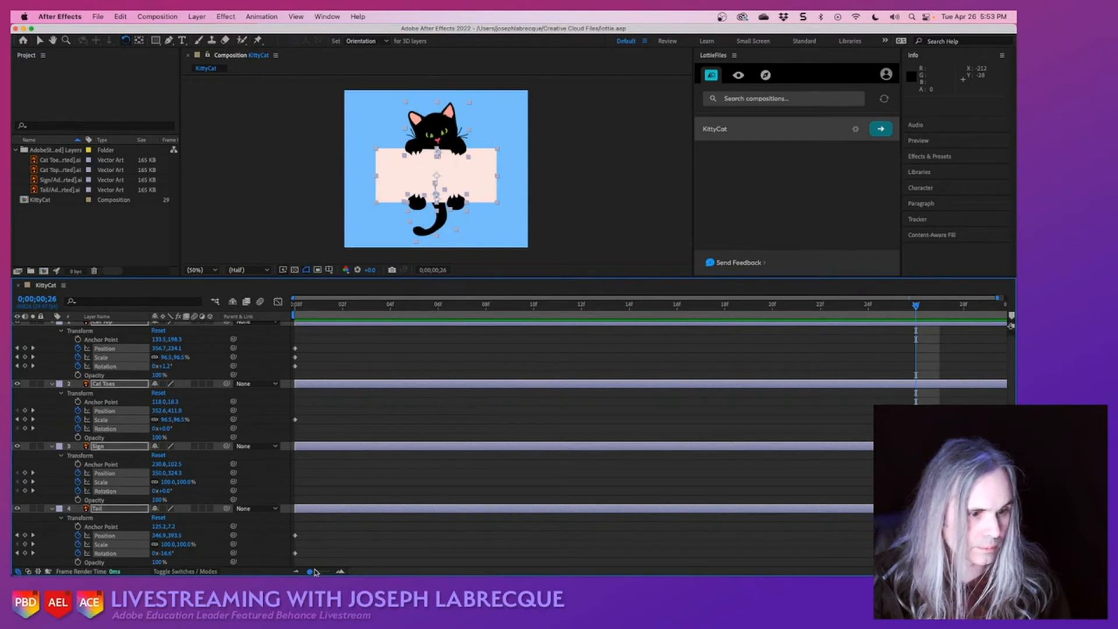
{"action": "left_click_drag", "start_coordinate": [310, 572], "coordinate": [307, 573]}
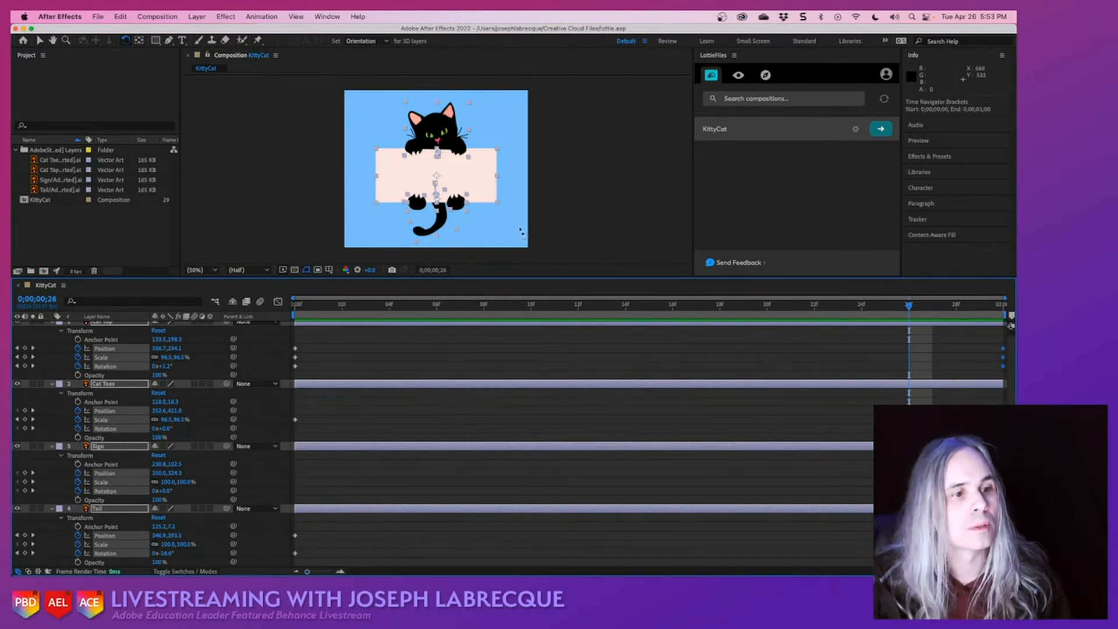
- Enlarge the composition viewer while keeping all four layers' timeline rows accessible, and return to the first frame
{"action": "left_click_drag", "start_coordinate": [502, 279], "coordinate": [482, 463]}
{"action": "left_click", "coordinate": [644, 245]}
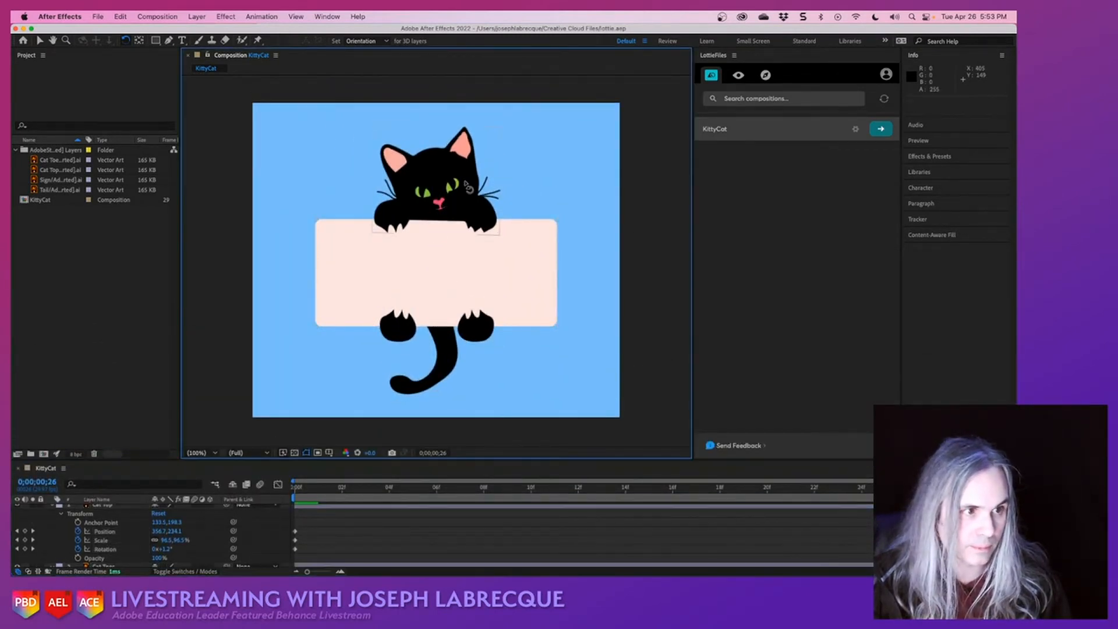
{"action": "left_click", "coordinate": [467, 186]}
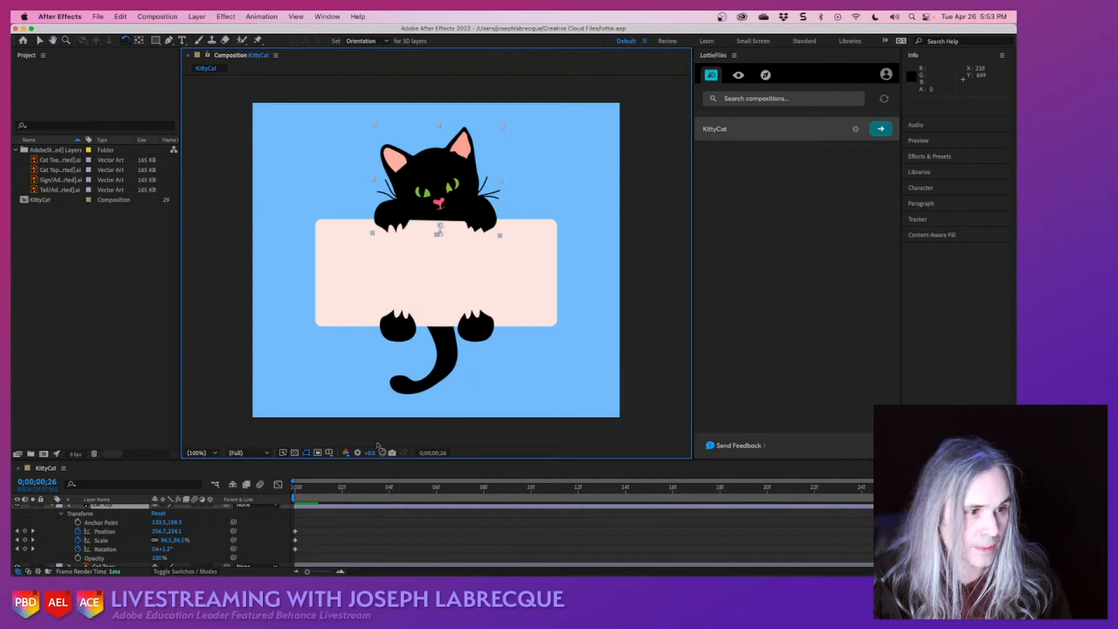
{"action": "left_click_drag", "start_coordinate": [375, 464], "coordinate": [295, 338]}
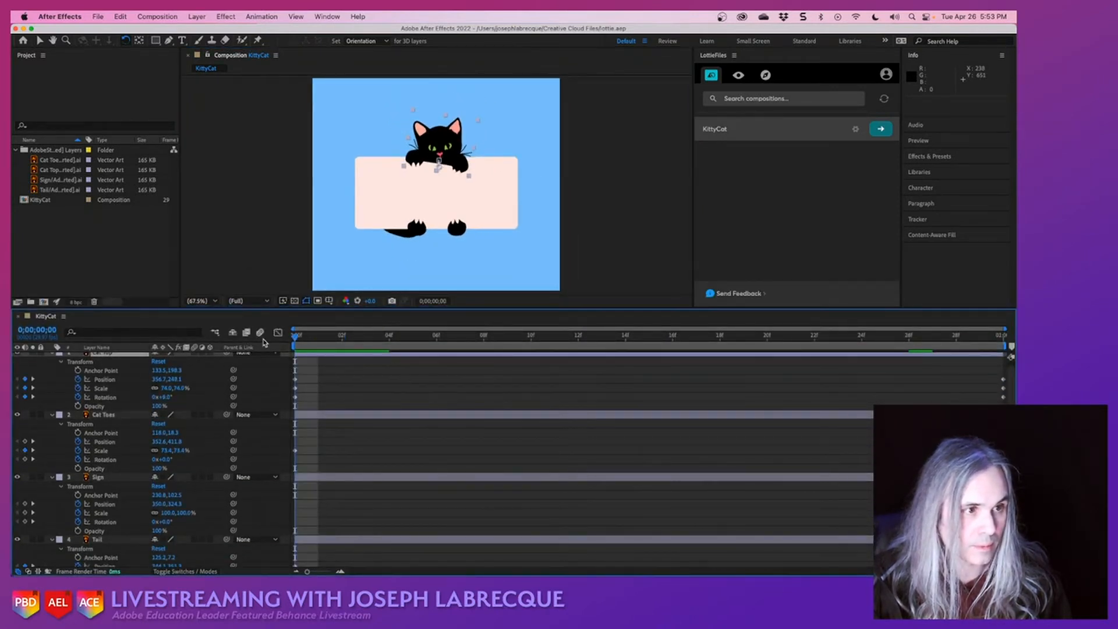
- Move the starting keyframes of Cat Top, Cat Toes and the Tail's position to 0;00;00;06 and preview the animation
{"action": "left_click", "coordinate": [325, 393]}
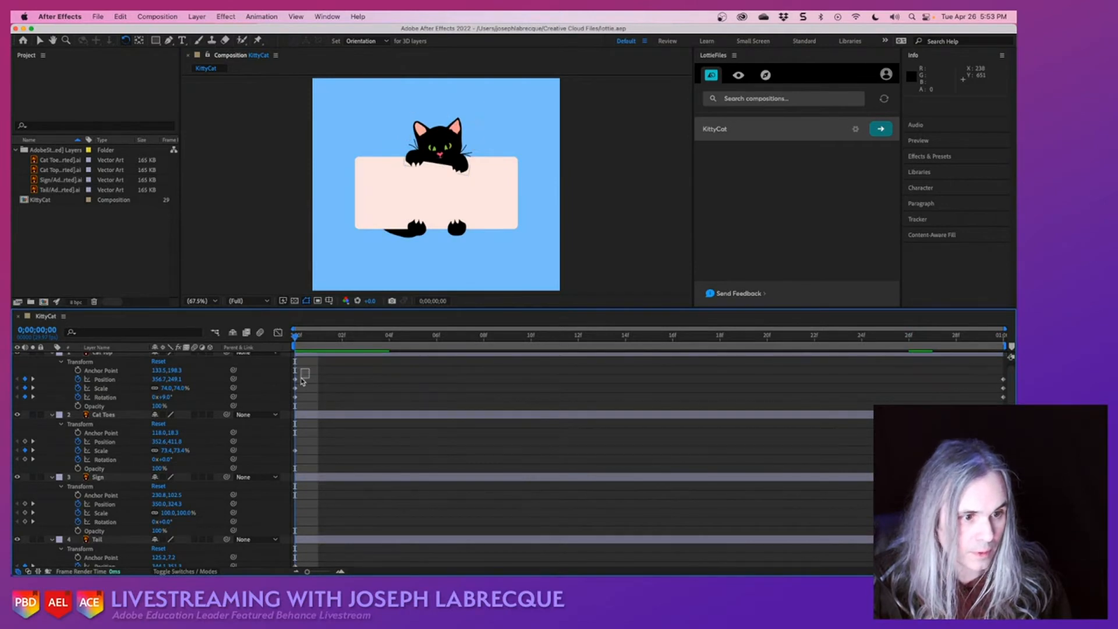
{"action": "key", "text": "super+a"}
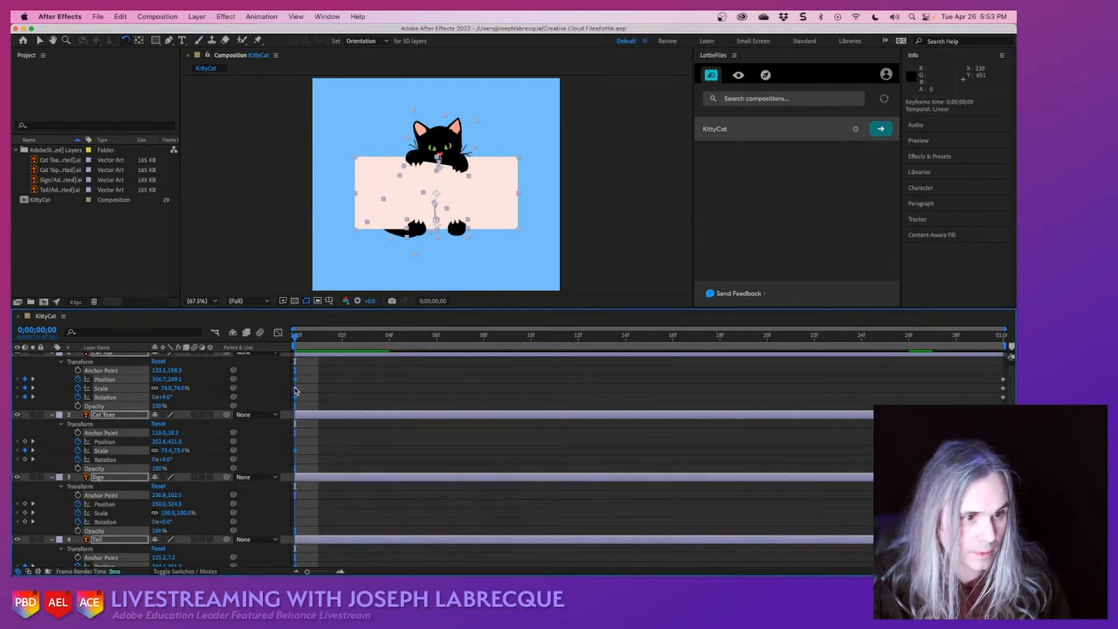
{"action": "left_click_drag", "start_coordinate": [296, 391], "coordinate": [446, 400]}
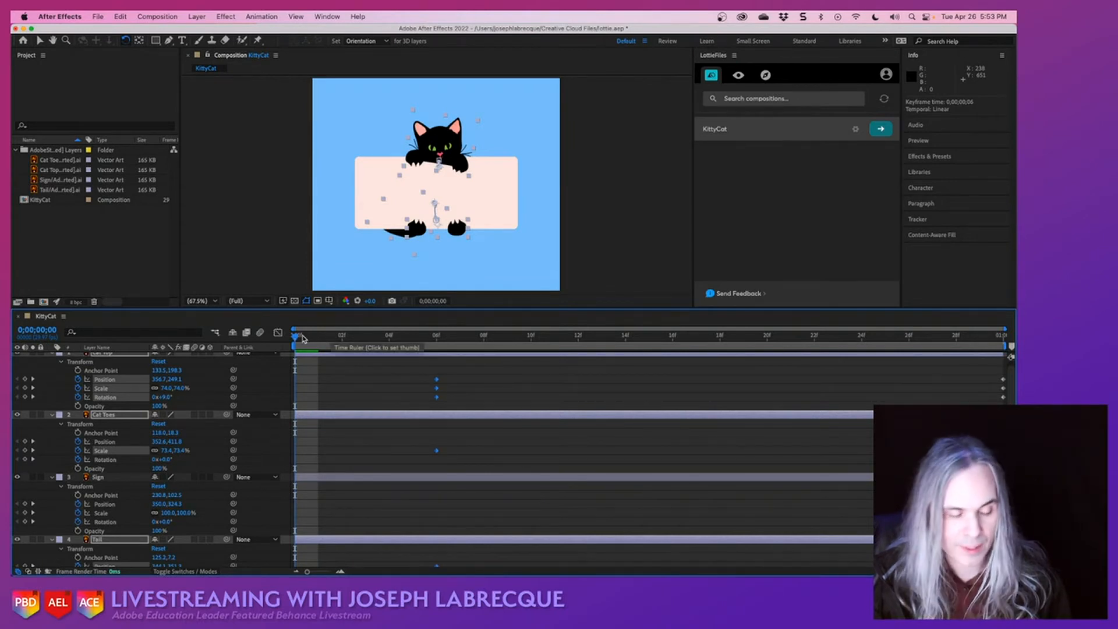
{"action": "key", "text": "space"}
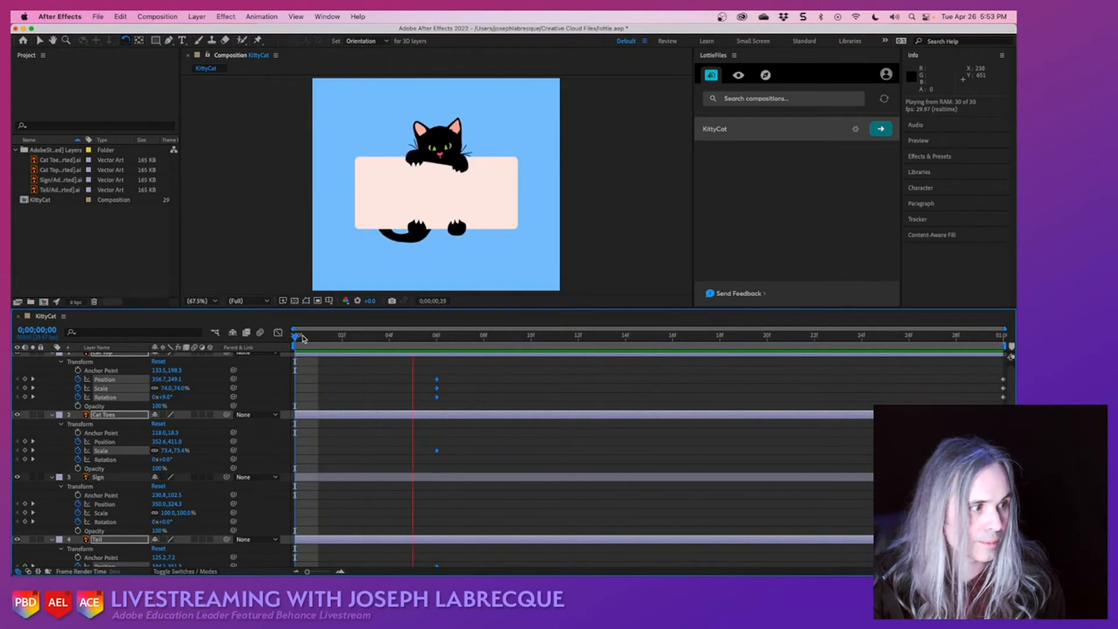
{"action": "key", "text": "space"}
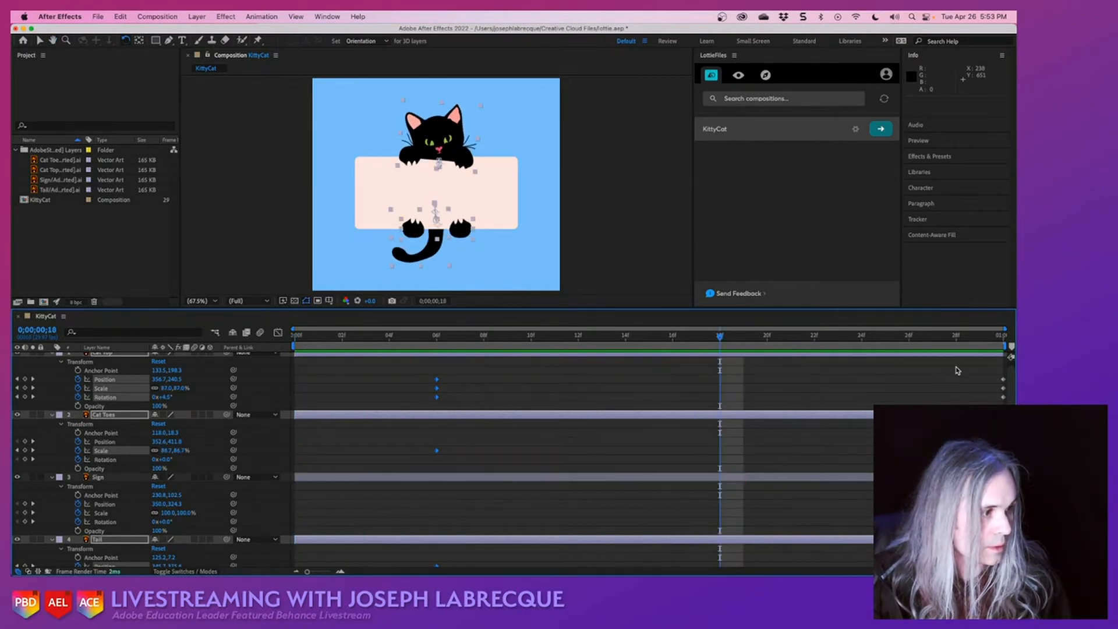
- Move the ending keyframes of all four layers to 0;00;00;24 and the Tail's first rotation keyframe to 0;00;00;06
{"action": "left_click_drag", "start_coordinate": [954, 366], "coordinate": [1008, 569]}
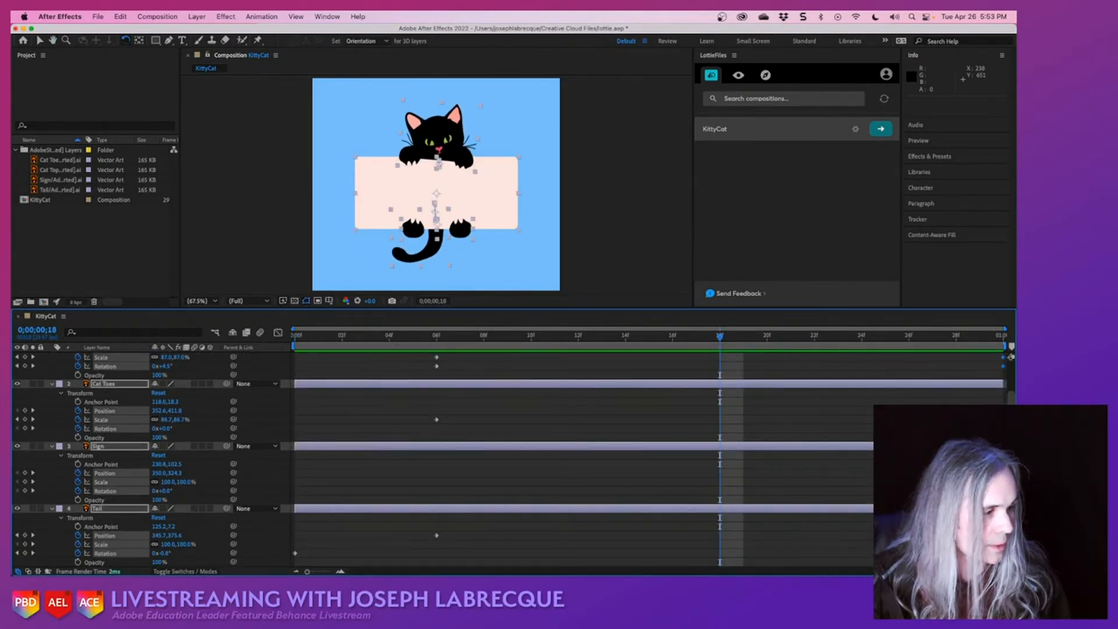
{"action": "left_click_drag", "start_coordinate": [1003, 491], "coordinate": [864, 491]}
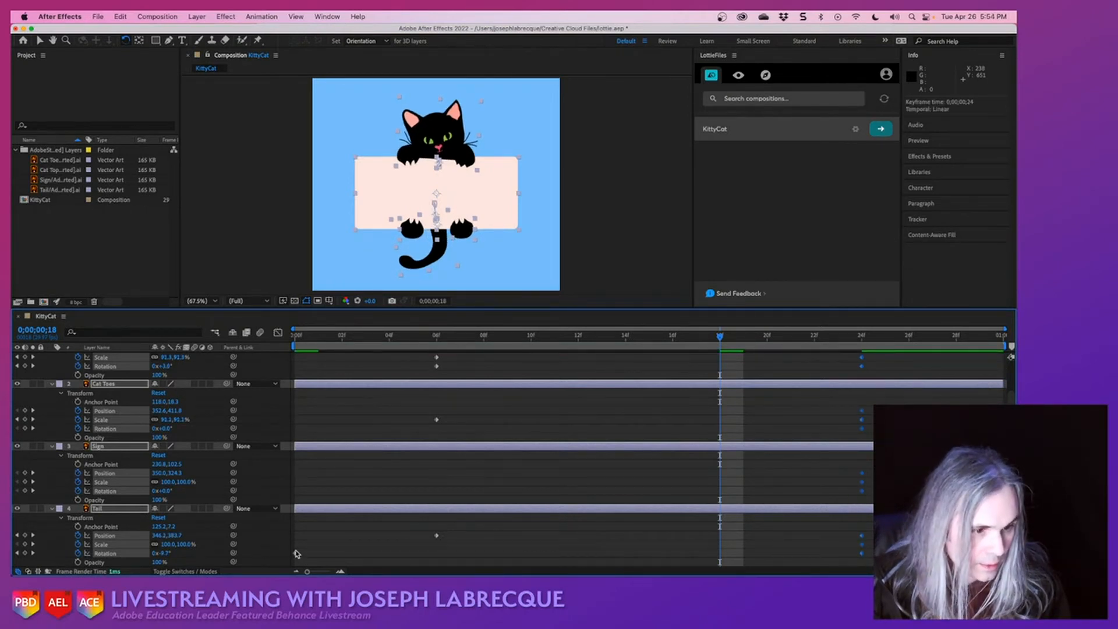
{"action": "left_click_drag", "start_coordinate": [295, 553], "coordinate": [431, 563]}
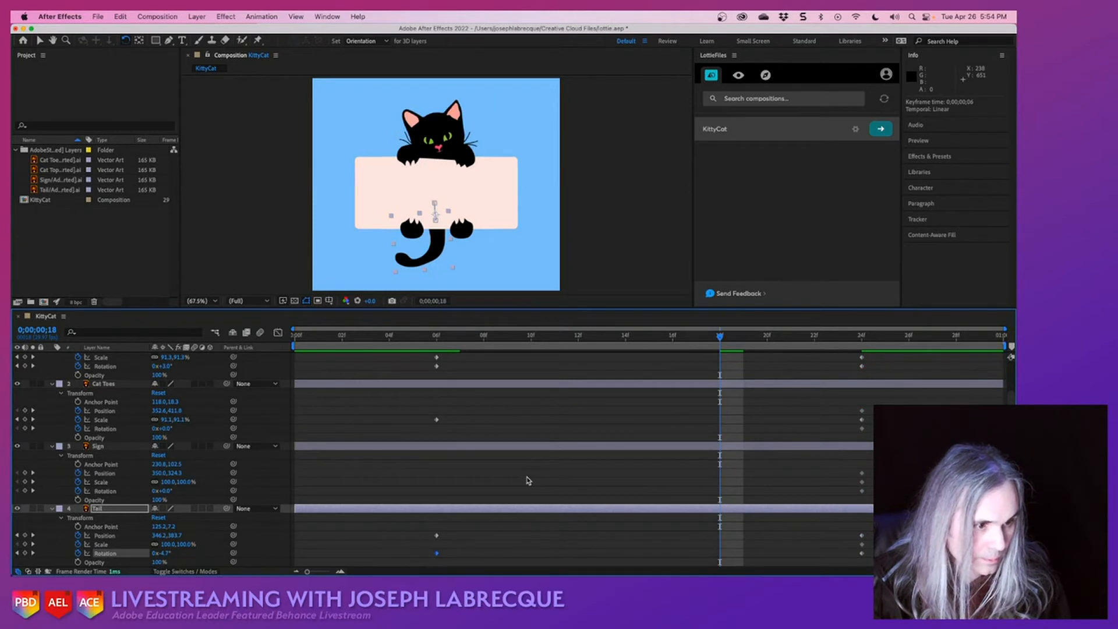
- Preview the retimed animation from its first frame, save the project, and play the animation from the start again
{"action": "scroll", "coordinate": [528, 480], "scroll_direction": "up", "scroll_amount": 3}
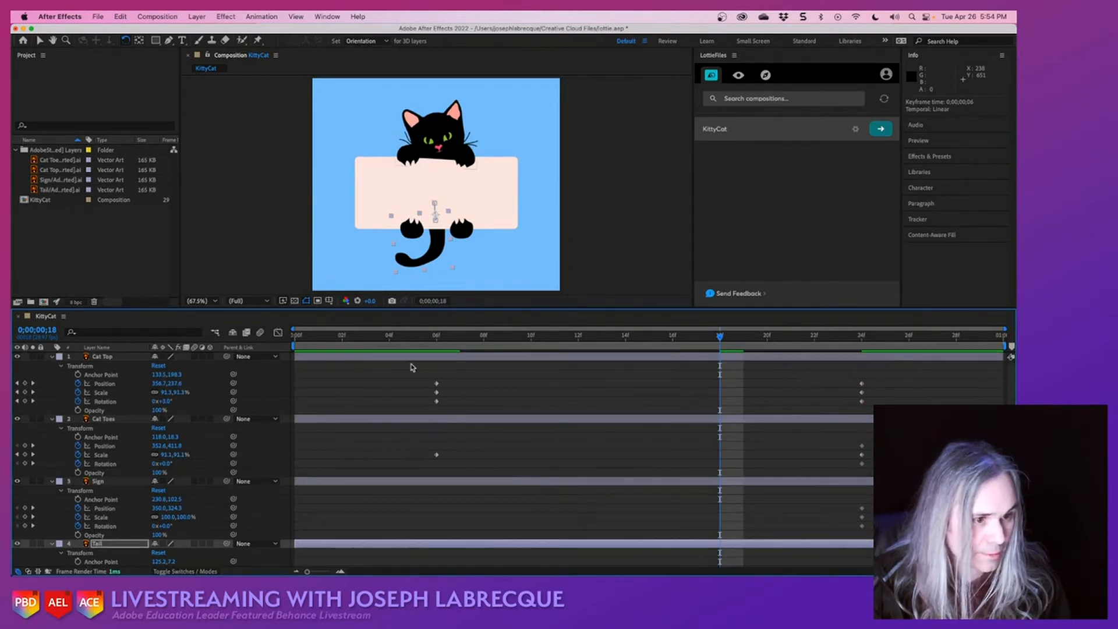
{"action": "left_click_drag", "start_coordinate": [325, 337], "coordinate": [186, 339]}
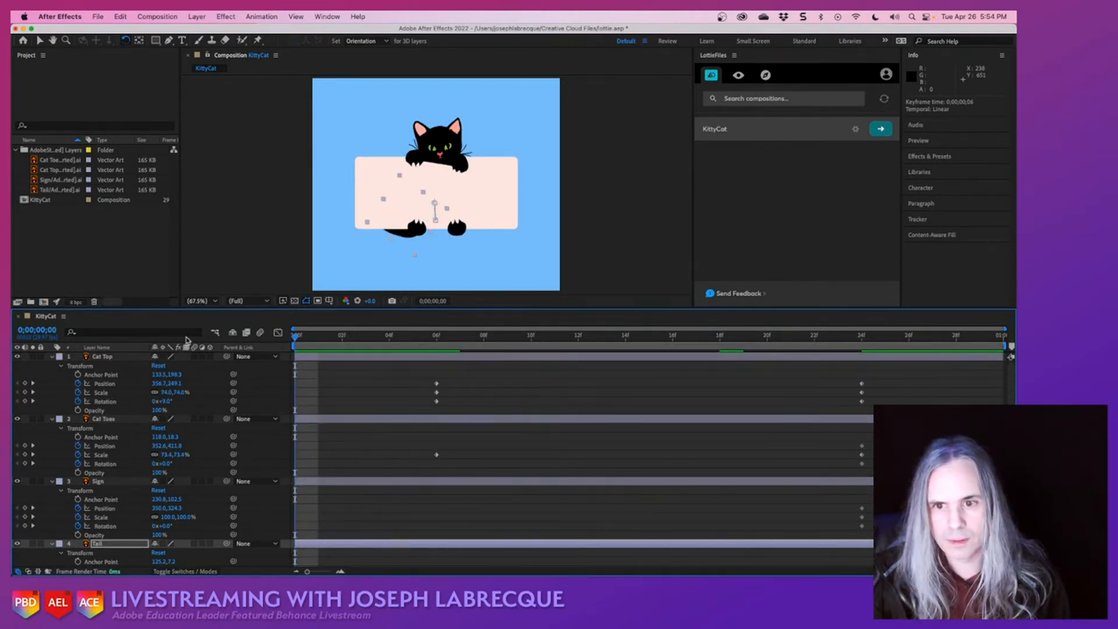
{"action": "key", "text": "space"}
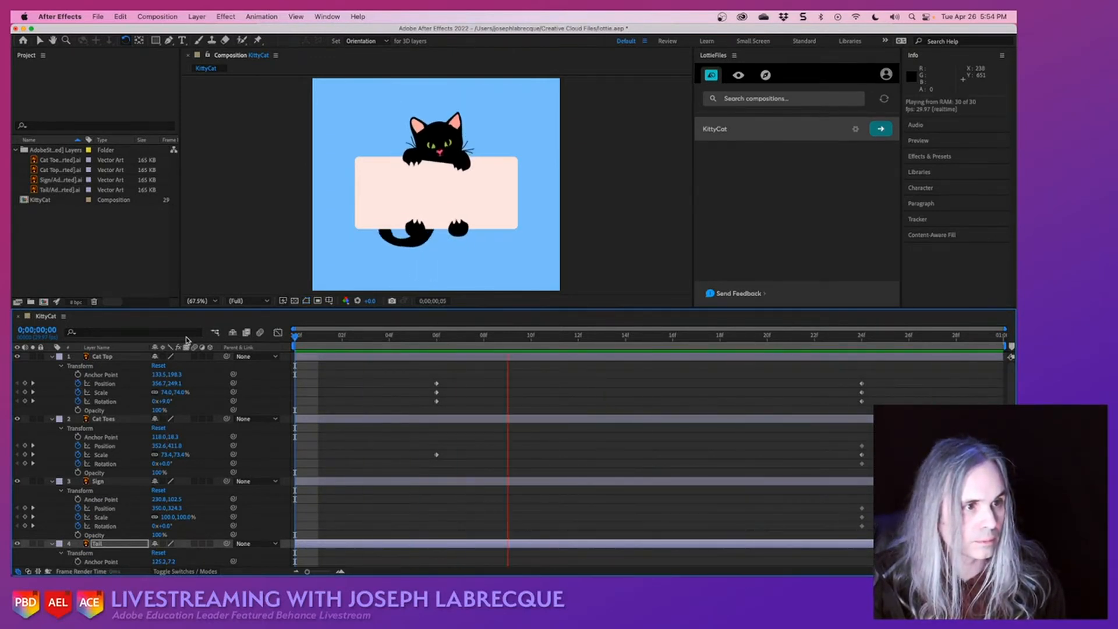
{"action": "key", "text": "space"}
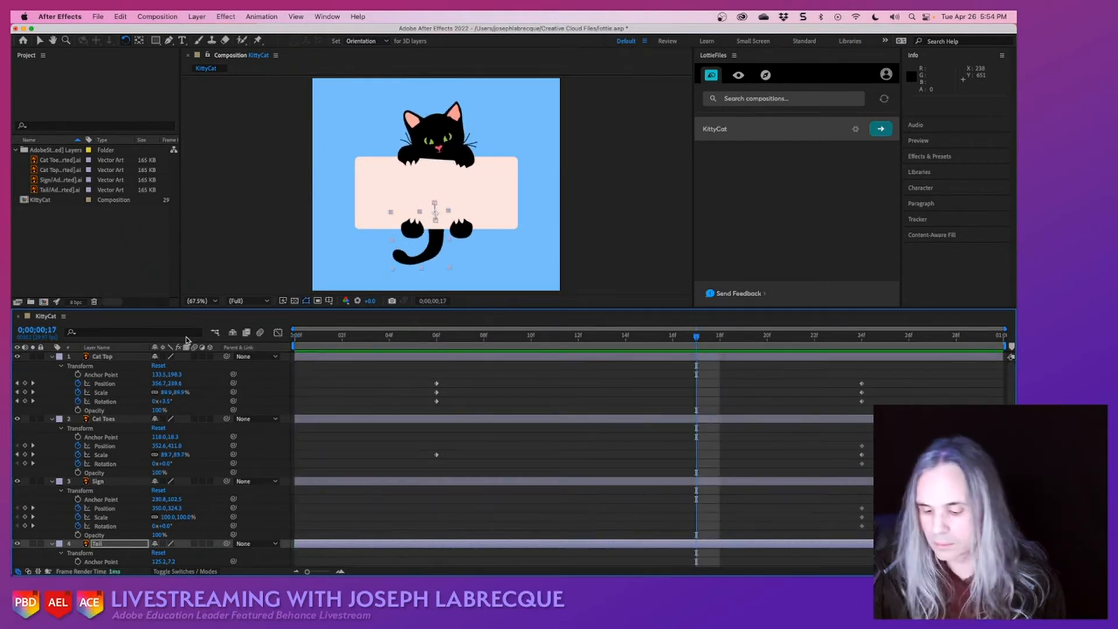
{"action": "key", "text": "super+s"}
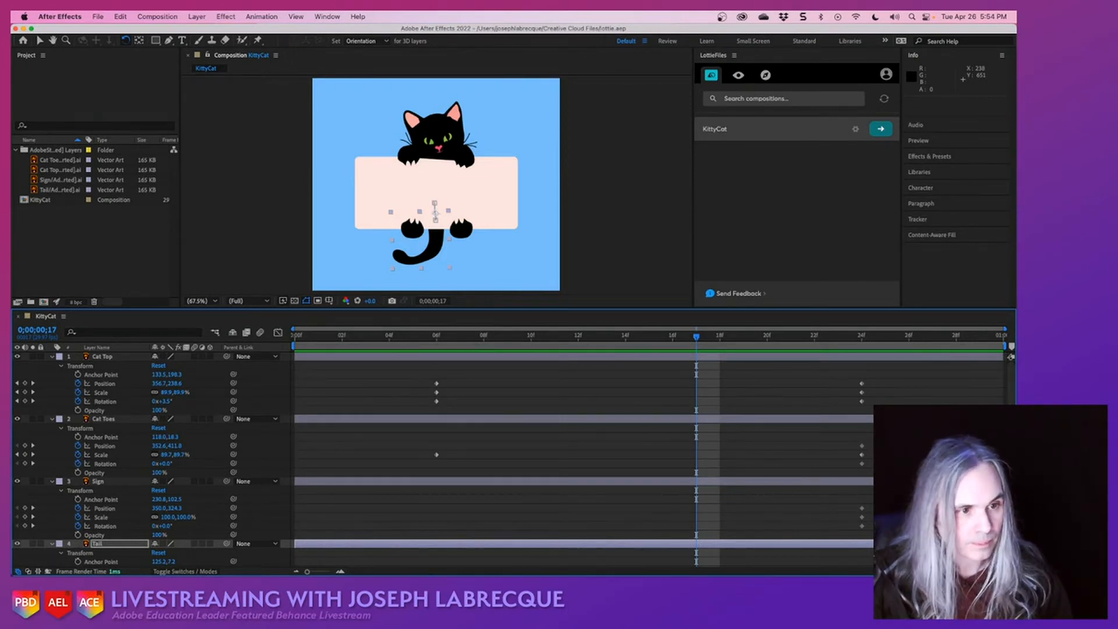
{"action": "left_click", "coordinate": [297, 339]}
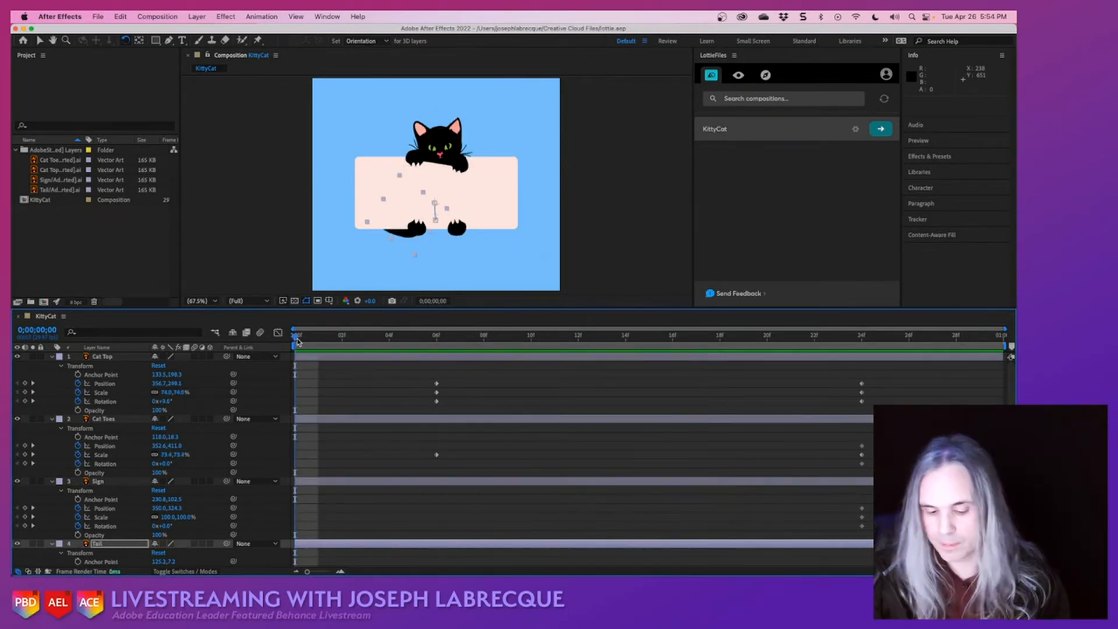
{"action": "key", "text": "space"}
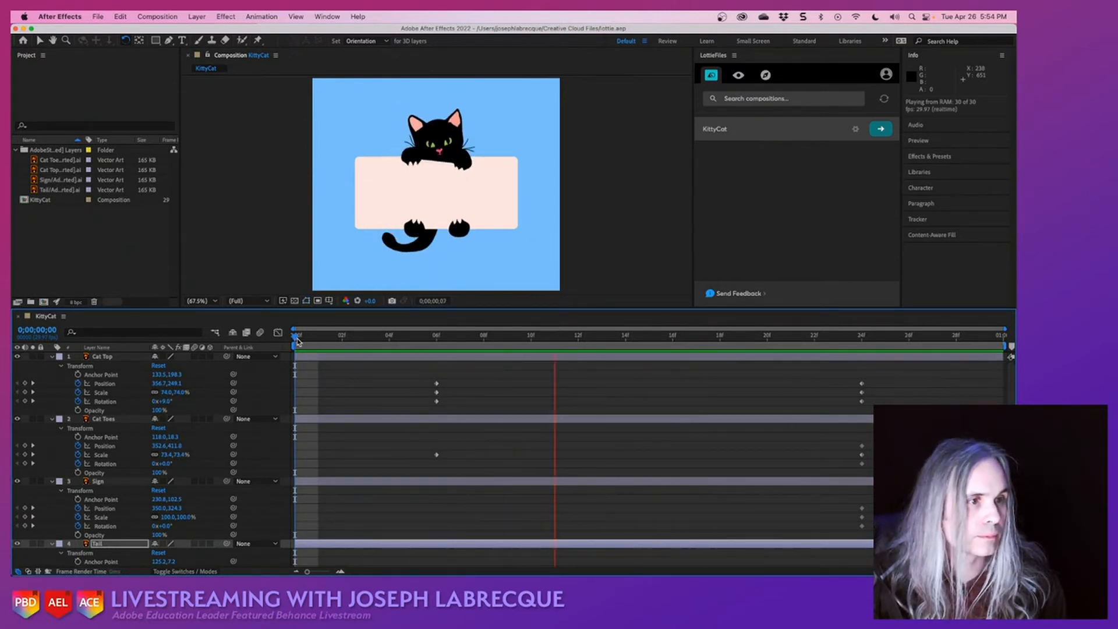
{"action": "key", "text": "space"}
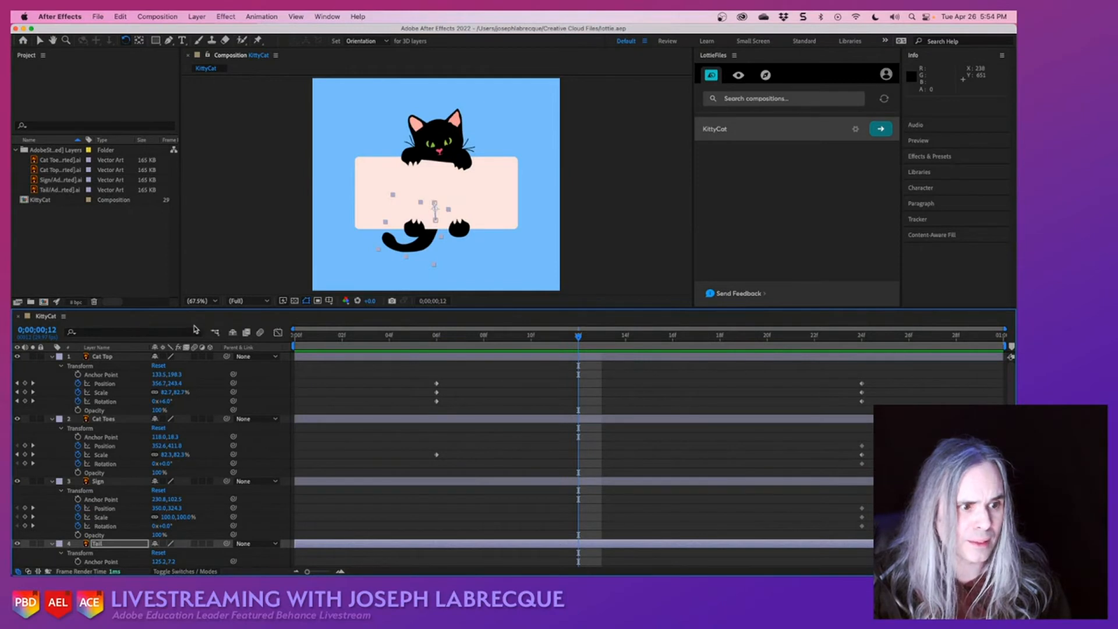
- At 0;00;00;06, squash the Cat Top layer vertically to a scale of about 74.0, 56.5% and move it to about 358.2, 235.8
{"action": "left_click", "coordinate": [436, 336]}
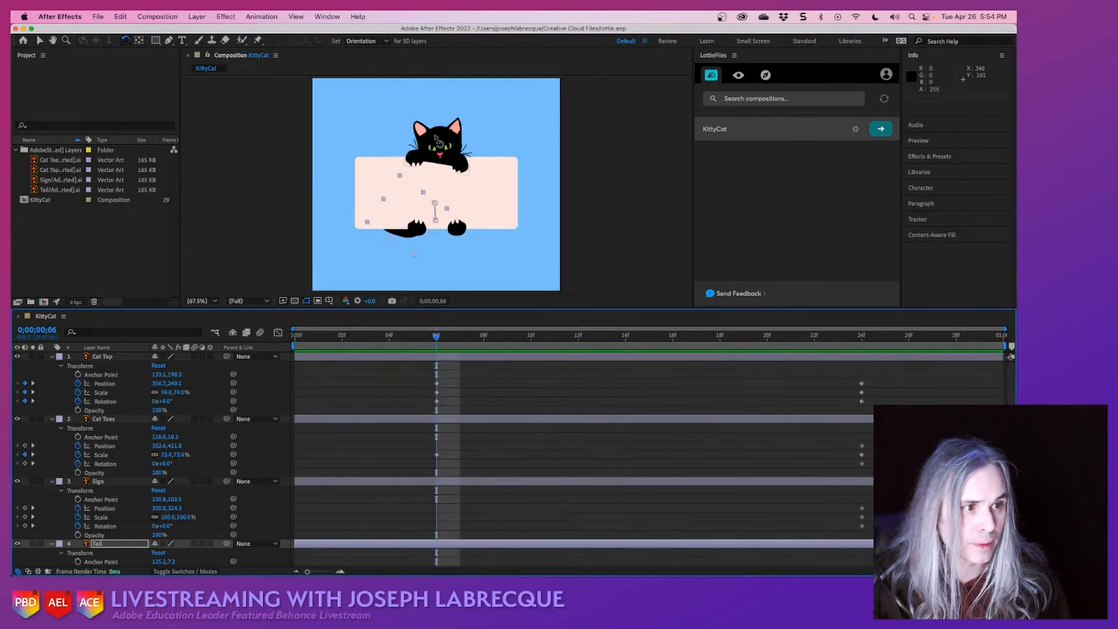
{"action": "left_click", "coordinate": [440, 130]}
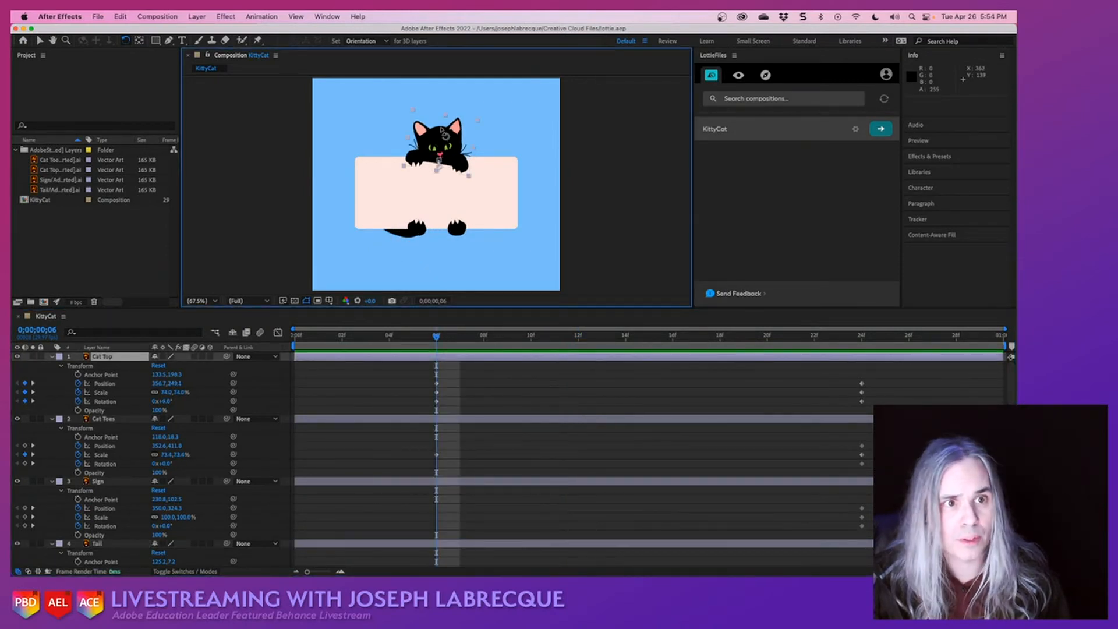
{"action": "key", "text": "v"}
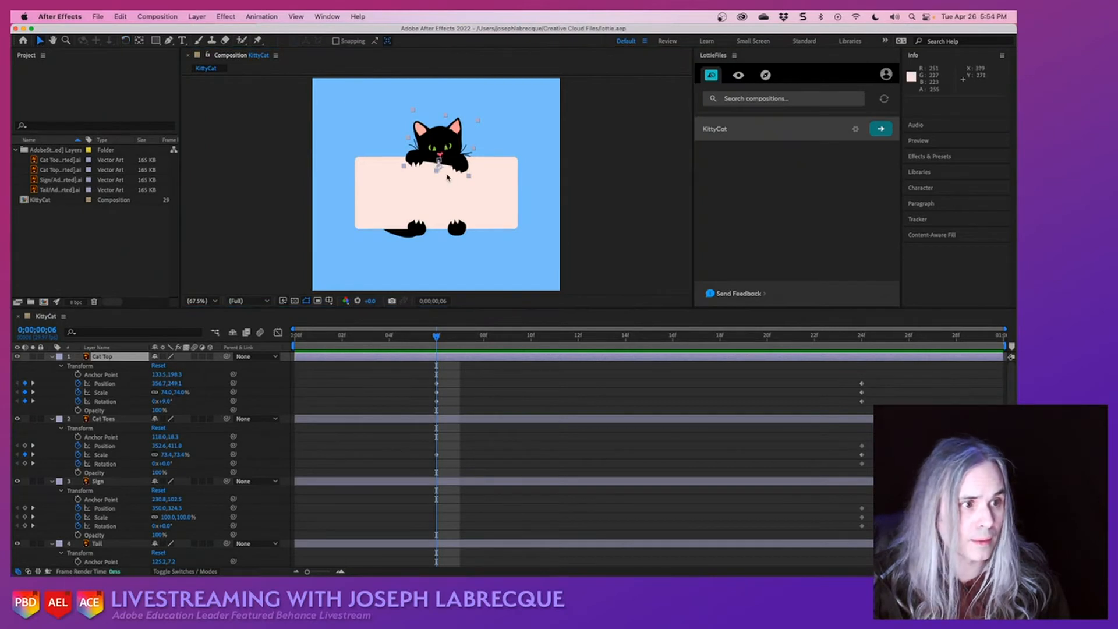
{"action": "left_click_drag", "start_coordinate": [437, 171], "coordinate": [442, 144]}
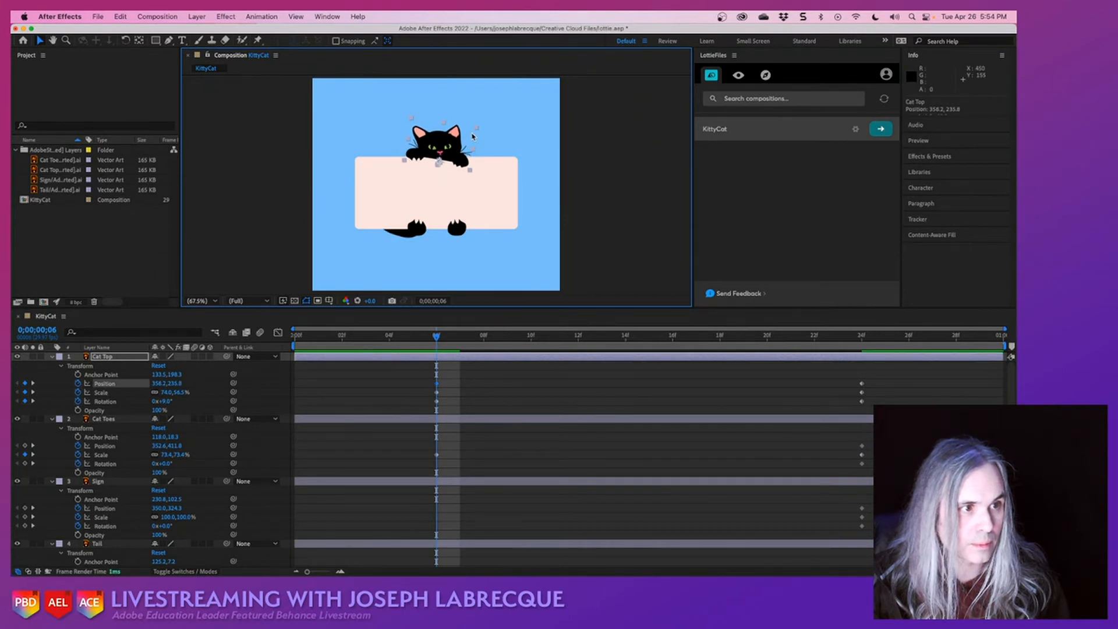
- At 0;00;00;06, squash Cat Toes to about 73.4, 57.2%, move it to about 351.1, 417.7, and preview the animation from its first frame
{"action": "left_click", "coordinate": [441, 222]}
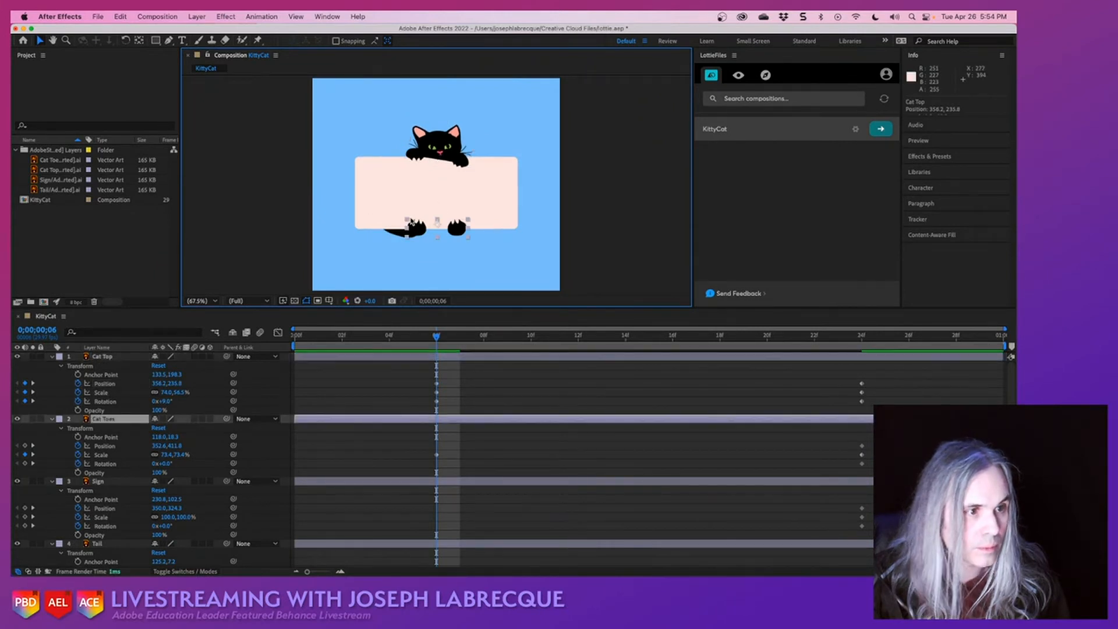
{"action": "left_click_drag", "start_coordinate": [439, 221], "coordinate": [422, 231]}
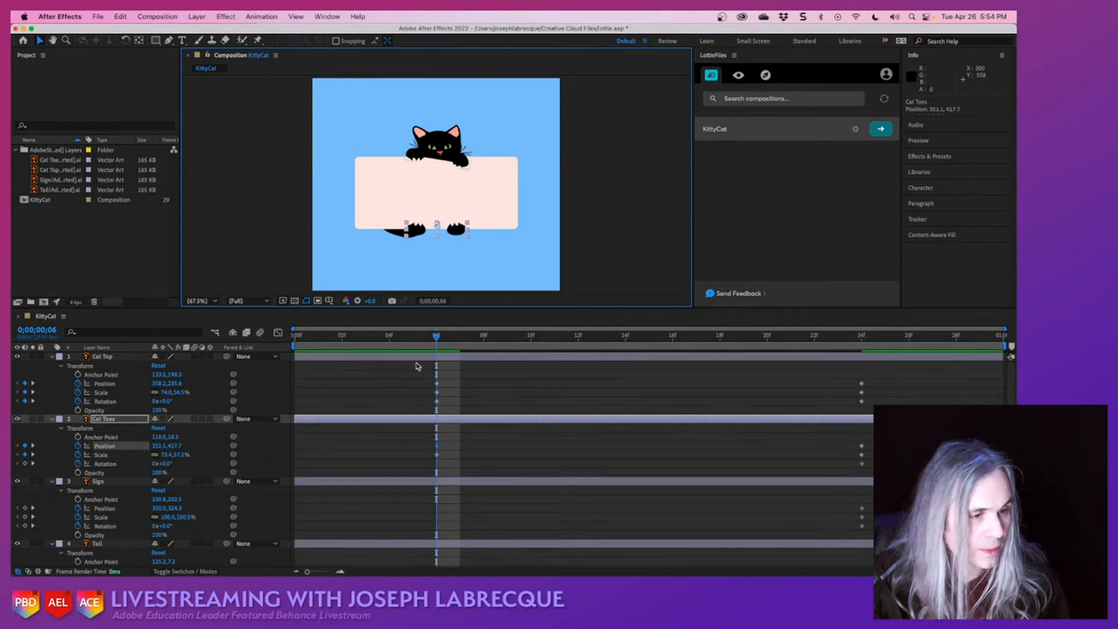
{"action": "left_click_drag", "start_coordinate": [434, 338], "coordinate": [293, 342]}
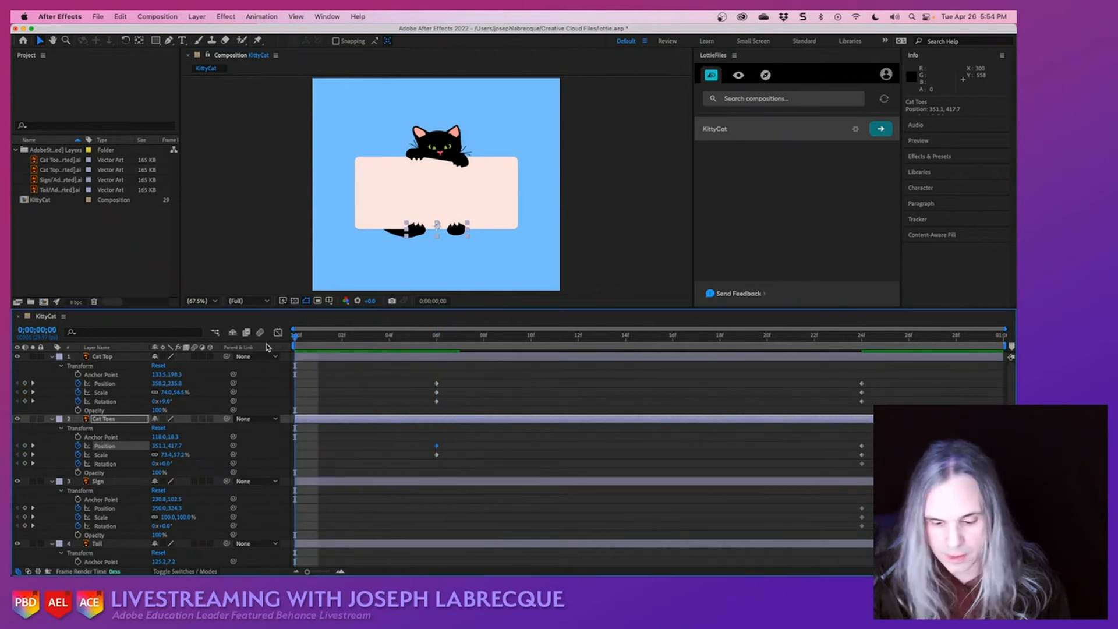
{"action": "key", "text": "space"}
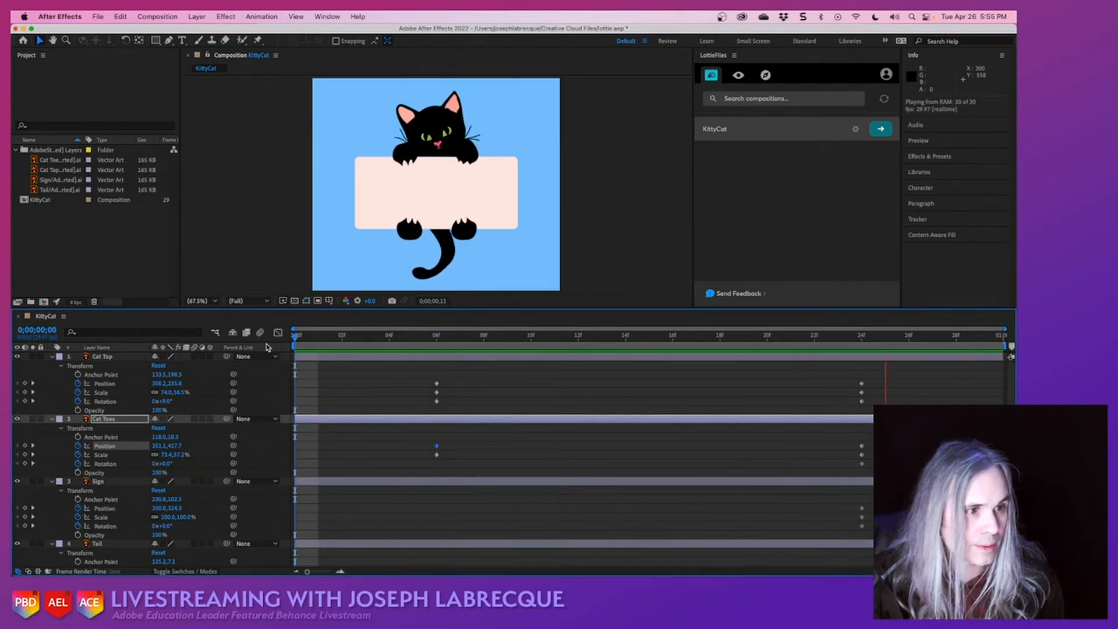
{"action": "key", "text": "space"}
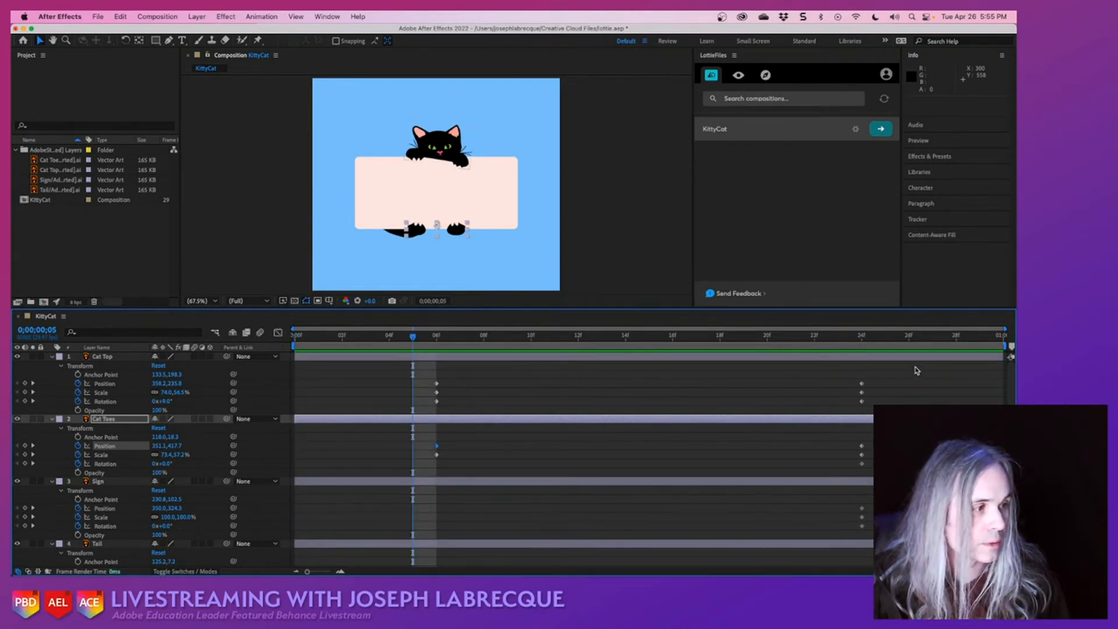
- Apply Easy Ease to all starting and ending keyframes of the four cat layers
{"action": "left_click_drag", "start_coordinate": [915, 370], "coordinate": [257, 571]}
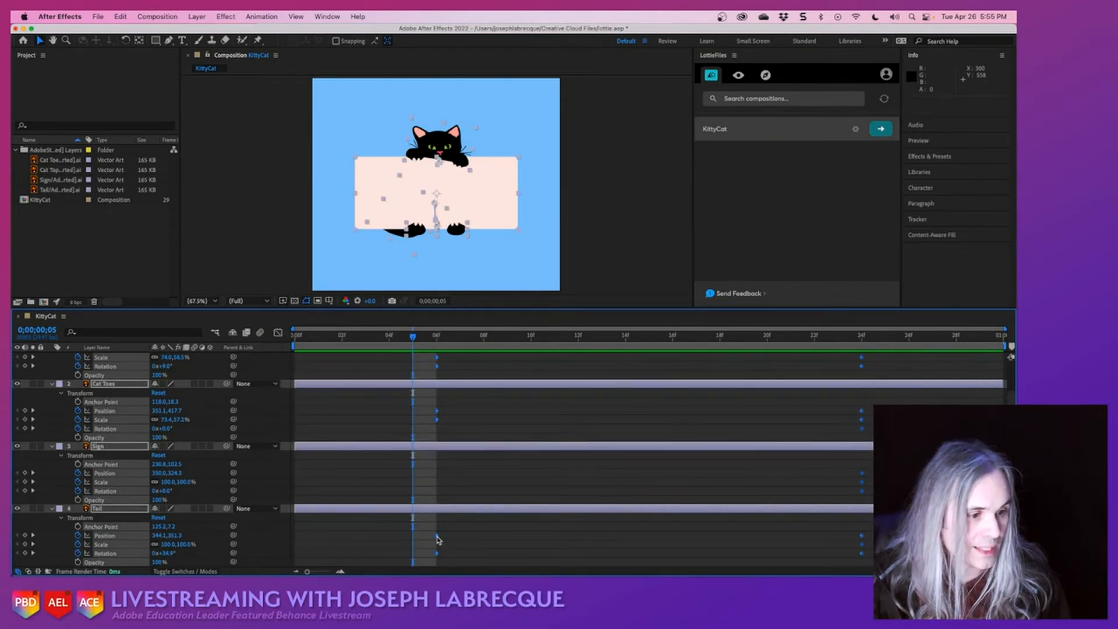
{"action": "right_click", "coordinate": [437, 538]}
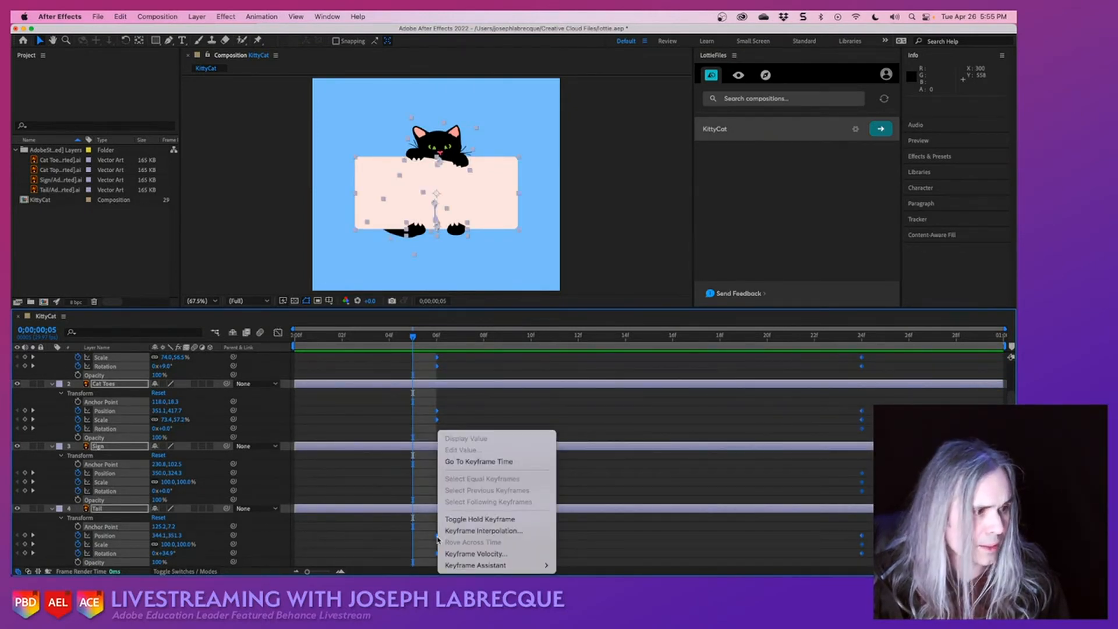
{"action": "mouse_move", "coordinate": [504, 565]}
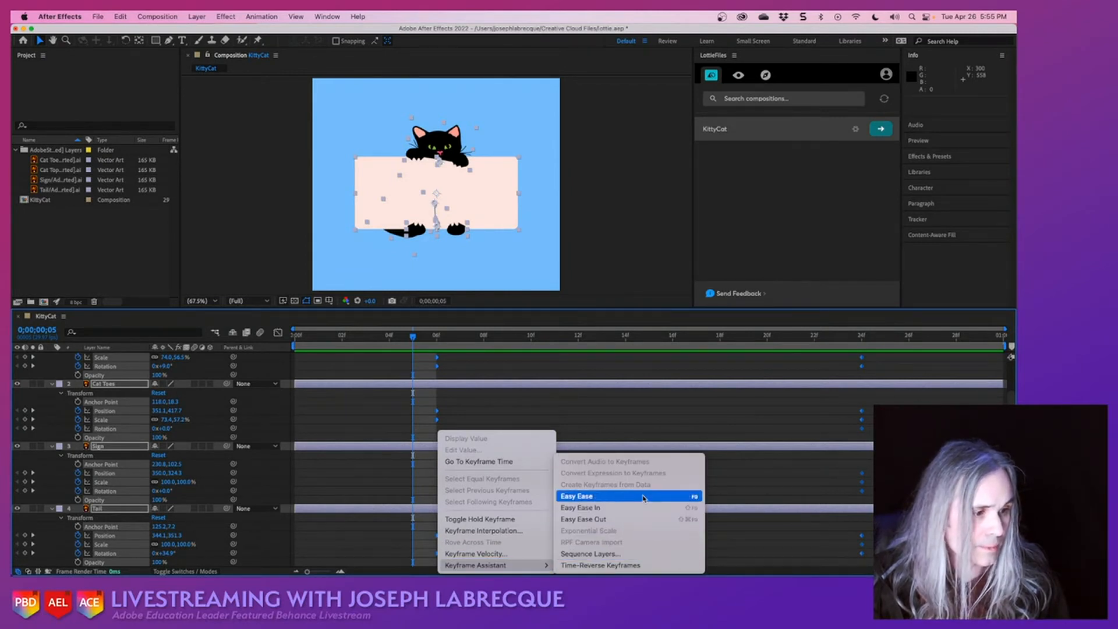
{"action": "left_click", "coordinate": [643, 499]}
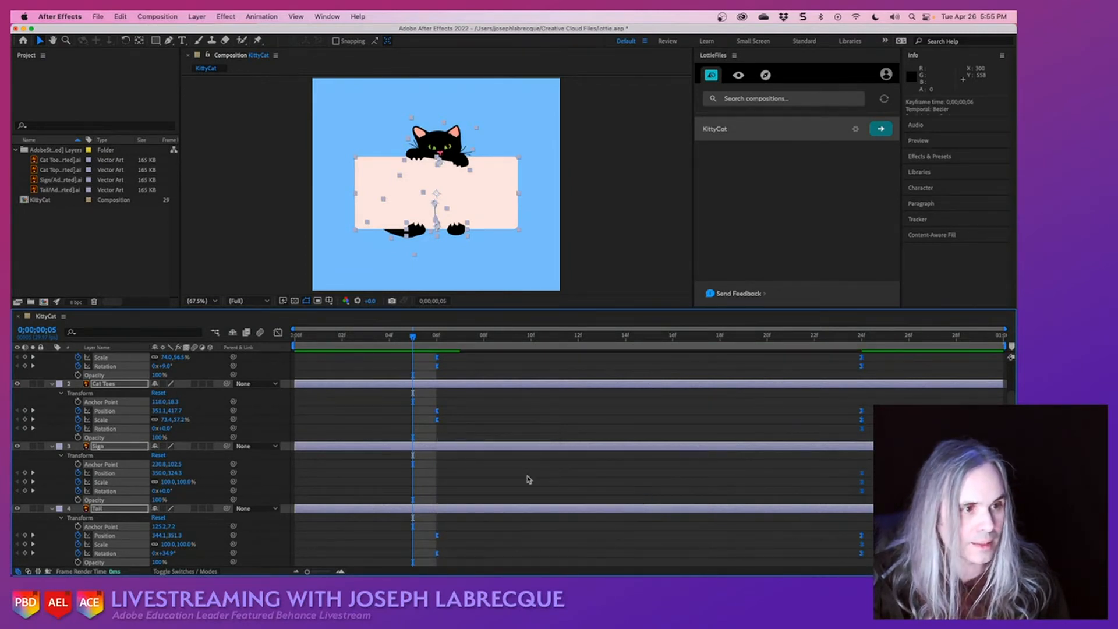
- Preview the eased cat animation, step back to about frame 0;00;00;08, and save the project
{"action": "key", "text": "space"}
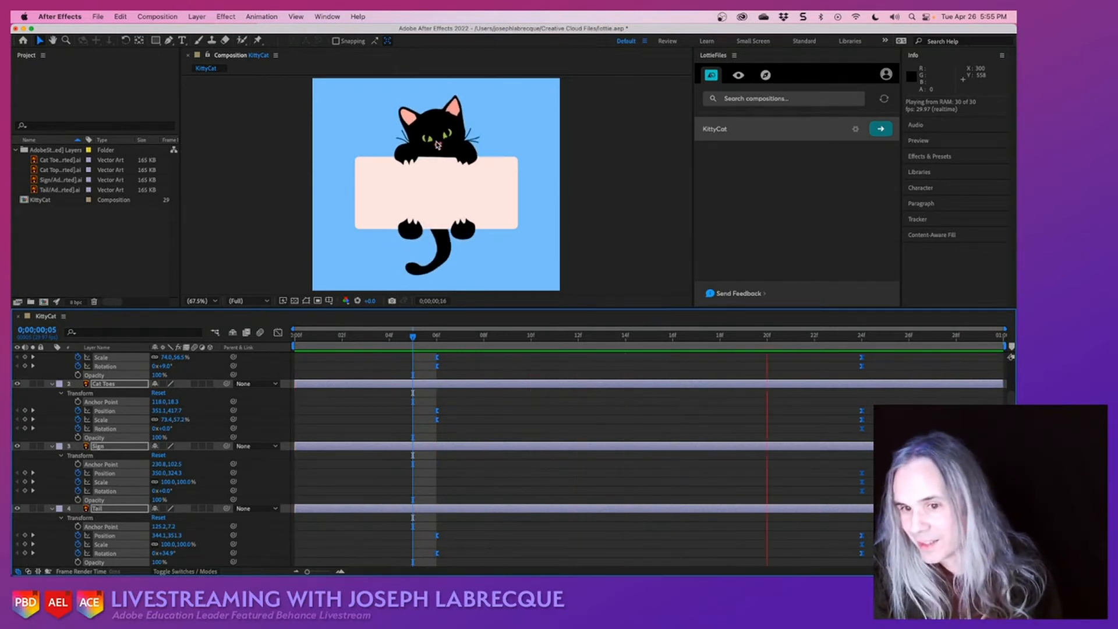
{"action": "key", "text": "space"}
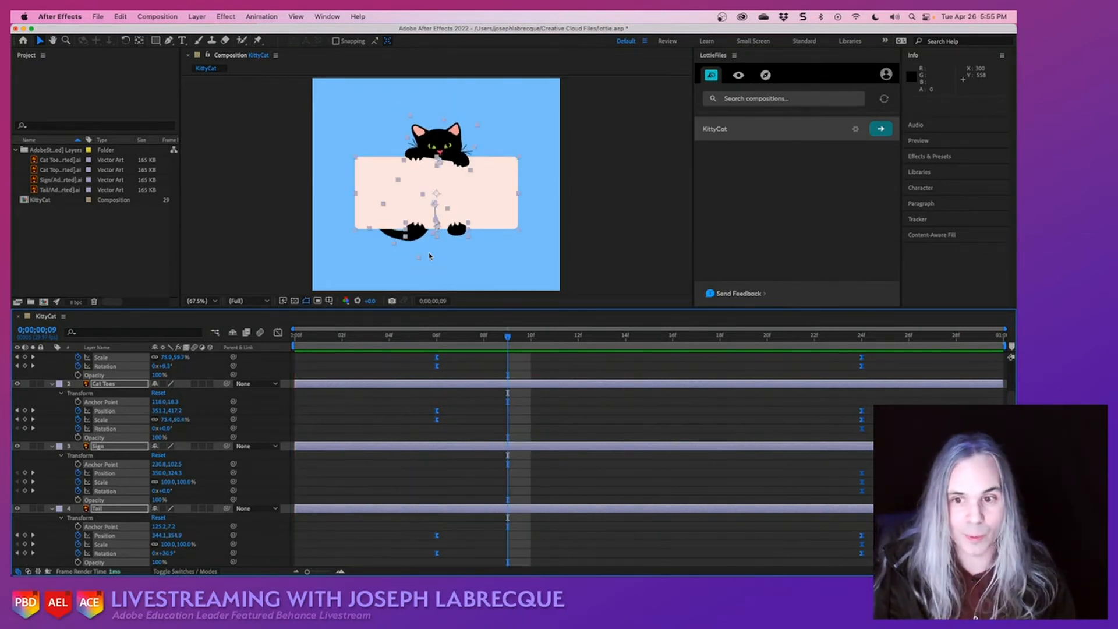
{"action": "key", "text": "Page_Up"}
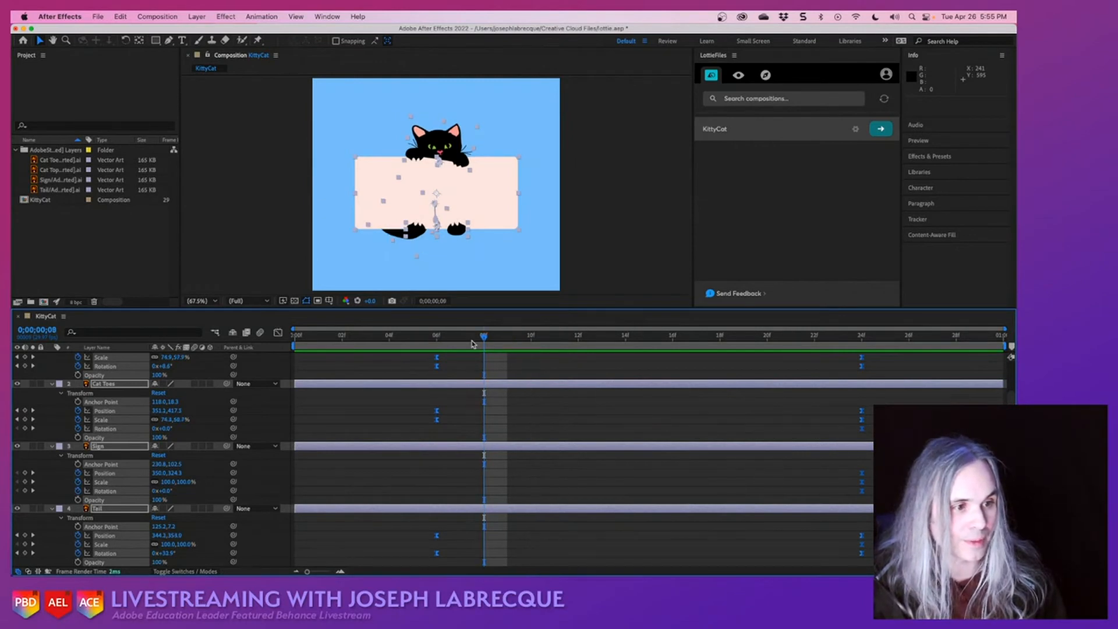
{"action": "key", "text": "super+s"}
- Deselect the layers, enlarge the composition view above the timeline, and go to frame 0;00;00;21
{"action": "left_click", "coordinate": [831, 211]}
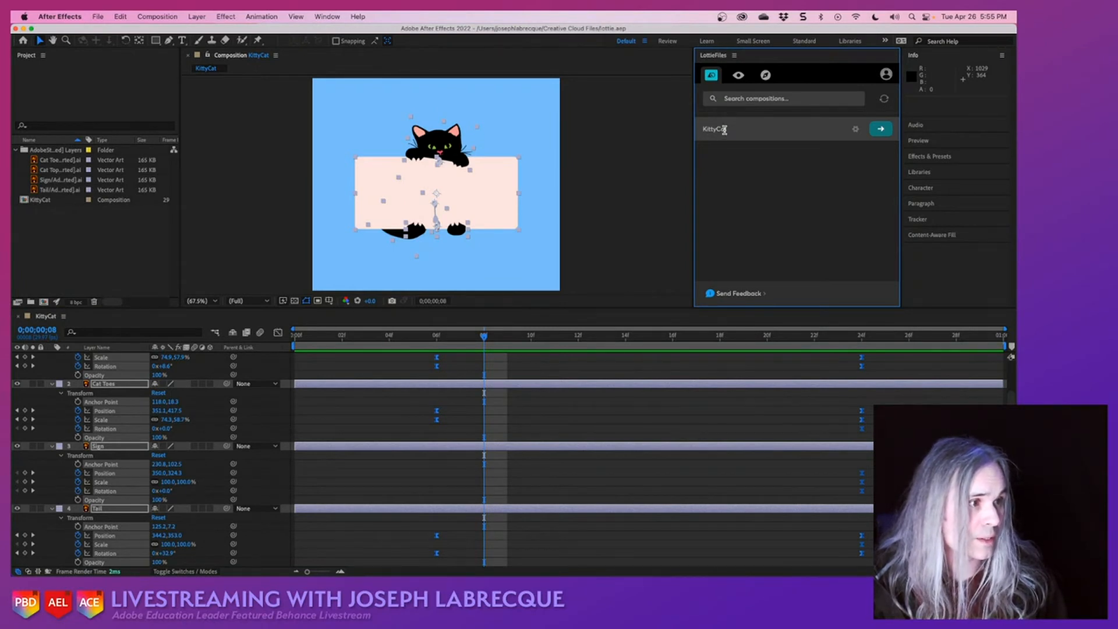
{"action": "left_click", "coordinate": [620, 184]}
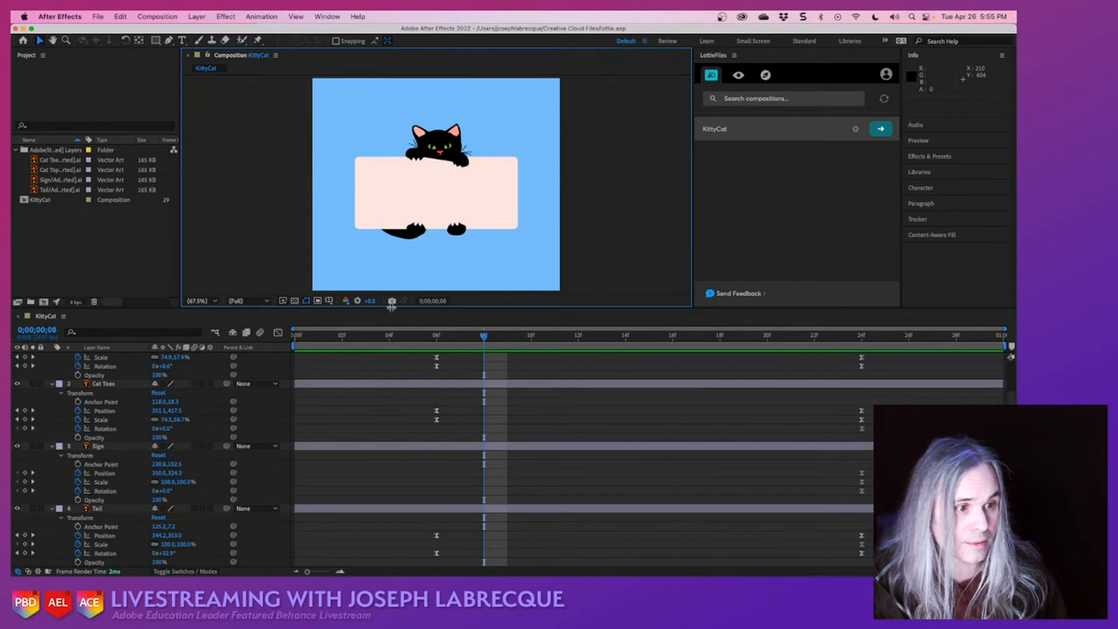
{"action": "left_click_drag", "start_coordinate": [391, 307], "coordinate": [369, 449]}
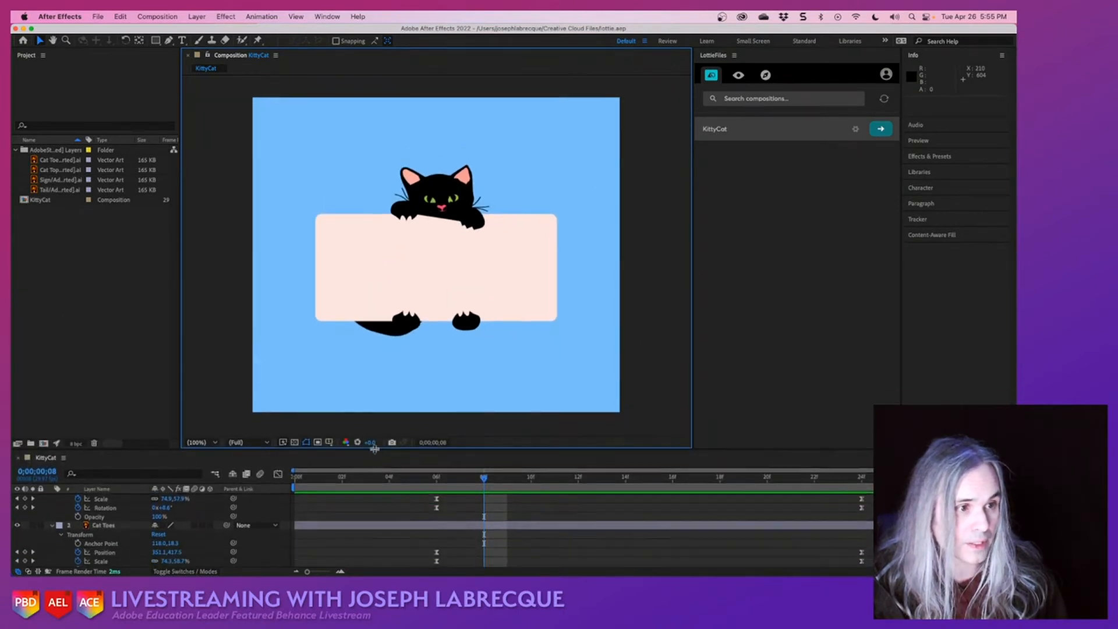
{"action": "left_click", "coordinate": [780, 483]}
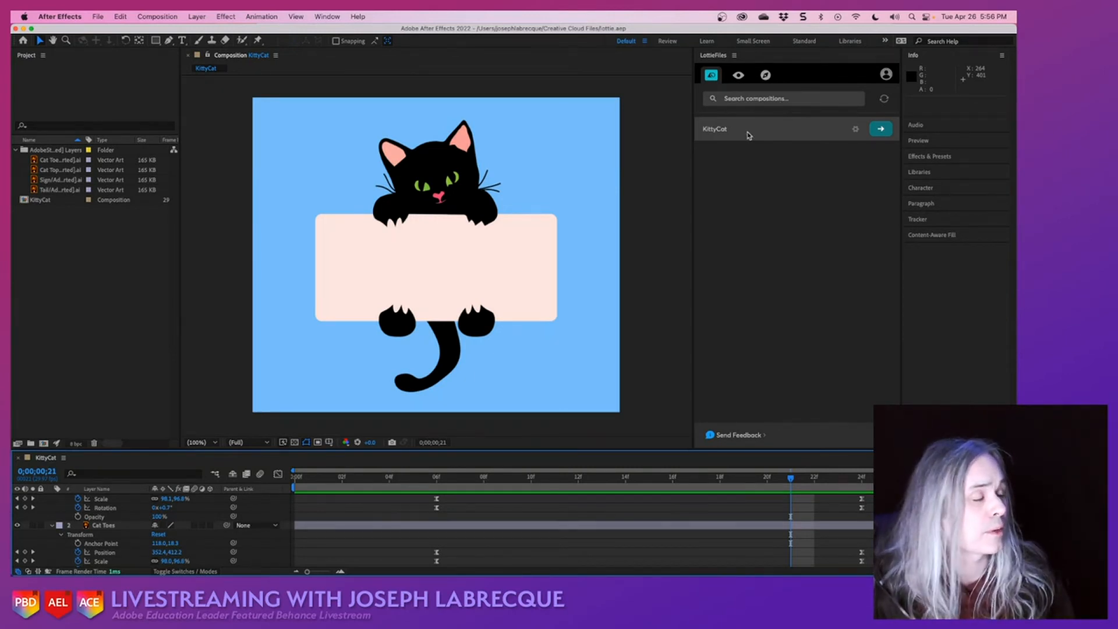
- Open the LottieFiles export settings for KittyCat and review the Lottie Metadata, Expressions and Assets (.jpg, .png) options
{"action": "left_click", "coordinate": [855, 130]}
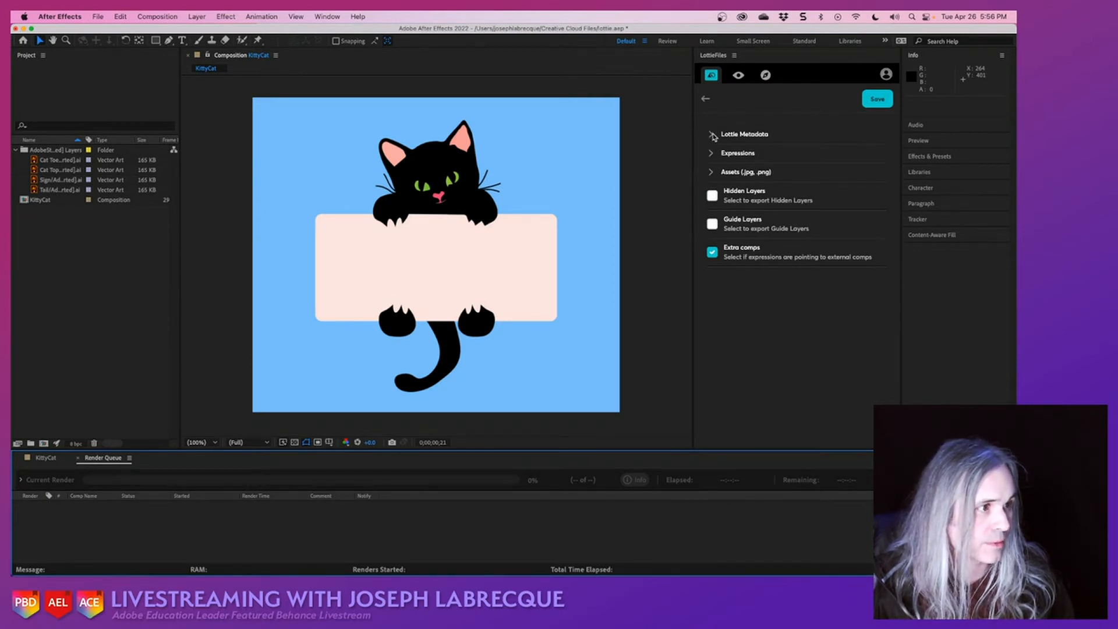
{"action": "left_click", "coordinate": [712, 135]}
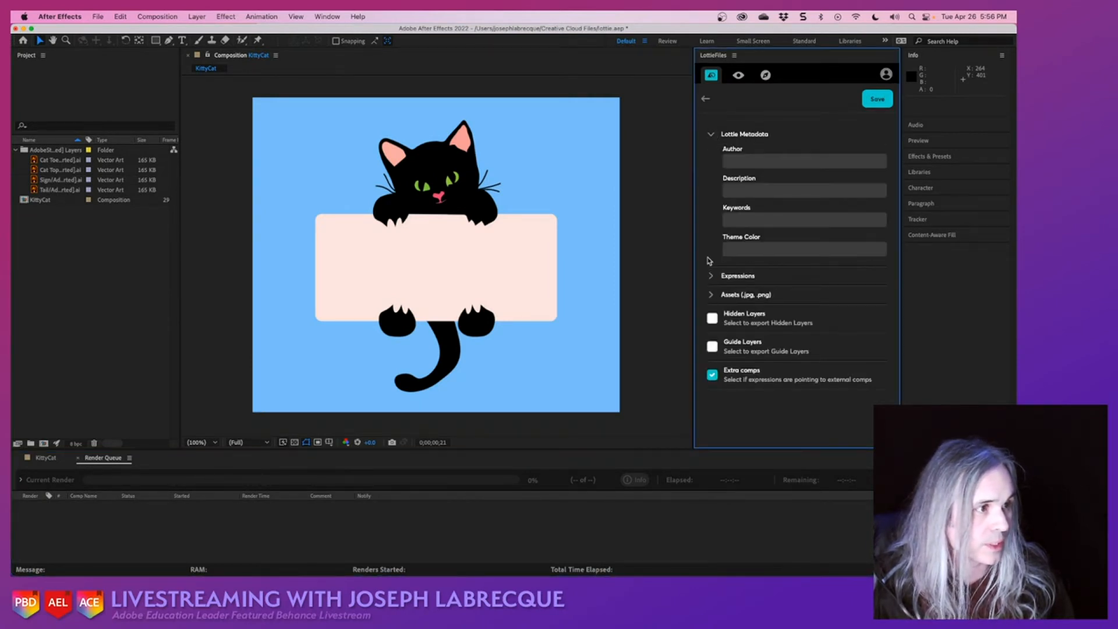
{"action": "left_click", "coordinate": [711, 135]}
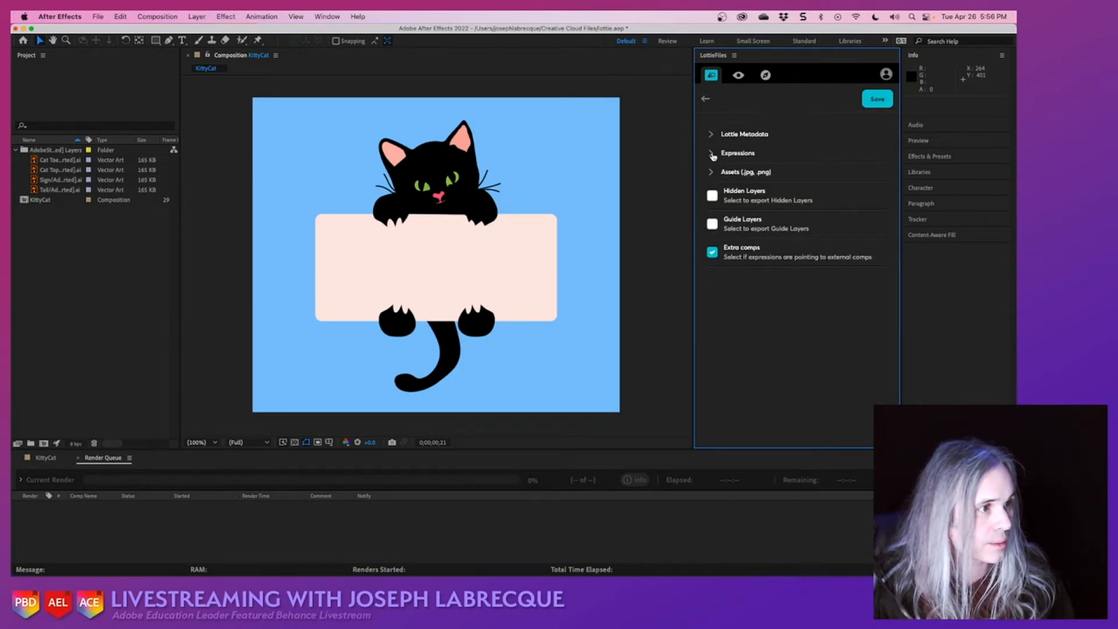
{"action": "left_click", "coordinate": [711, 154]}
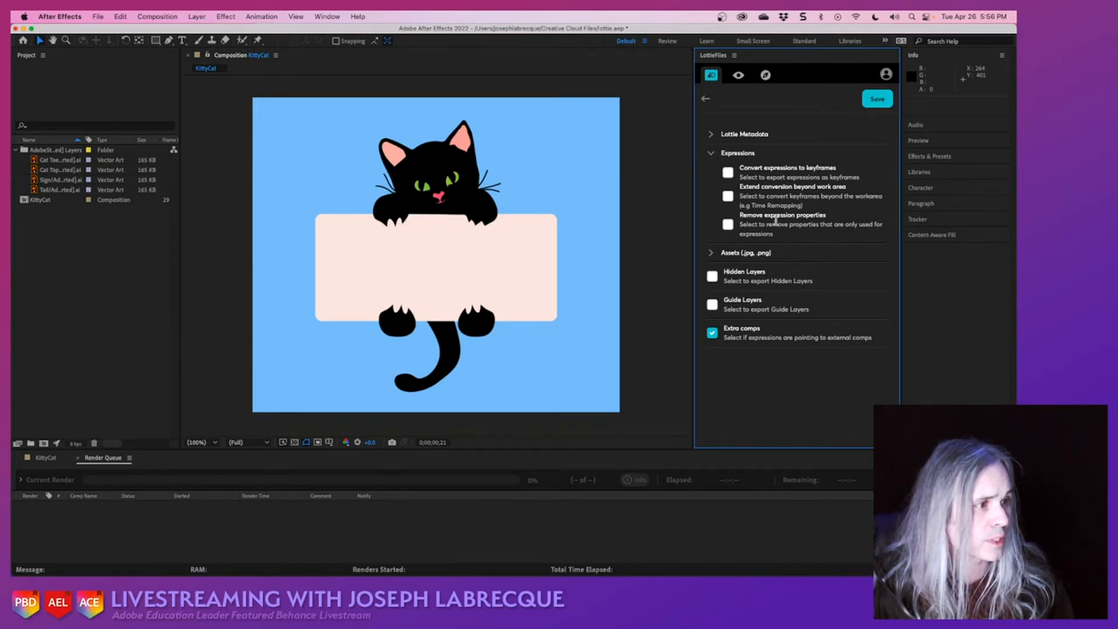
{"action": "left_click", "coordinate": [711, 155]}
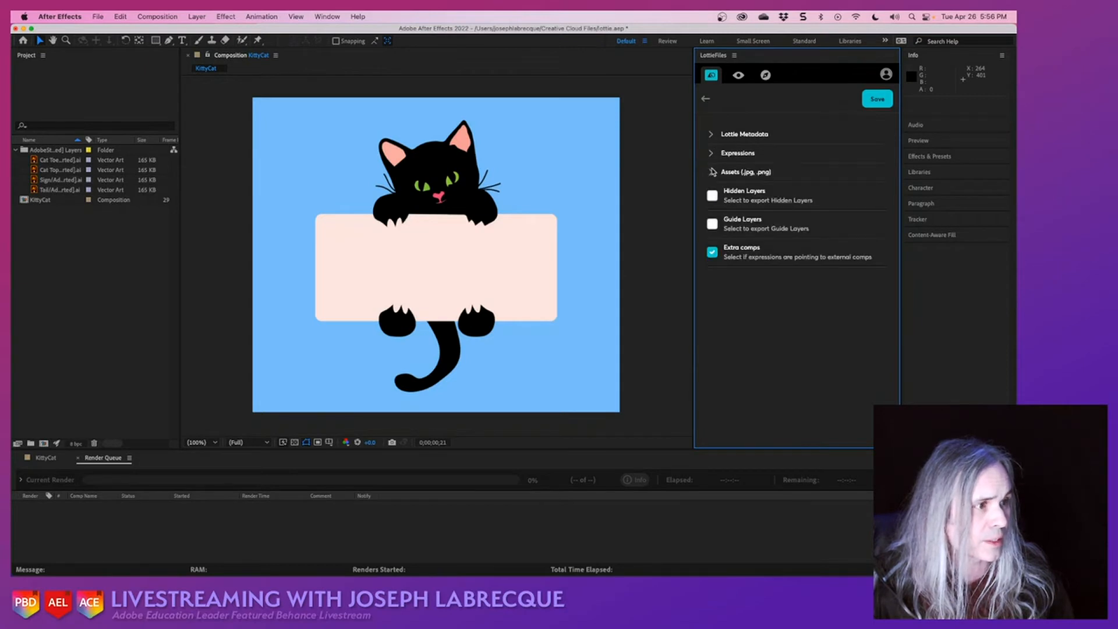
{"action": "left_click", "coordinate": [711, 172]}
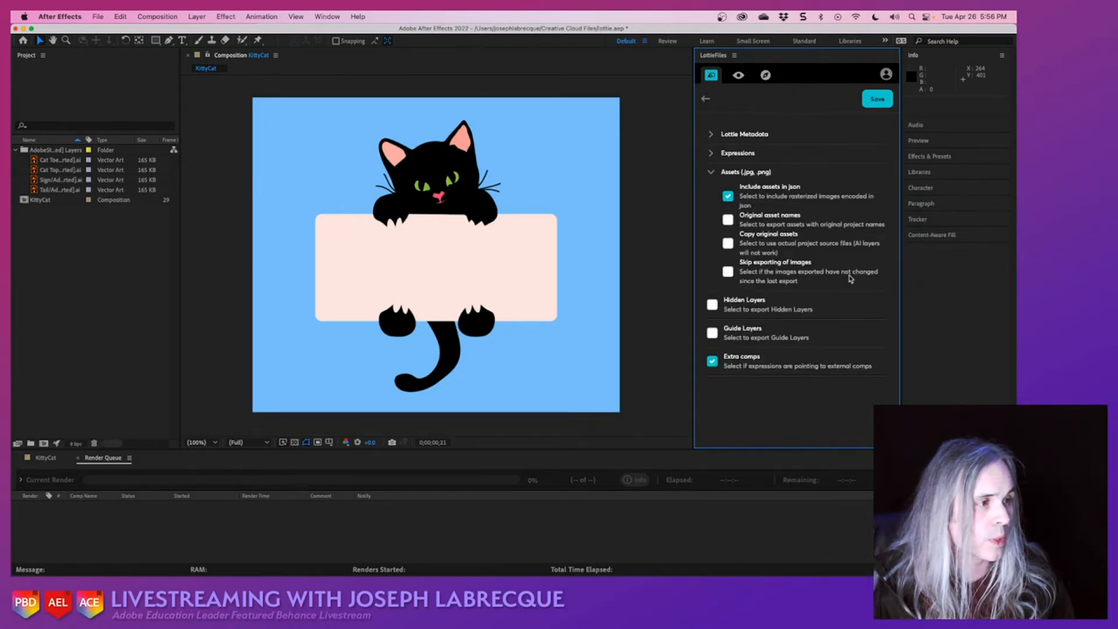
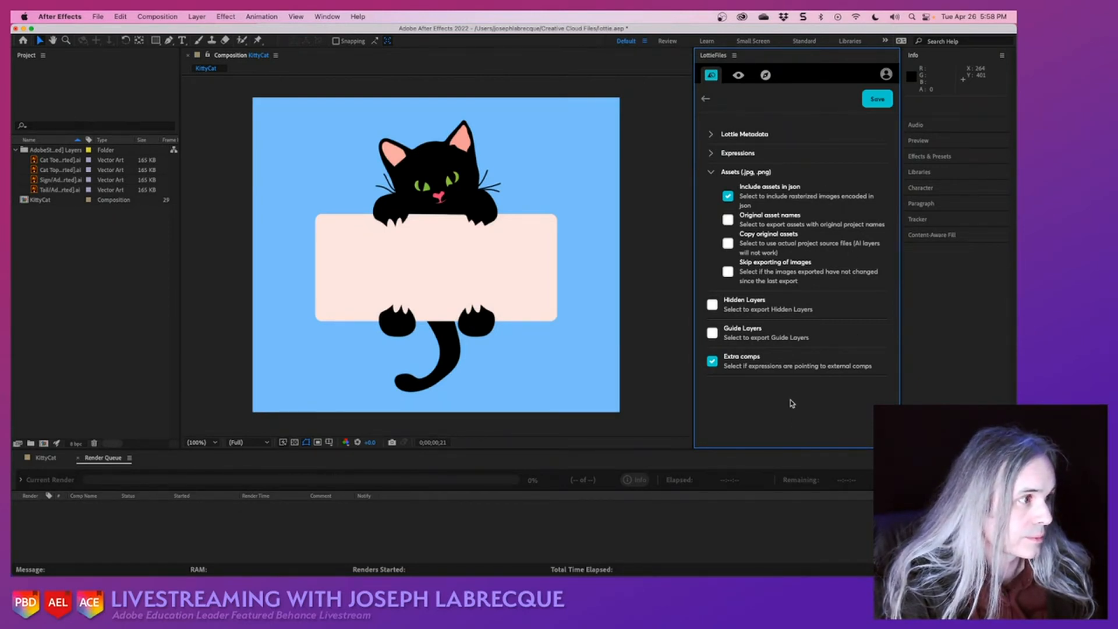
- Leave the export settings without saving and render the KittyCat composition as a Lottie preview in LottieFiles
{"action": "left_click", "coordinate": [705, 98]}
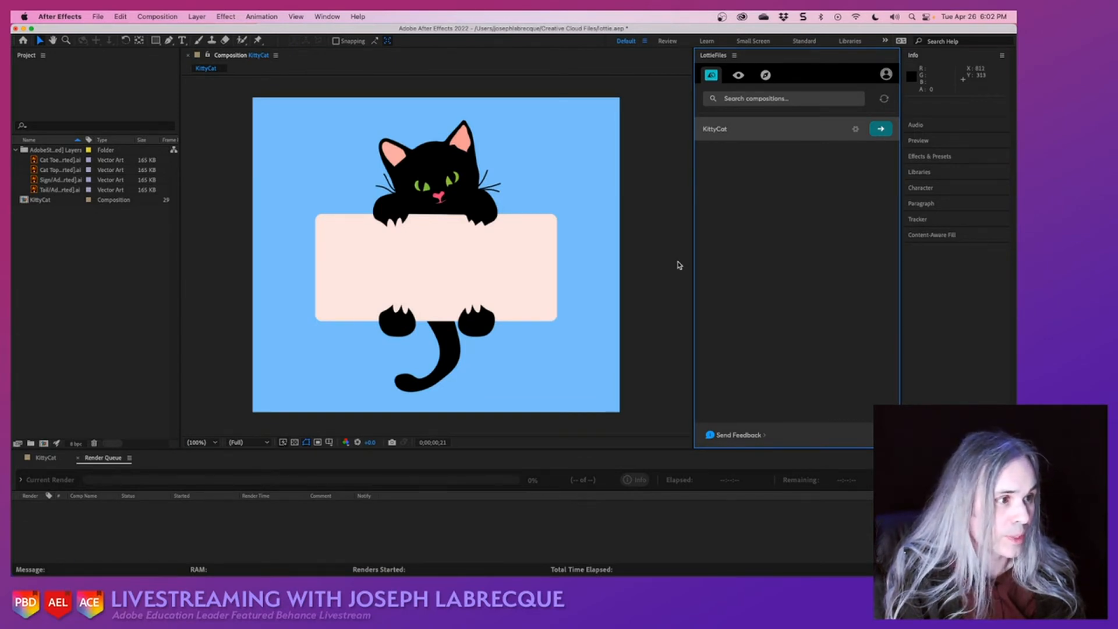
{"action": "left_click", "coordinate": [677, 263]}
{"action": "left_click", "coordinate": [755, 272]}
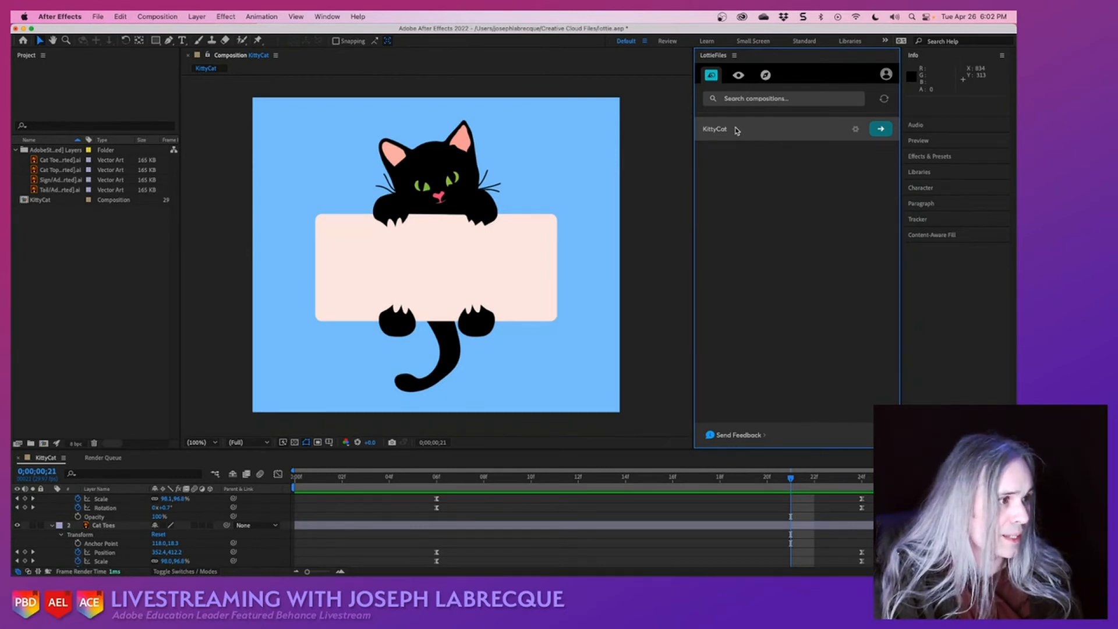
{"action": "left_click", "coordinate": [881, 130]}
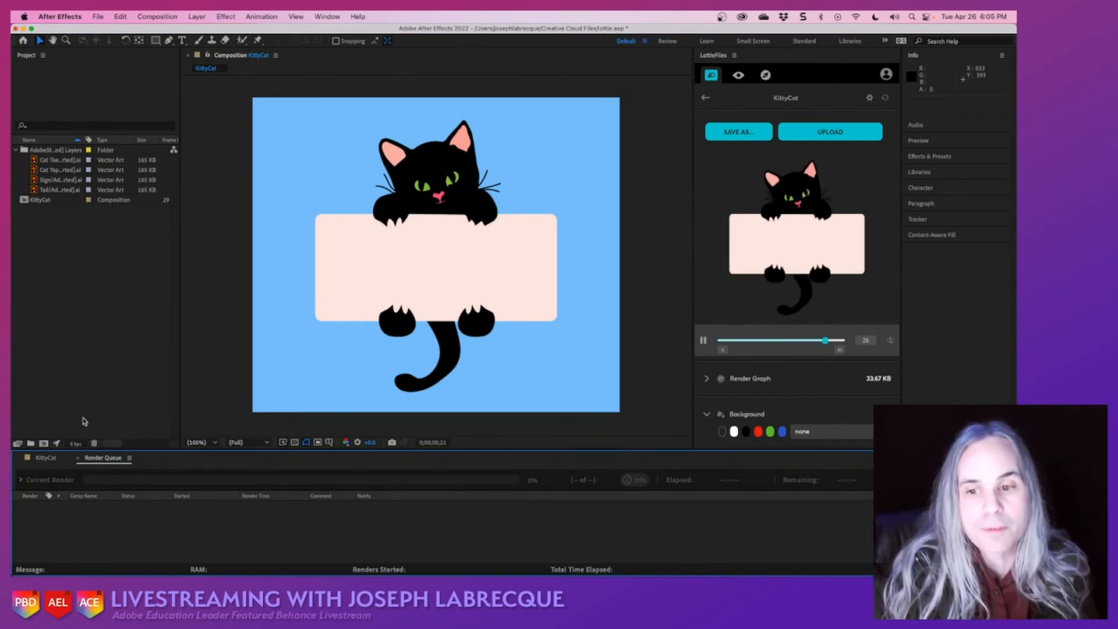
- Return to the KittyCat timeline and examine the Create options available for the Cat Toes layer
{"action": "left_click", "coordinate": [705, 99]}
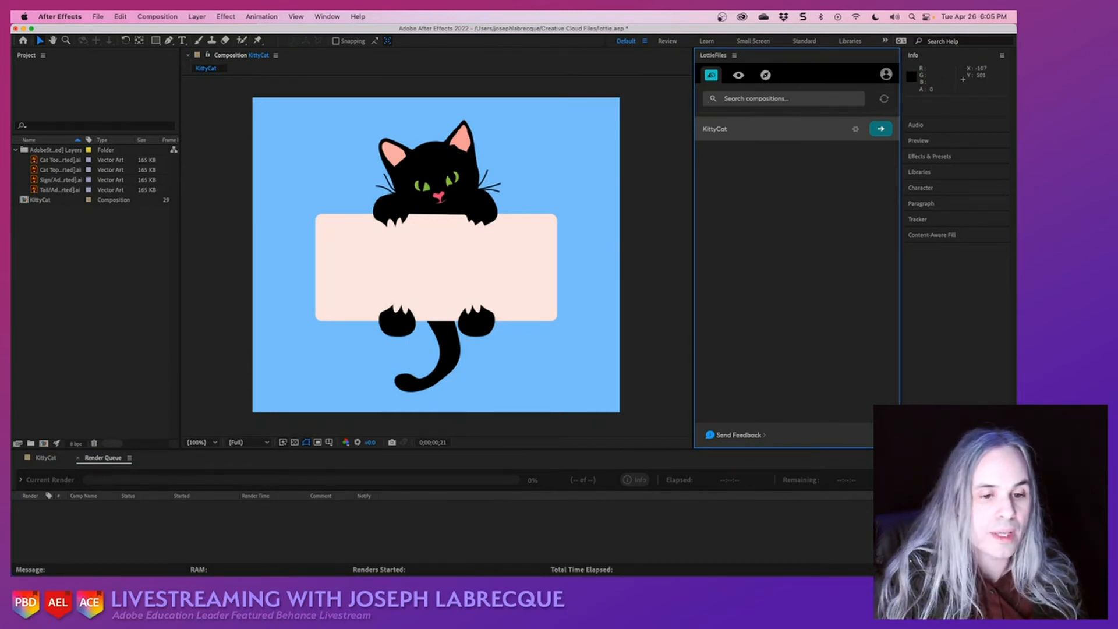
{"action": "left_click", "coordinate": [55, 459]}
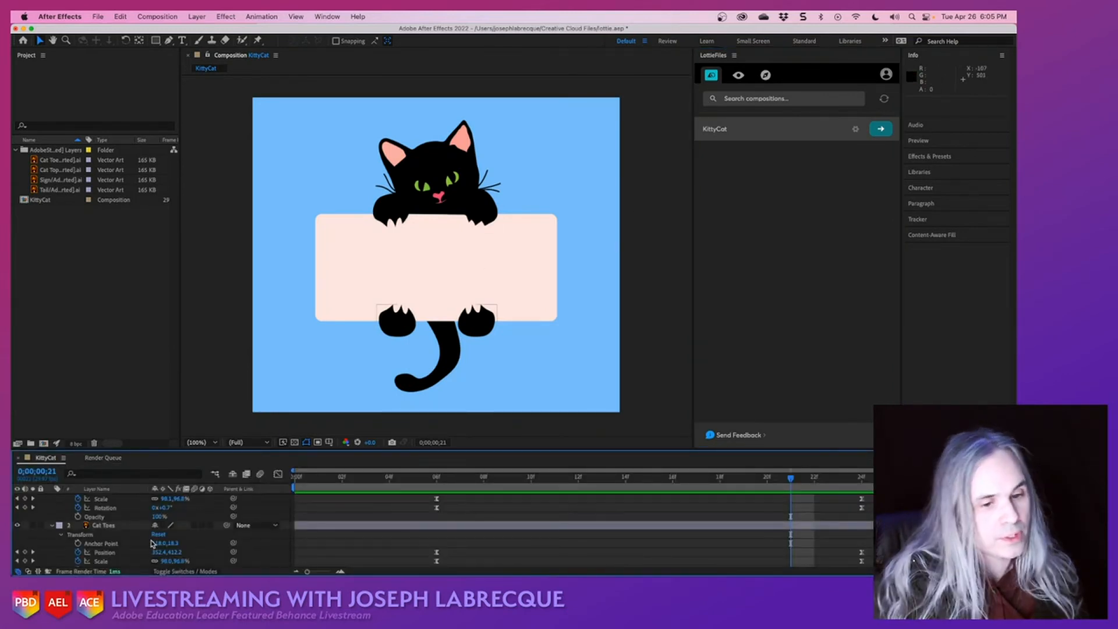
{"action": "left_click", "coordinate": [115, 527]}
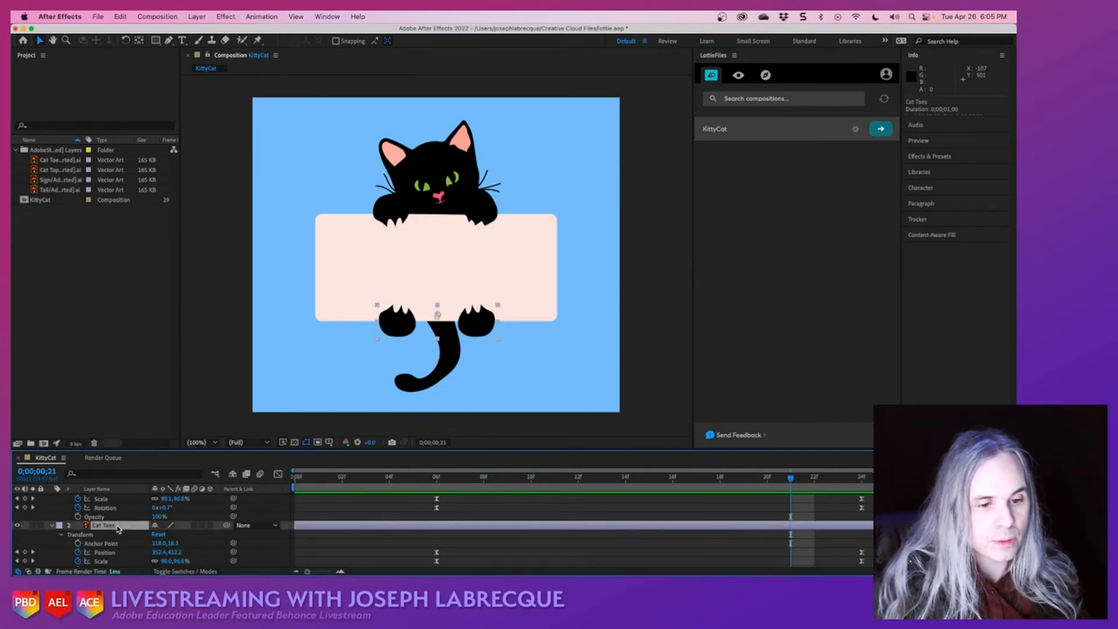
{"action": "right_click", "coordinate": [116, 528]}
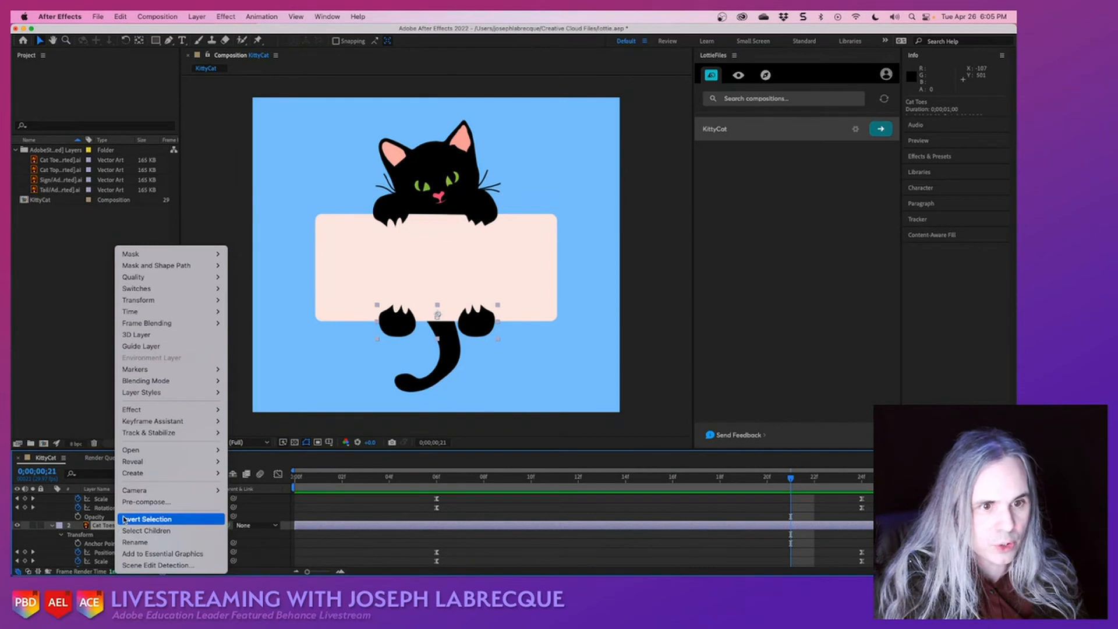
{"action": "mouse_move", "coordinate": [197, 427]}
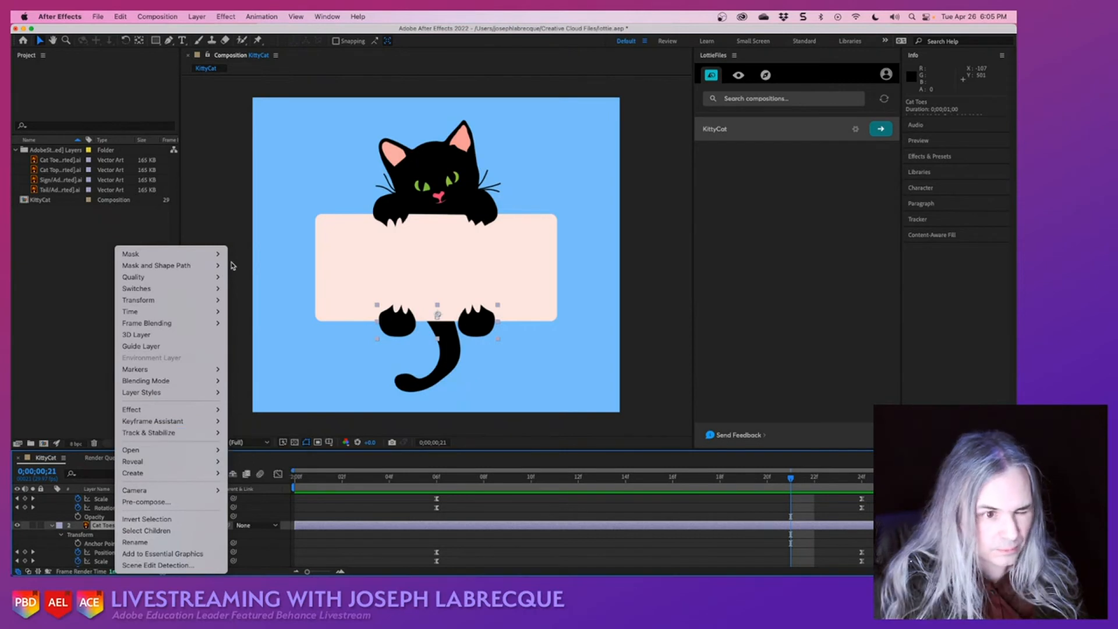
{"action": "mouse_move", "coordinate": [205, 302]}
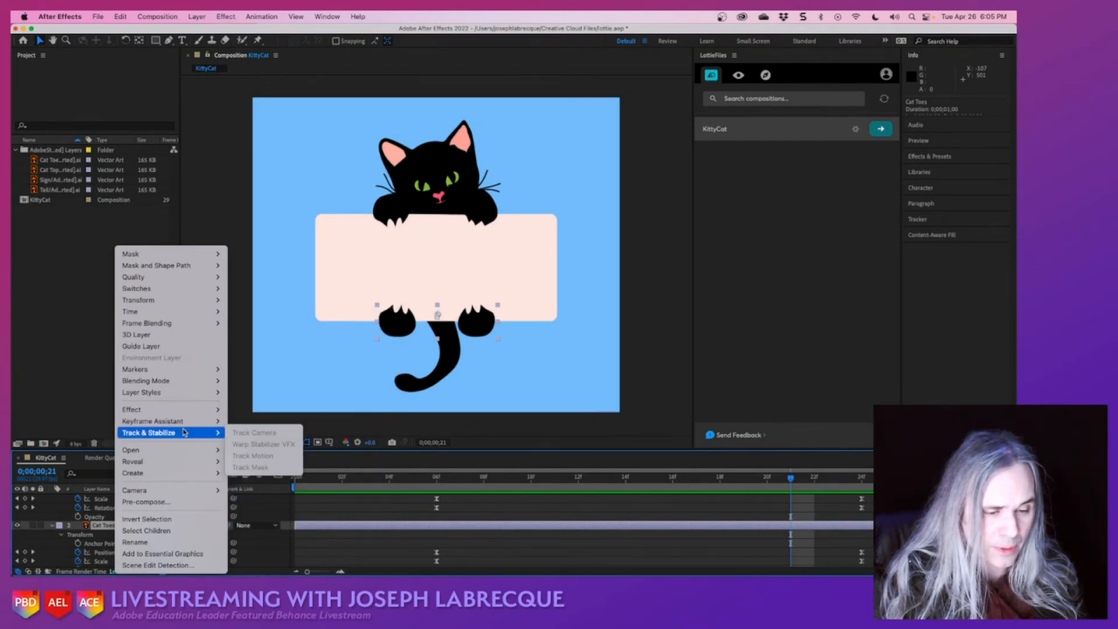
{"action": "mouse_move", "coordinate": [182, 476]}
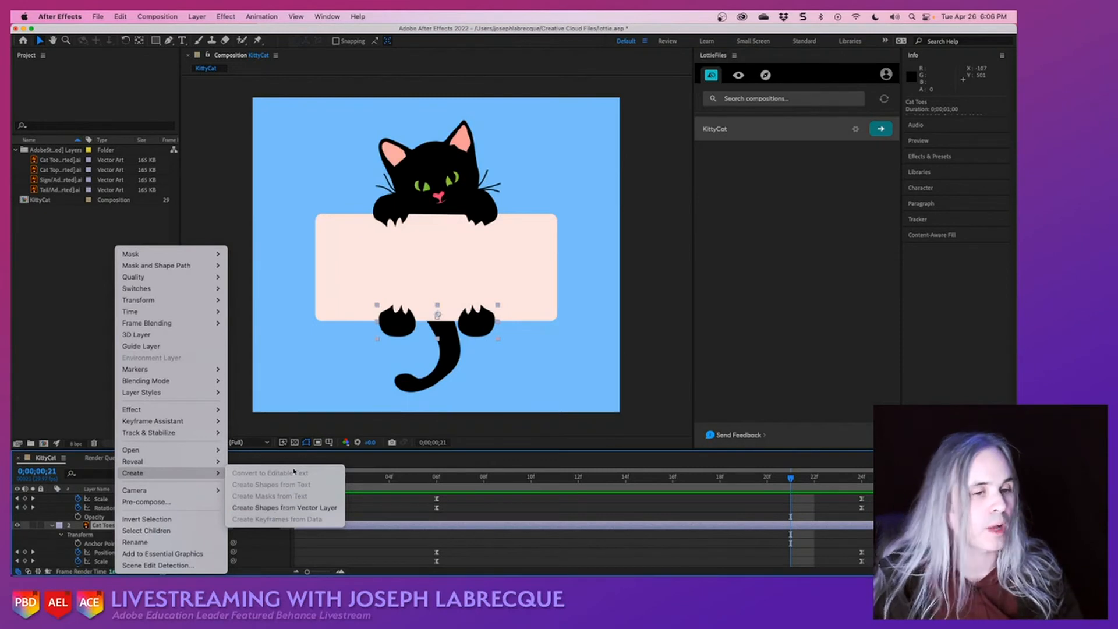
{"action": "left_click", "coordinate": [74, 358]}
- At the Cat Top layer's rotation keyframe at 0;00;00;06, rotate the layer to about 0.6°
{"action": "left_click", "coordinate": [406, 199]}
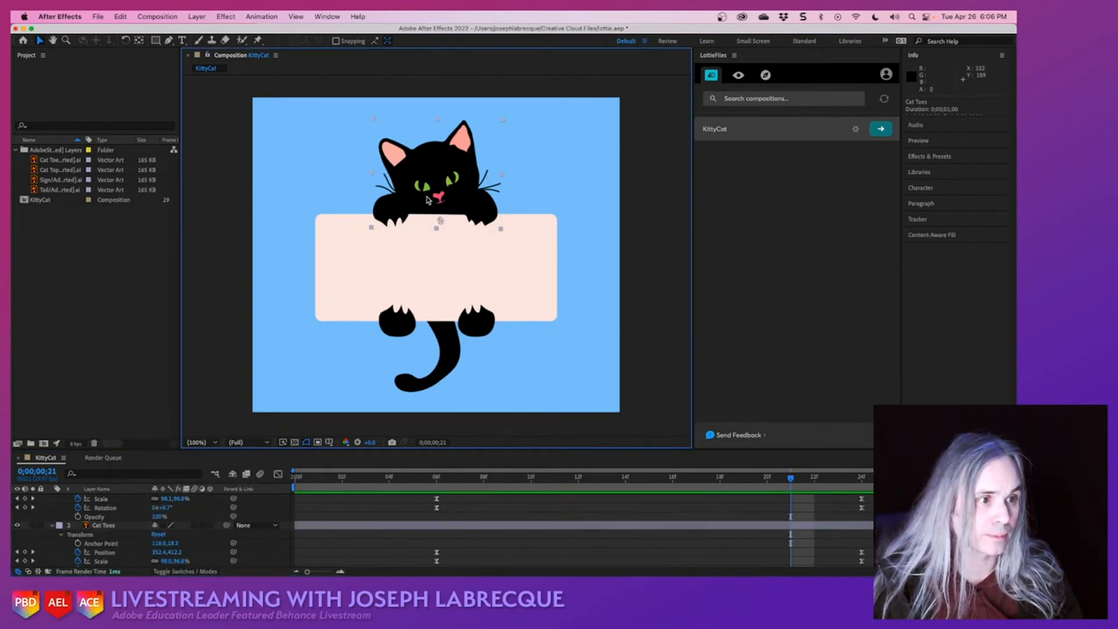
{"action": "left_click", "coordinate": [17, 508]}
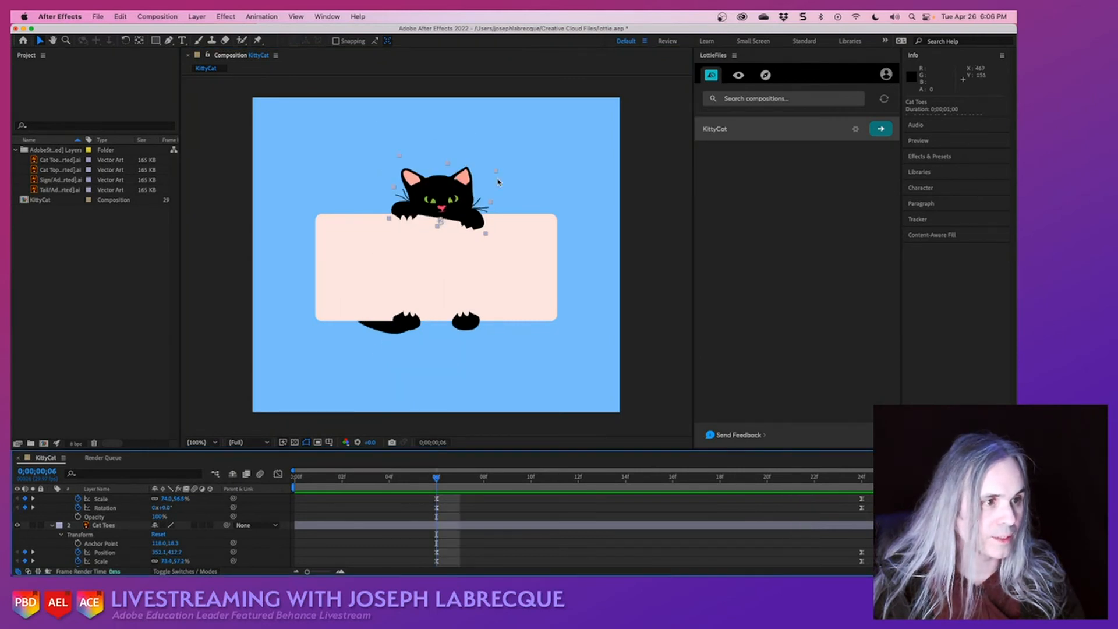
{"action": "left_click", "coordinate": [126, 40]}
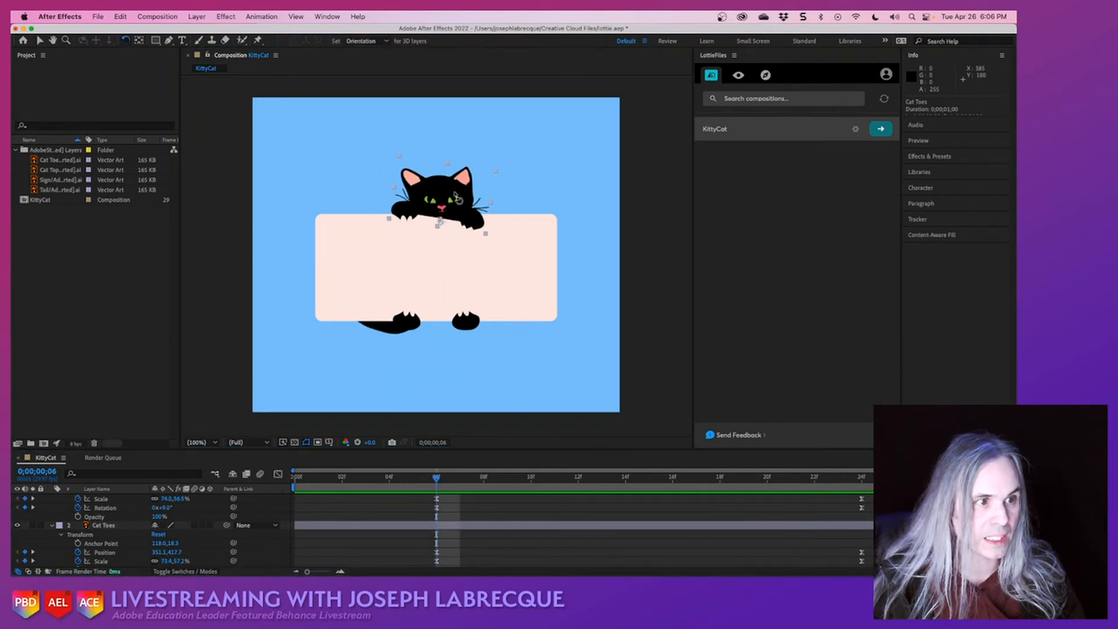
{"action": "left_click_drag", "start_coordinate": [498, 174], "coordinate": [492, 165]}
{"action": "left_click", "coordinate": [40, 40]}
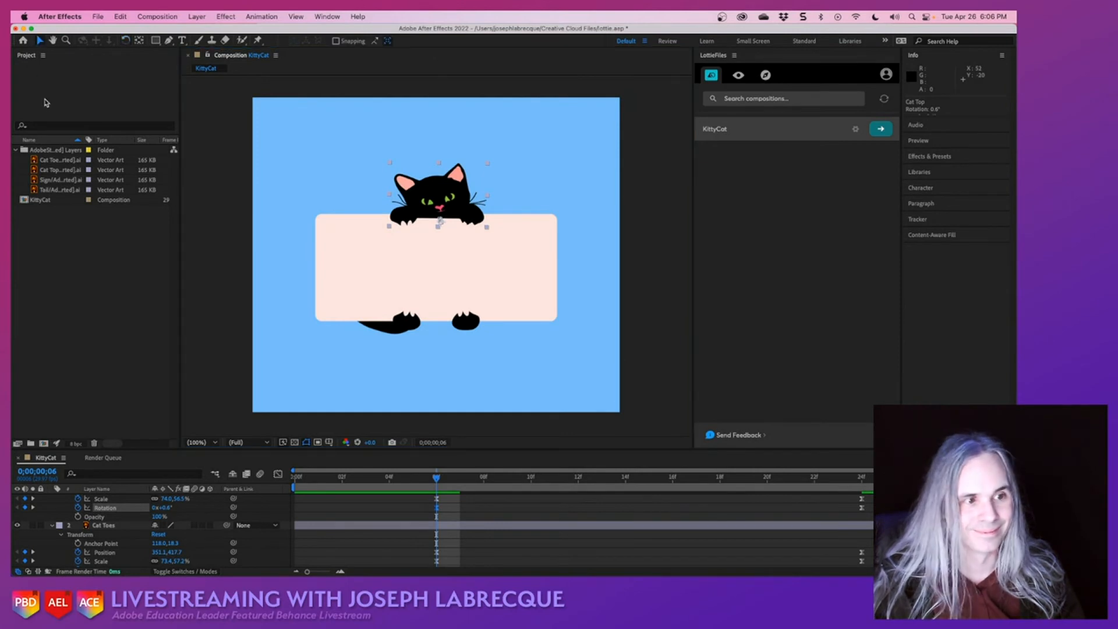
- Nudge the Cat Top layer slightly upward so its paws sit on the sign's upper edge, and save the project
{"action": "key", "text": "shift+Up"}
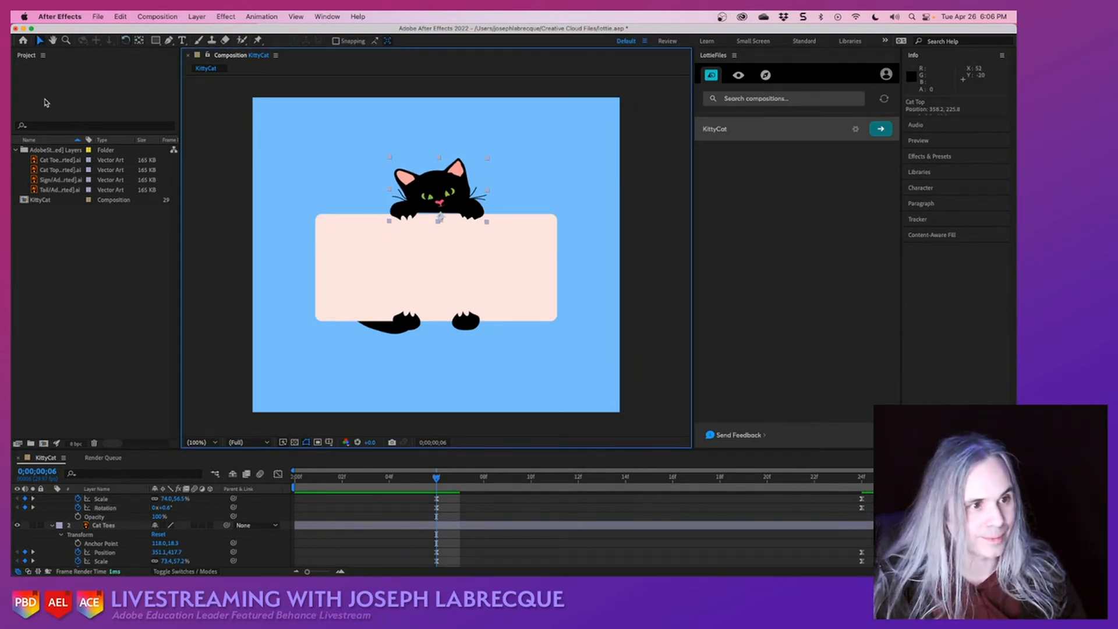
{"action": "key", "text": "Down"}
{"action": "key", "text": "Down"}
{"action": "key", "text": "Down"}
{"action": "key", "text": "Down"}
{"action": "key", "text": "Down"}
{"action": "key", "text": "Down"}
{"action": "key", "text": "Down"}
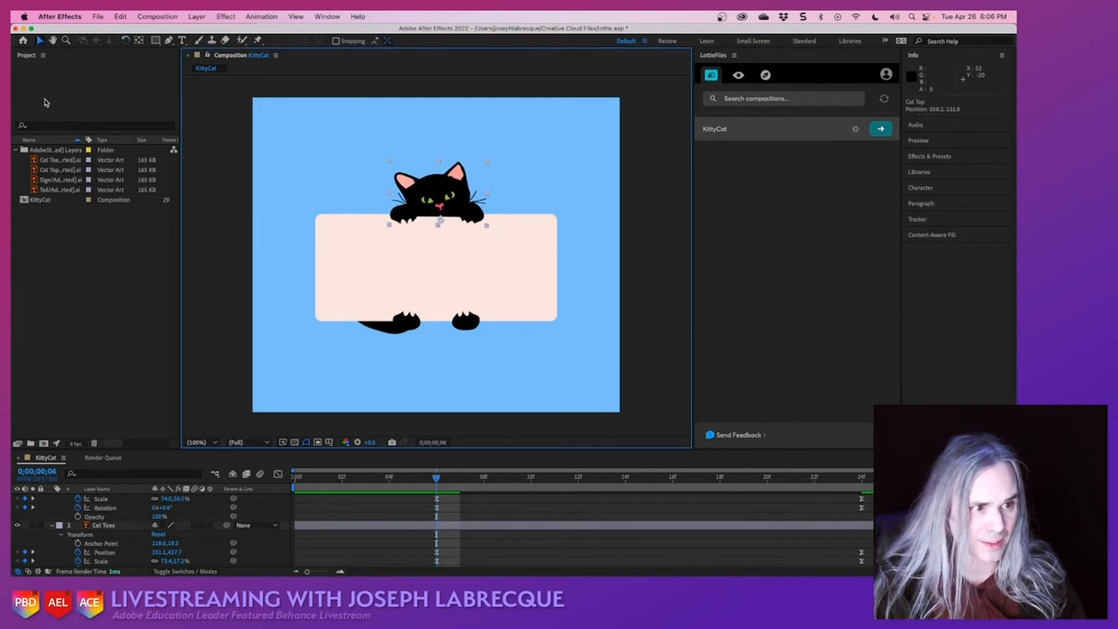
{"action": "key", "text": "Down"}
{"action": "key", "text": "super+s"}
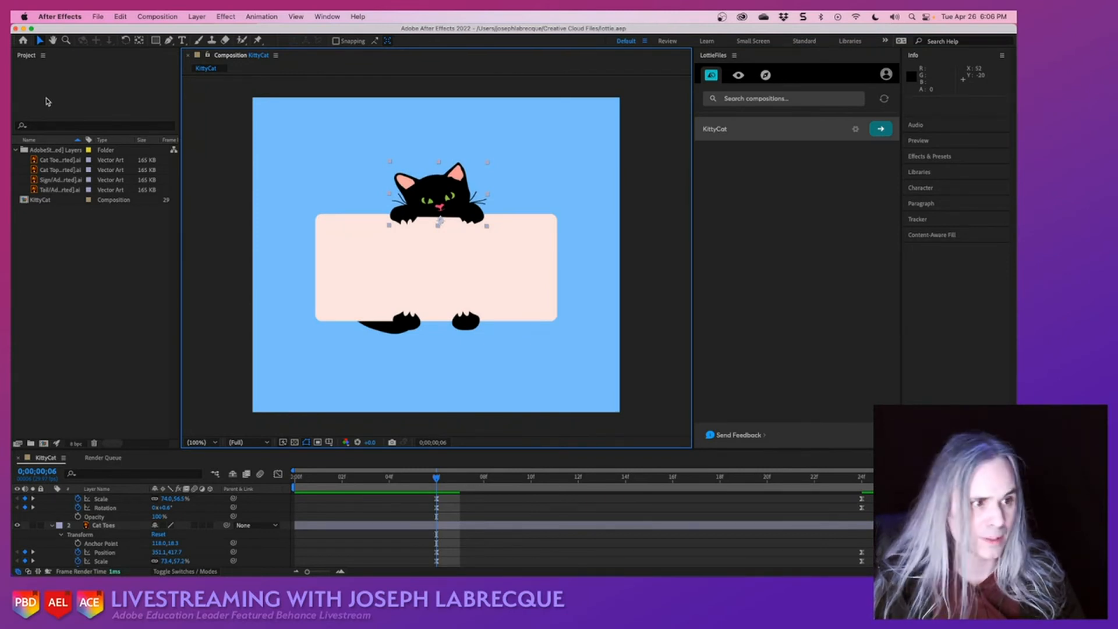
- Render the updated KittyCat composition as a Lottie preview again and return to its timeline
{"action": "left_click", "coordinate": [878, 129]}
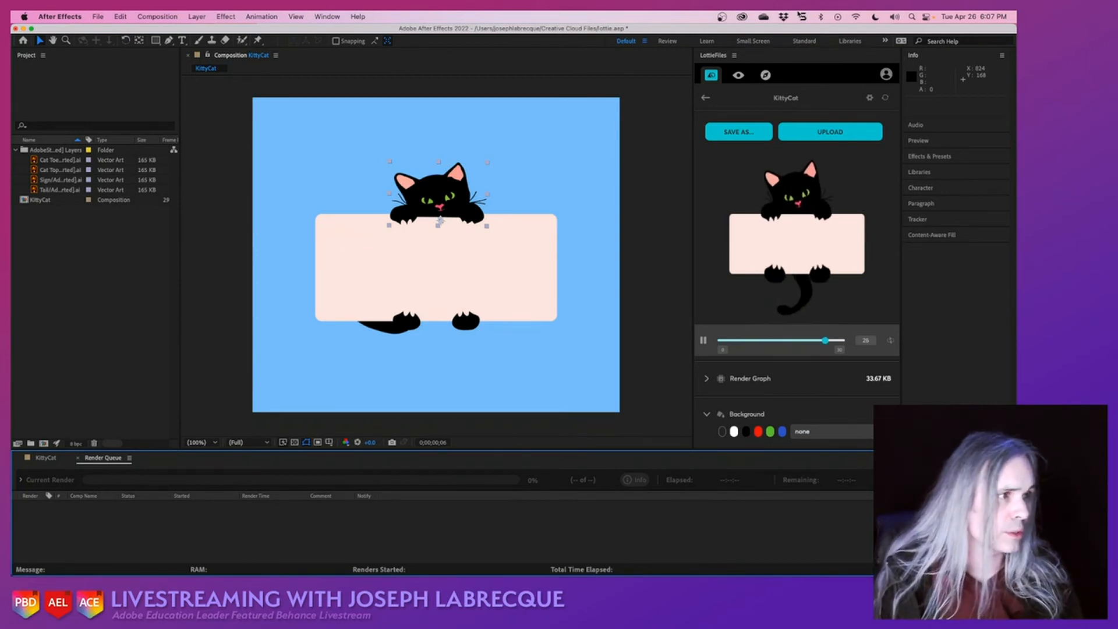
{"action": "left_click", "coordinate": [705, 98]}
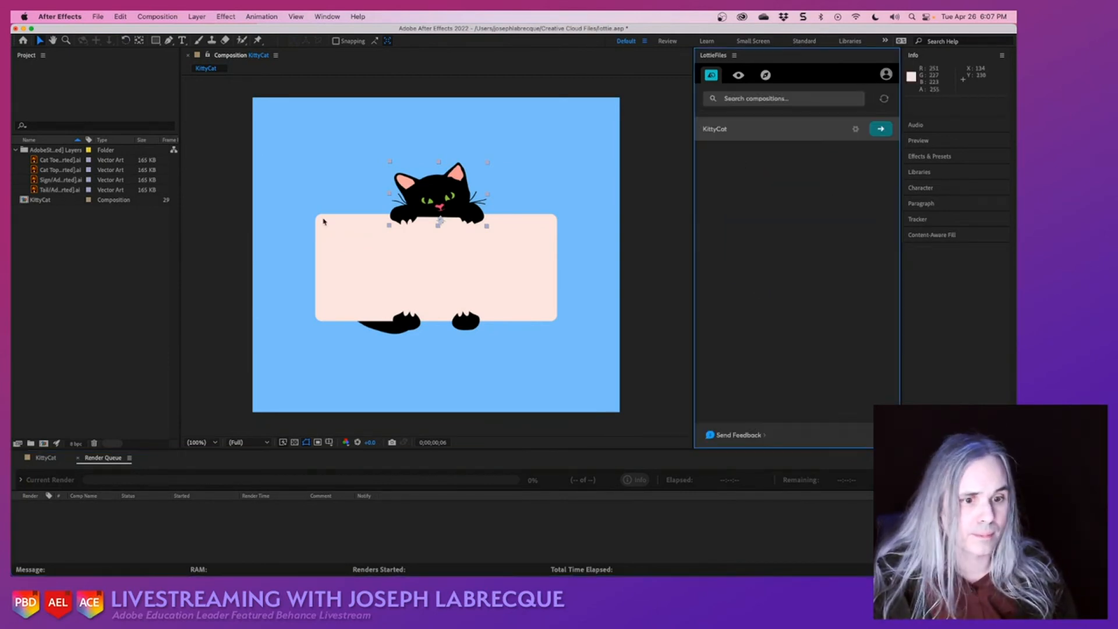
{"action": "left_click", "coordinate": [46, 458]}
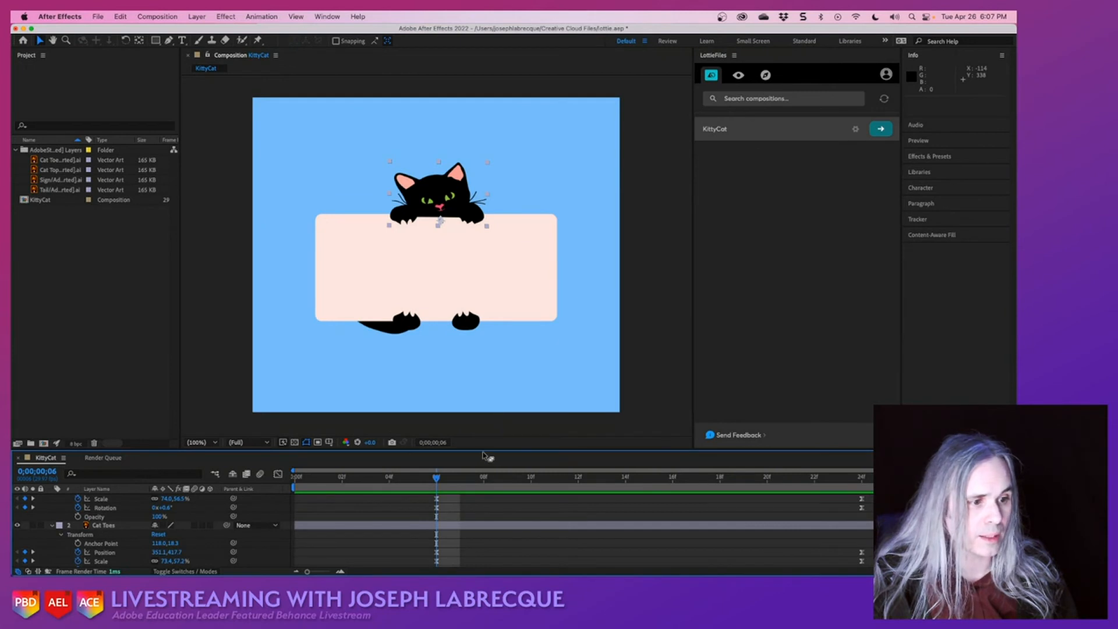
- Enlarge the timeline area and, at frame 0;00;00;29, rotate the Tail layer to about -60.1° and move it up to position 347.3, 397.0
{"action": "left_click_drag", "start_coordinate": [483, 450], "coordinate": [476, 312]}
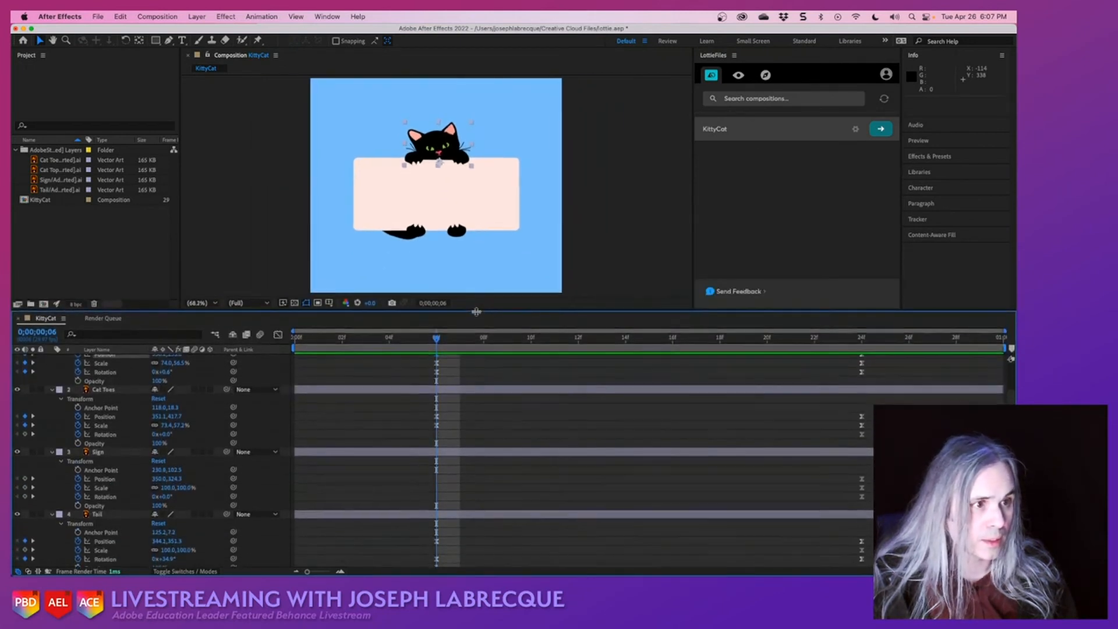
{"action": "left_click_drag", "start_coordinate": [436, 348], "coordinate": [870, 349]}
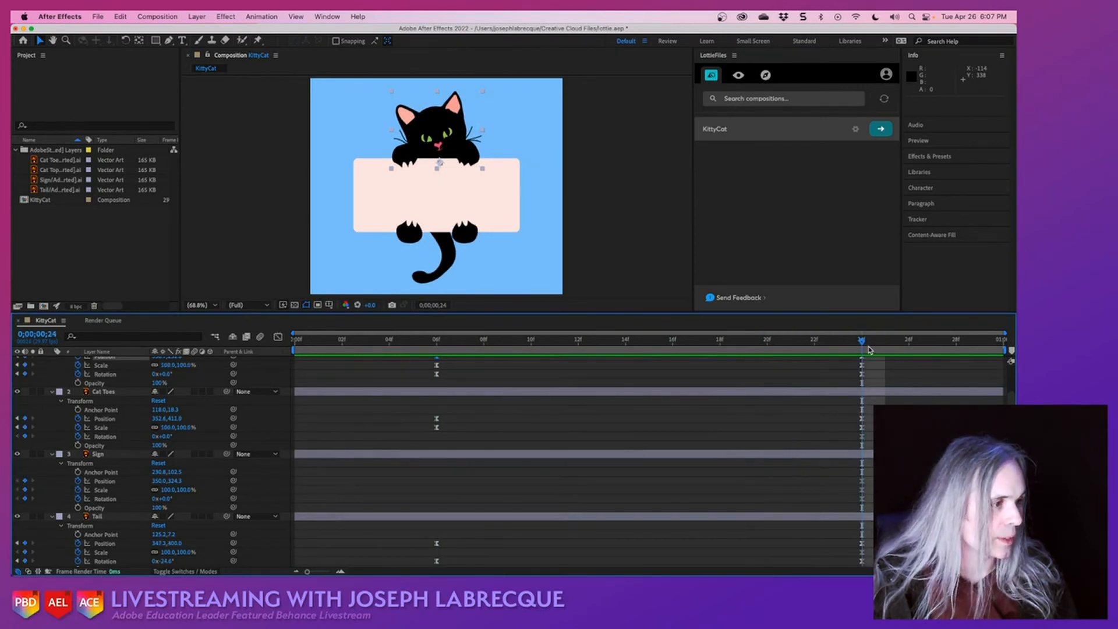
{"action": "left_click", "coordinate": [1005, 344]}
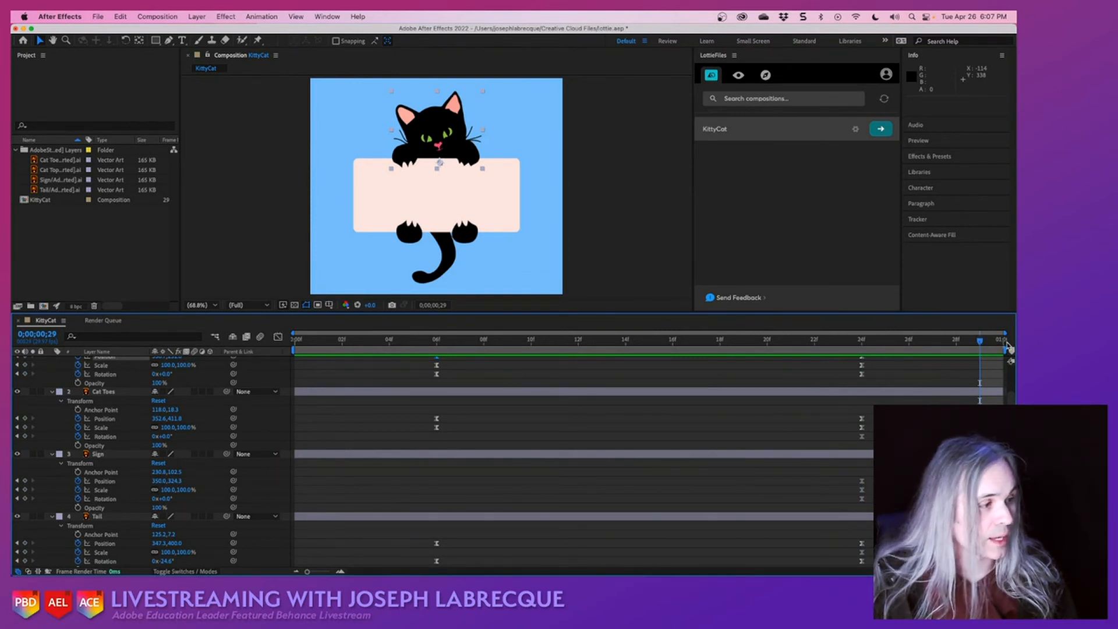
{"action": "left_click", "coordinate": [446, 263]}
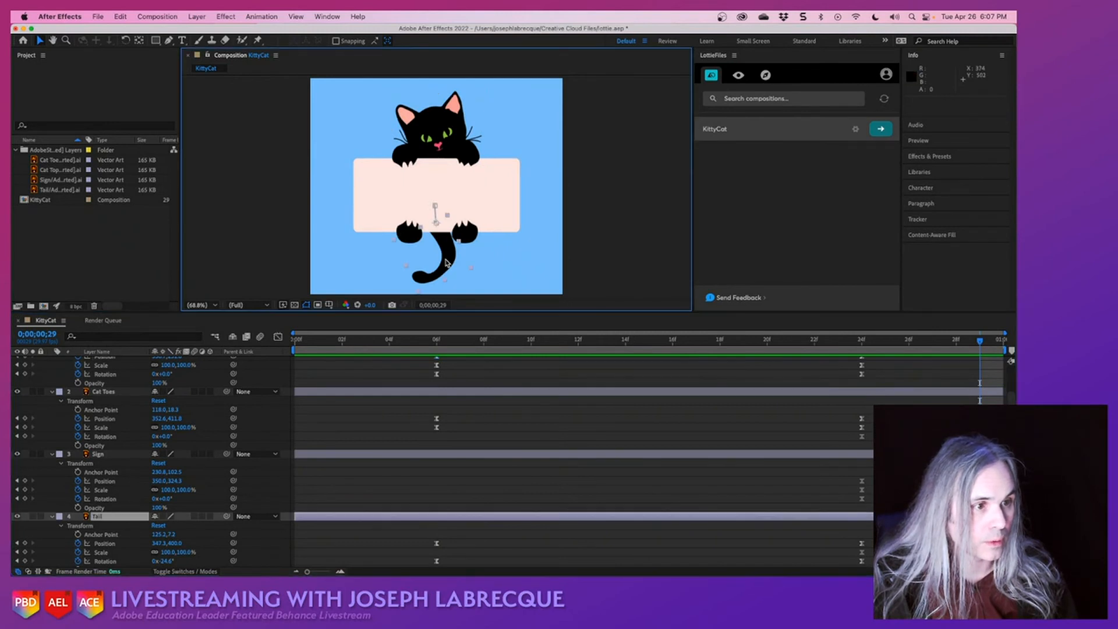
{"action": "left_click", "coordinate": [125, 41]}
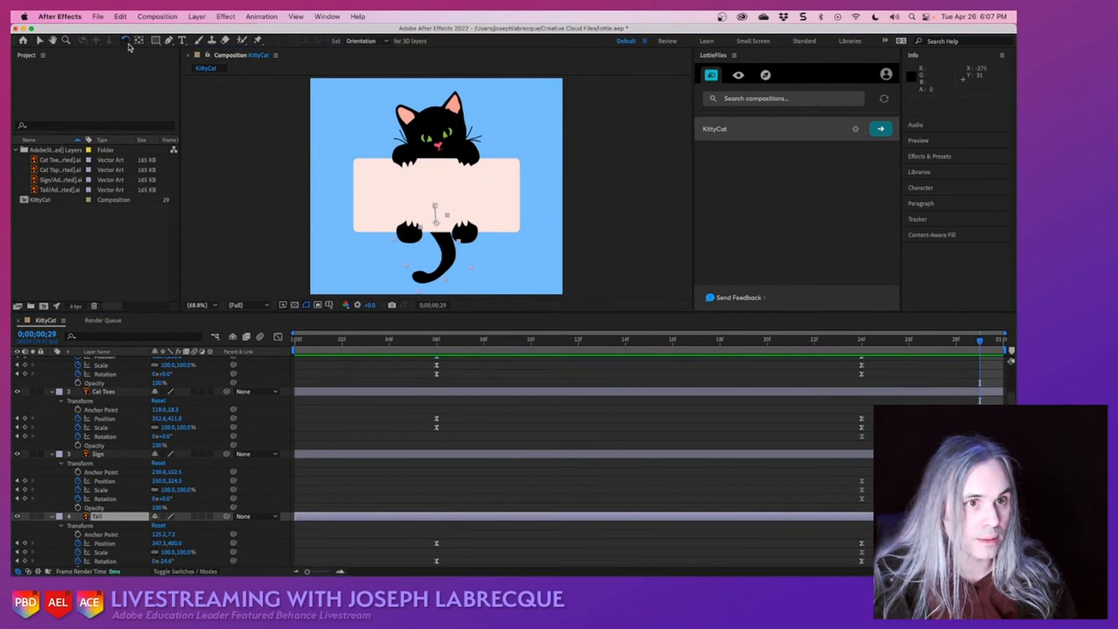
{"action": "left_click", "coordinate": [420, 297]}
{"action": "left_click_drag", "start_coordinate": [420, 296], "coordinate": [466, 297]}
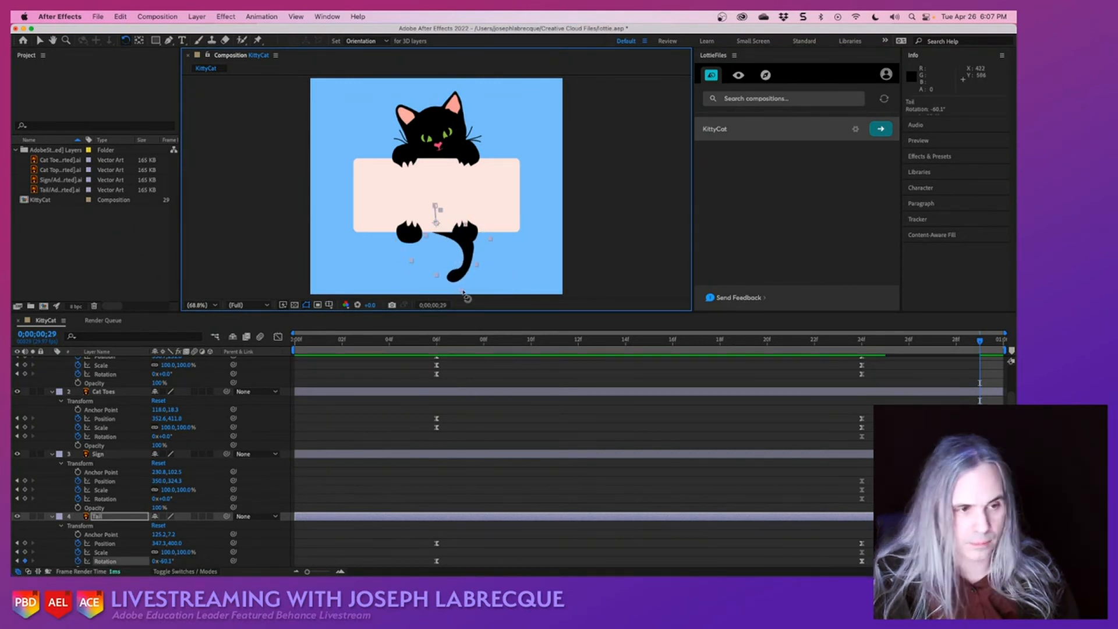
{"action": "key", "text": "Up"}
{"action": "key", "text": "Up"}
{"action": "key", "text": "Up"}
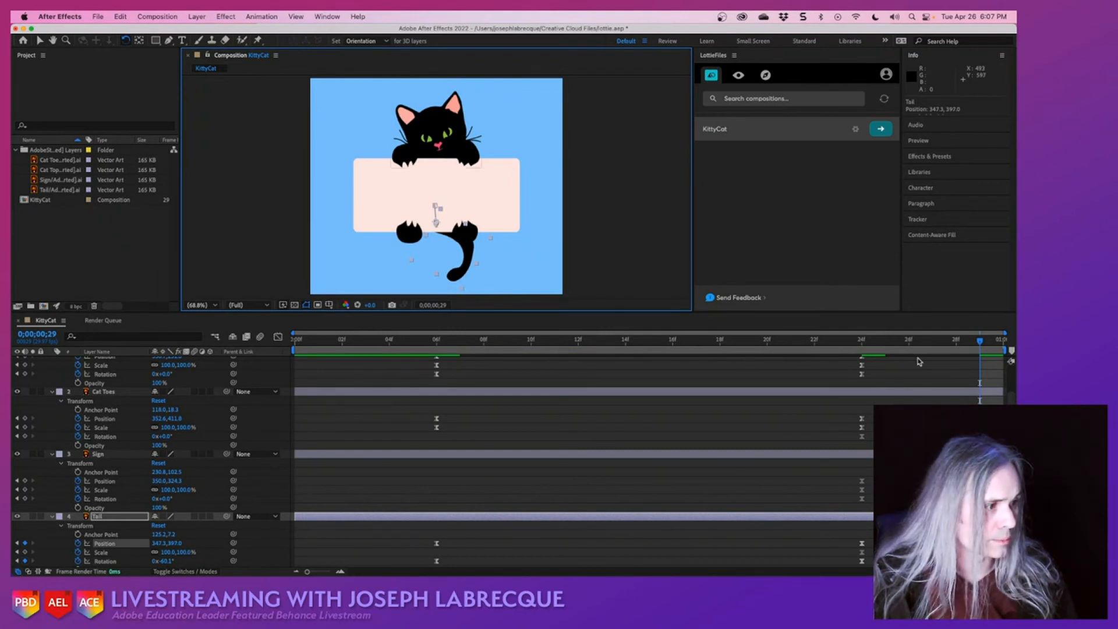
- Play back the cat animation from the first frame to check the added tail movement
{"action": "left_click_drag", "start_coordinate": [984, 341], "coordinate": [779, 360]}
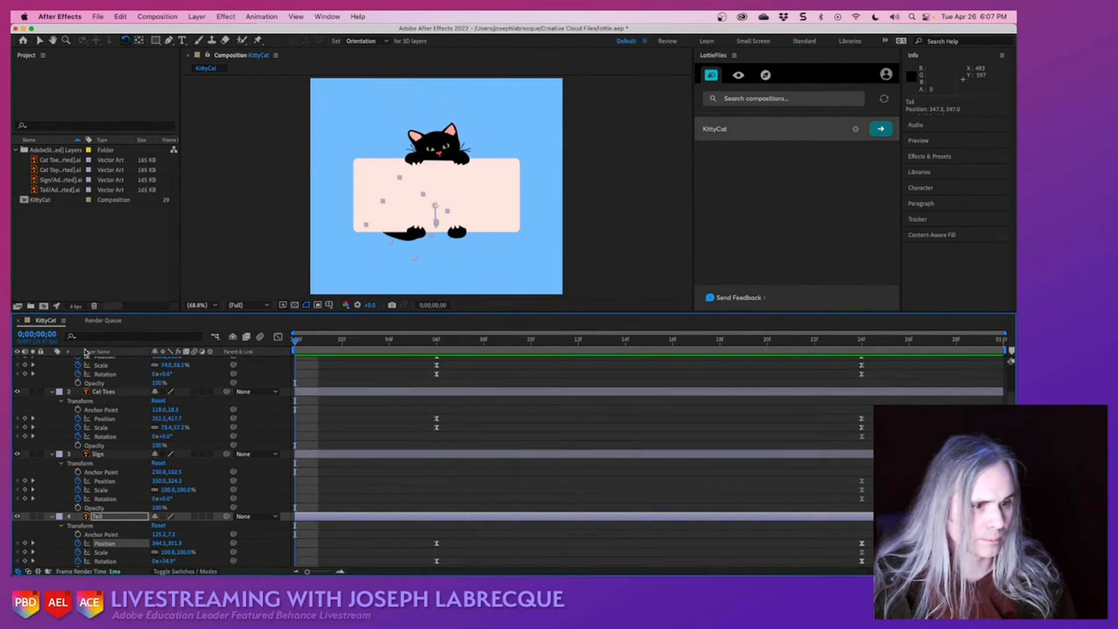
{"action": "key", "text": "space"}
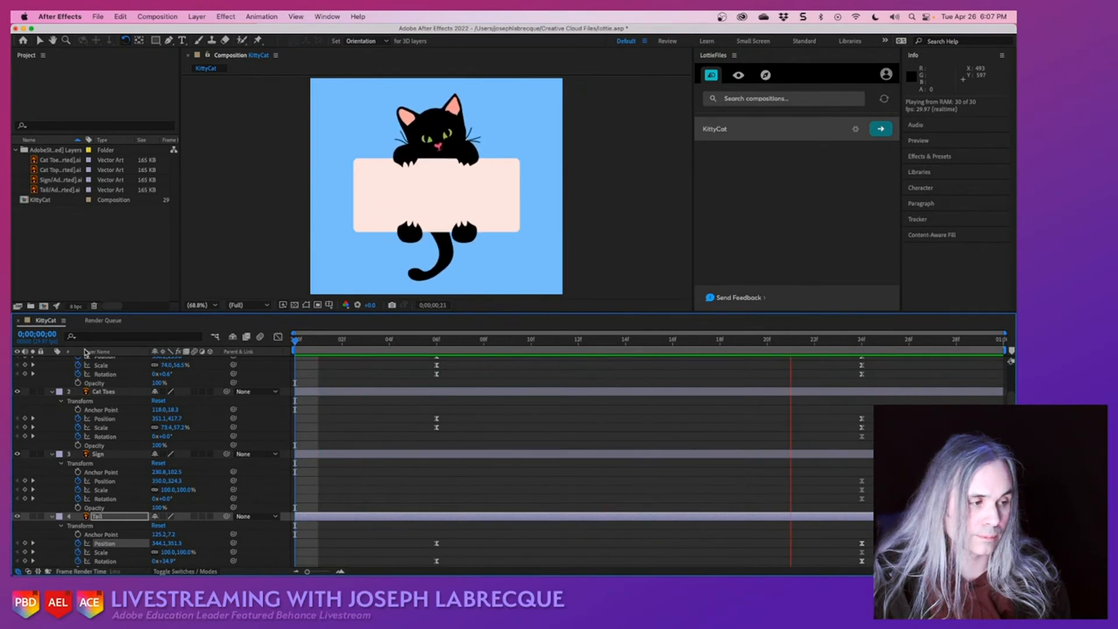
{"action": "key", "text": "space"}
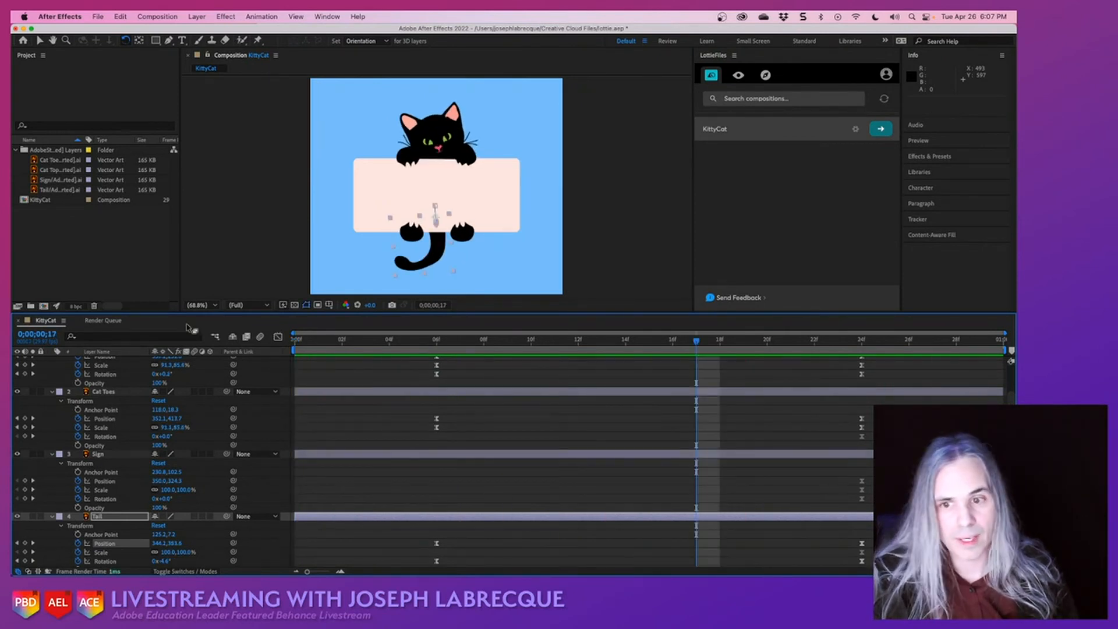
- Set the KittyCat composition's duration to 0;00;02;00 and show the added time beyond the layers' ends
{"action": "left_click", "coordinate": [176, 16]}
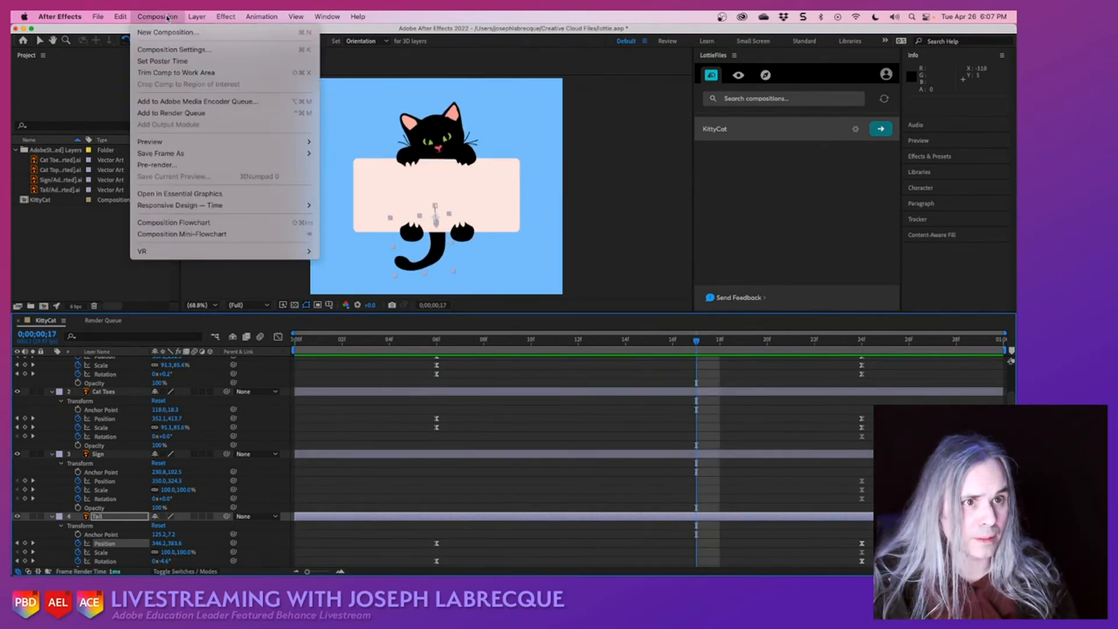
{"action": "left_click", "coordinate": [170, 49]}
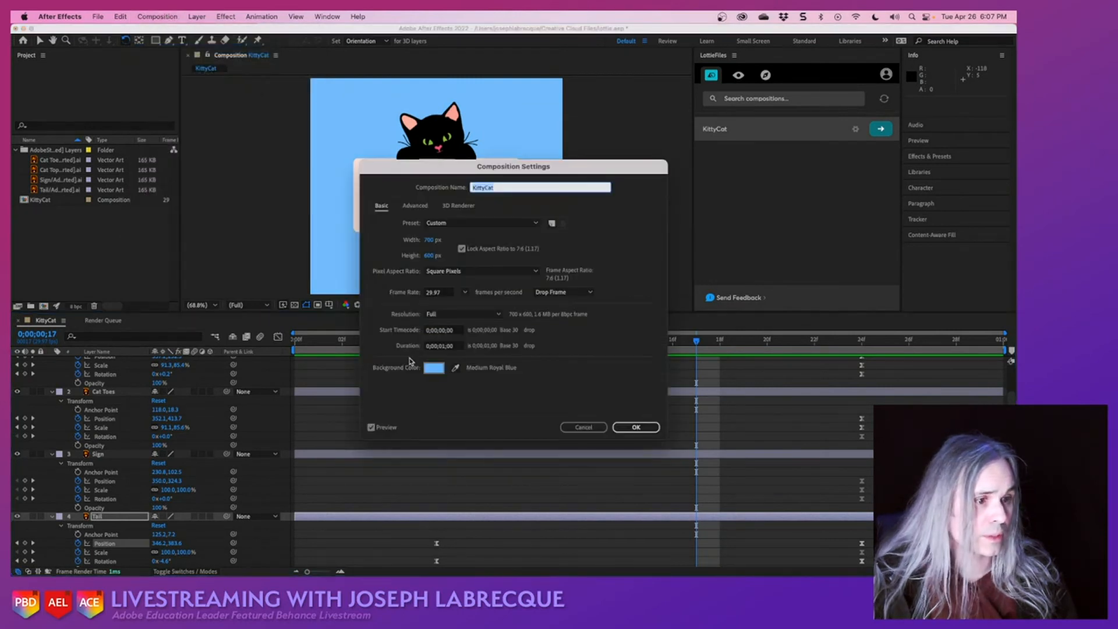
{"action": "left_click", "coordinate": [444, 346]}
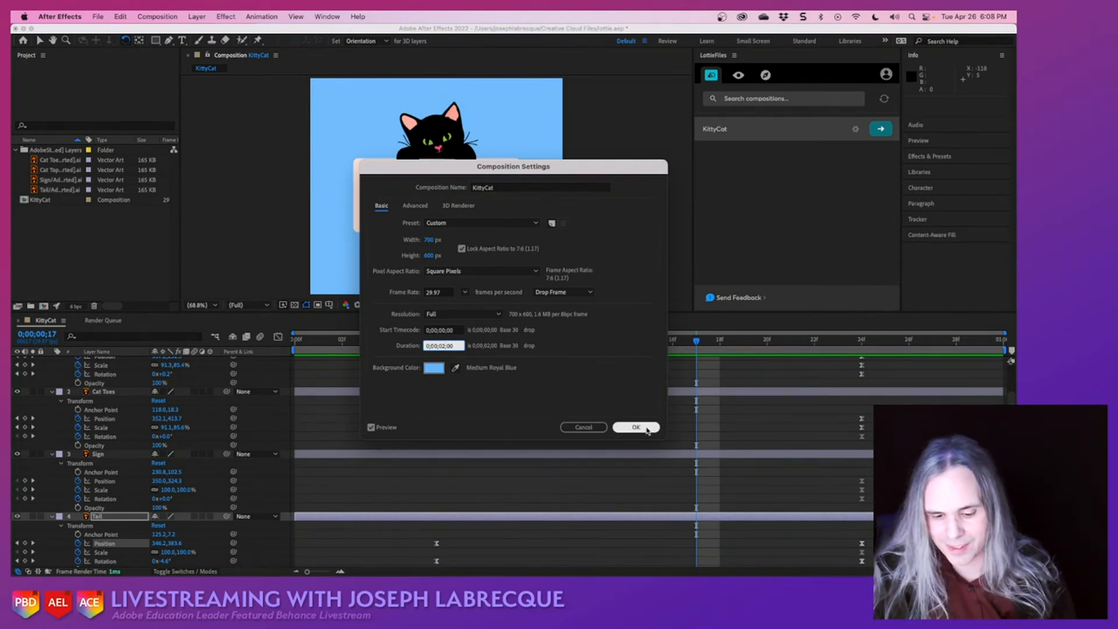
{"action": "left_click", "coordinate": [648, 429]}
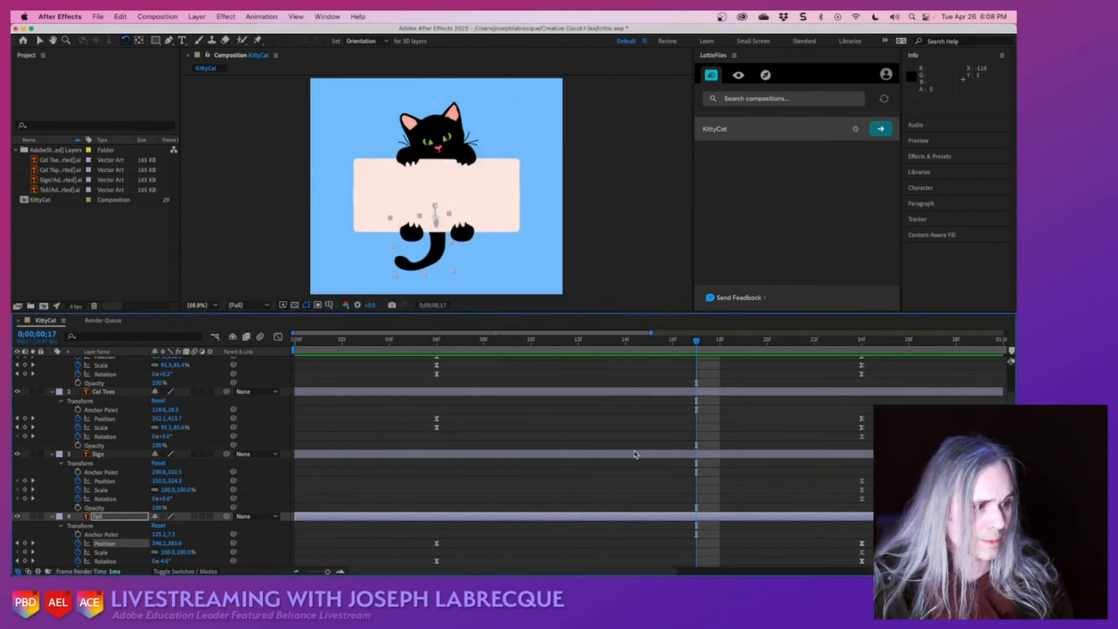
{"action": "scroll", "coordinate": [625, 453], "scroll_direction": "right", "scroll_amount": 5}
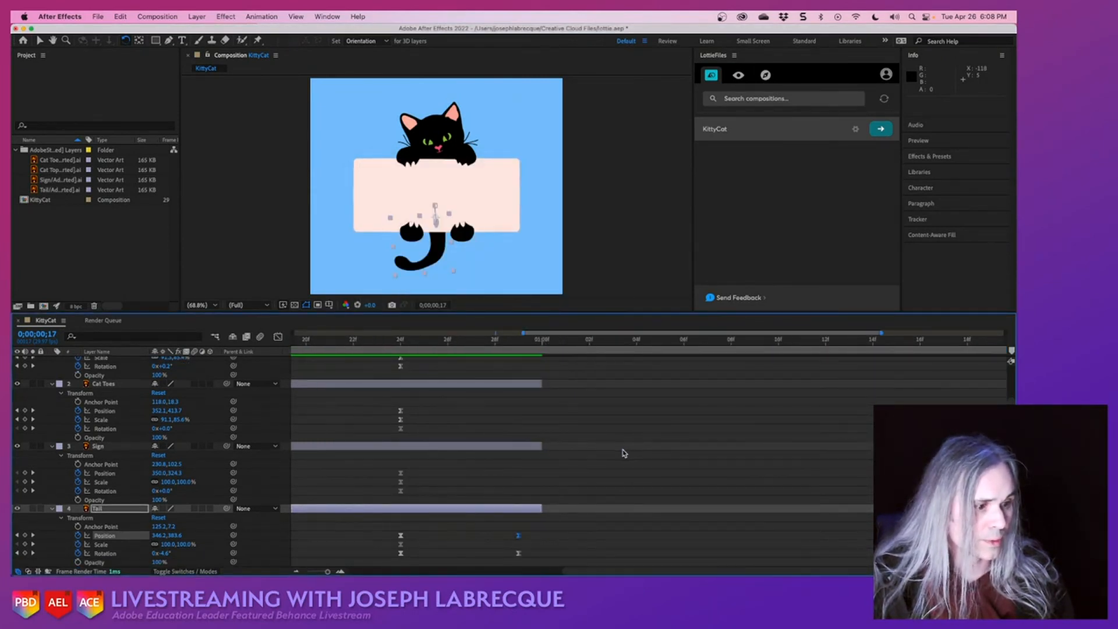
- Extend the Cat Toes, Sign, Tail and Cat Top layers to the end of the two-second composition
{"action": "scroll", "coordinate": [568, 390], "scroll_direction": "right", "scroll_amount": 5}
{"action": "scroll", "coordinate": [568, 390], "scroll_direction": "left", "scroll_amount": 10}
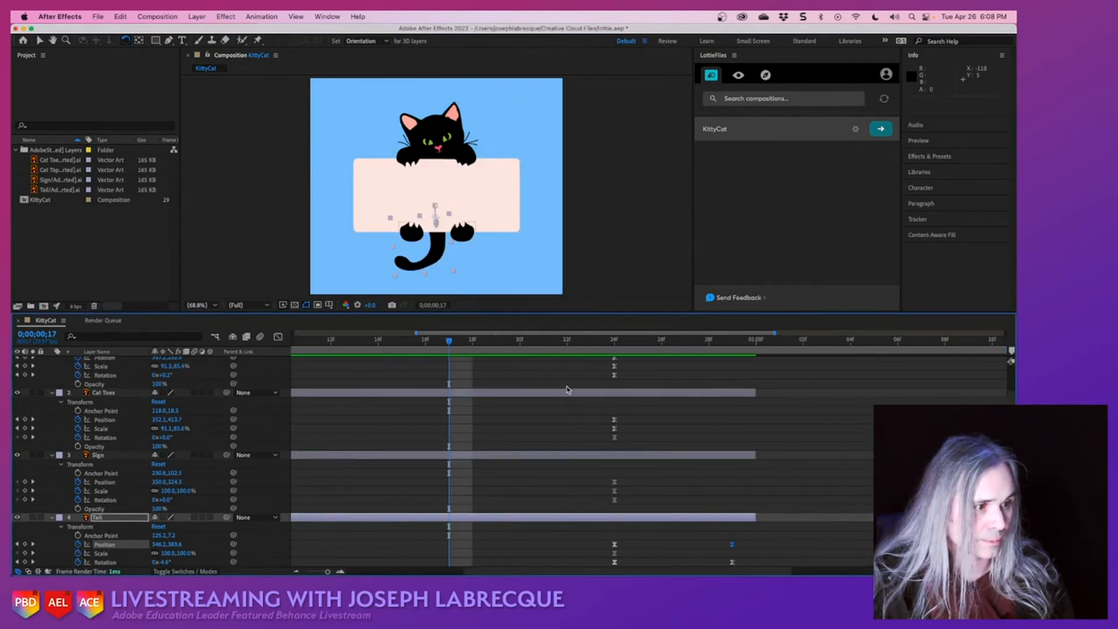
{"action": "scroll", "coordinate": [569, 390], "scroll_direction": "down", "scroll_amount": 4}
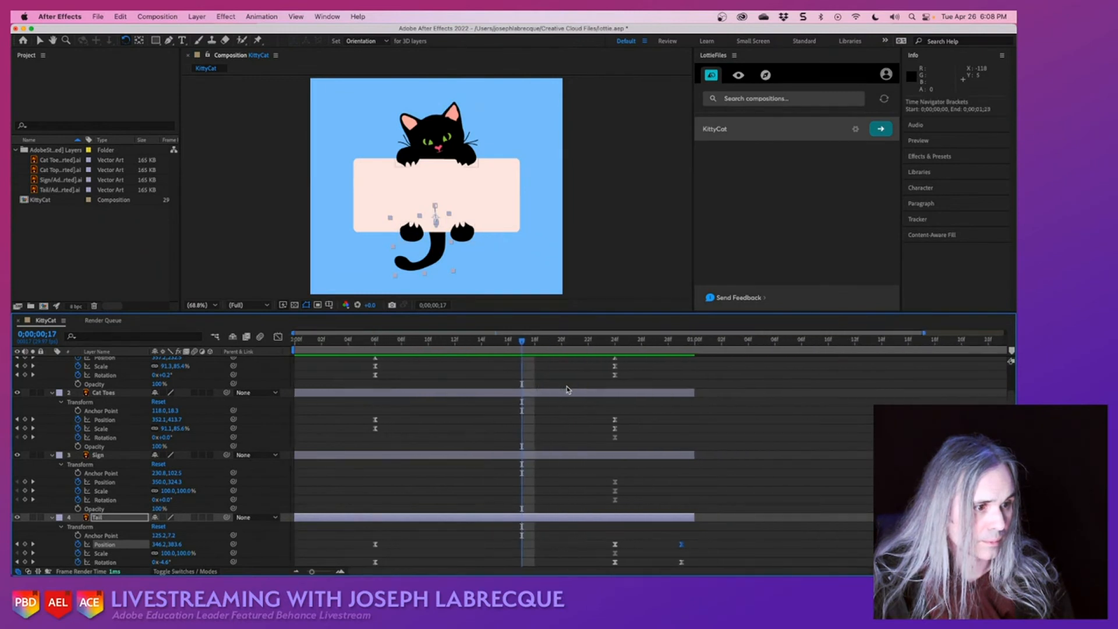
{"action": "left_click", "coordinate": [602, 392]}
{"action": "left_click_drag", "start_coordinate": [660, 341], "coordinate": [566, 357]}
{"action": "left_click_drag", "start_coordinate": [647, 392], "coordinate": [1006, 392]}
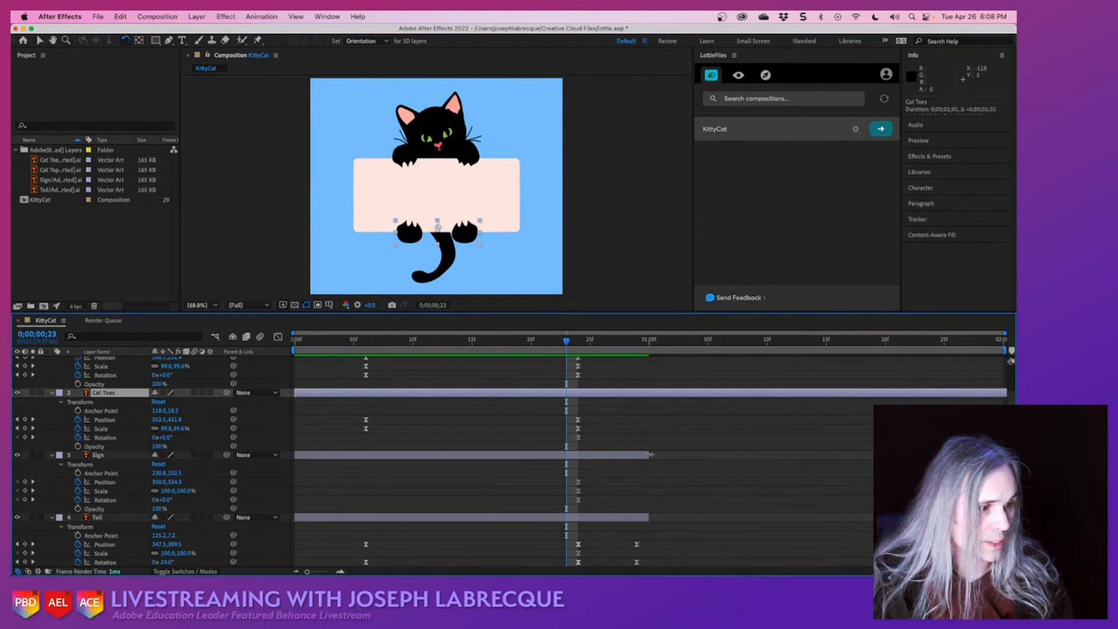
{"action": "left_click_drag", "start_coordinate": [650, 455], "coordinate": [1006, 455]}
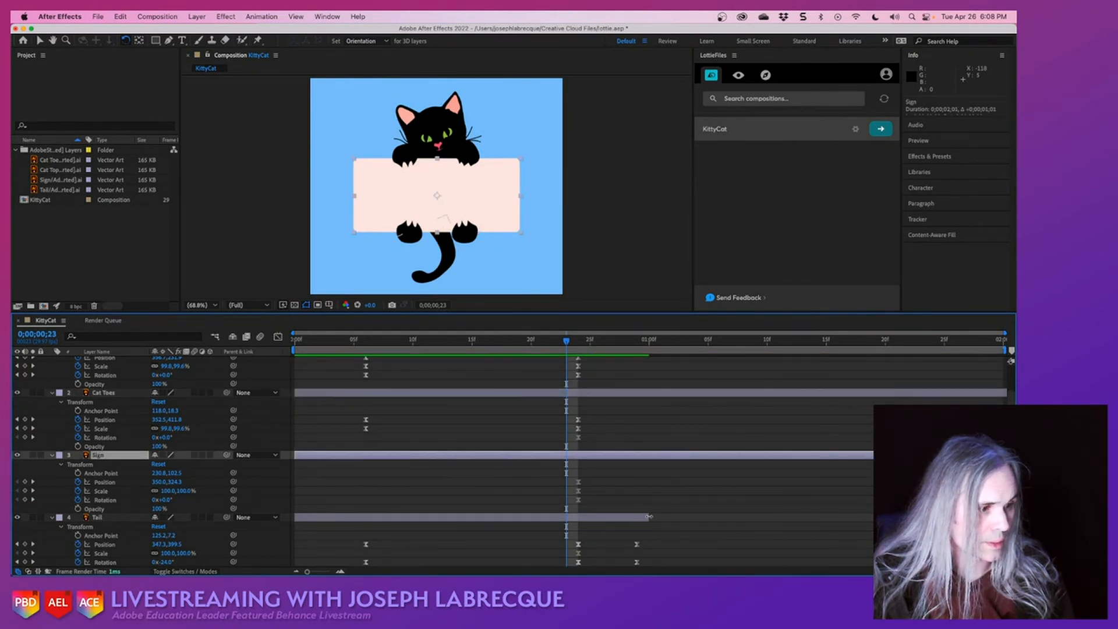
{"action": "left_click_drag", "start_coordinate": [649, 516], "coordinate": [1006, 516]}
{"action": "scroll", "coordinate": [817, 452], "scroll_direction": "down", "scroll_amount": 1}
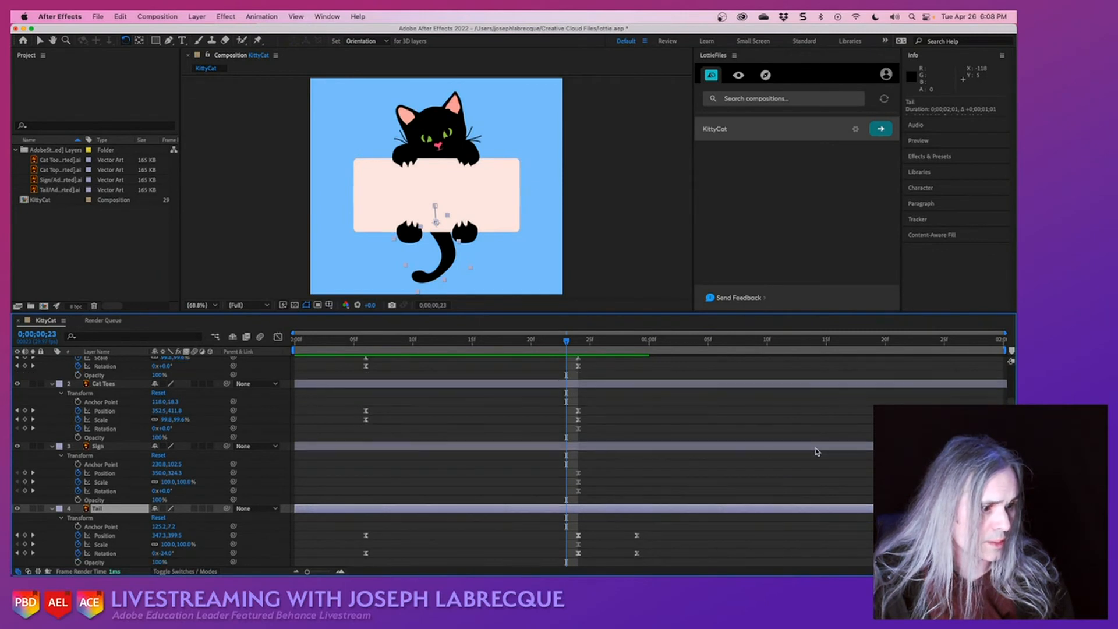
{"action": "scroll", "coordinate": [816, 452], "scroll_direction": "up", "scroll_amount": 2}
{"action": "left_click_drag", "start_coordinate": [646, 363], "coordinate": [1007, 363]}
{"action": "scroll", "coordinate": [520, 363], "scroll_direction": "down", "scroll_amount": 2}
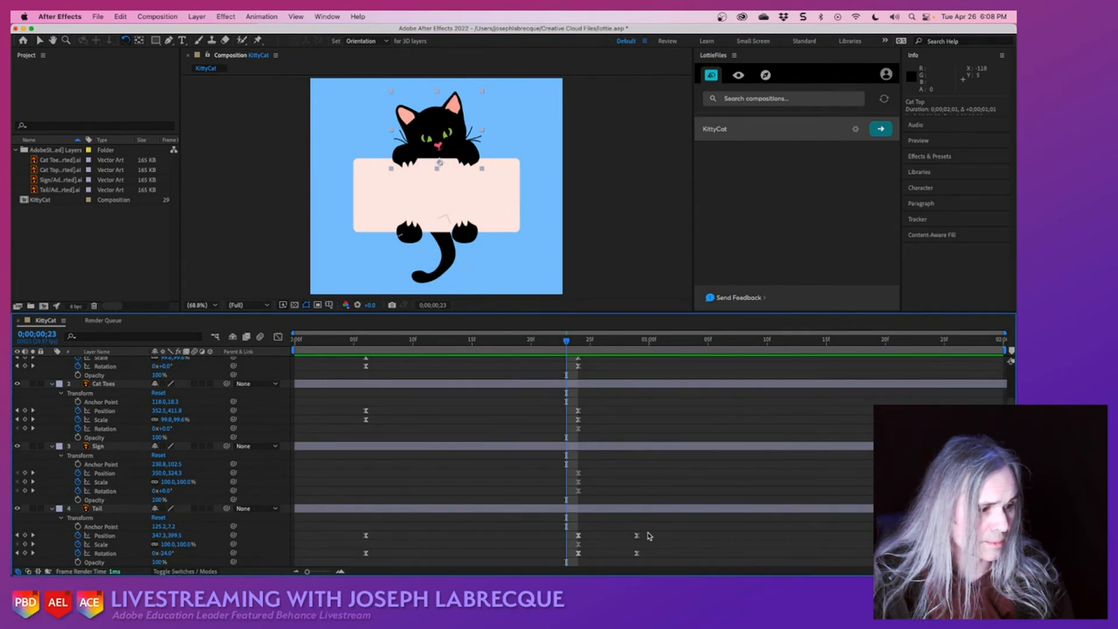
- Play back the lengthened cat animation from the first frame to check the timing
{"action": "left_click_drag", "start_coordinate": [566, 342], "coordinate": [295, 342]}
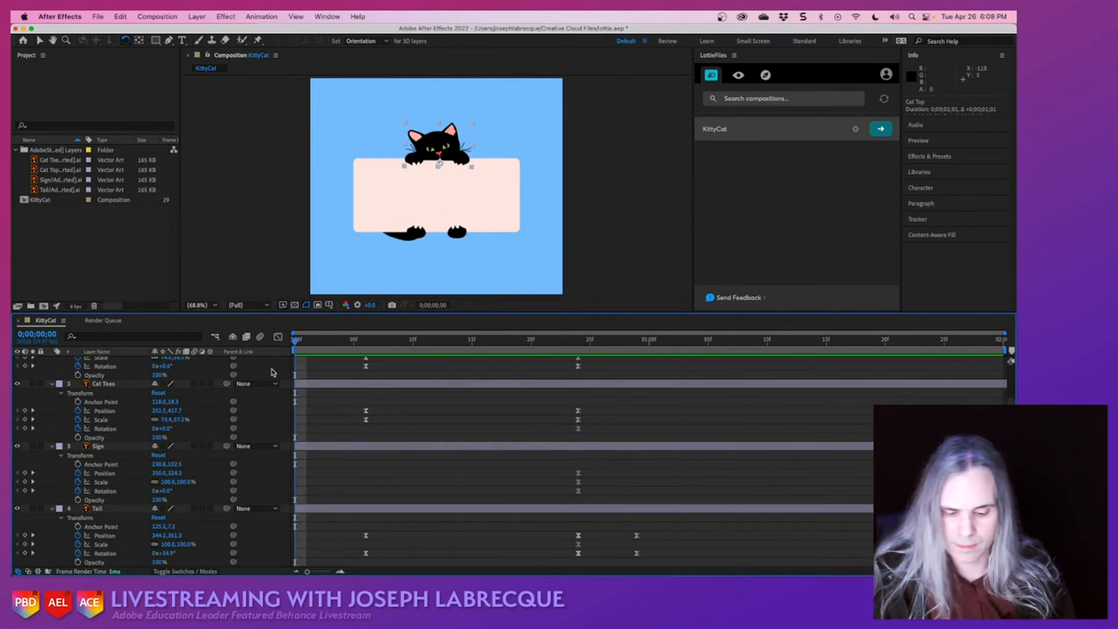
{"action": "key", "text": "space"}
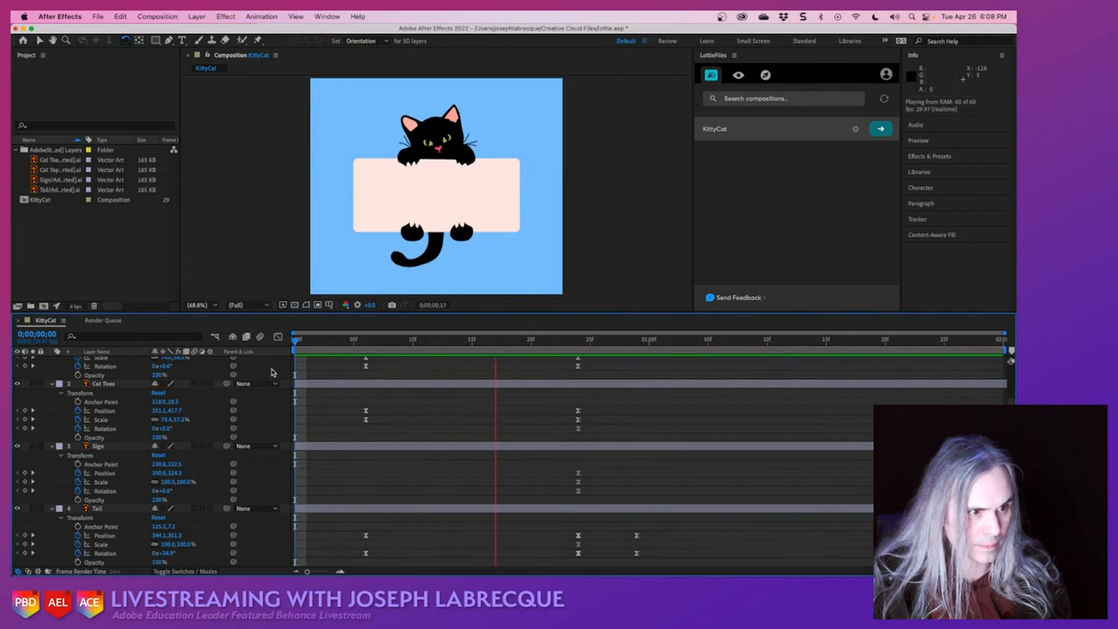
{"action": "key", "text": "space"}
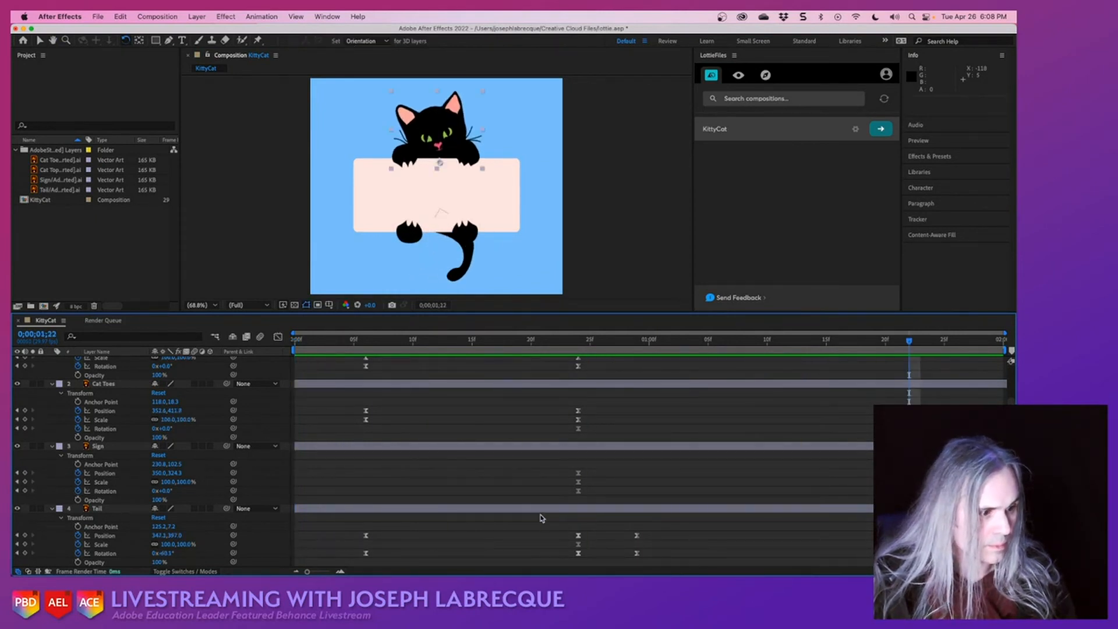
- Shift the Tail layer's last position and rotation keyframes to 0;00;01;02 and rotate the tail to about 7.0° at 0;00;01;10
{"action": "left_click_drag", "start_coordinate": [656, 532], "coordinate": [673, 555]}
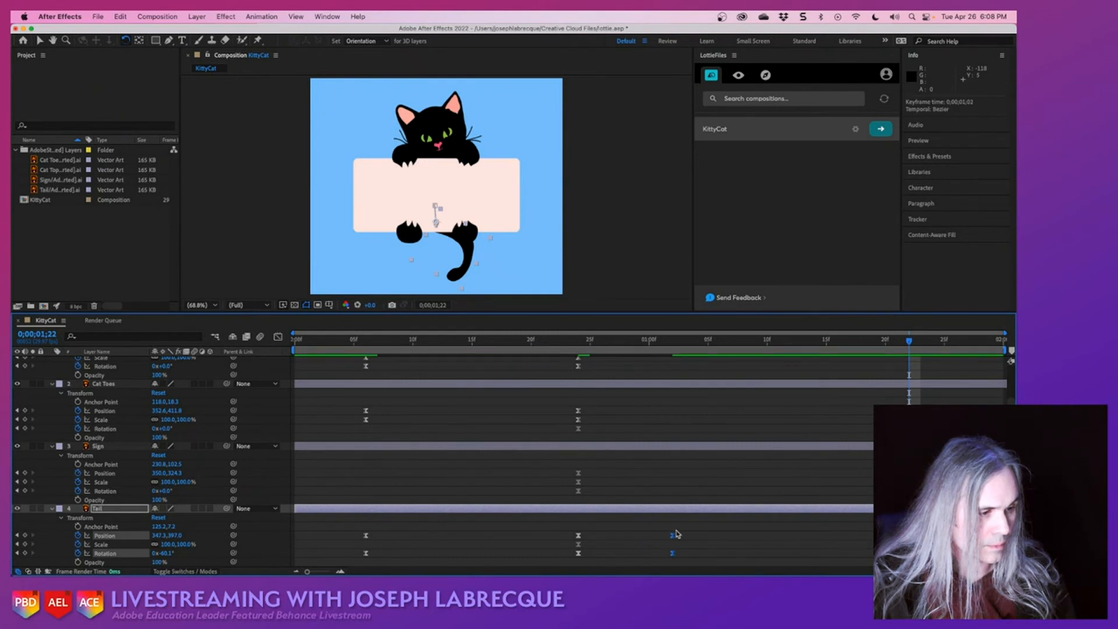
{"action": "left_click", "coordinate": [772, 342]}
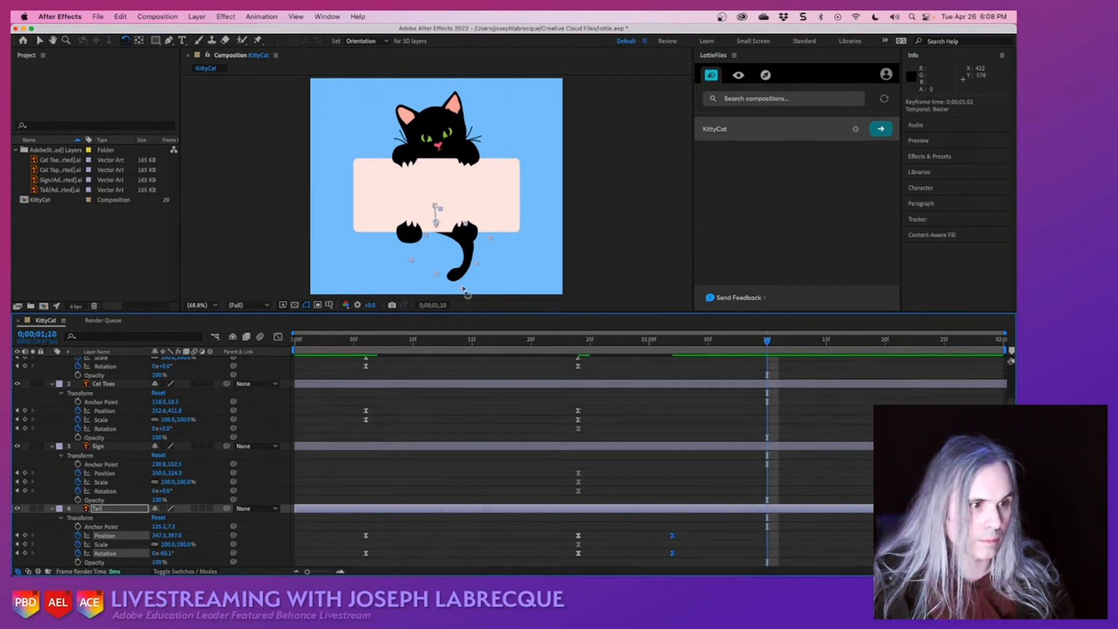
{"action": "left_click_drag", "start_coordinate": [464, 289], "coordinate": [386, 278]}
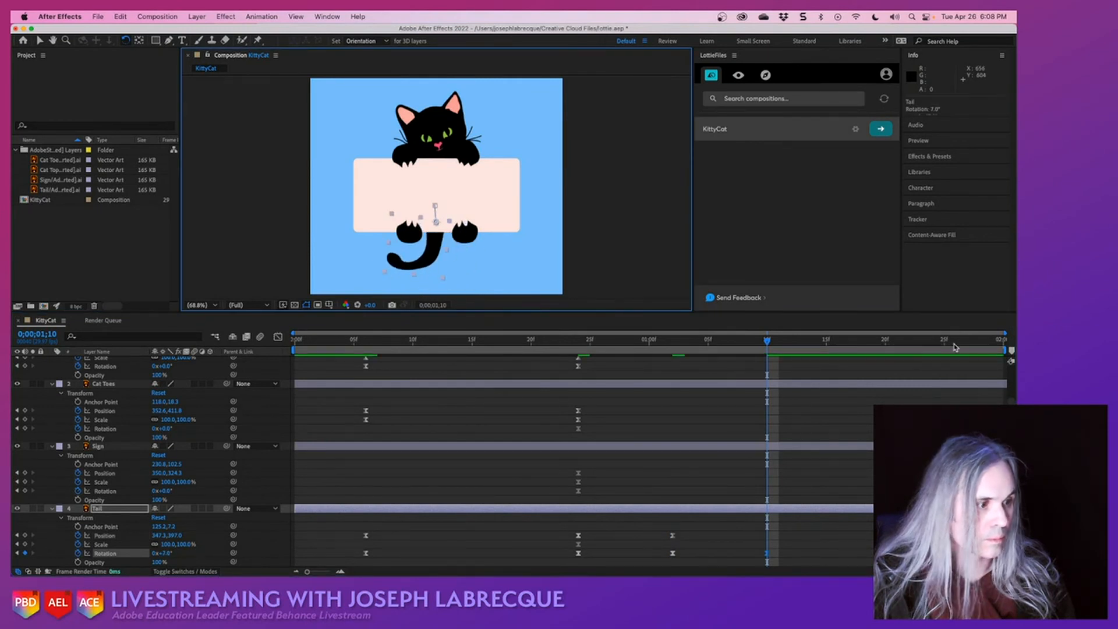
- Continue the tail swing by rotating the Tail layer to about -57.5° at 0;00;01;21 and about -13.4° at 0;00;01;29
{"action": "left_click", "coordinate": [897, 342]}
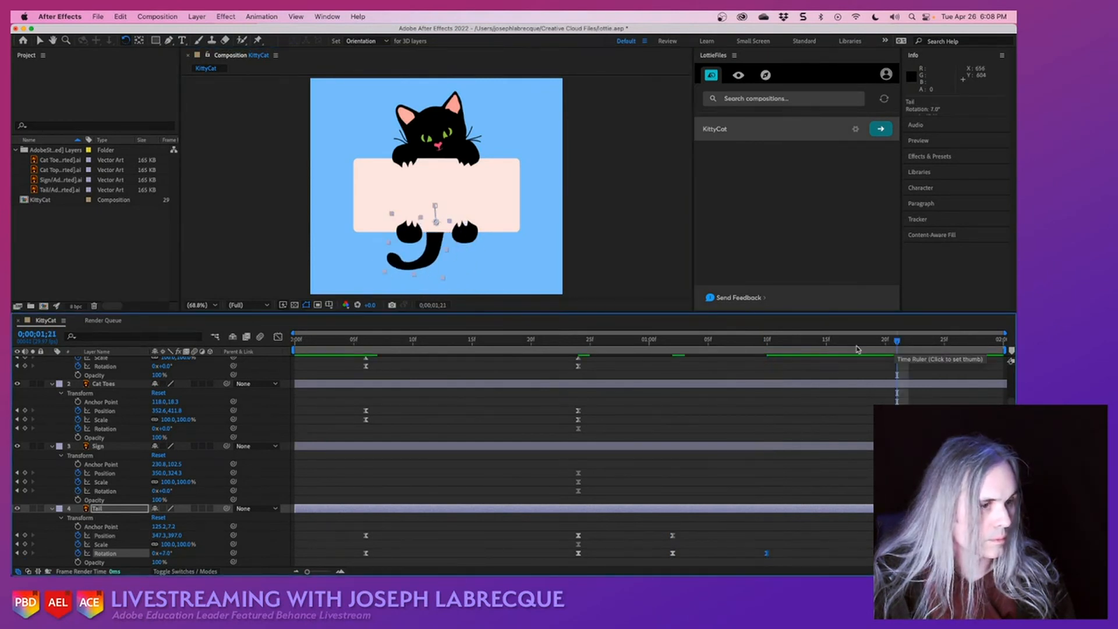
{"action": "left_click_drag", "start_coordinate": [442, 282], "coordinate": [530, 258]}
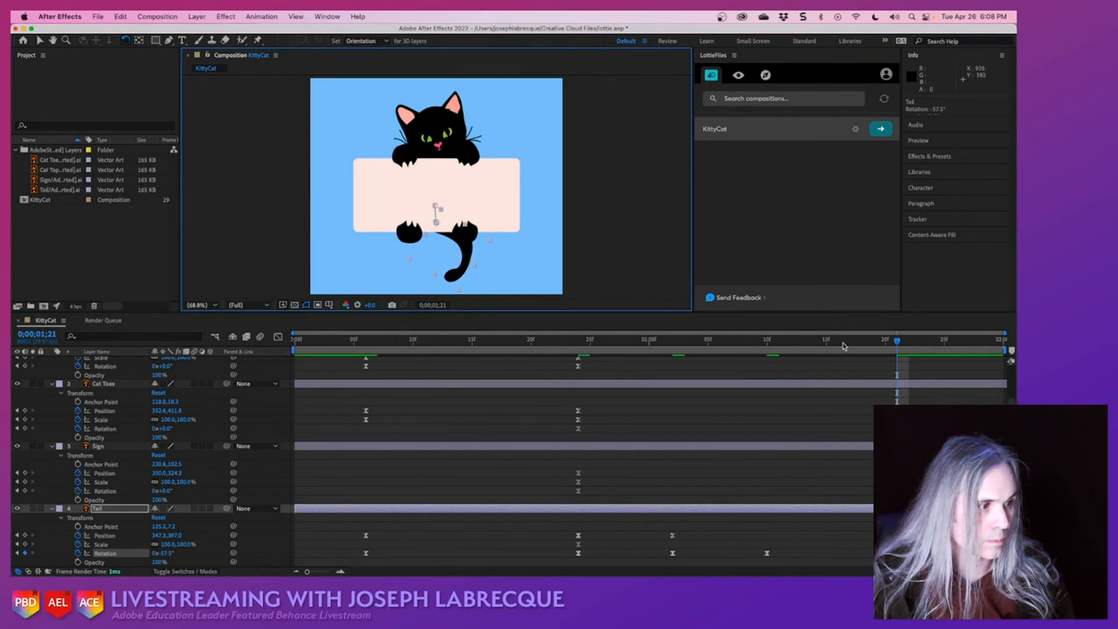
{"action": "left_click", "coordinate": [1002, 343]}
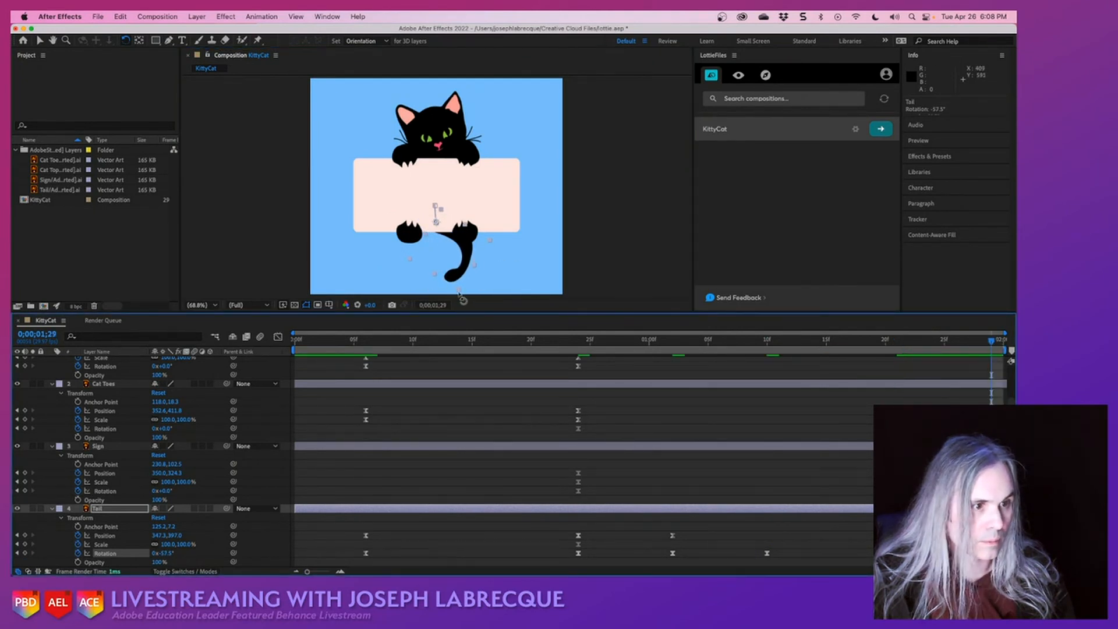
{"action": "left_click_drag", "start_coordinate": [462, 297], "coordinate": [409, 294]}
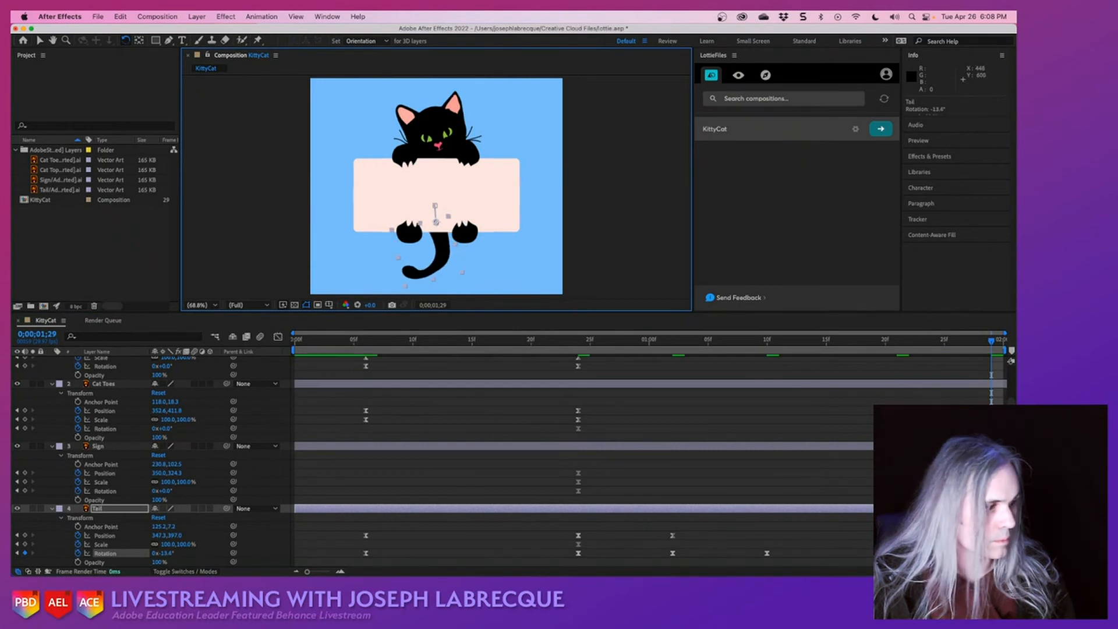
- Play back the KittyCat composition to check the extended tail swing and return to the first frame
{"action": "key", "text": "KP_Enter"}
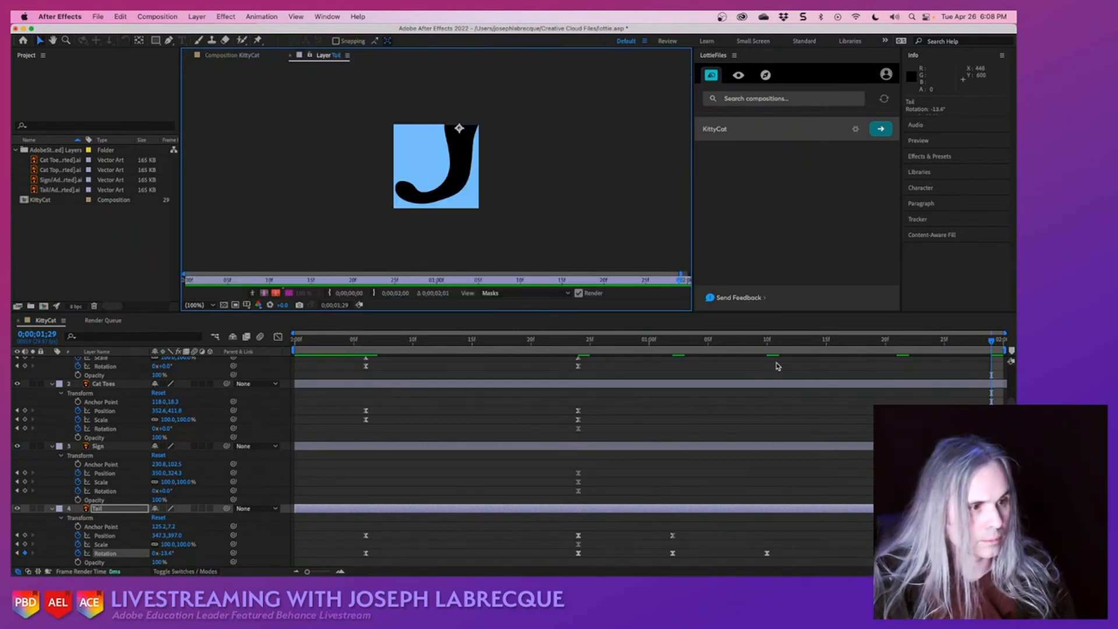
{"action": "left_click", "coordinate": [263, 57]}
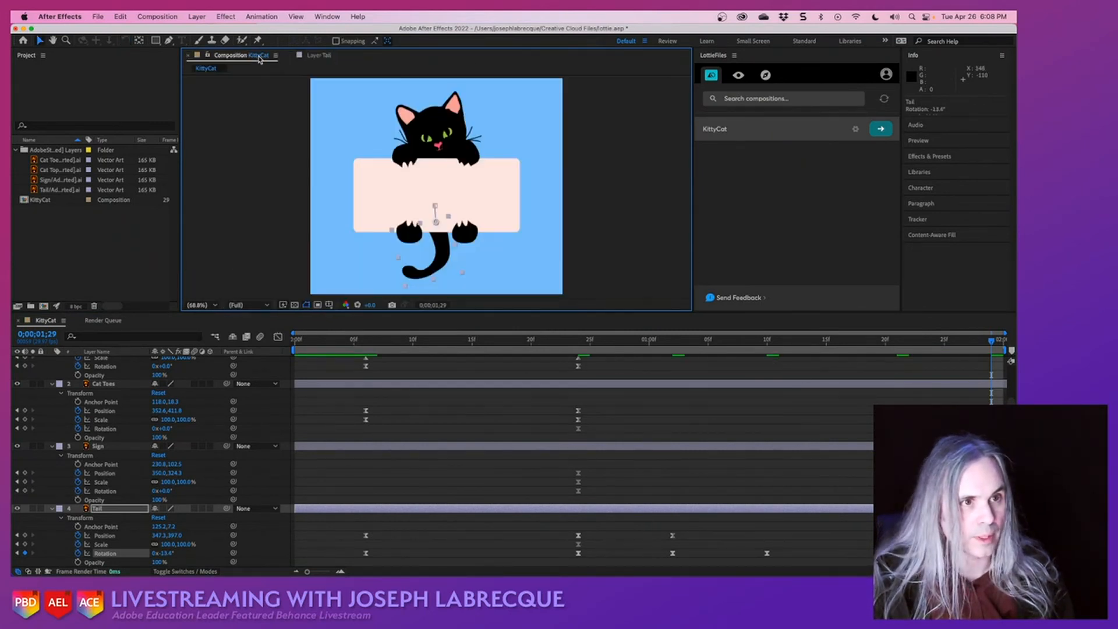
{"action": "key", "text": "space"}
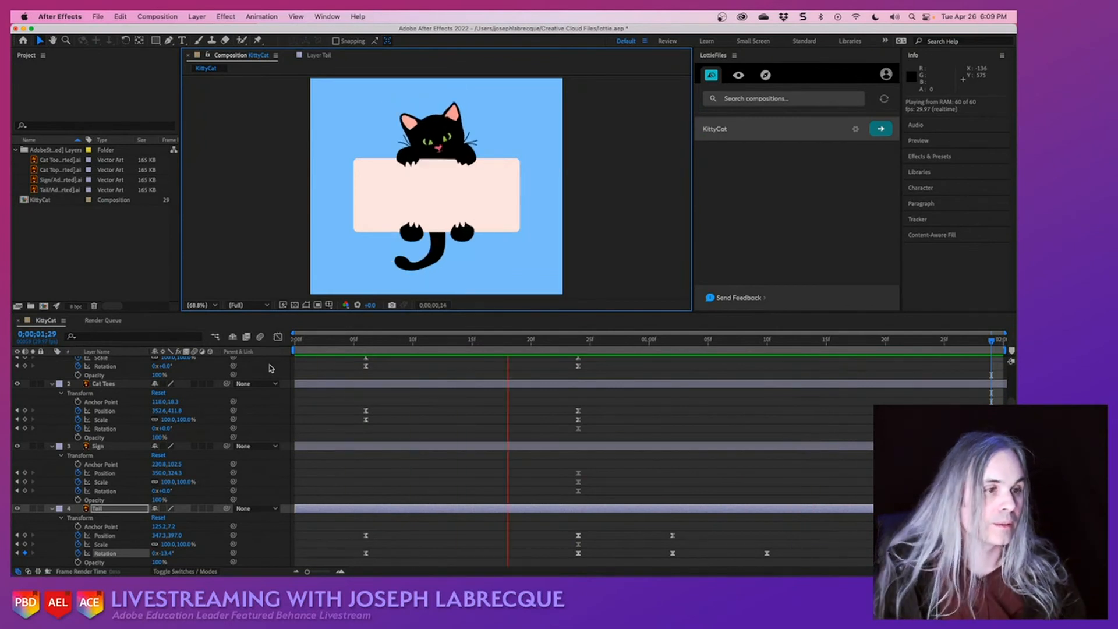
{"action": "key", "text": "space"}
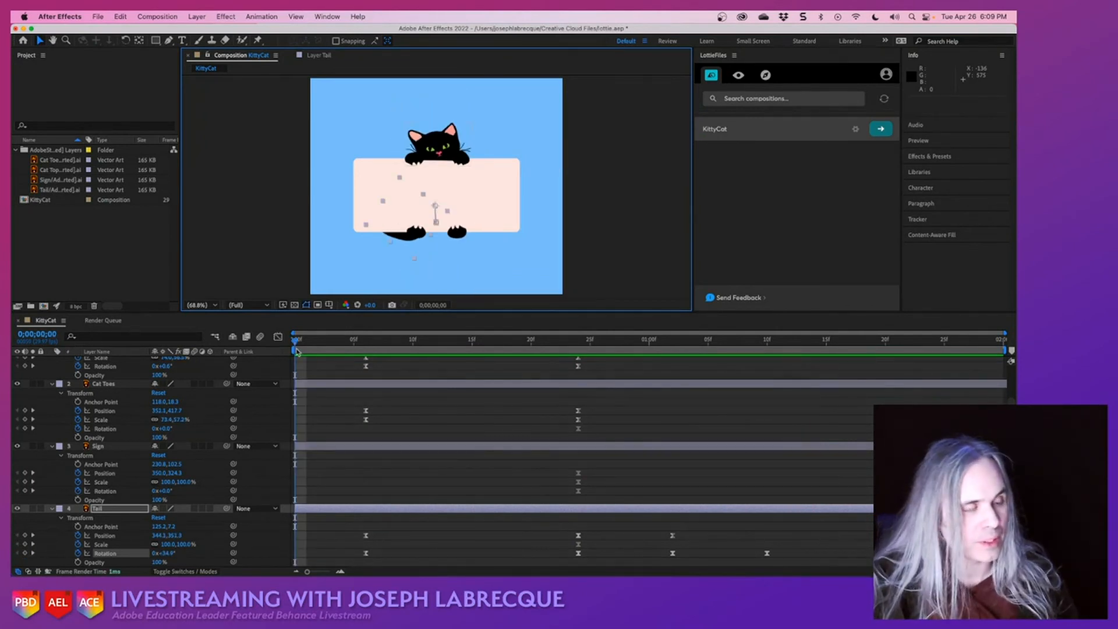
- At 0;00;01;14, tilt the Cat Top layer to about 4.2° and nudge it slightly down
{"action": "left_click", "coordinate": [814, 349]}
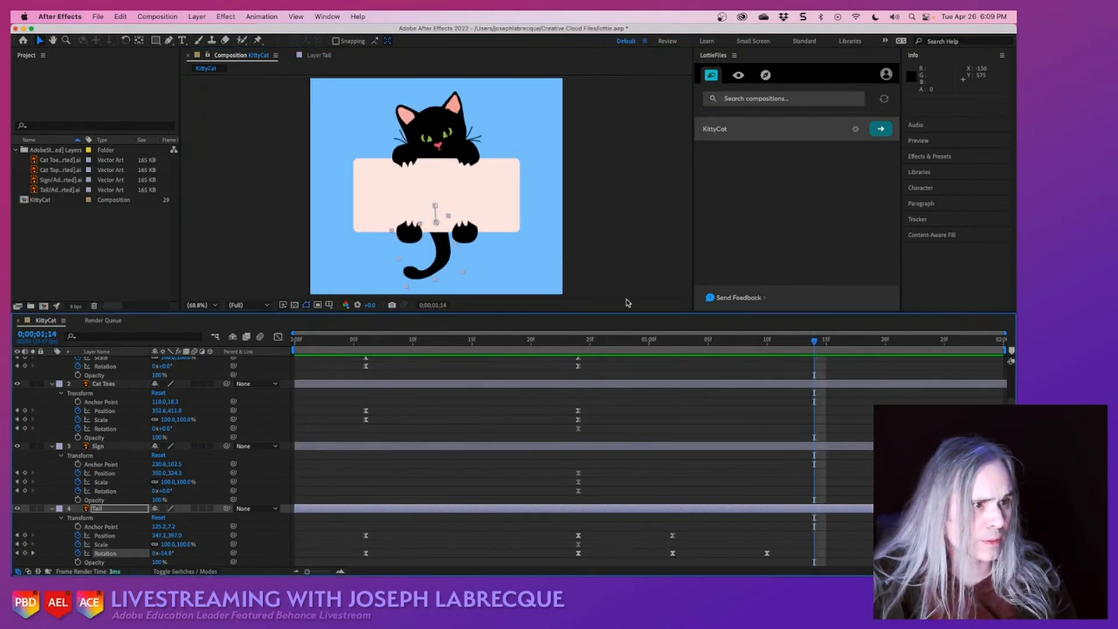
{"action": "left_click", "coordinate": [444, 125]}
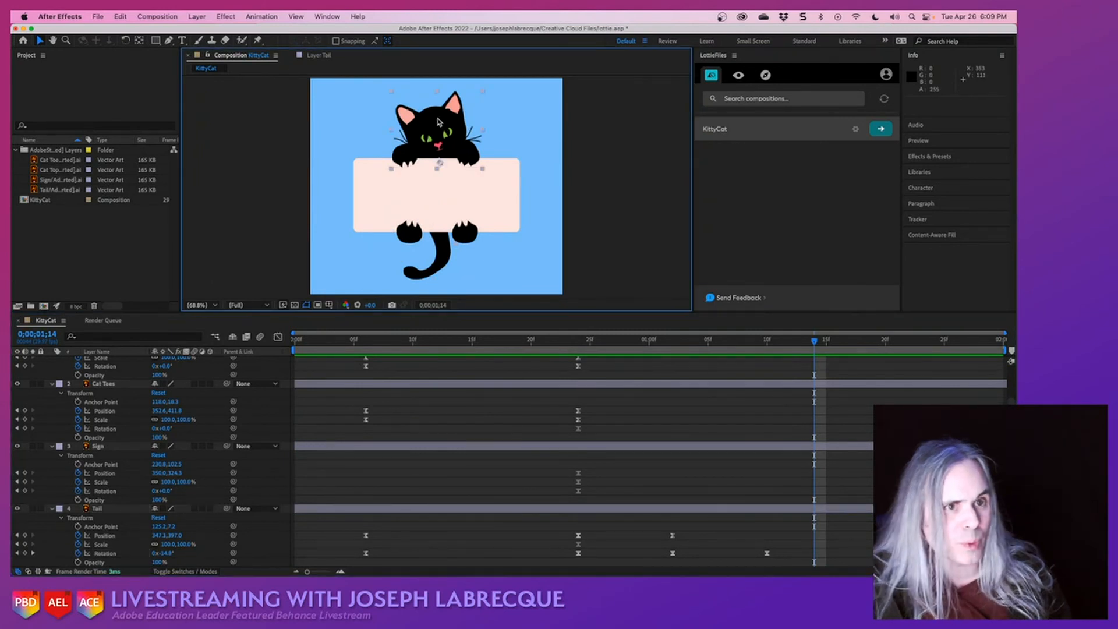
{"action": "left_click", "coordinate": [125, 40]}
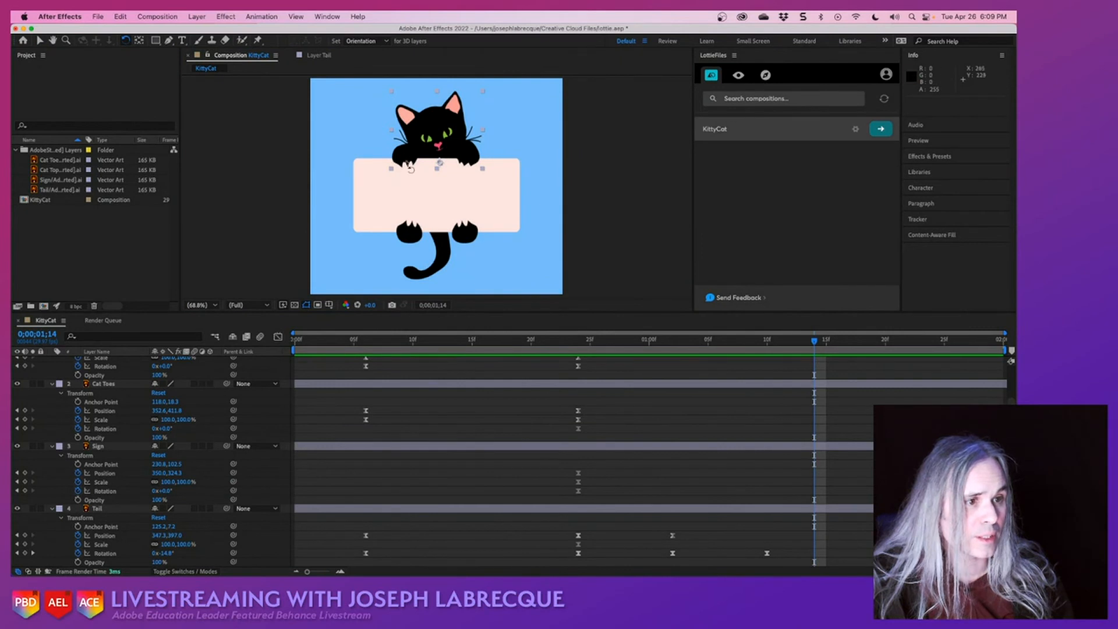
{"action": "left_click_drag", "start_coordinate": [485, 93], "coordinate": [490, 99]}
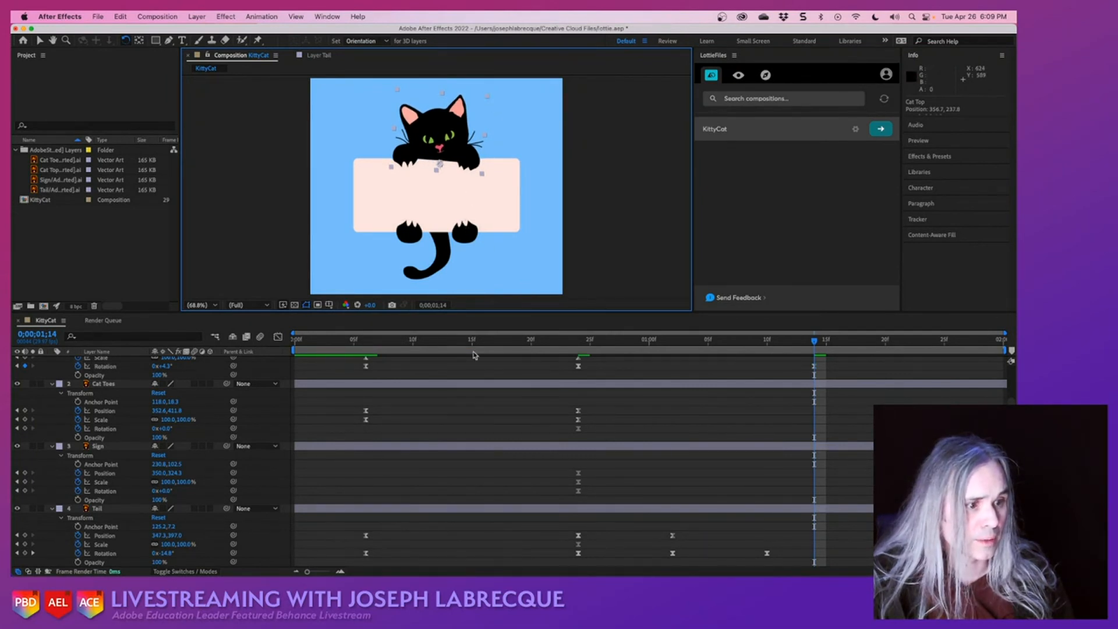
- Preview the head tilt from 0;00;00;18 and rotate the Cat Top layer to about 0.1° at 0;00;01;26
{"action": "left_click", "coordinate": [504, 348]}
{"action": "key", "text": "space"}
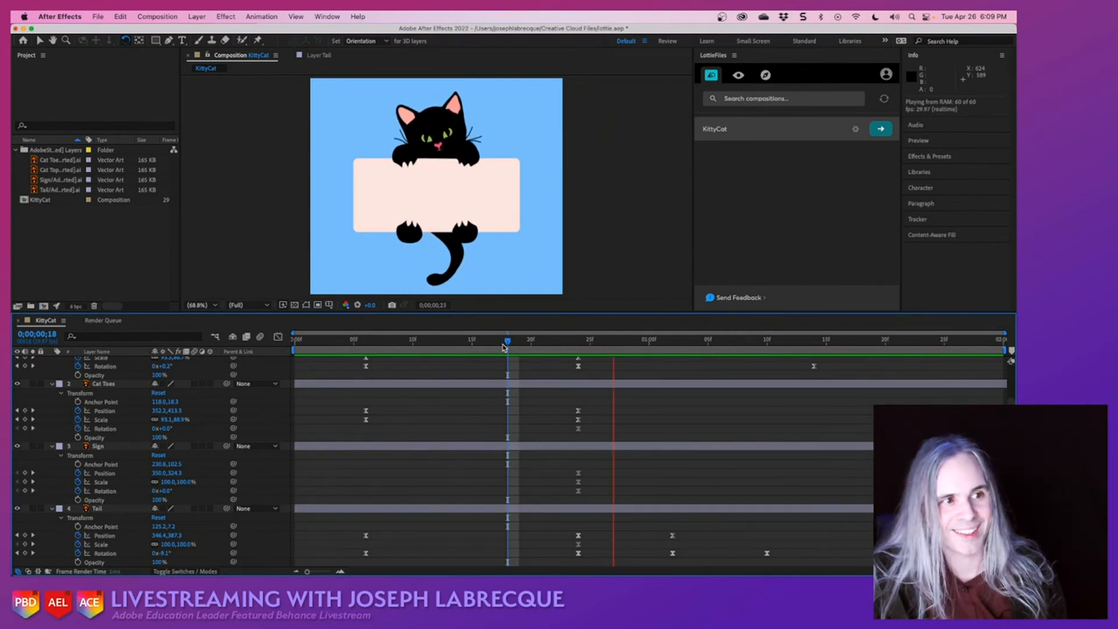
{"action": "key", "text": "space"}
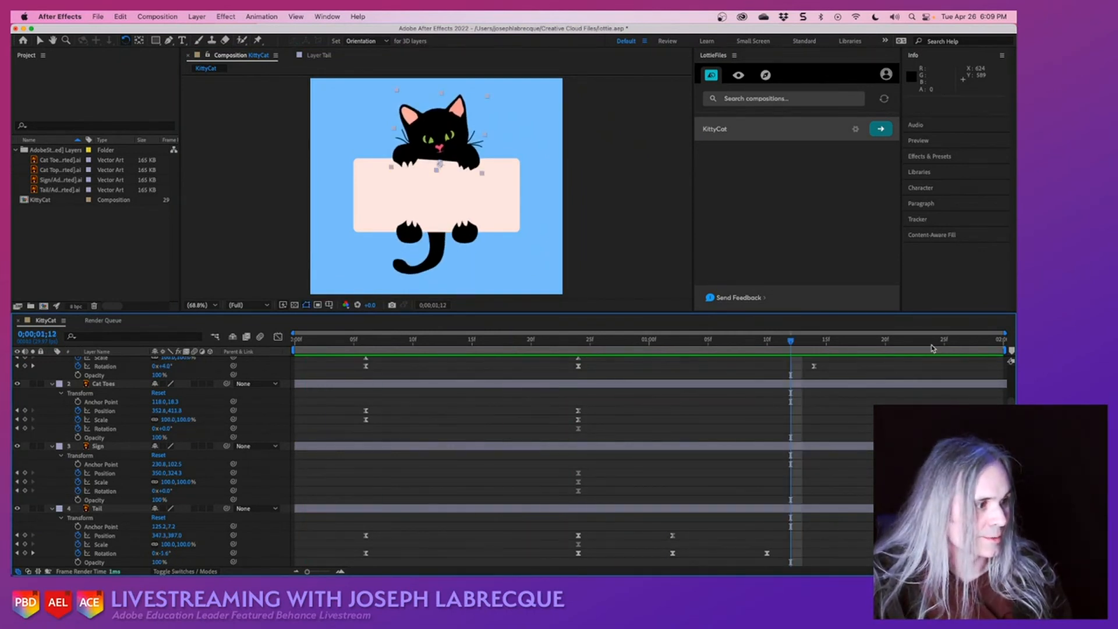
{"action": "left_click", "coordinate": [957, 340]}
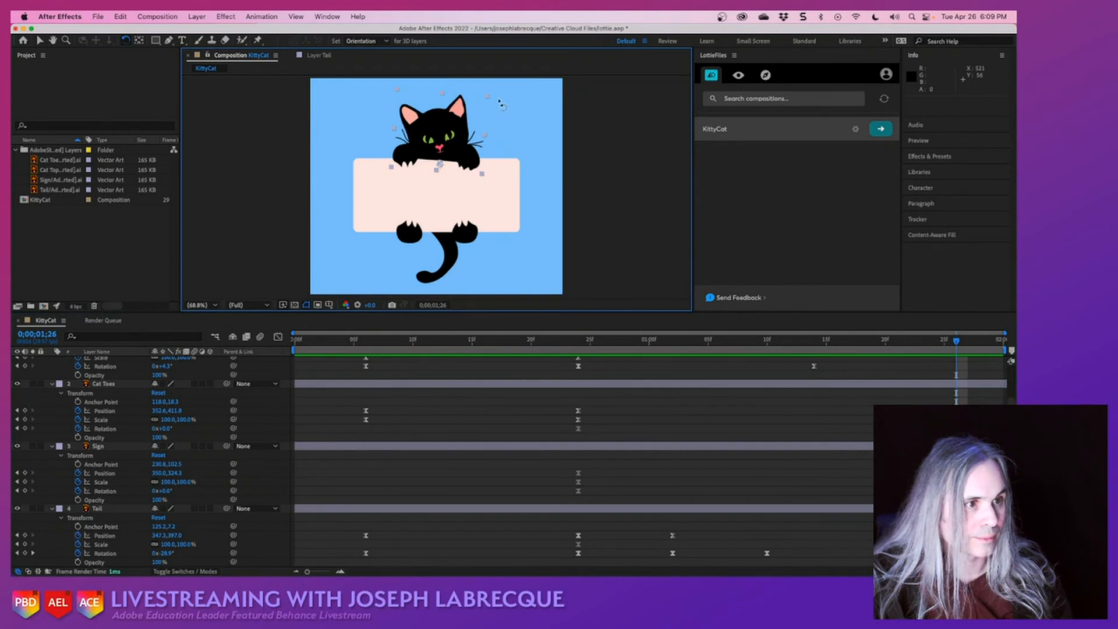
{"action": "left_click_drag", "start_coordinate": [493, 100], "coordinate": [485, 90]}
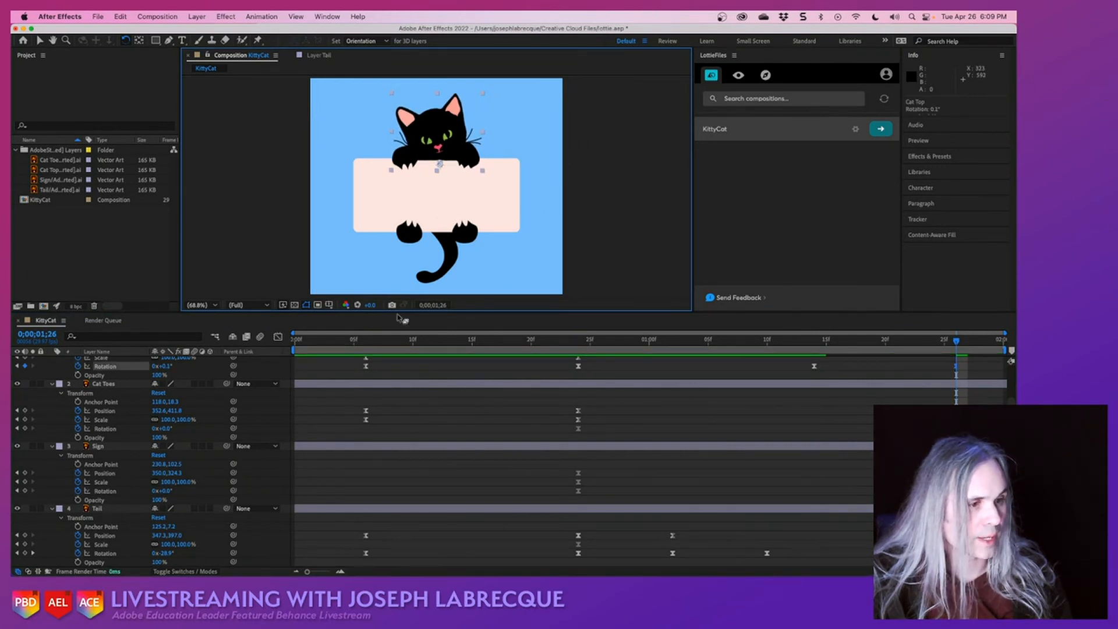
- Play back the full cat animation from the first frame and save the project
{"action": "left_click", "coordinate": [303, 340]}
{"action": "key", "text": "space"}
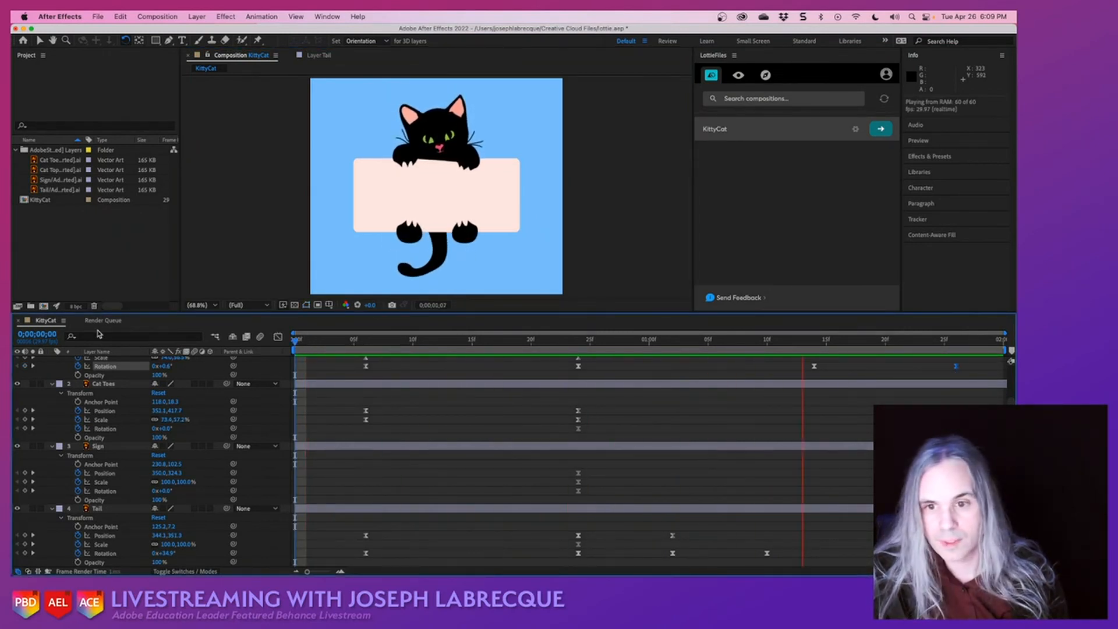
{"action": "key", "text": "space"}
{"action": "key", "text": "super+s"}
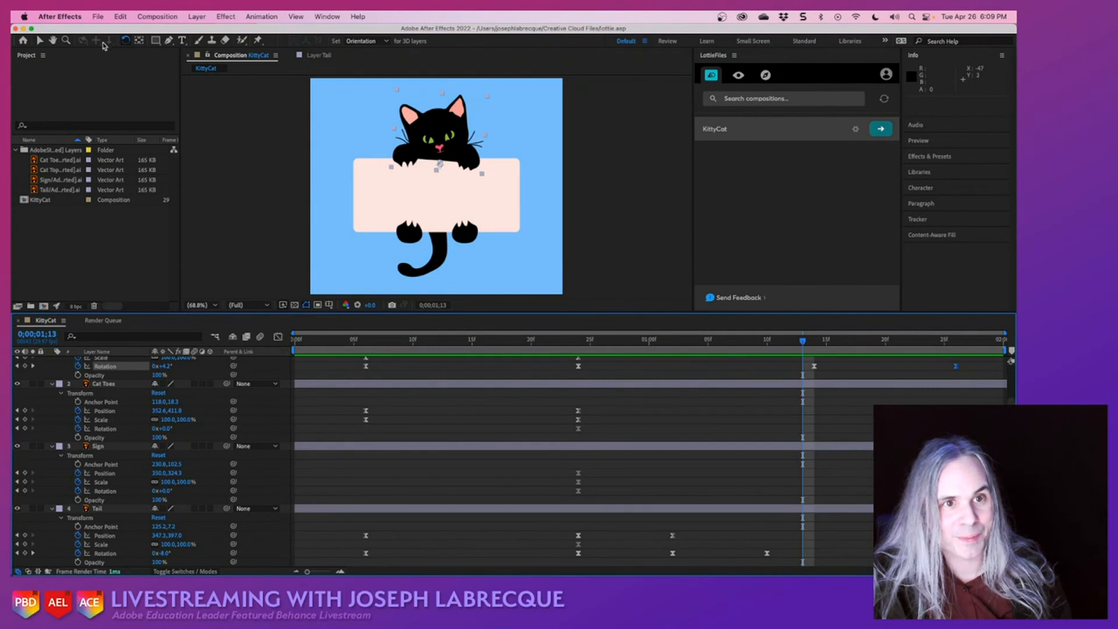
- Look through the imported Cat Top, Sign, Tail and Cat Toes artwork files and switch to the source illustration in Illustrator
{"action": "left_click", "coordinate": [39, 41]}
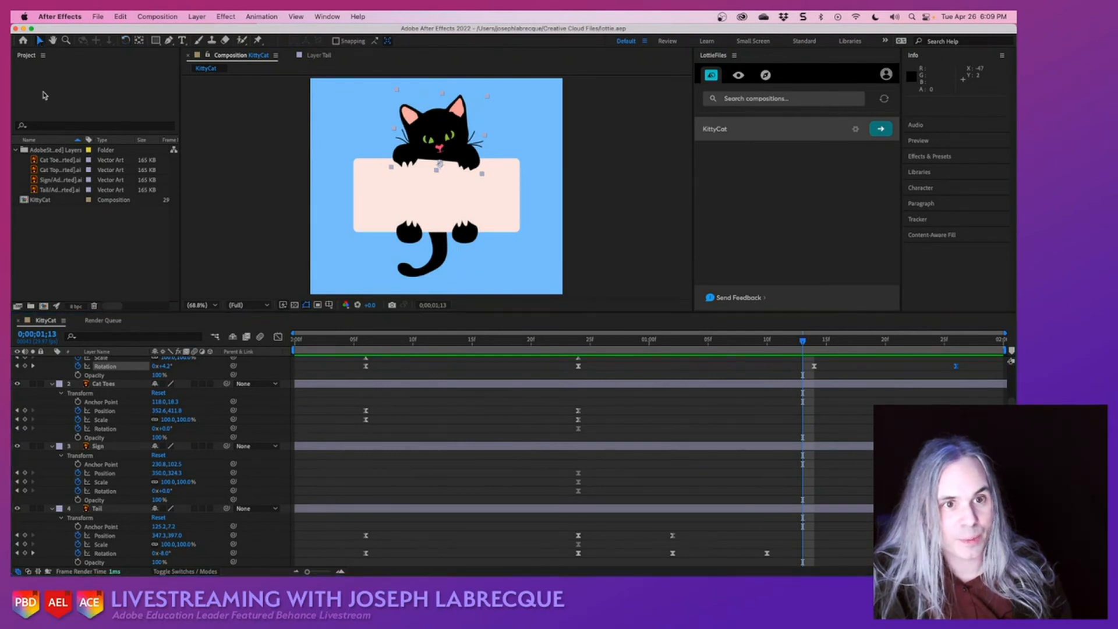
{"action": "left_click", "coordinate": [56, 170]}
{"action": "left_click", "coordinate": [56, 179]}
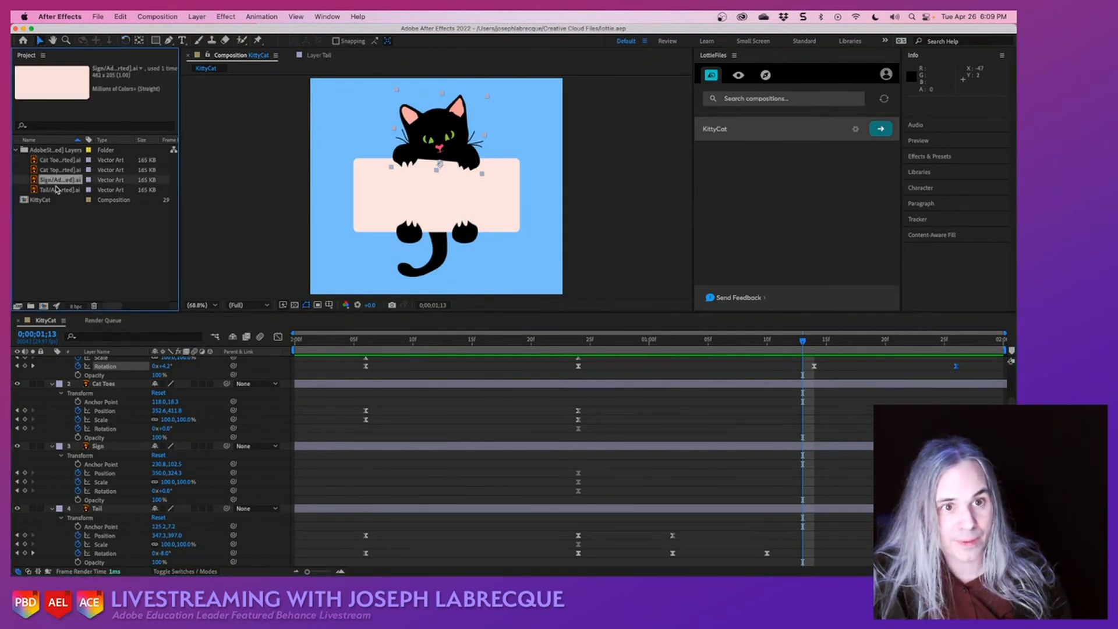
{"action": "left_click", "coordinate": [56, 189]}
{"action": "left_click", "coordinate": [57, 181]}
{"action": "left_click", "coordinate": [56, 171]}
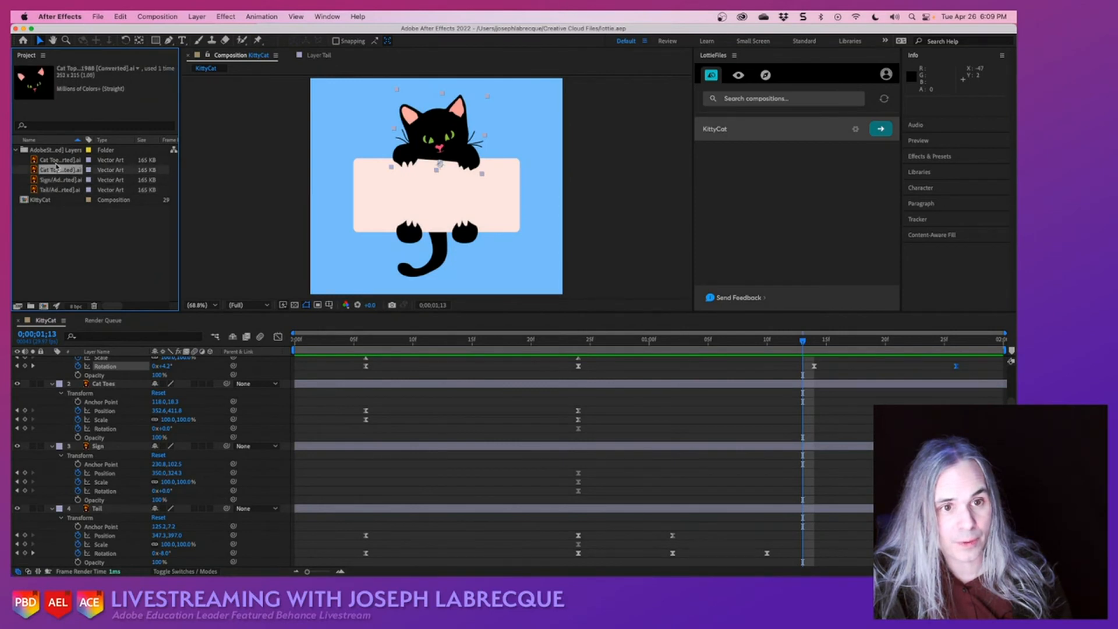
{"action": "left_click", "coordinate": [57, 161]}
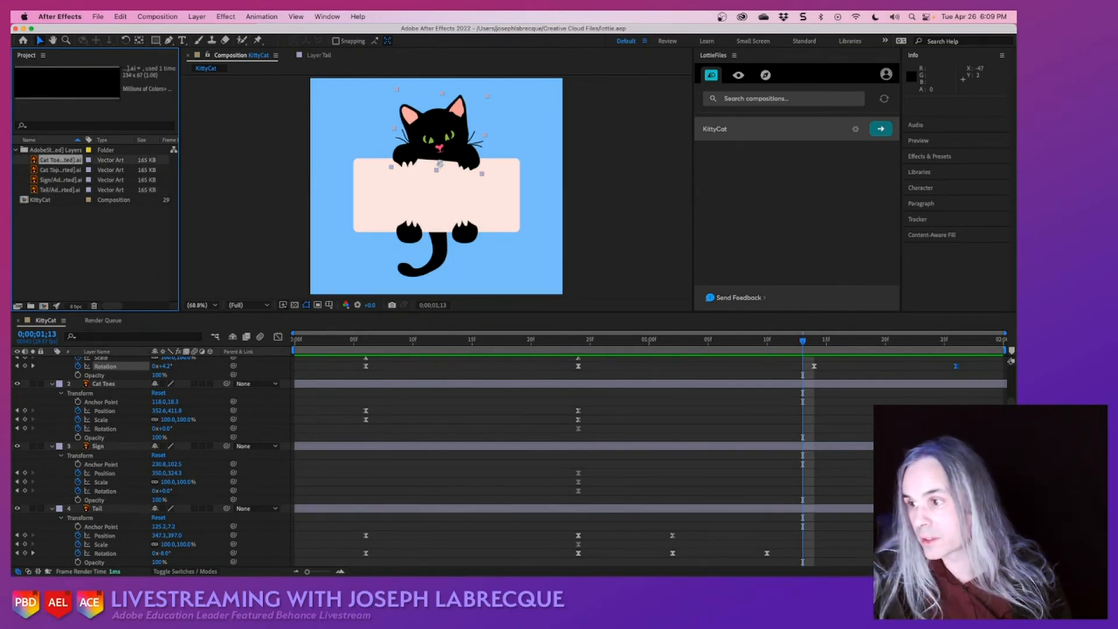
{"action": "key", "text": "super+Tab"}
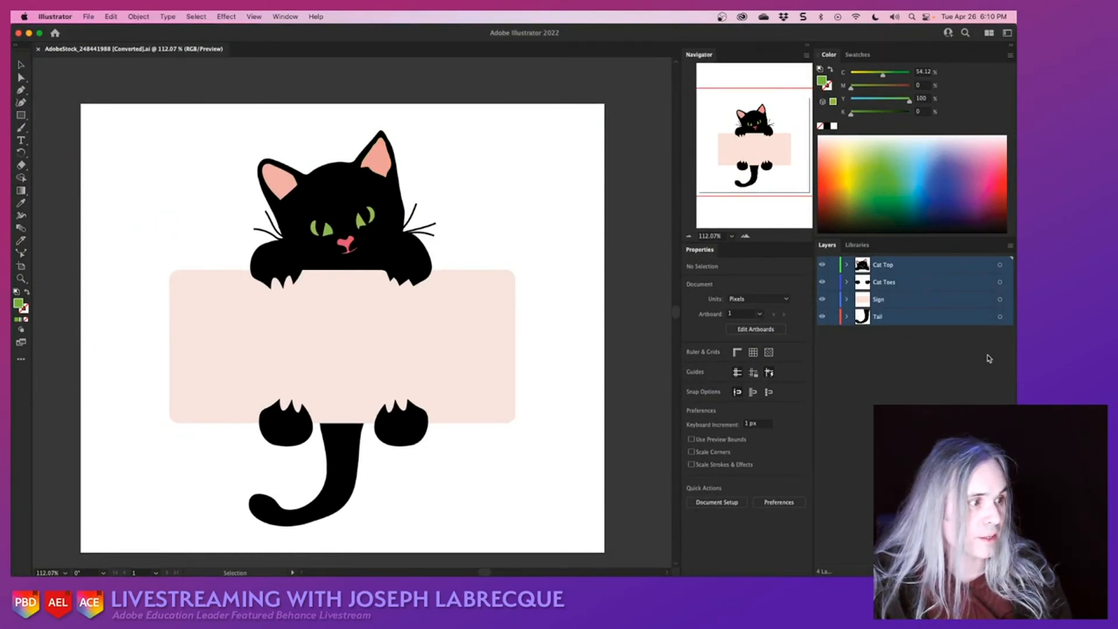
- Select the Cat Top layer in the source illustration and switch back to the KittyCat project in After Effects
{"action": "left_click", "coordinate": [898, 272]}
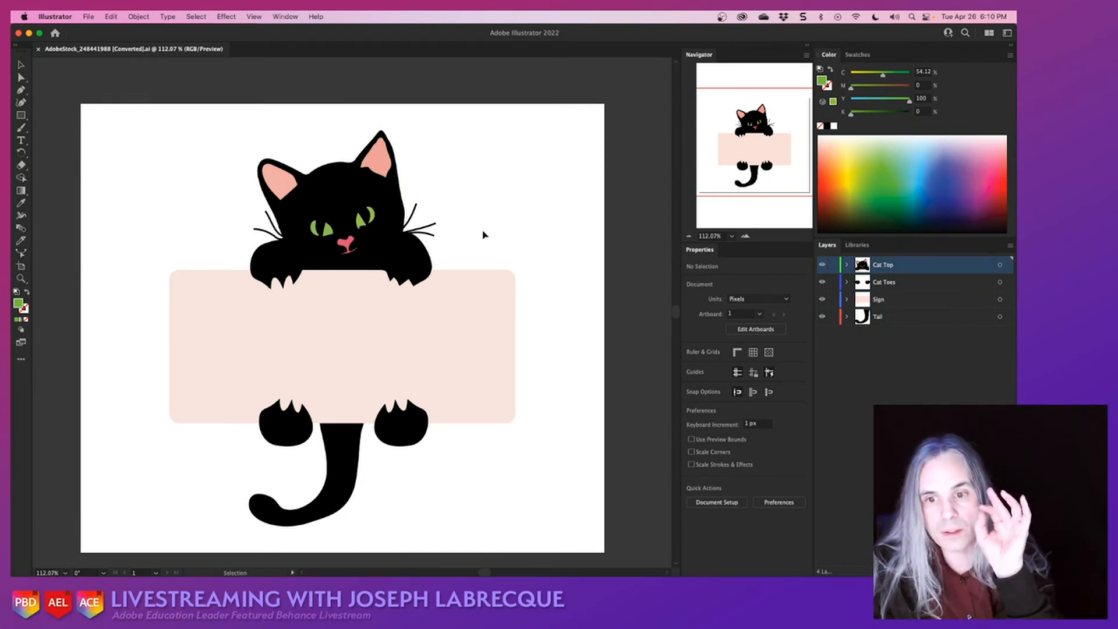
{"action": "left_click", "coordinate": [30, 34]}
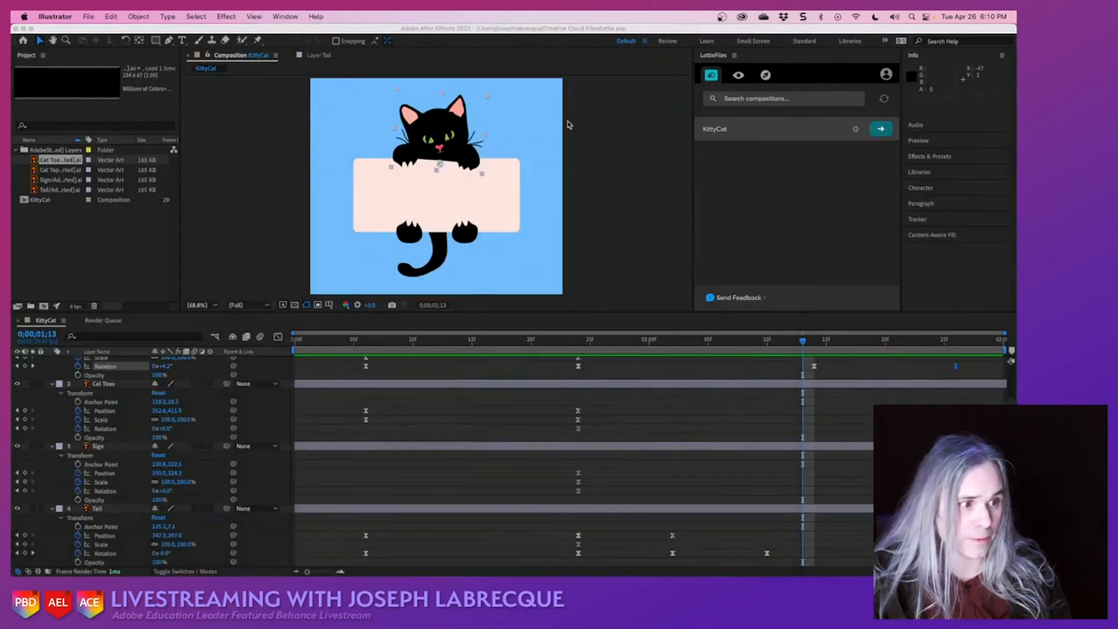
{"action": "left_click", "coordinate": [619, 163]}
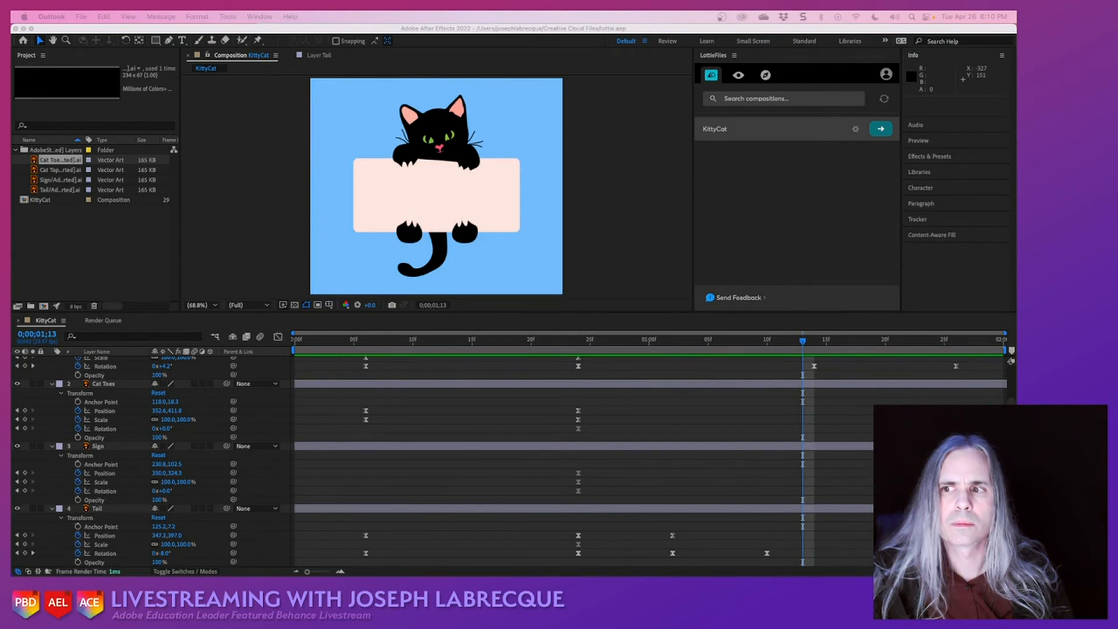
- Render the KittyCat composition with LottieFiles and enlarge the viewing area to check its Lottie preview
{"action": "left_click", "coordinate": [873, 213]}
{"action": "left_click", "coordinate": [880, 128]}
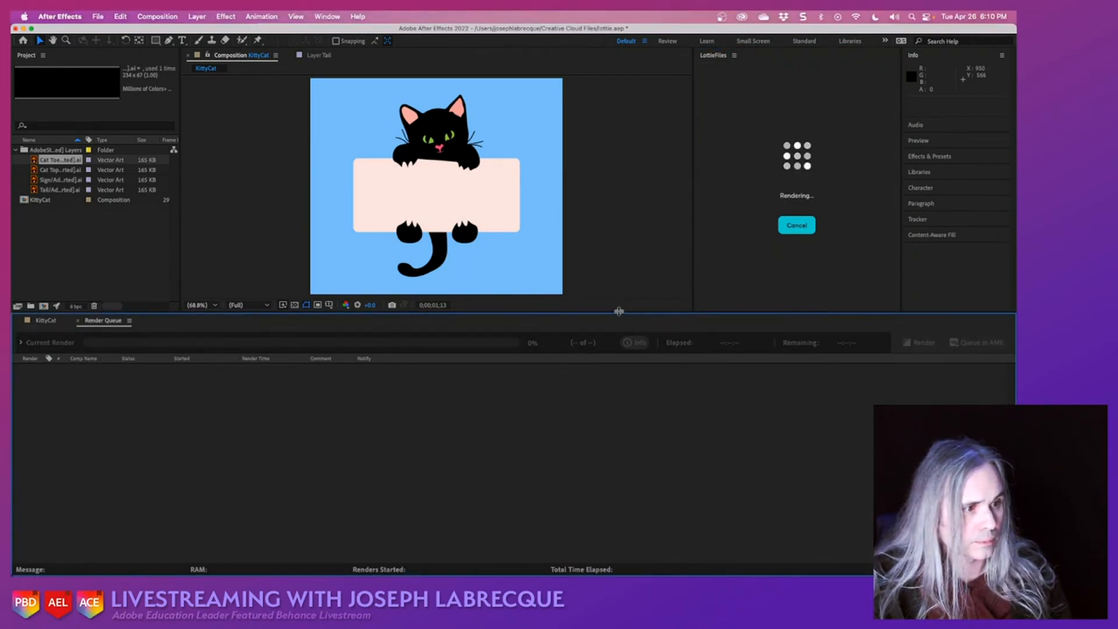
{"action": "left_click_drag", "start_coordinate": [619, 312], "coordinate": [622, 446]}
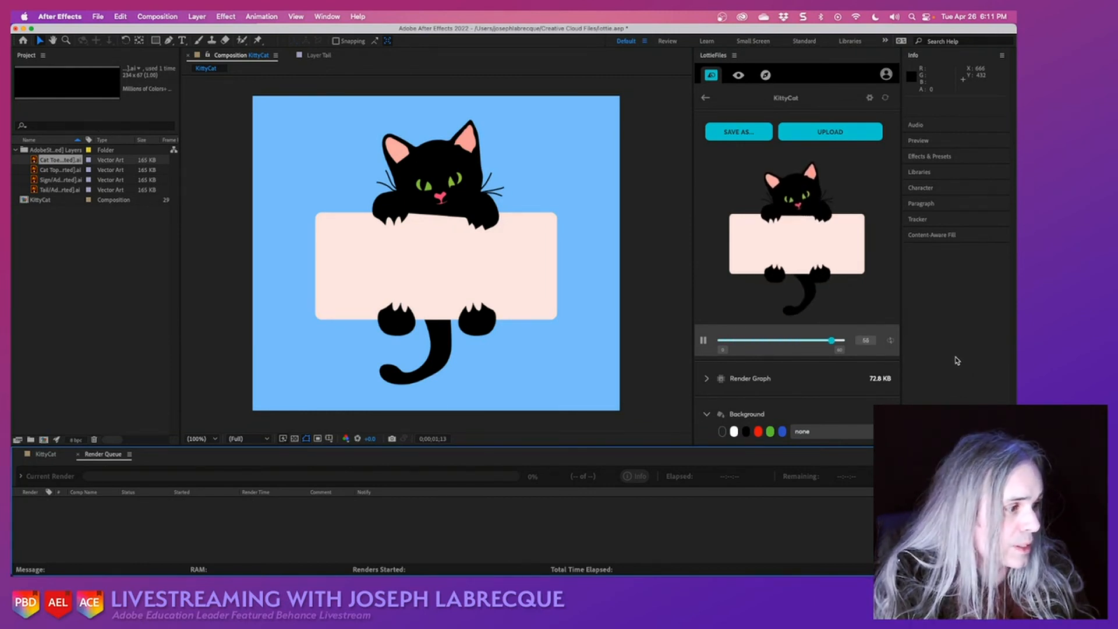
{"action": "scroll", "coordinate": [821, 389], "scroll_direction": "down", "scroll_amount": 2}
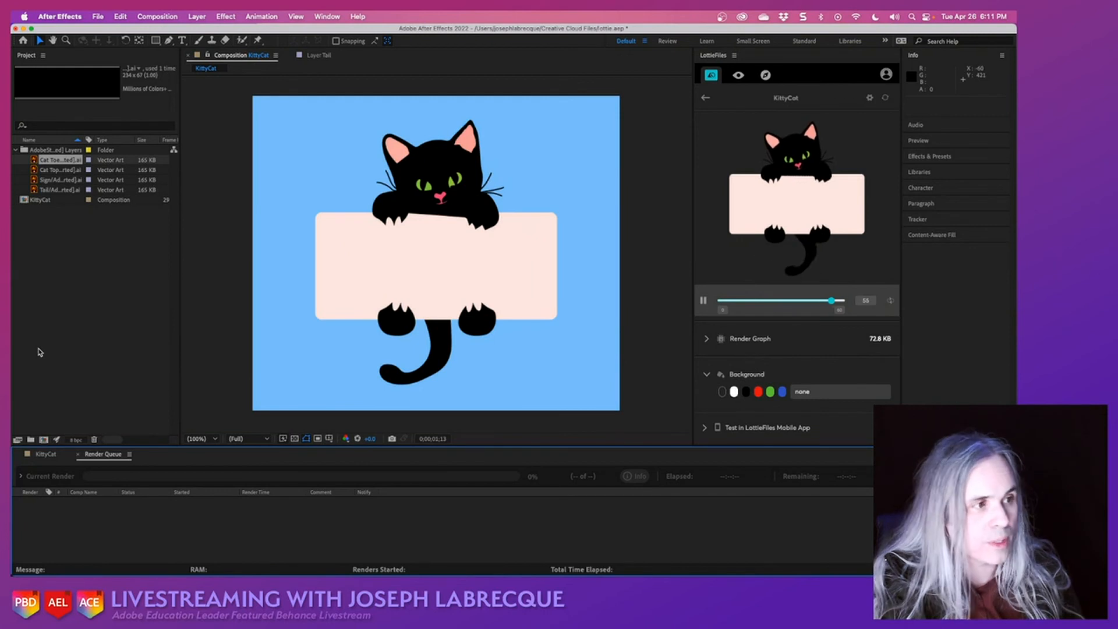
- Return to the KittyCat timeline and collapse the properties of the Cat Top, Cat Toes, Sign and Tail layers
{"action": "left_click", "coordinate": [41, 461]}
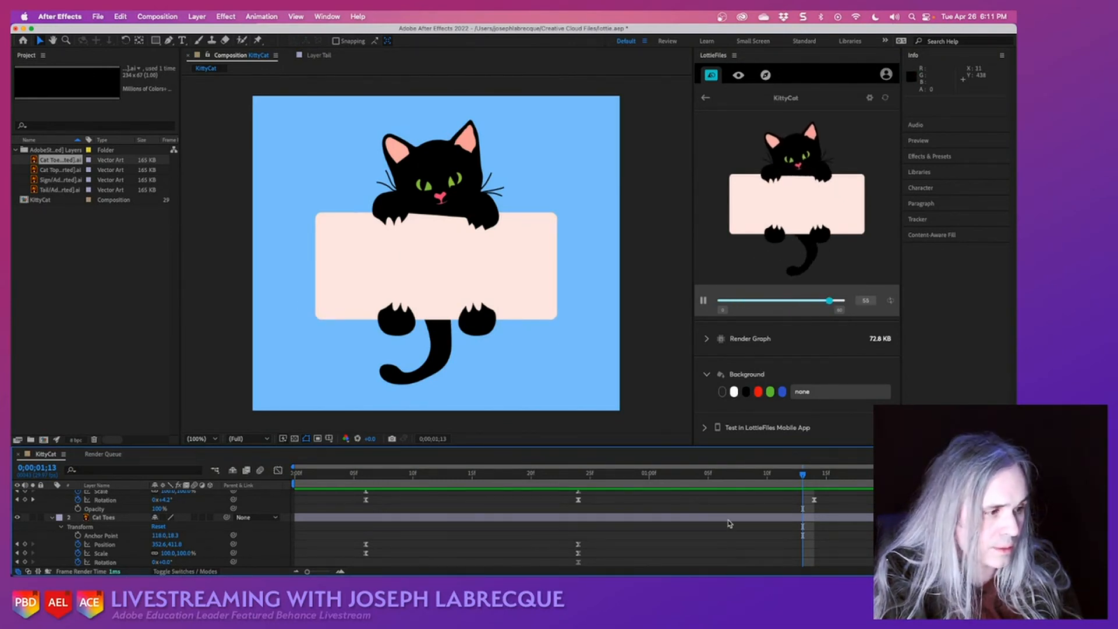
{"action": "scroll", "coordinate": [730, 524], "scroll_direction": "up", "scroll_amount": 3}
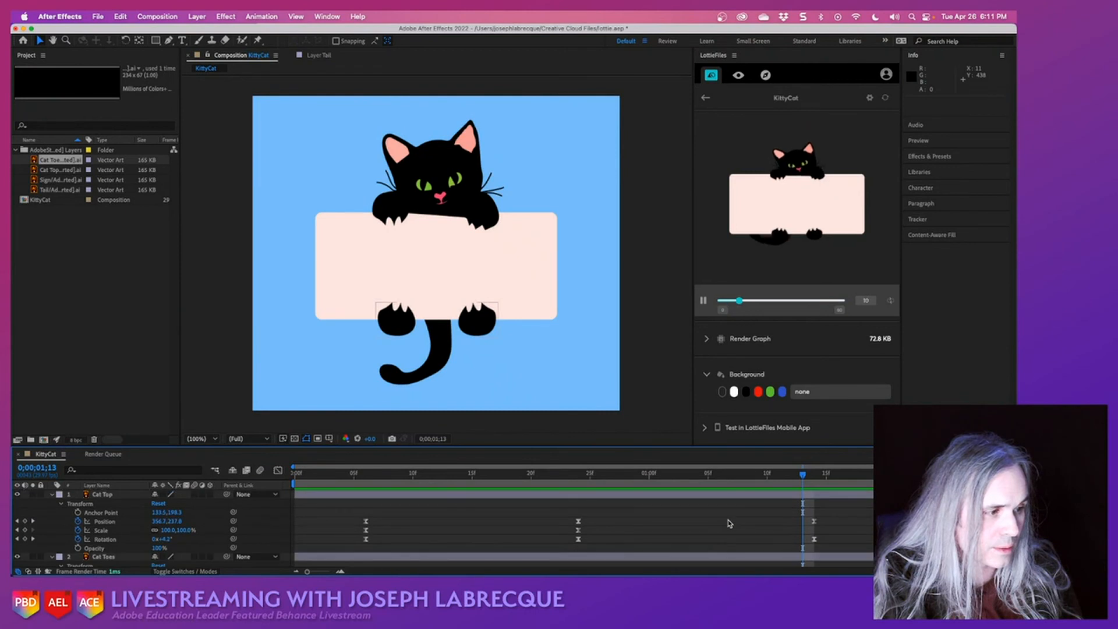
{"action": "left_click", "coordinate": [52, 495]}
{"action": "left_click", "coordinate": [51, 503]}
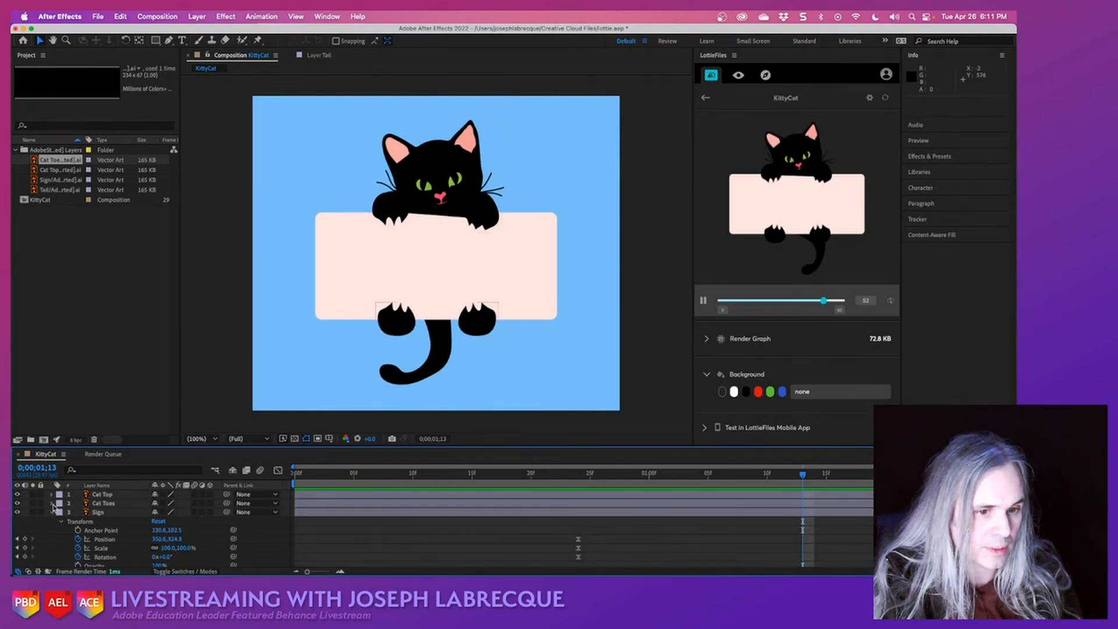
{"action": "left_click", "coordinate": [53, 512]}
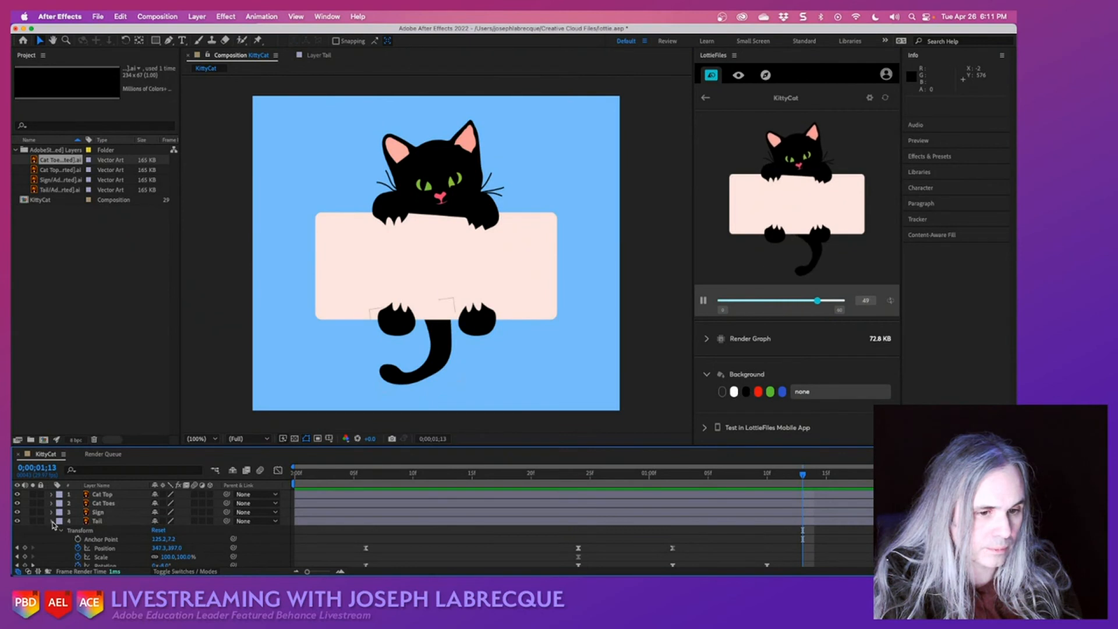
{"action": "left_click", "coordinate": [52, 521]}
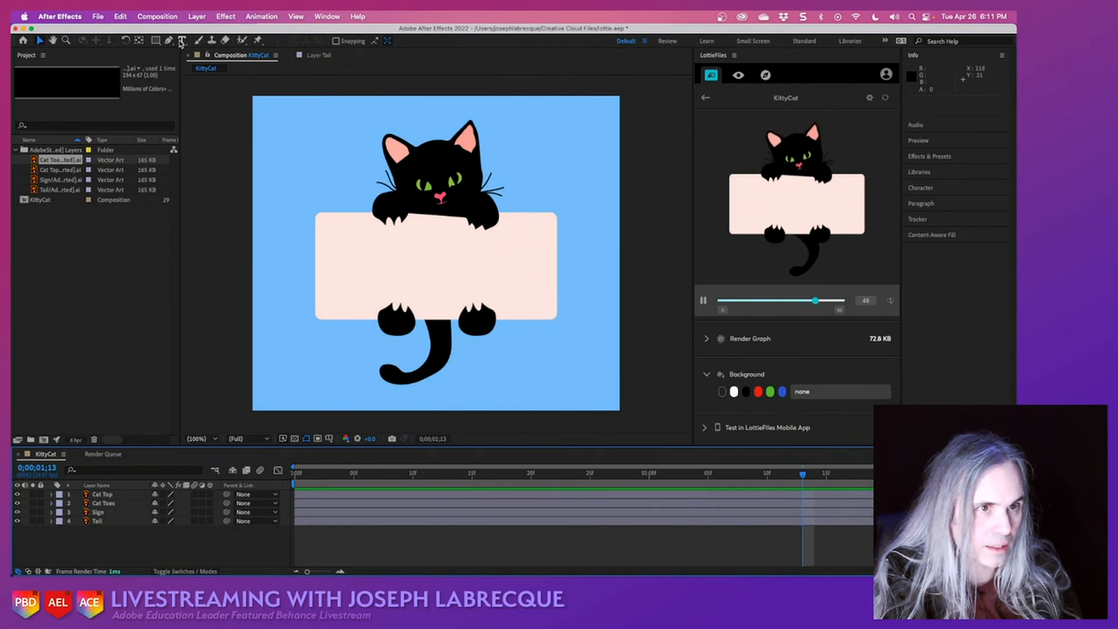
- Add a text layer reading "Wuv U" on the cat's sign and fill the text with black
{"action": "left_click", "coordinate": [181, 41]}
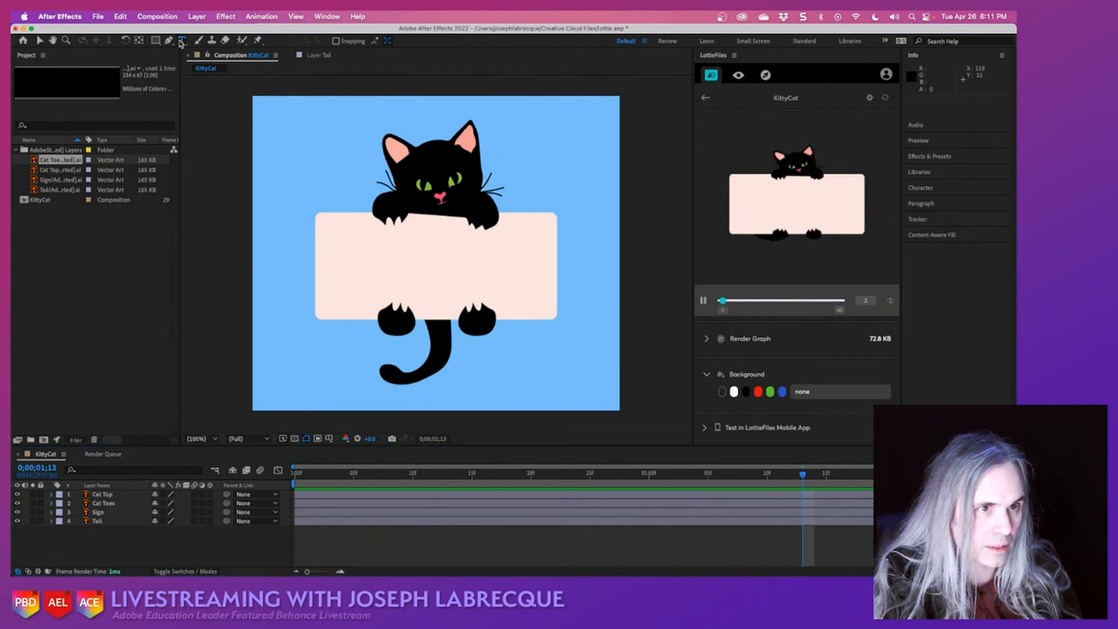
{"action": "left_click", "coordinate": [353, 269]}
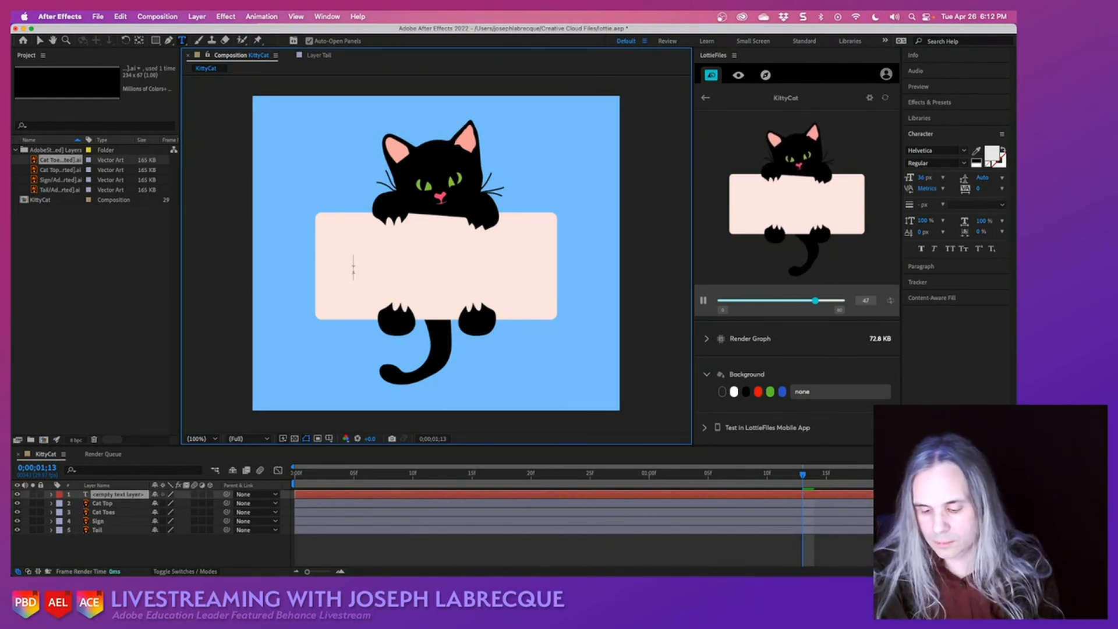
{"action": "type", "text": "Wuv"}
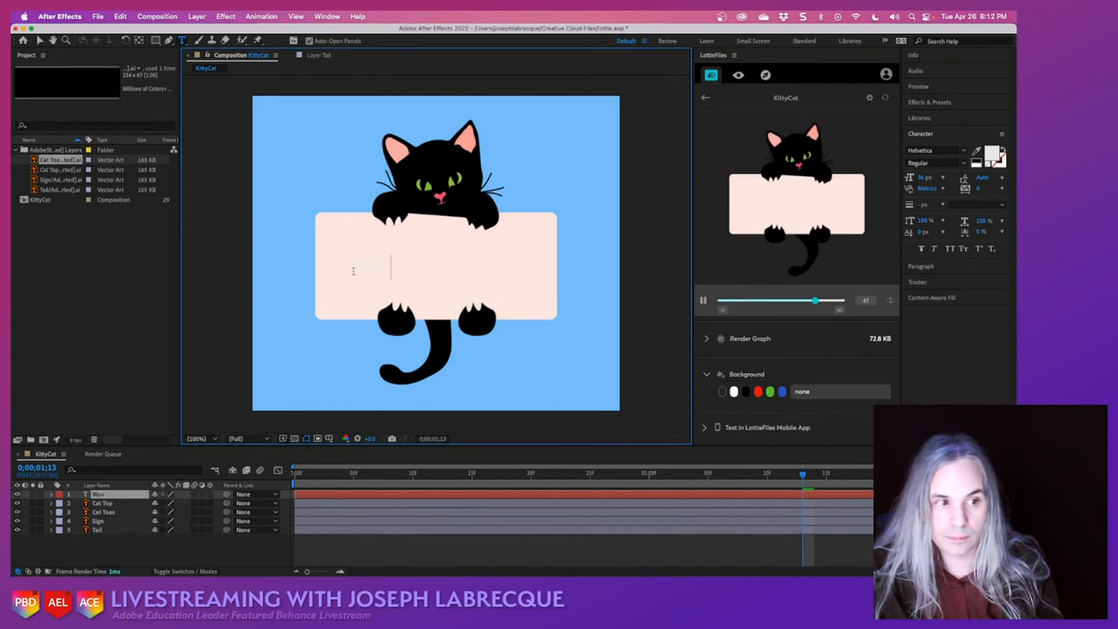
{"action": "type", "text": " U"}
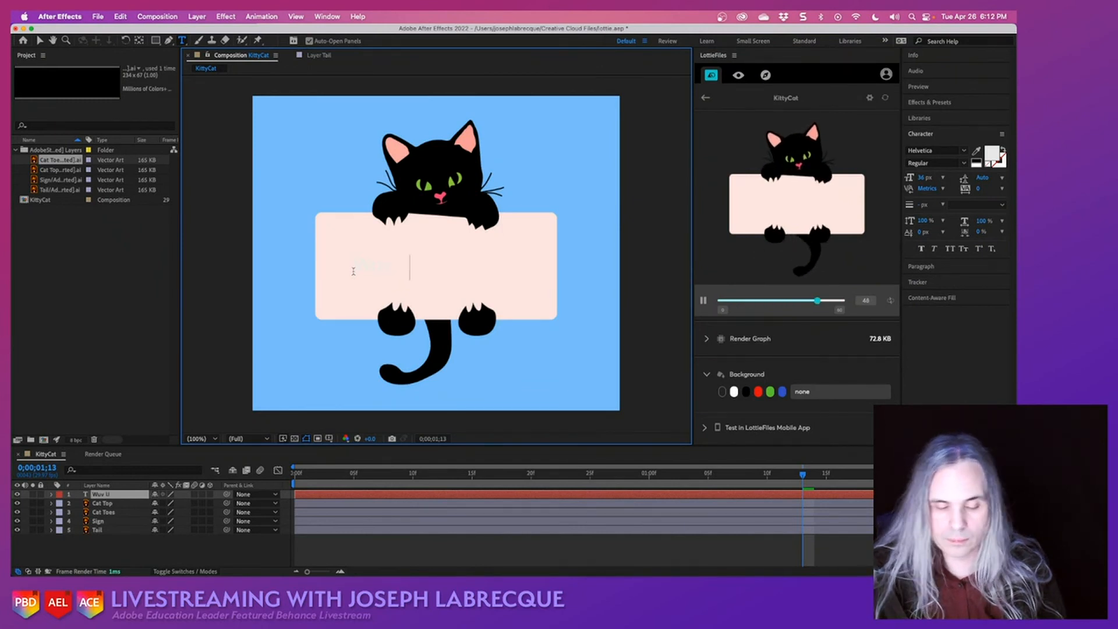
{"action": "key", "text": "super+a"}
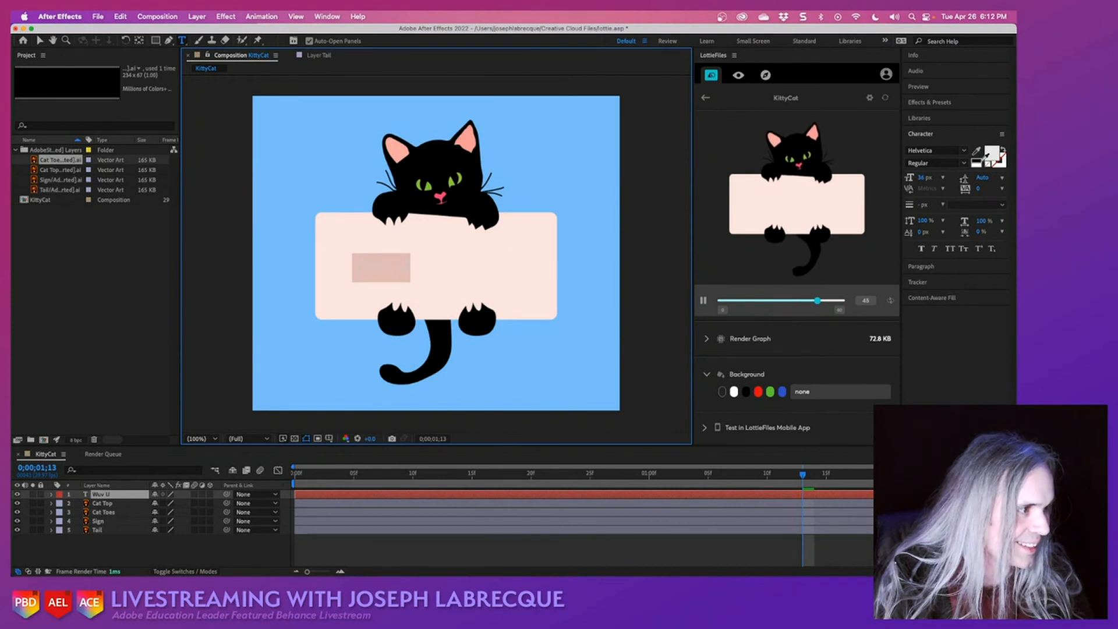
{"action": "left_click", "coordinate": [982, 155]}
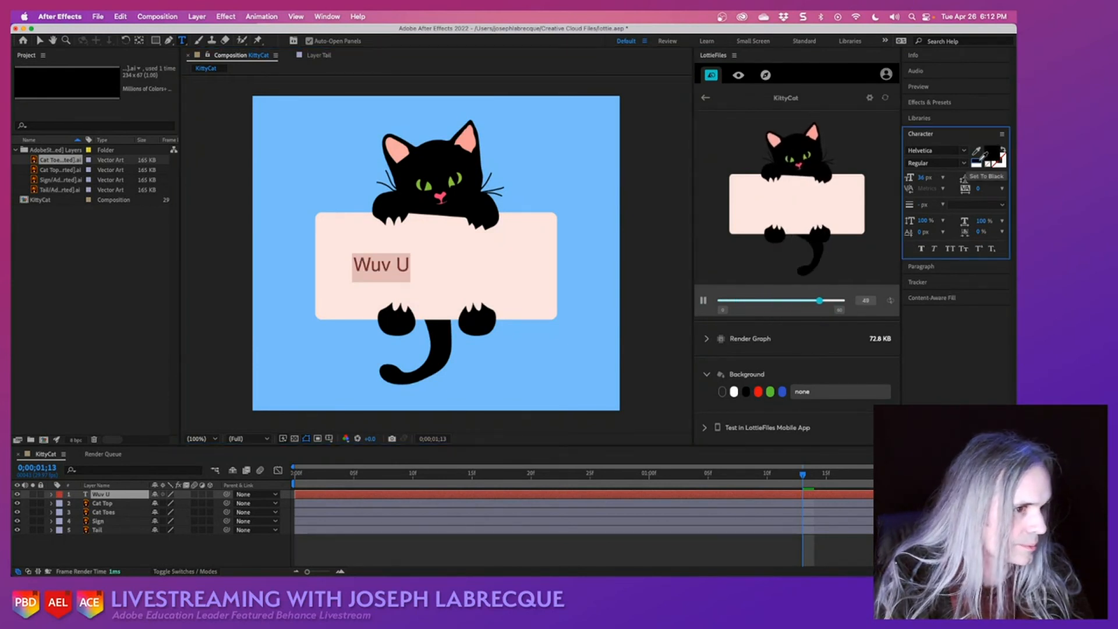
- Browse the Adobe Fonts for the "Wuv U" text and try the Salvation font on it
{"action": "left_click", "coordinate": [964, 151]}
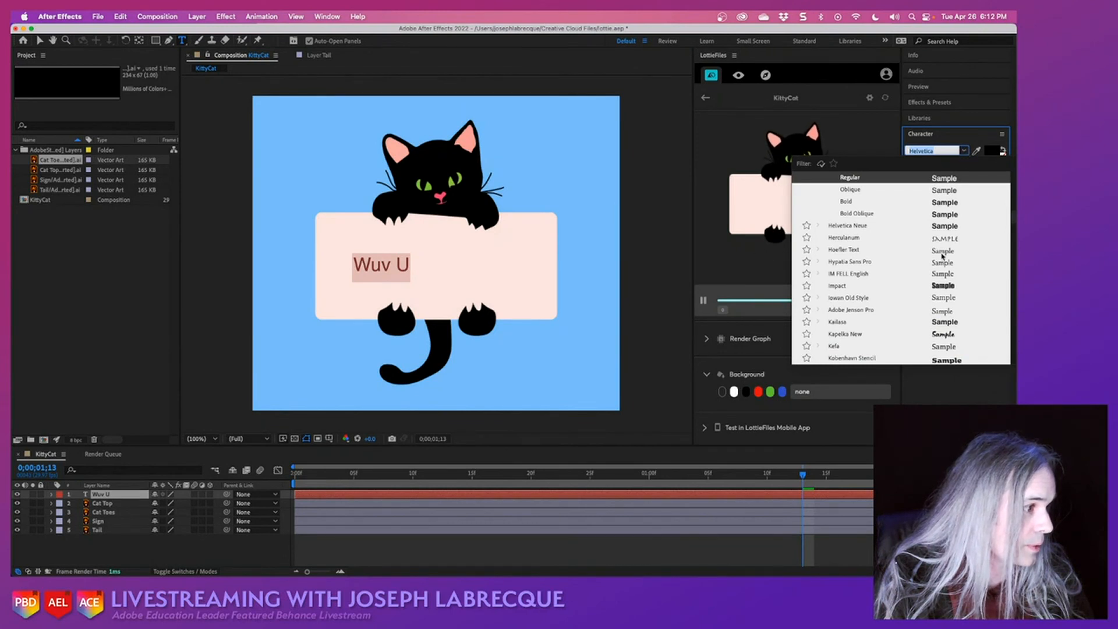
{"action": "scroll", "coordinate": [942, 254], "scroll_direction": "down", "scroll_amount": 5}
{"action": "scroll", "coordinate": [942, 254], "scroll_direction": "down", "scroll_amount": 4}
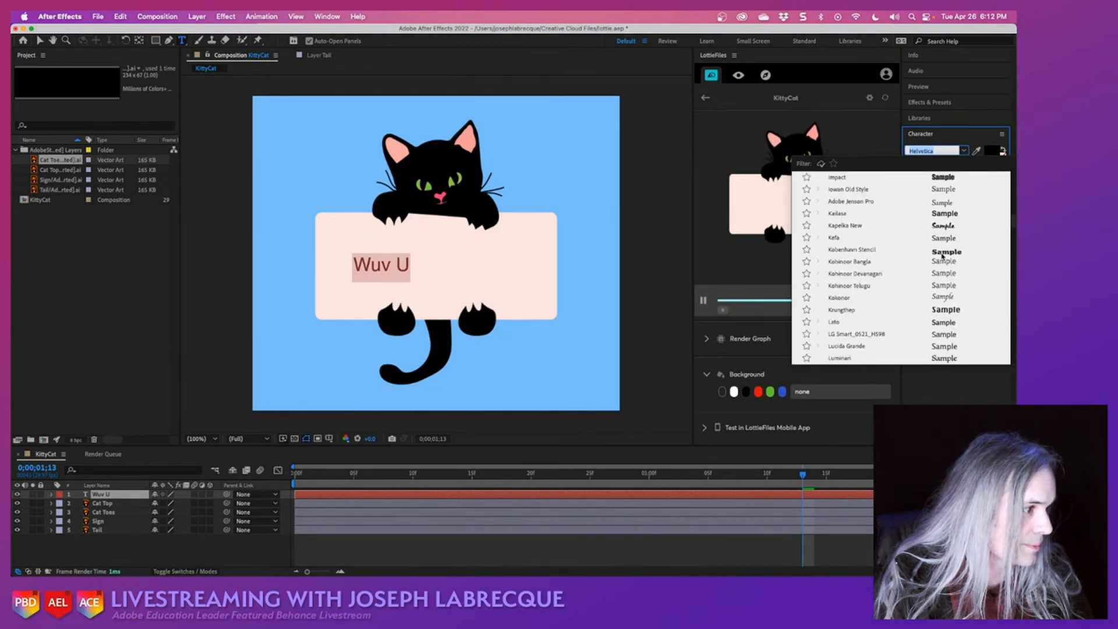
{"action": "scroll", "coordinate": [941, 255], "scroll_direction": "down", "scroll_amount": 5}
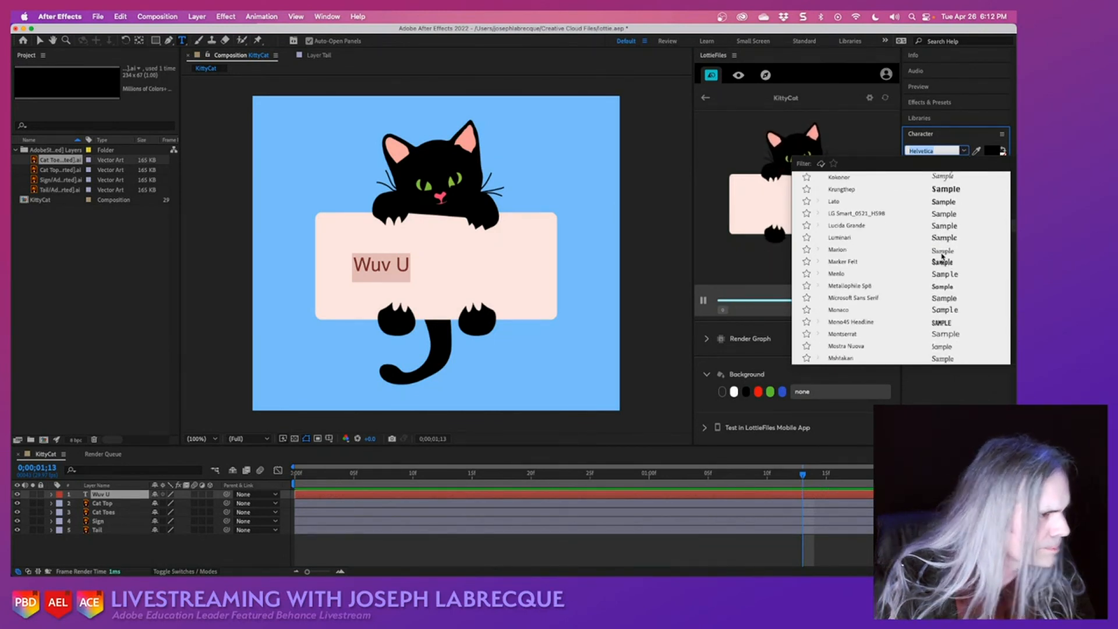
{"action": "scroll", "coordinate": [871, 204], "scroll_direction": "down", "scroll_amount": 10}
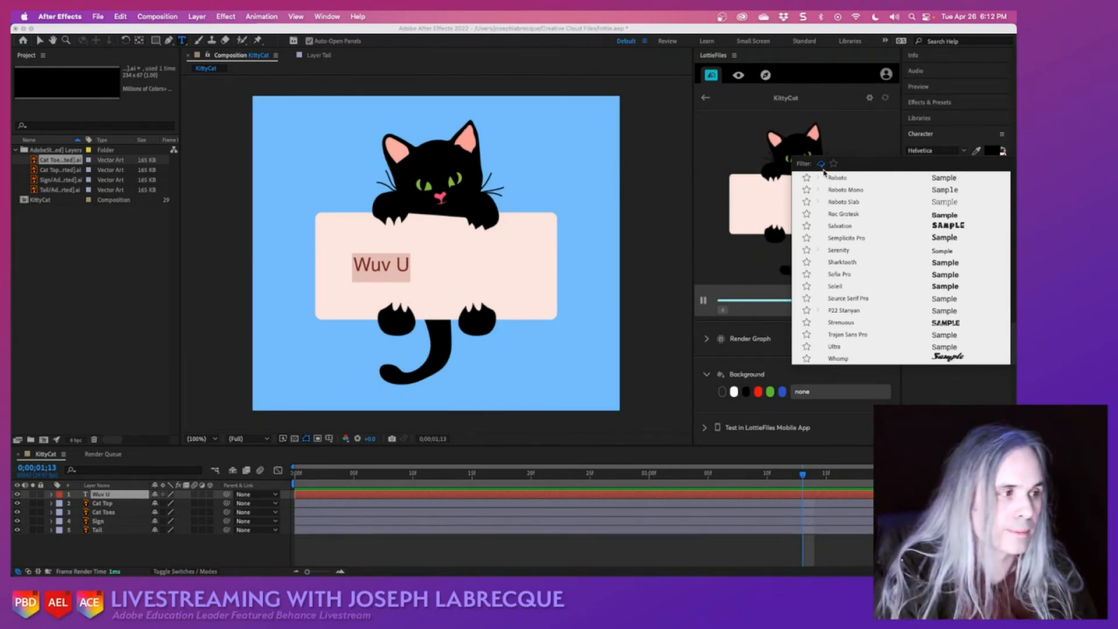
{"action": "left_click", "coordinate": [949, 227]}
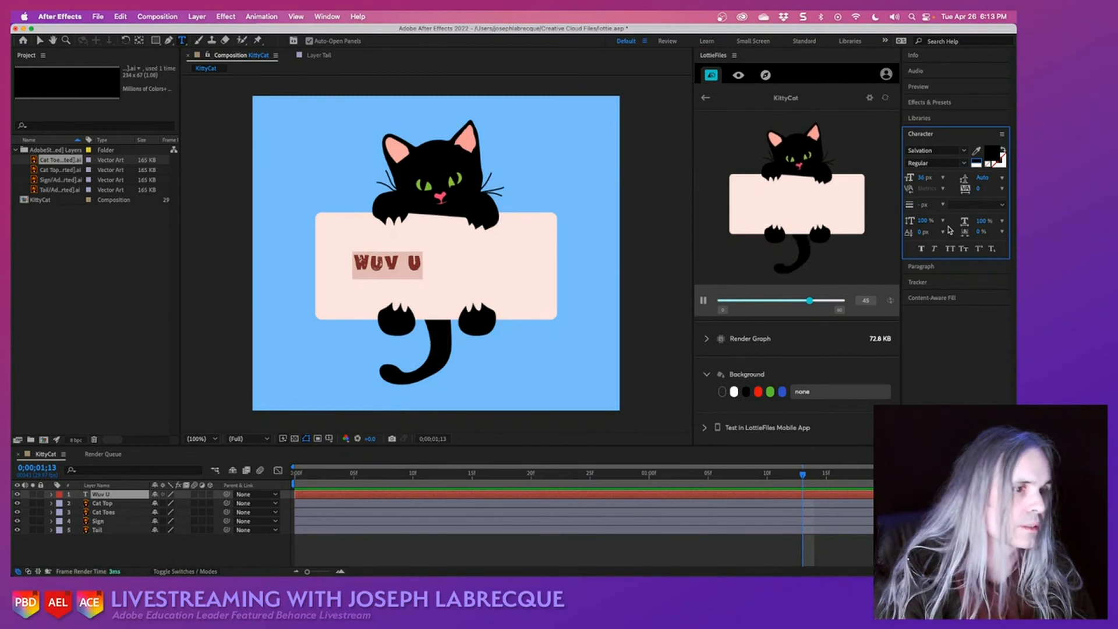
- Set the "Wuv U" text in PeachyKeenJF at 72 px and centre it on the sign
{"action": "left_click", "coordinate": [963, 152]}
{"action": "scroll", "coordinate": [916, 250], "scroll_direction": "up", "scroll_amount": 3}
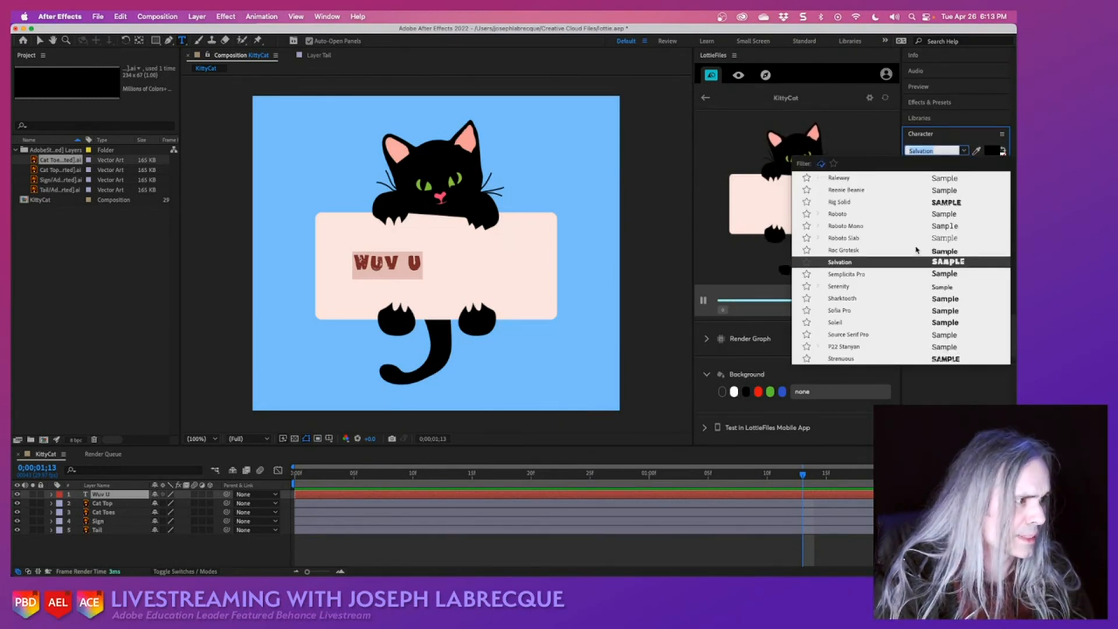
{"action": "scroll", "coordinate": [916, 250], "scroll_direction": "up", "scroll_amount": 10}
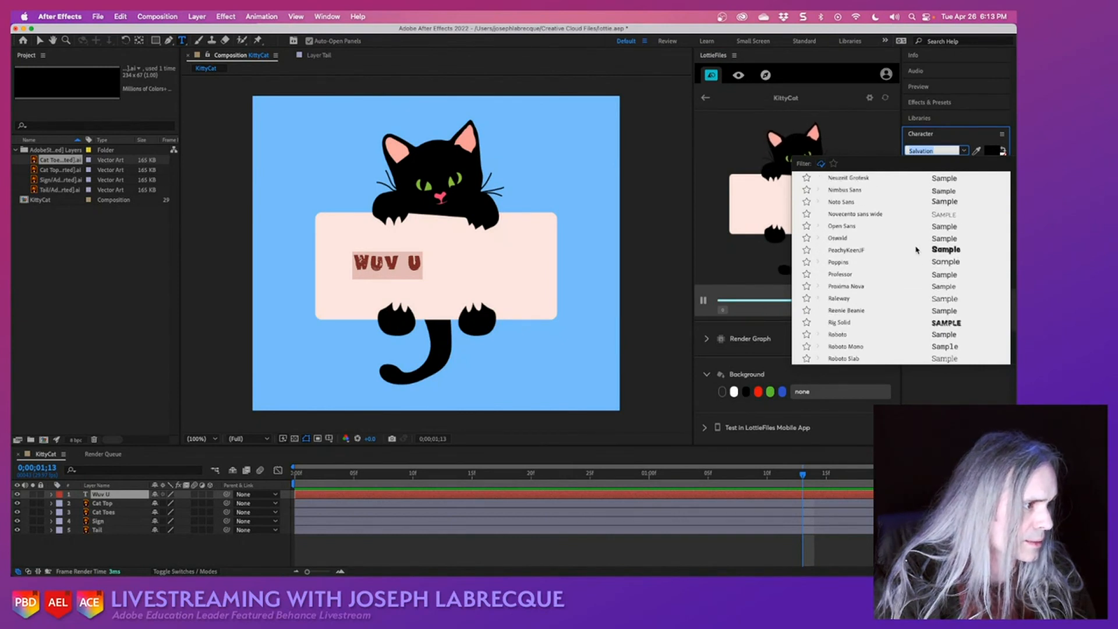
{"action": "left_click", "coordinate": [906, 252]}
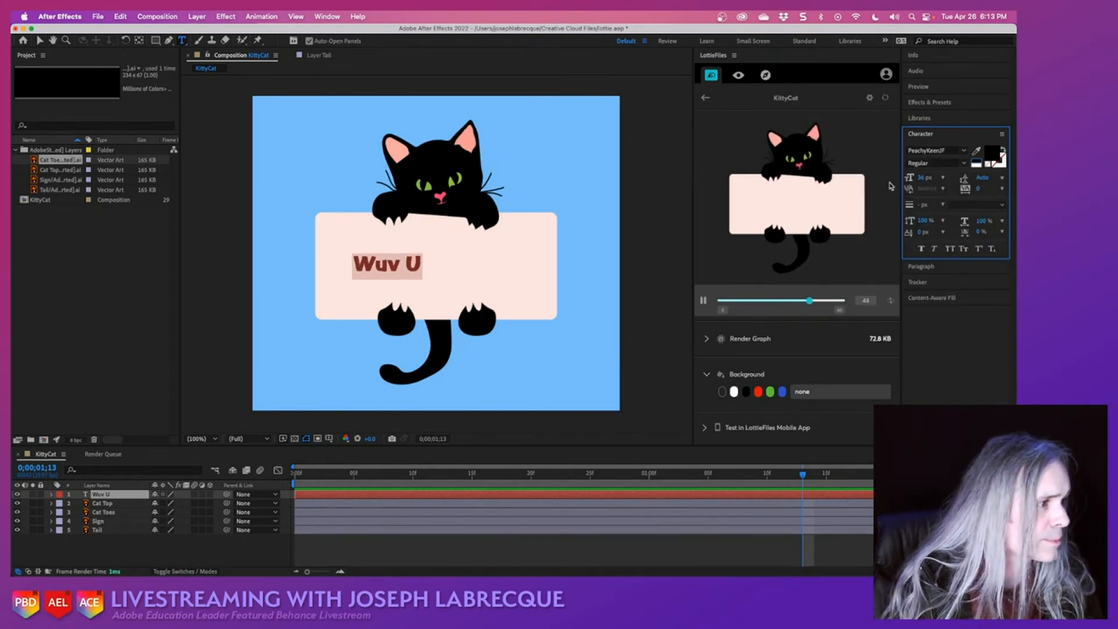
{"action": "left_click_drag", "start_coordinate": [924, 182], "coordinate": [952, 182]}
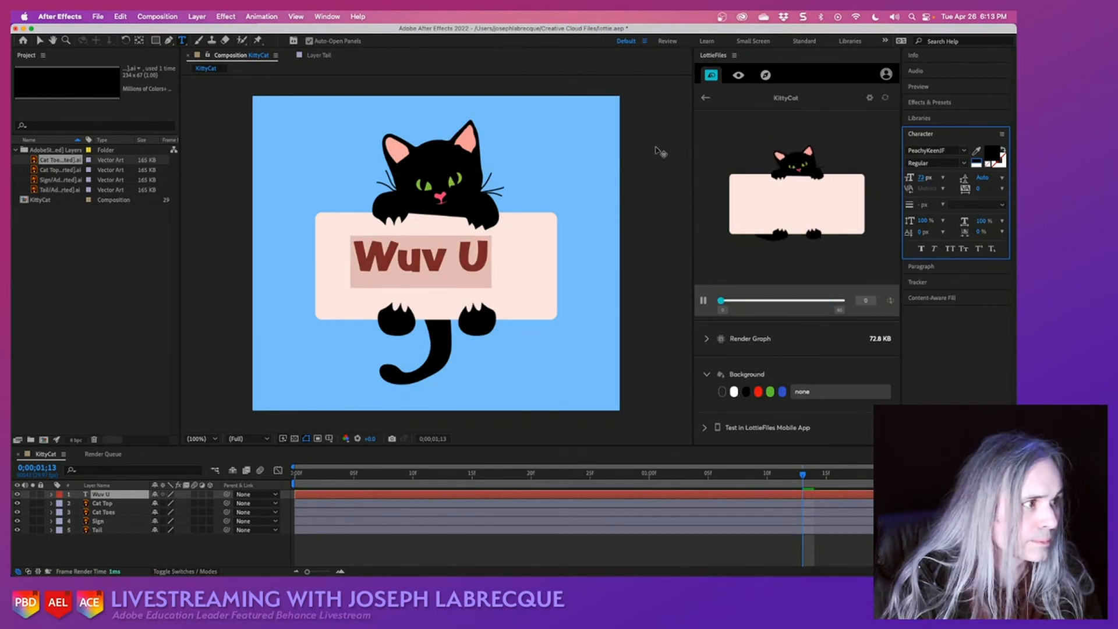
{"action": "left_click", "coordinate": [41, 40]}
{"action": "left_click_drag", "start_coordinate": [418, 267], "coordinate": [429, 275]}
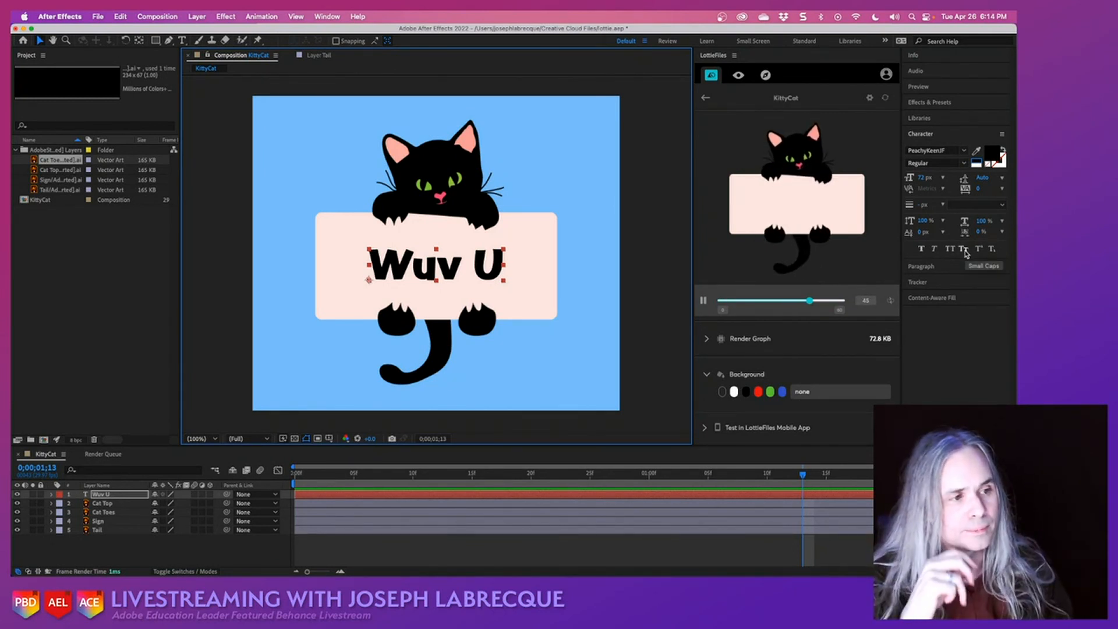
- At 0;00;00;20, add an opacity keyframe to the "Wuv U" layer and set its value to 0%
{"action": "left_click", "coordinate": [413, 473]}
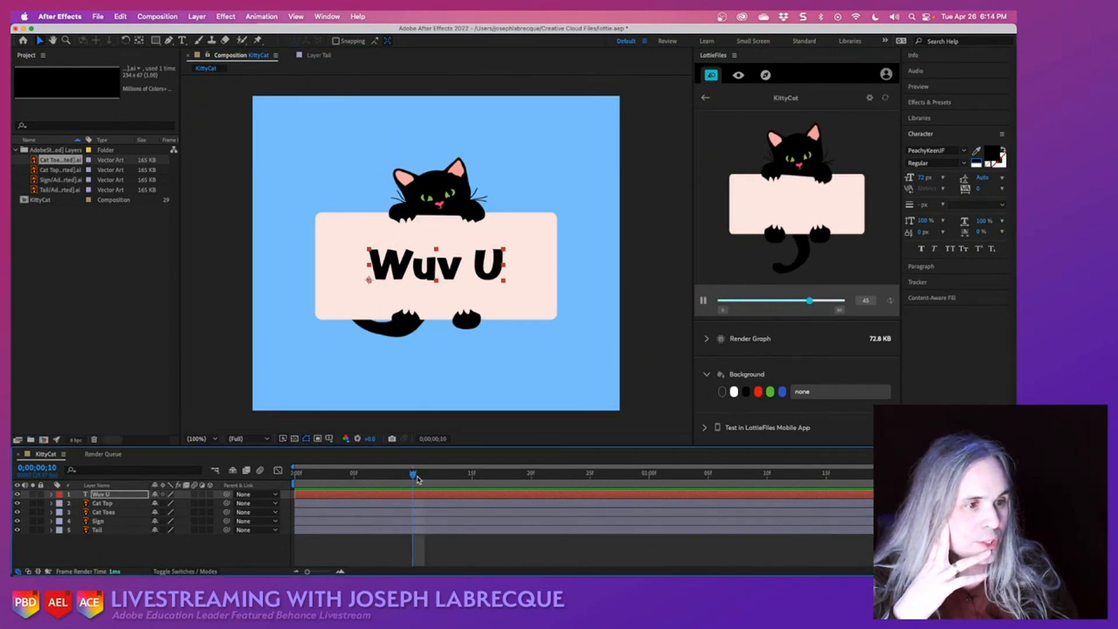
{"action": "key", "text": "Home"}
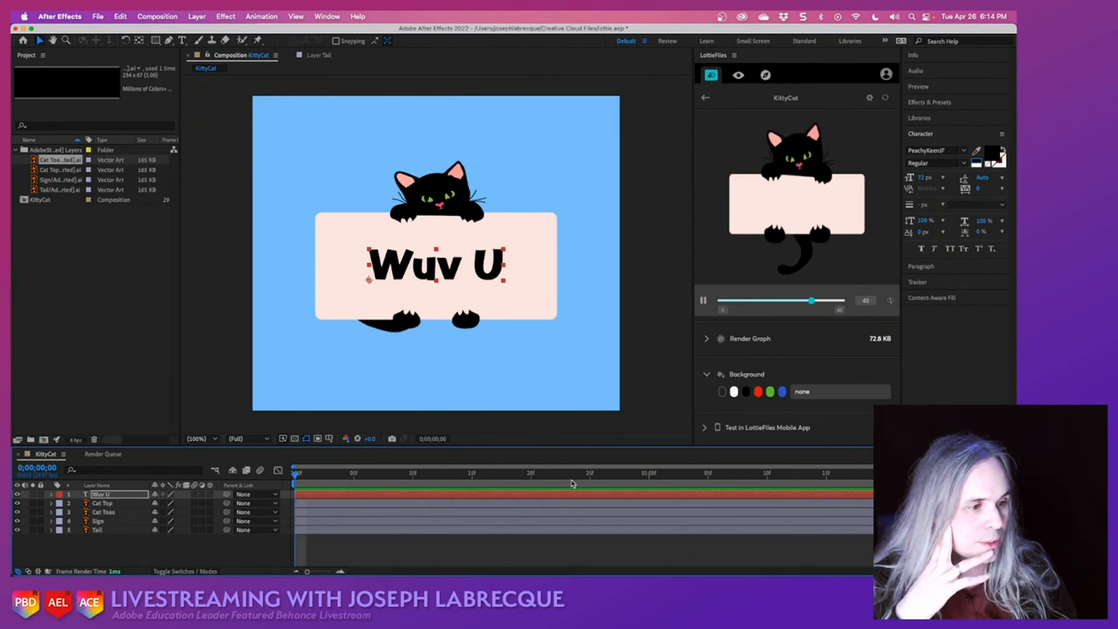
{"action": "left_click_drag", "start_coordinate": [575, 477], "coordinate": [482, 476]}
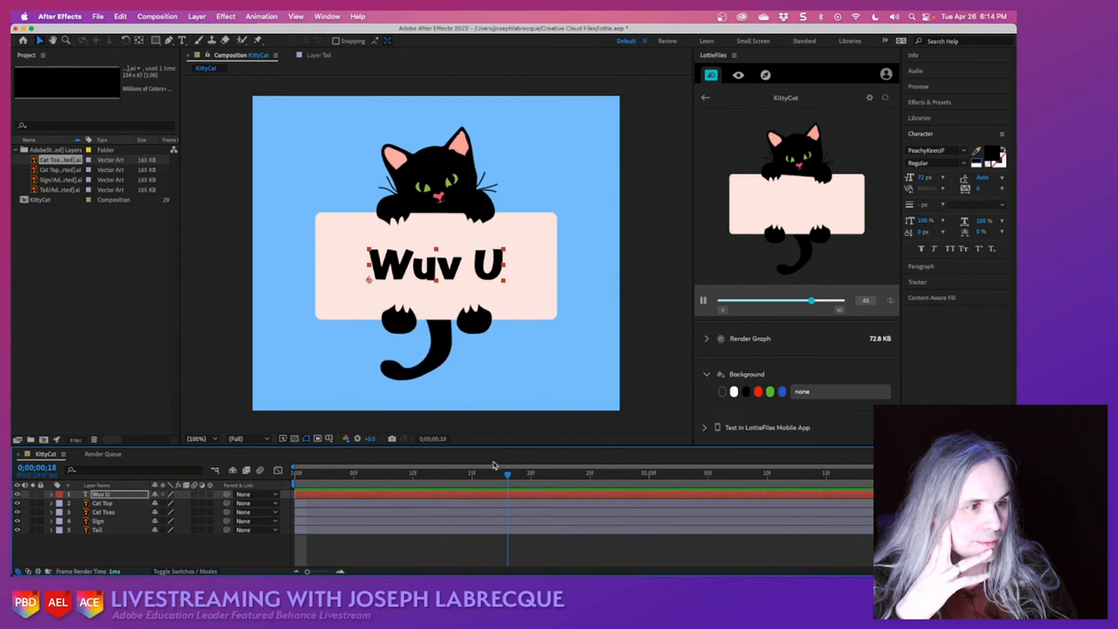
{"action": "left_click", "coordinate": [51, 494]}
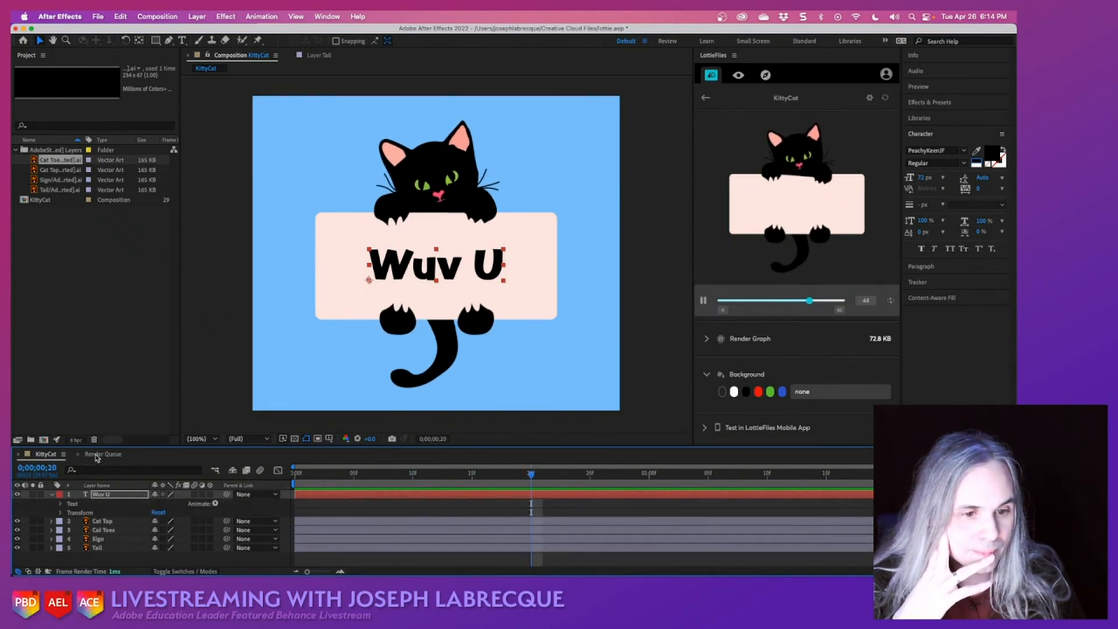
{"action": "left_click", "coordinate": [60, 512]}
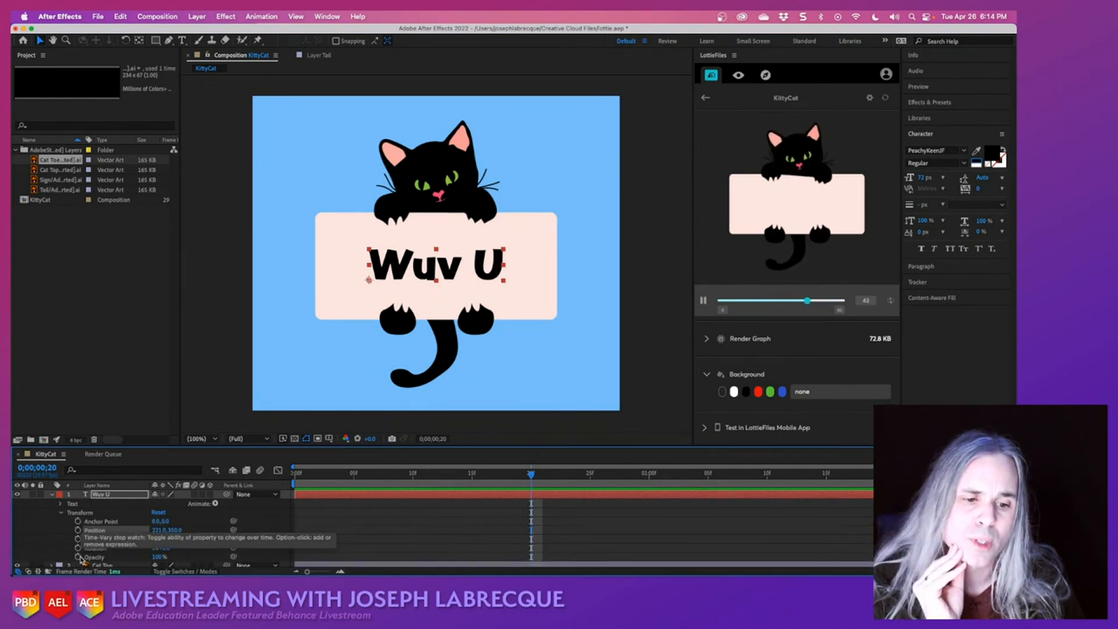
{"action": "left_click", "coordinate": [78, 557]}
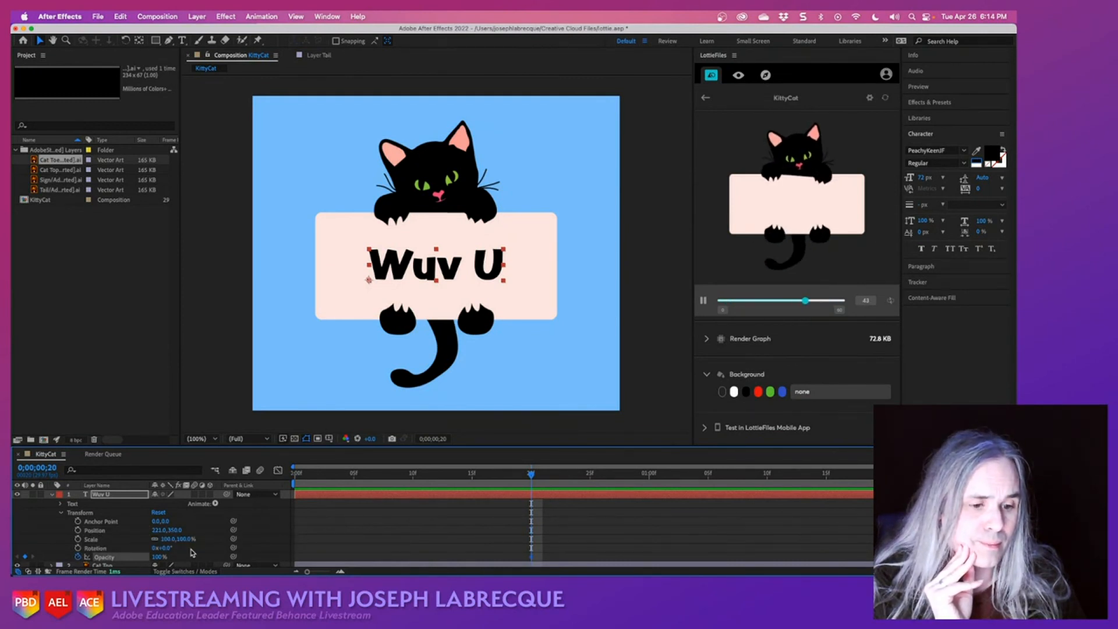
{"action": "left_click", "coordinate": [156, 556]}
{"action": "type", "text": "0"}
{"action": "key", "text": "Return"}
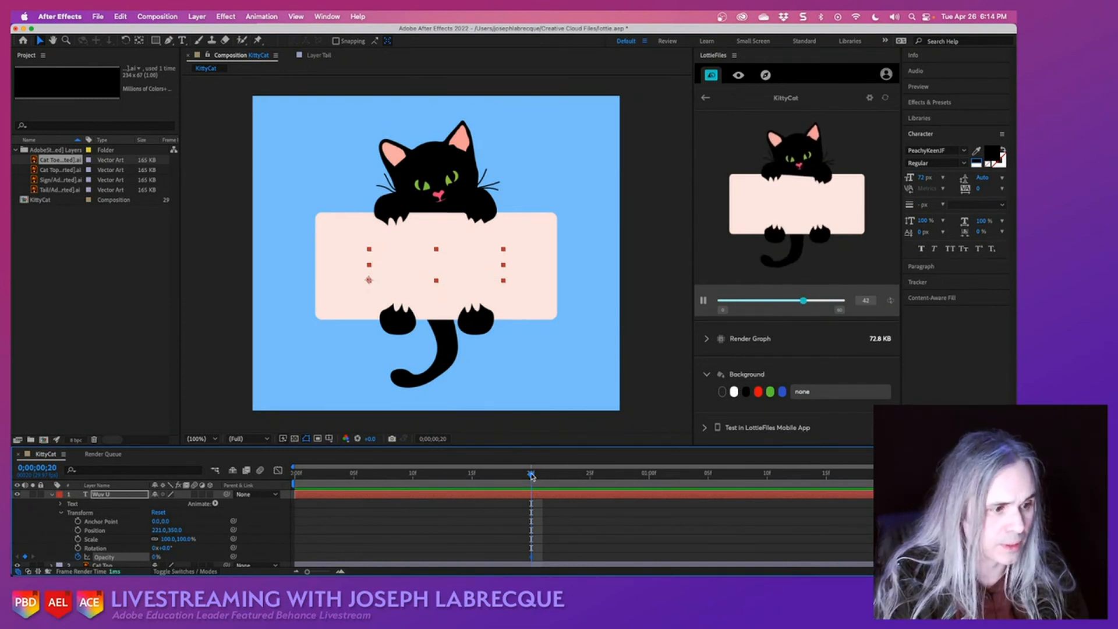
- At 0;00;00;27, set the "Wuv U" layer's opacity to 70% to end its fade-in
{"action": "left_click_drag", "start_coordinate": [210, 454], "coordinate": [613, 495]}
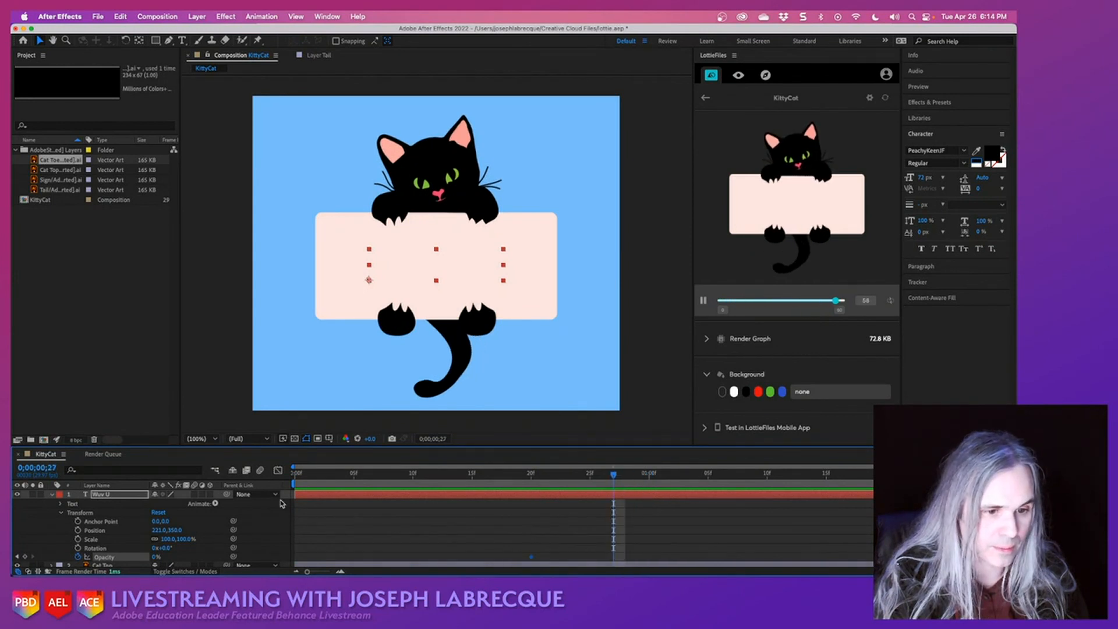
{"action": "left_click", "coordinate": [156, 557]}
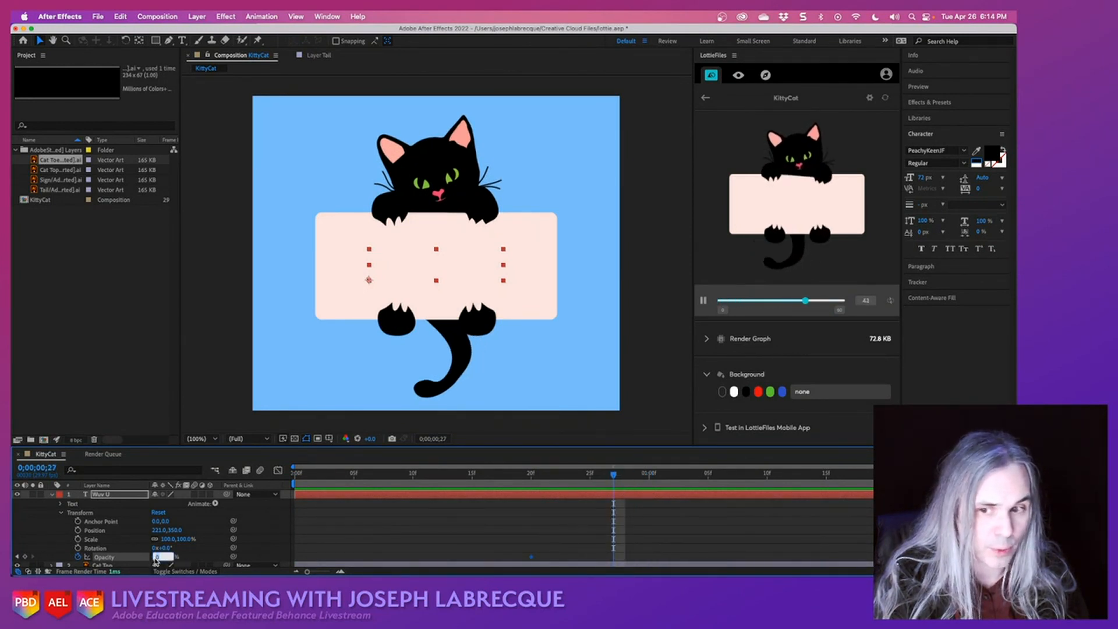
{"action": "left_click", "coordinate": [195, 560]}
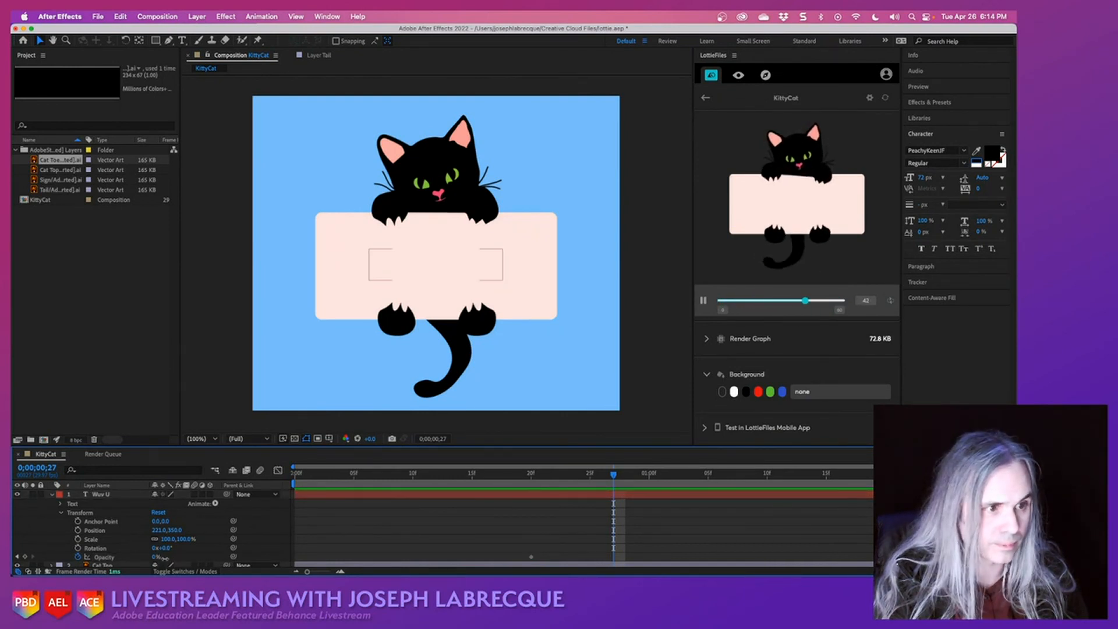
{"action": "left_click_drag", "start_coordinate": [156, 558], "coordinate": [195, 562]}
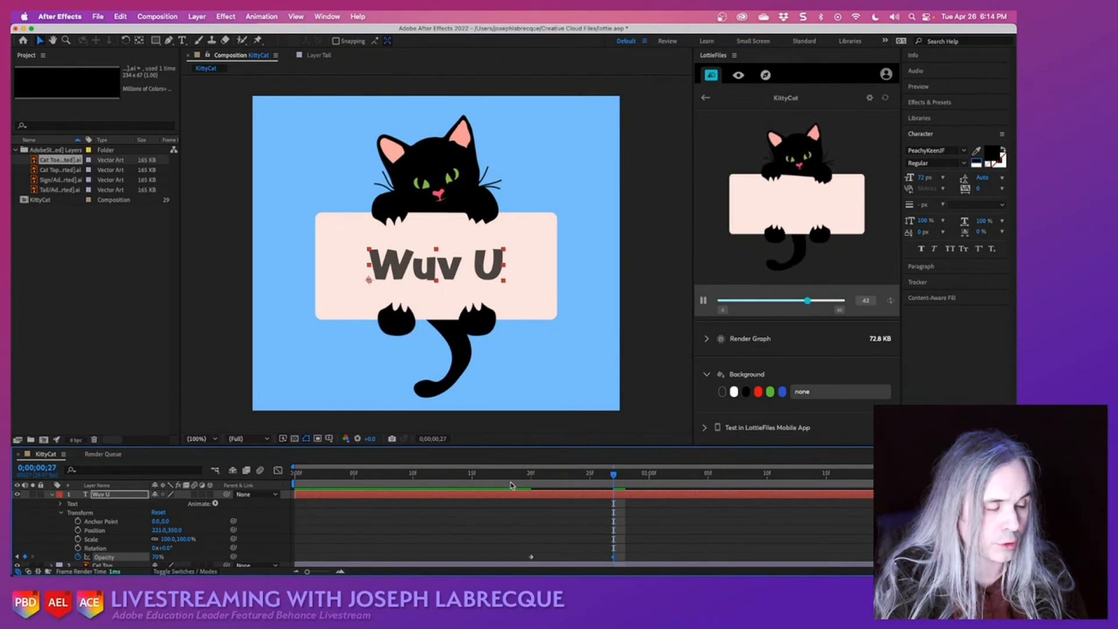
- Save the project and preview the "Wuv U" fade-in from 0;00;00;13
{"action": "left_click", "coordinate": [449, 475]}
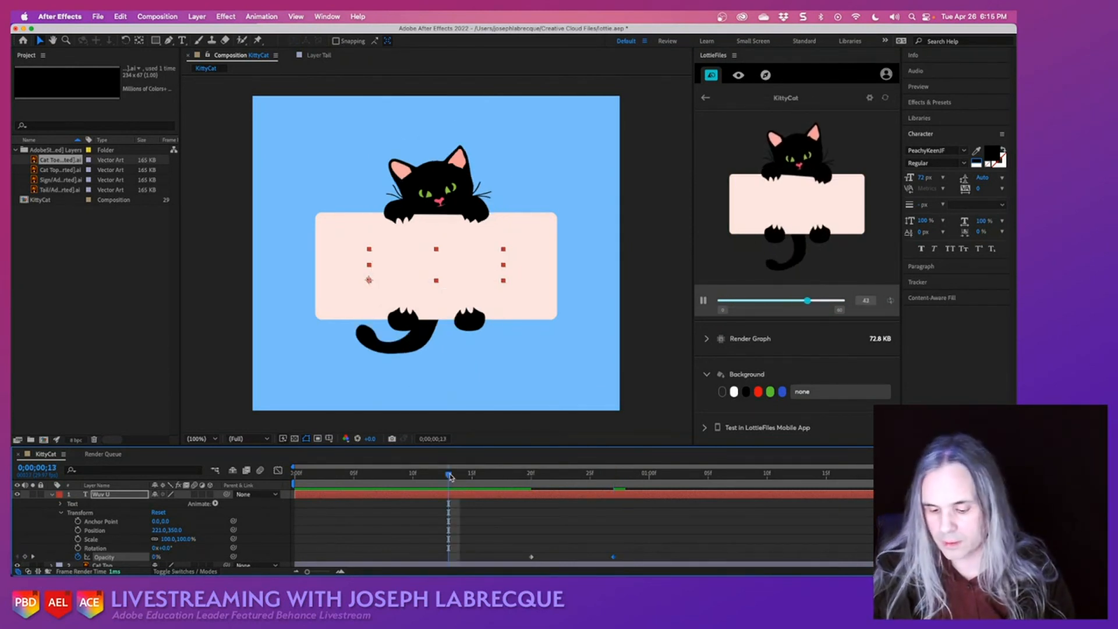
{"action": "key", "text": "super+s"}
{"action": "key", "text": "space"}
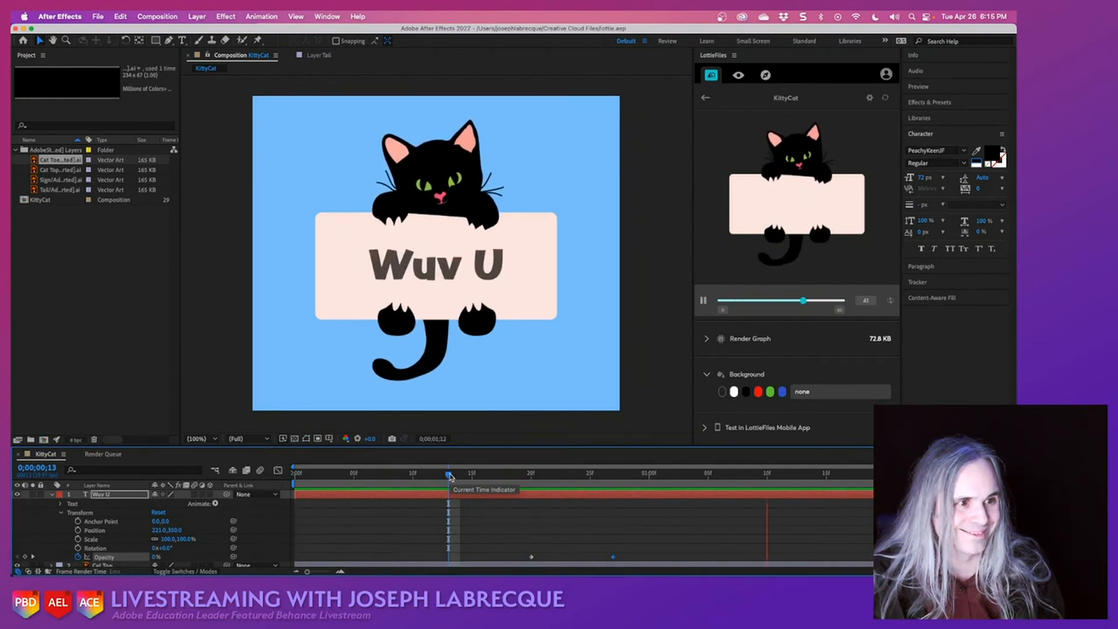
- Move the second "Wuv U" opacity keyframe to 0;00;01;02, preview the fade from 0;00;00;15 and save the project
{"action": "left_click_drag", "start_coordinate": [449, 476], "coordinate": [530, 474]}
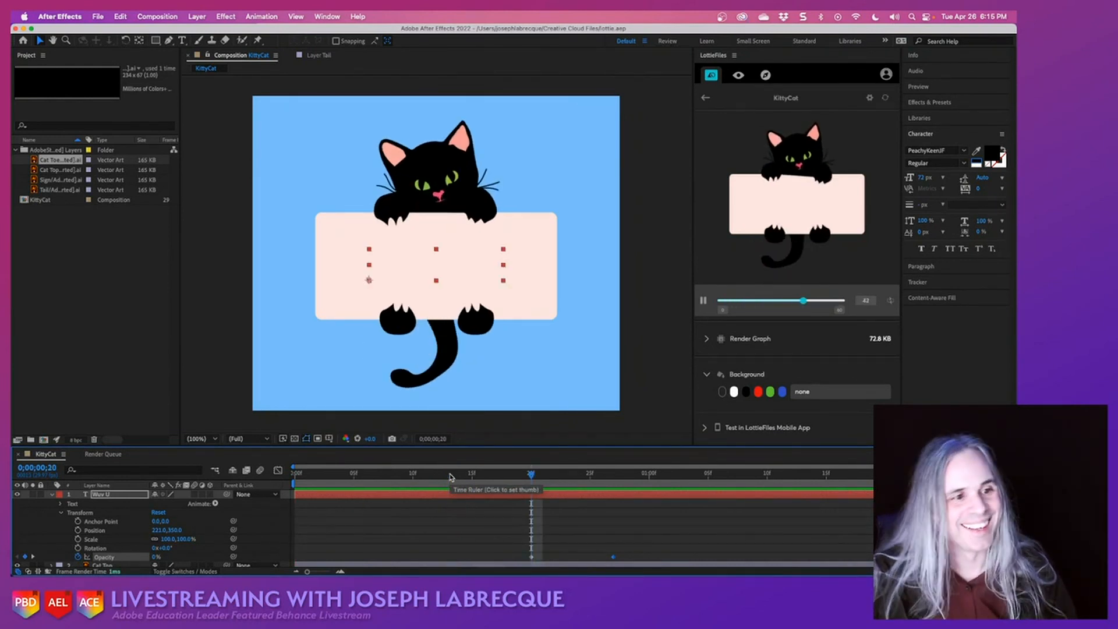
{"action": "left_click", "coordinate": [667, 482]}
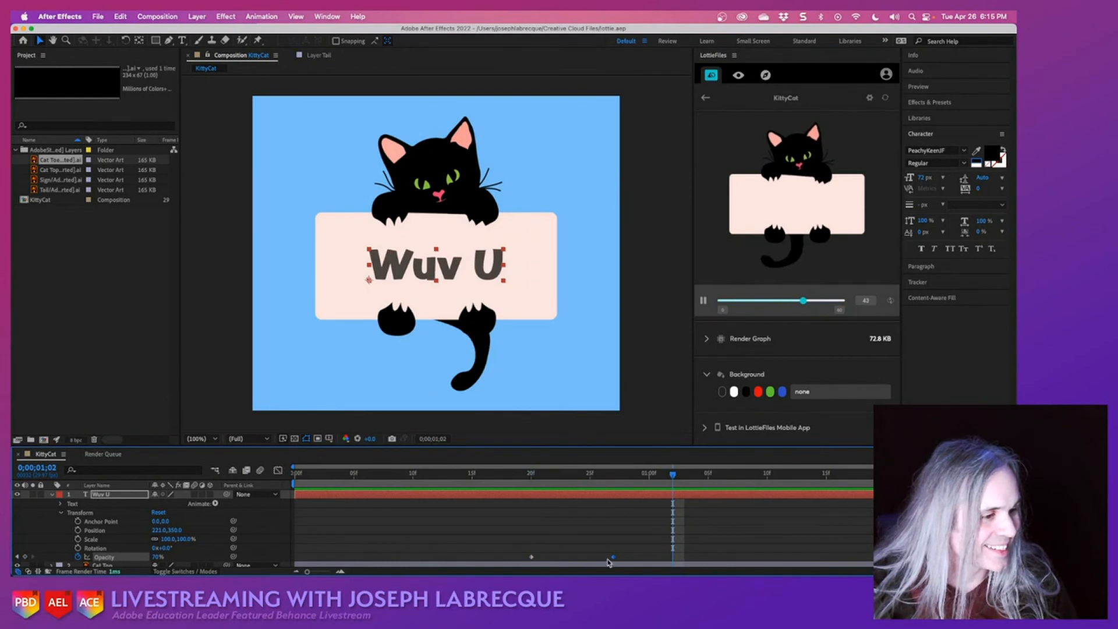
{"action": "left_click_drag", "start_coordinate": [614, 557], "coordinate": [672, 558]}
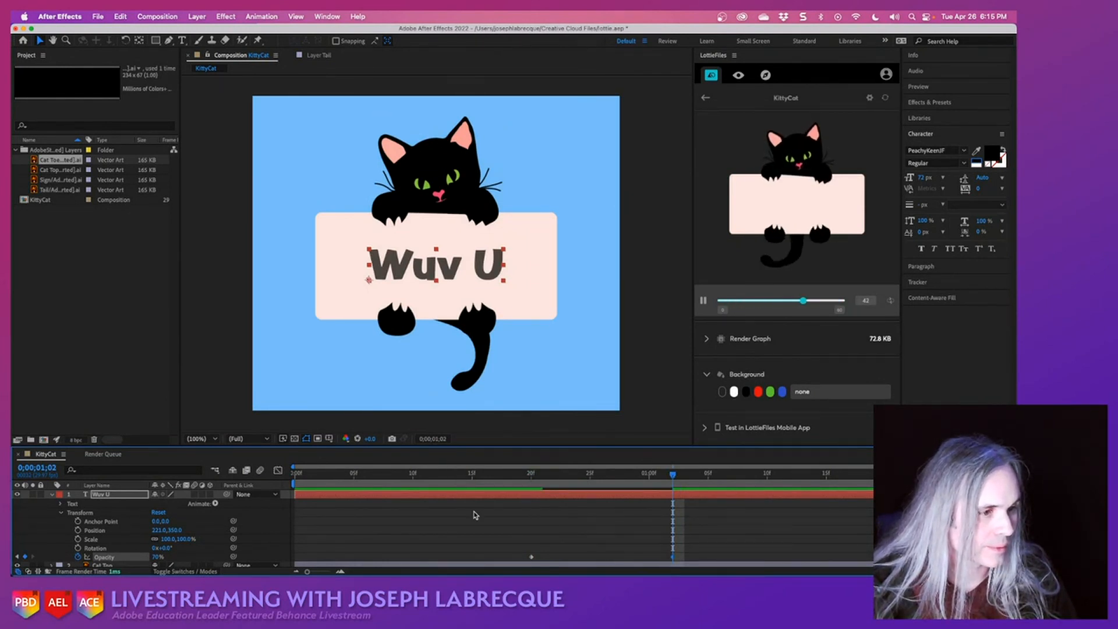
{"action": "left_click", "coordinate": [471, 474]}
{"action": "key", "text": "space"}
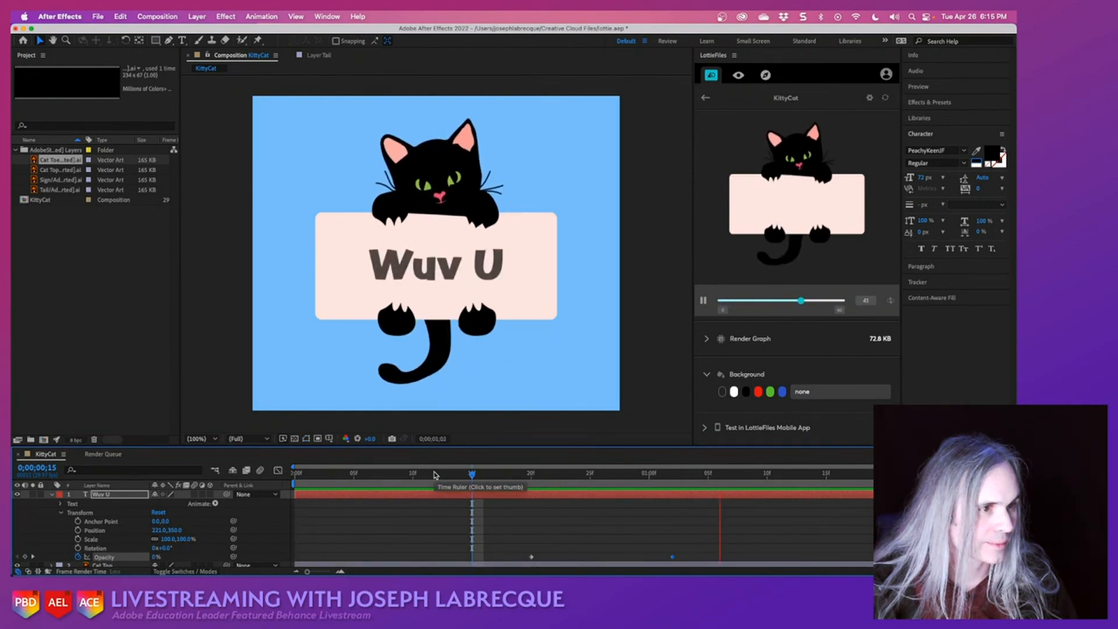
{"action": "key", "text": "super+s"}
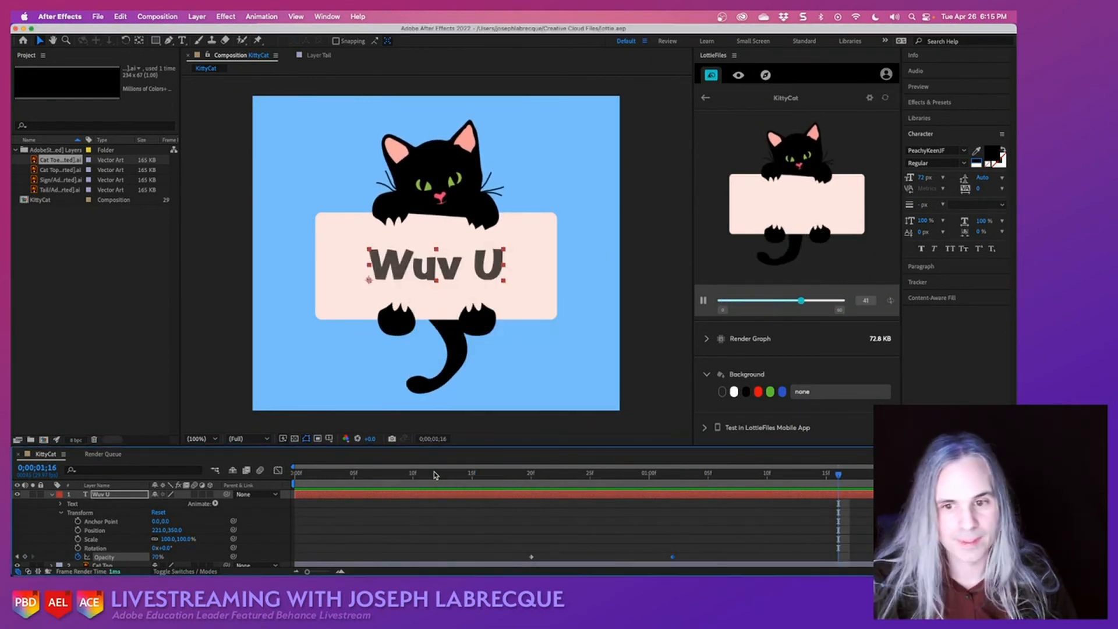
- Go back to the LottieFiles composition list and render the KittyCat composition again
{"action": "left_click", "coordinate": [705, 100]}
{"action": "left_click", "coordinate": [705, 101]}
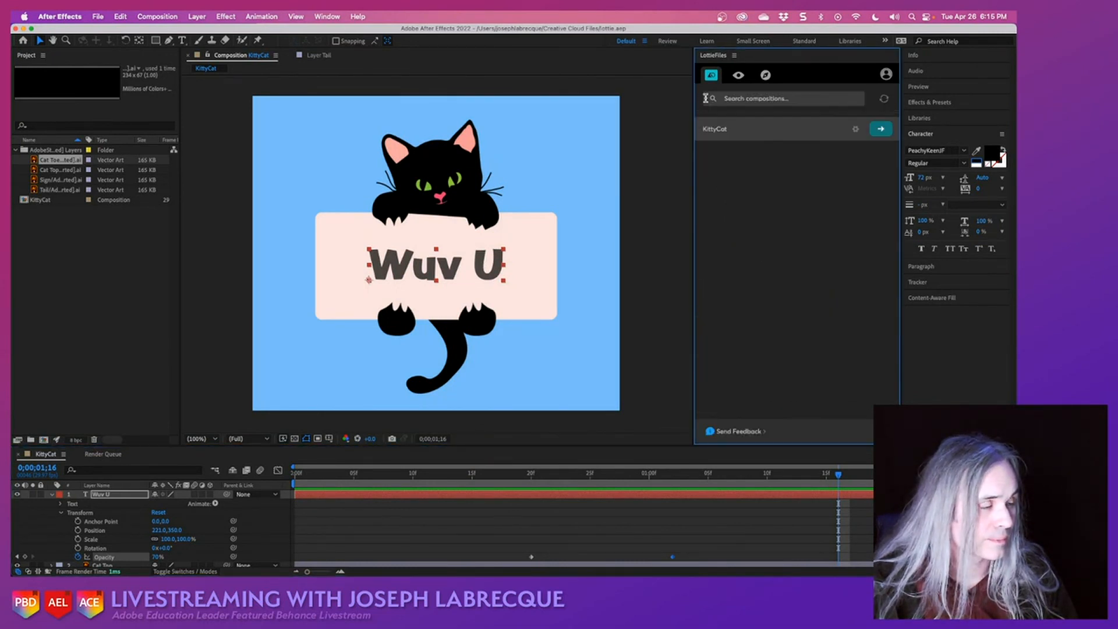
{"action": "left_click", "coordinate": [881, 132]}
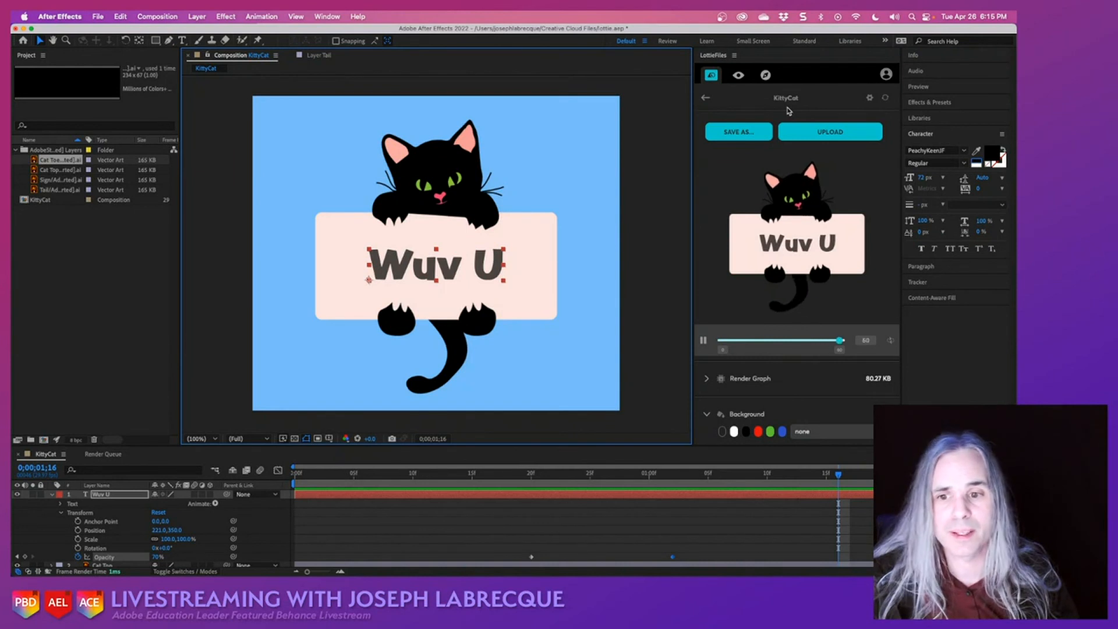
- Export the rendered animation as Lottie JSON, saving KittyCat.json in the Creative Cloud Files folder
{"action": "left_click", "coordinate": [750, 133]}
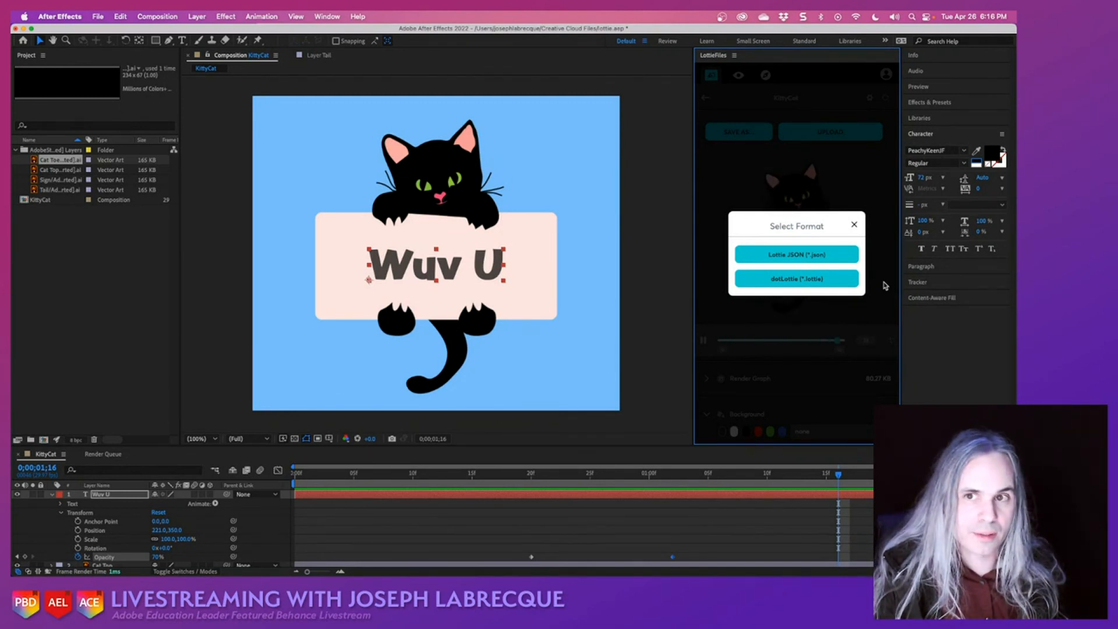
{"action": "left_click", "coordinate": [838, 255]}
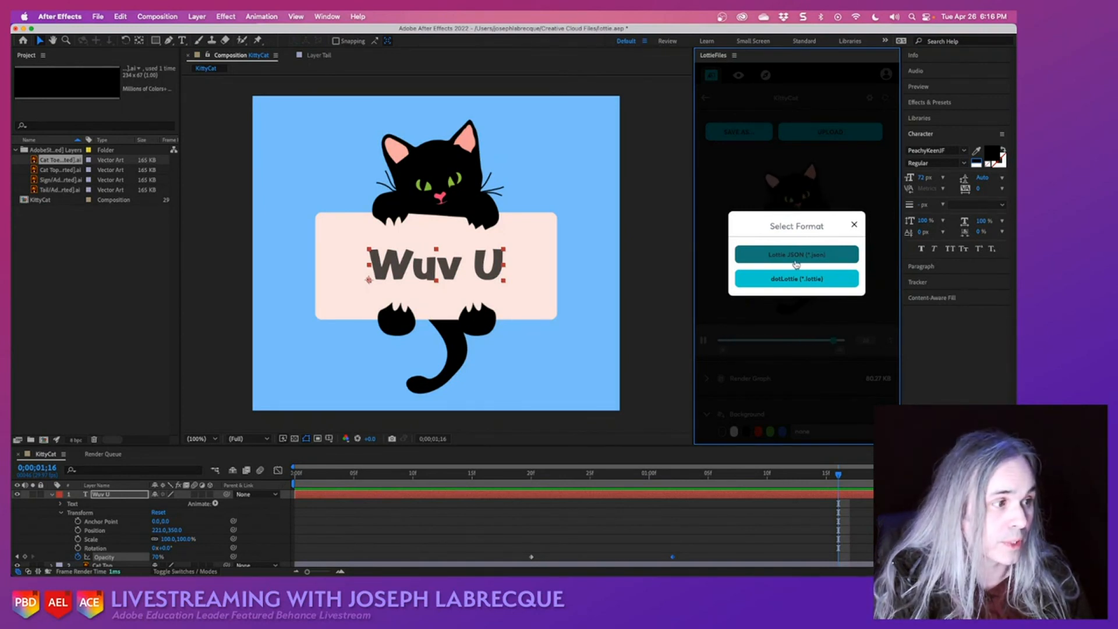
{"action": "left_click", "coordinate": [844, 255]}
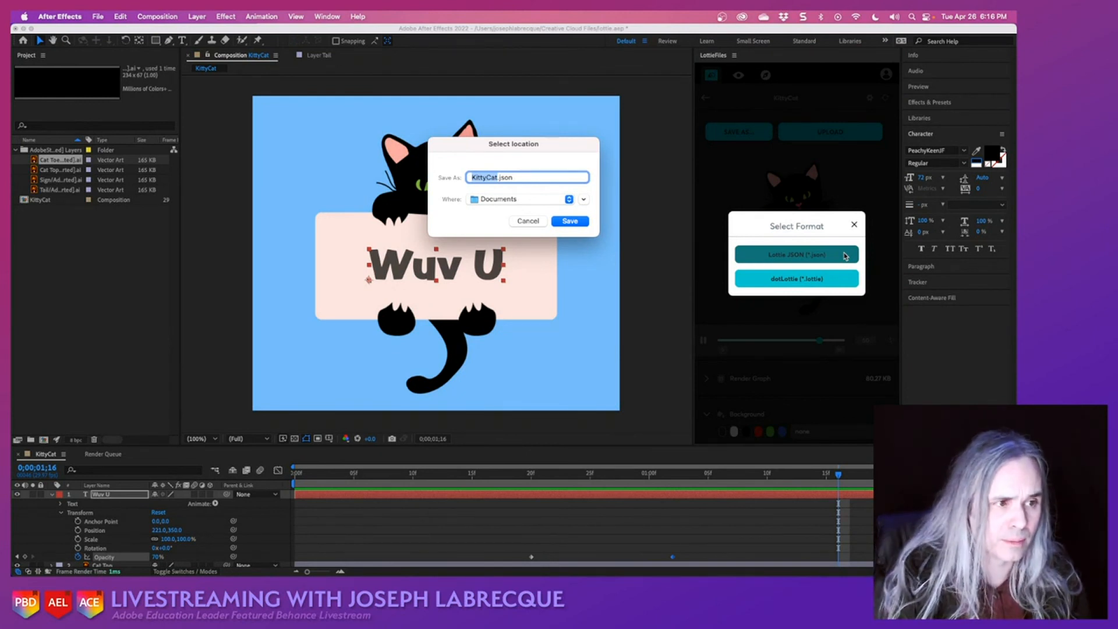
{"action": "left_click", "coordinate": [520, 200]}
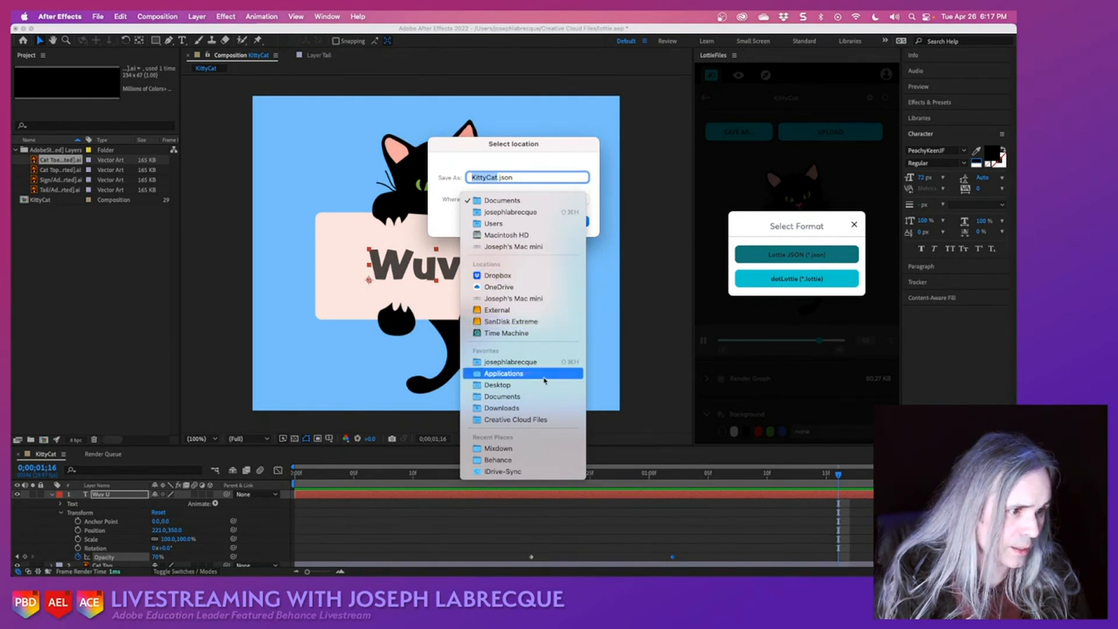
{"action": "left_click", "coordinate": [548, 420]}
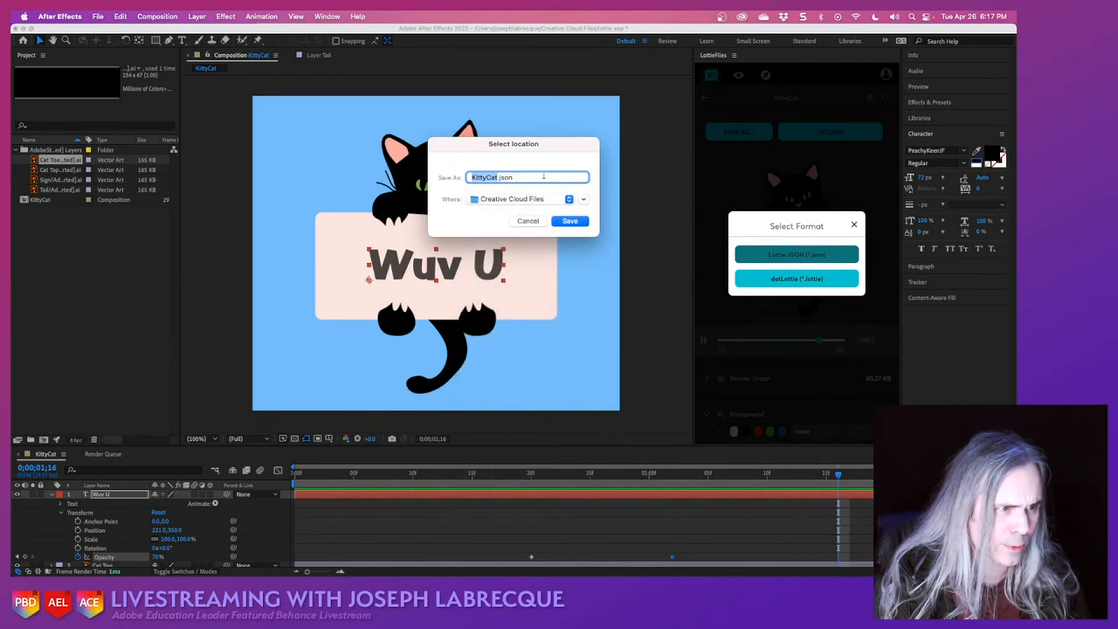
{"action": "left_click", "coordinate": [571, 221]}
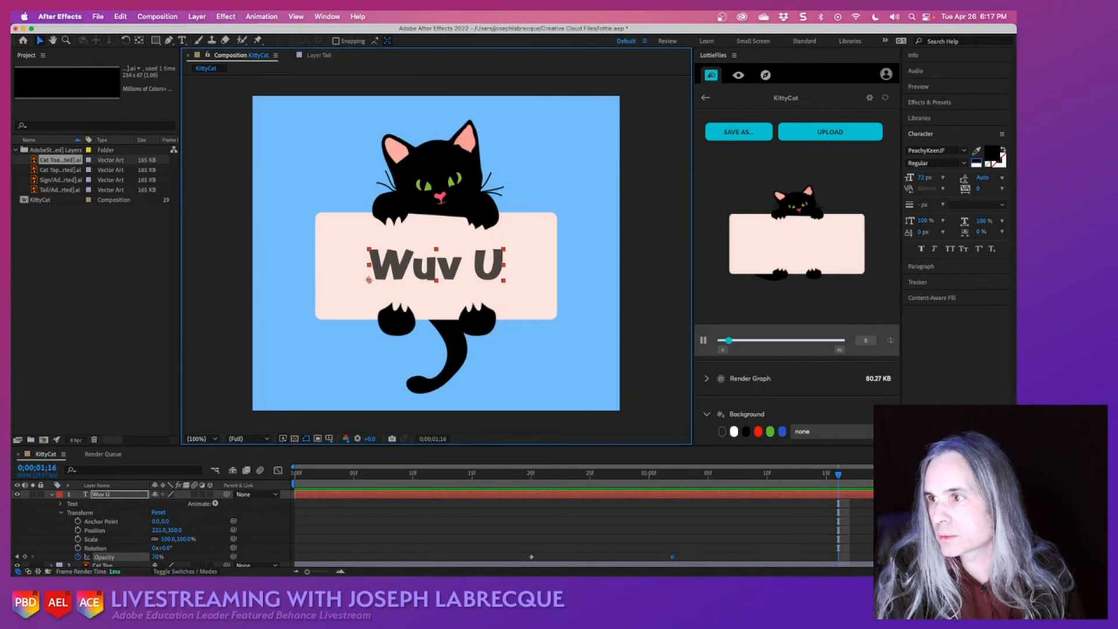
- Switch to Finder, bring the Creative Cloud Files window into view and enlarge it with a wider KittyCat.json preview
{"action": "key", "text": "super+Tab"}
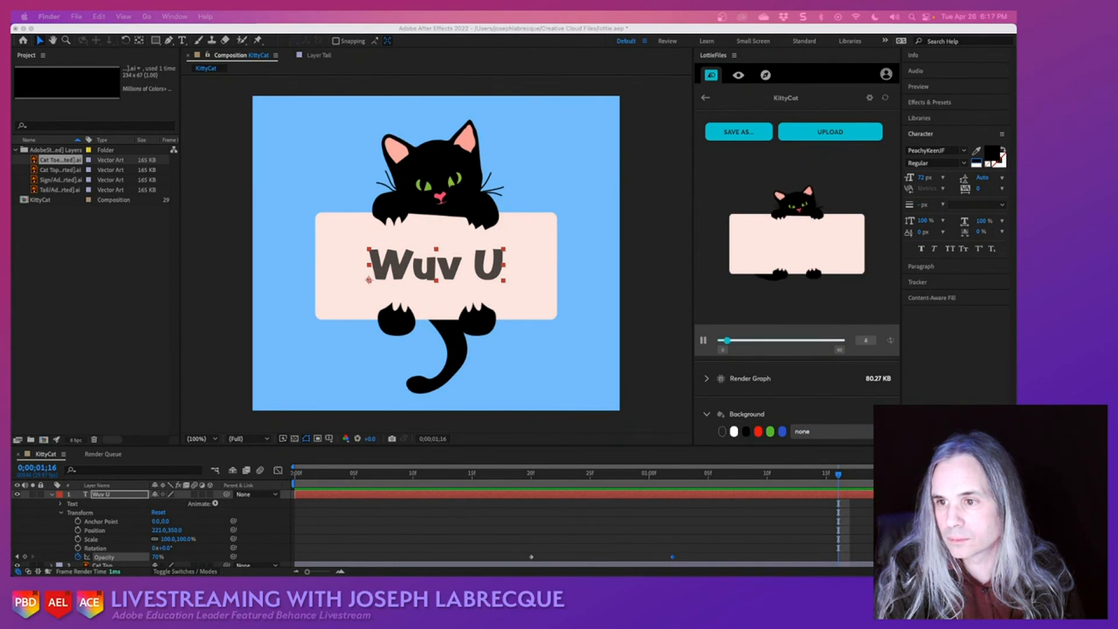
{"action": "left_click_drag", "start_coordinate": [199, 574], "coordinate": [182, 71]}
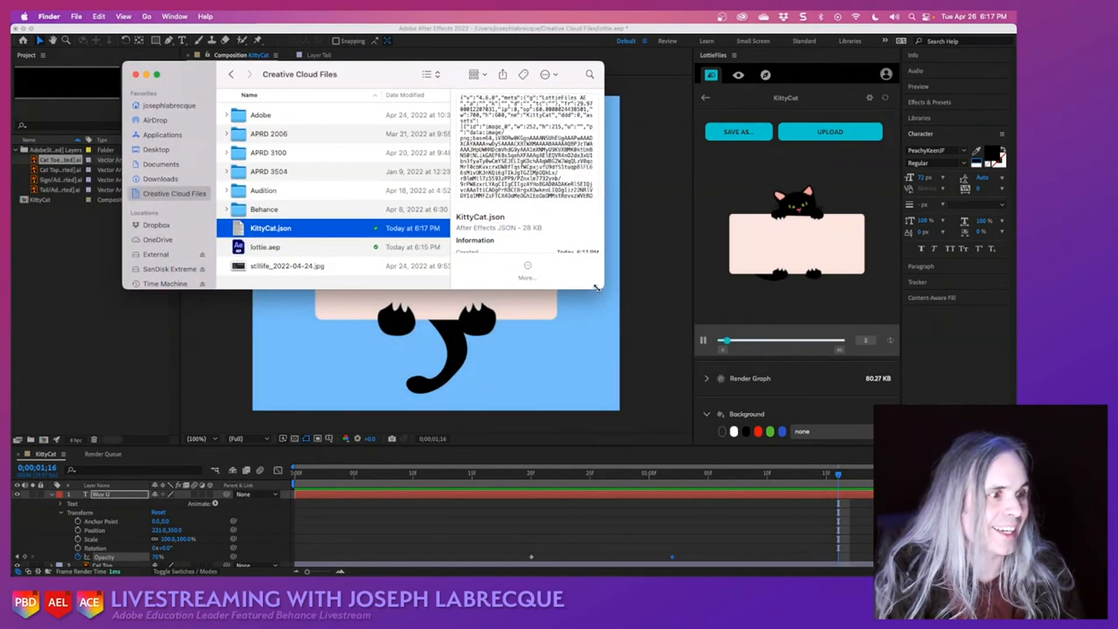
{"action": "left_click_drag", "start_coordinate": [603, 288], "coordinate": [823, 511]}
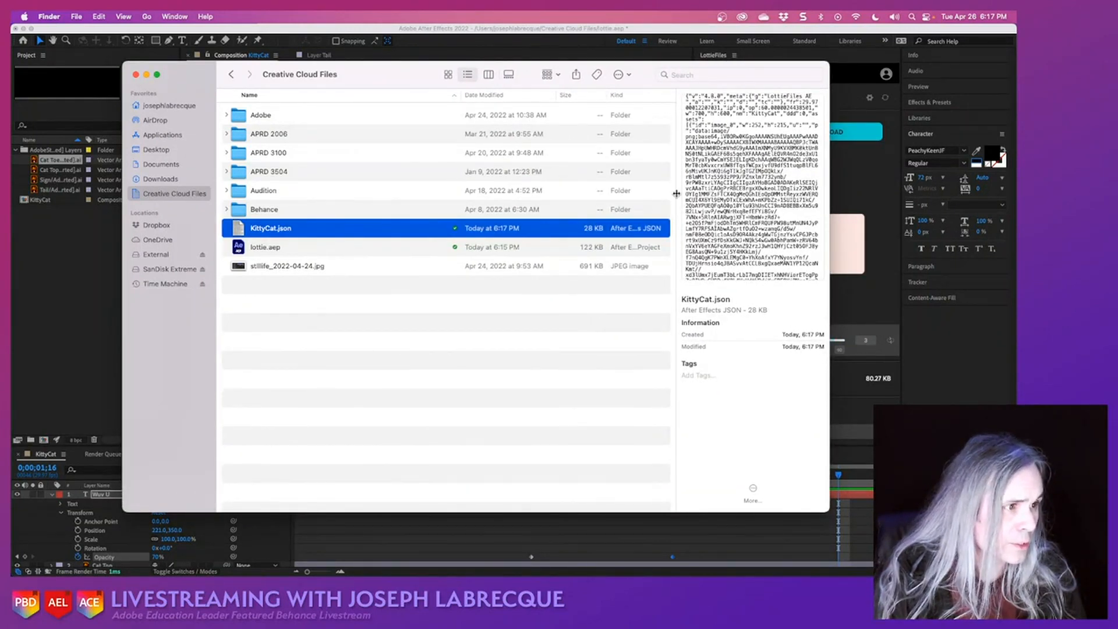
{"action": "left_click_drag", "start_coordinate": [676, 193], "coordinate": [362, 234]}
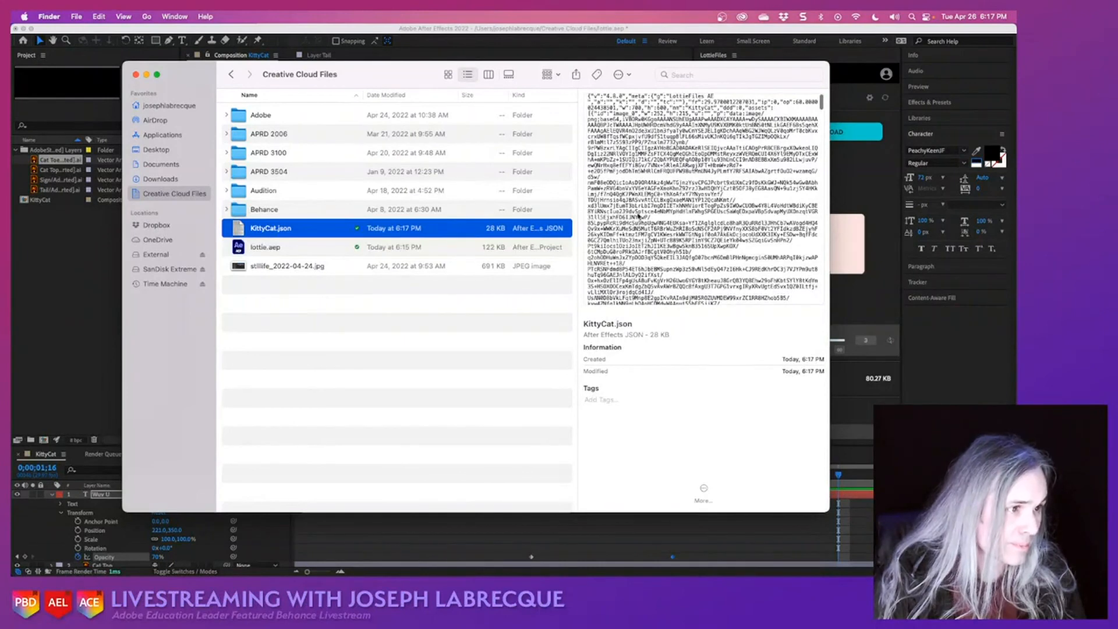
- Examine the code in the KittyCat.json preview, from the embedded image data down to the text shape data
{"action": "scroll", "coordinate": [647, 179], "scroll_direction": "down", "scroll_amount": 10}
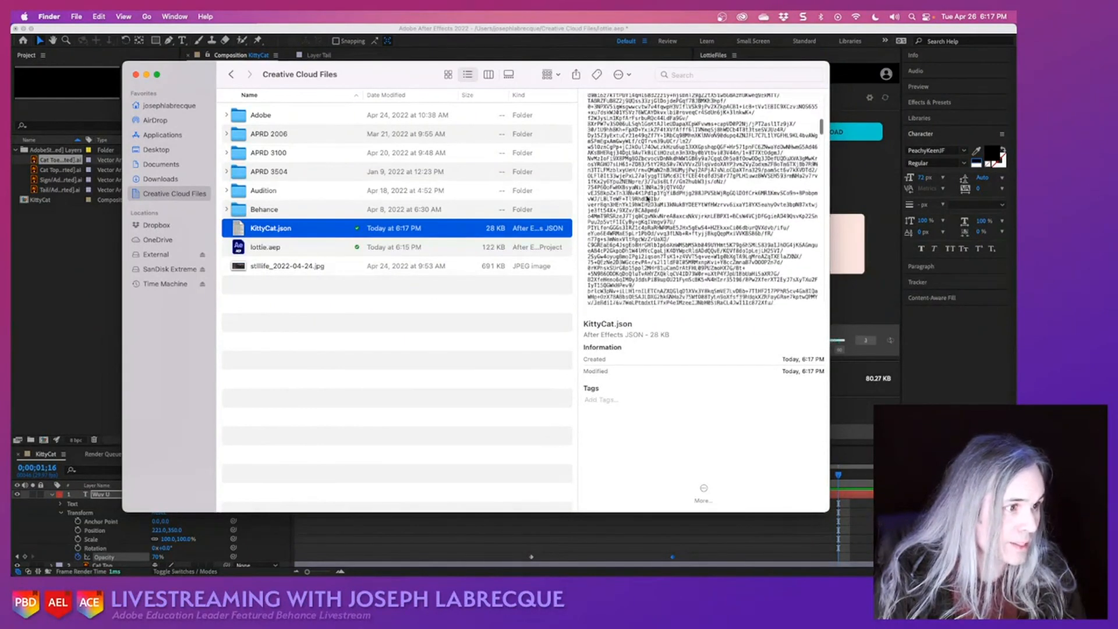
{"action": "scroll", "coordinate": [648, 198], "scroll_direction": "down", "scroll_amount": 10}
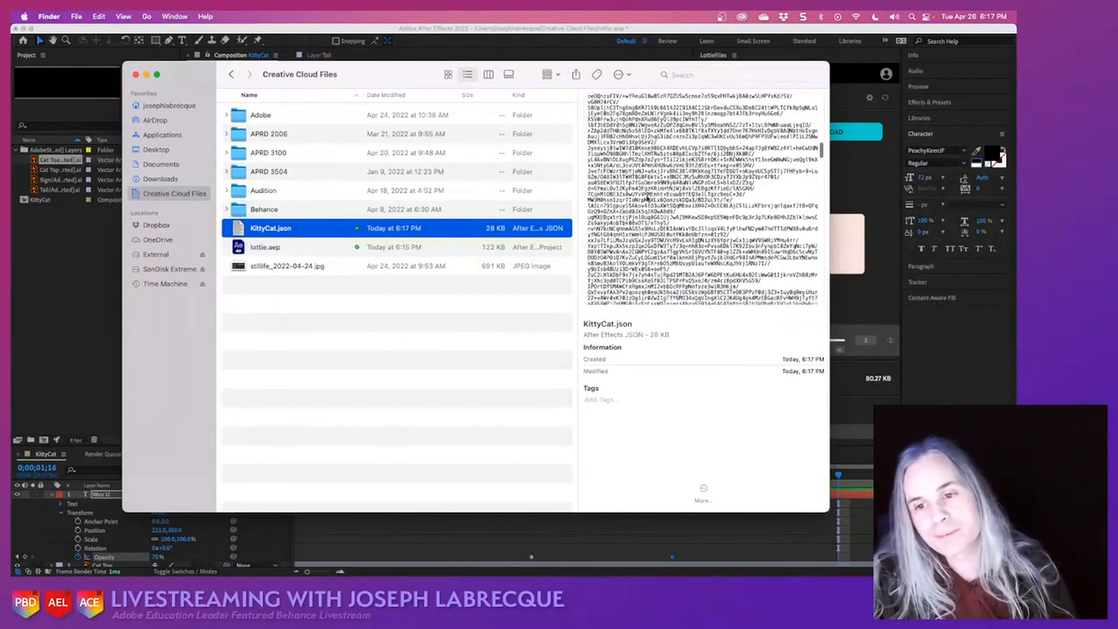
{"action": "scroll", "coordinate": [648, 198], "scroll_direction": "down", "scroll_amount": 10}
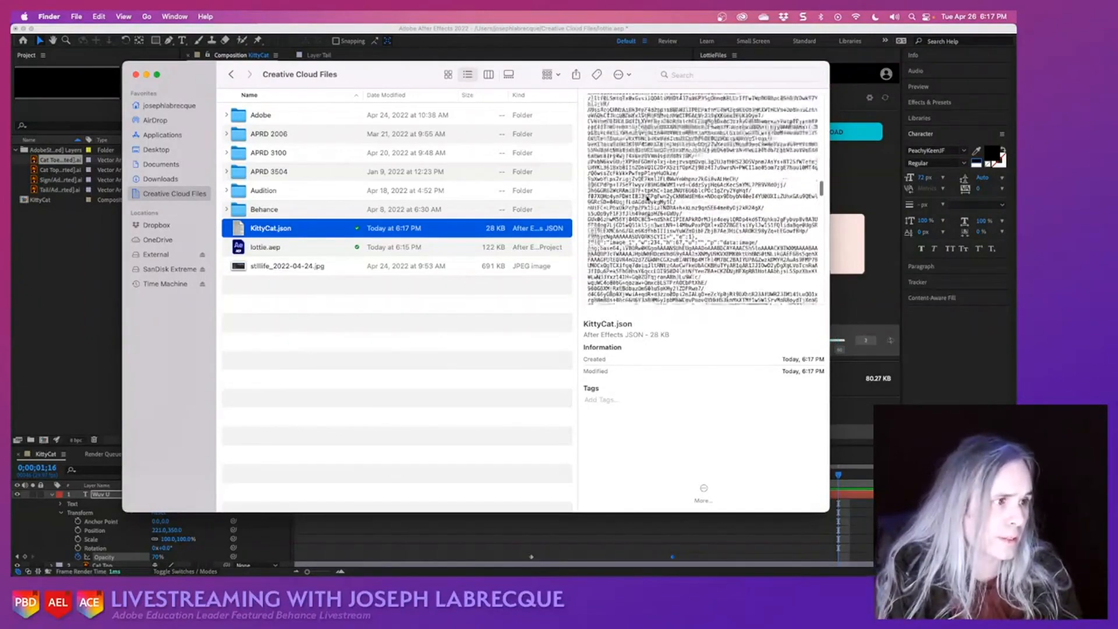
{"action": "scroll", "coordinate": [647, 198], "scroll_direction": "down", "scroll_amount": 5}
{"action": "scroll", "coordinate": [646, 198], "scroll_direction": "down", "scroll_amount": 15}
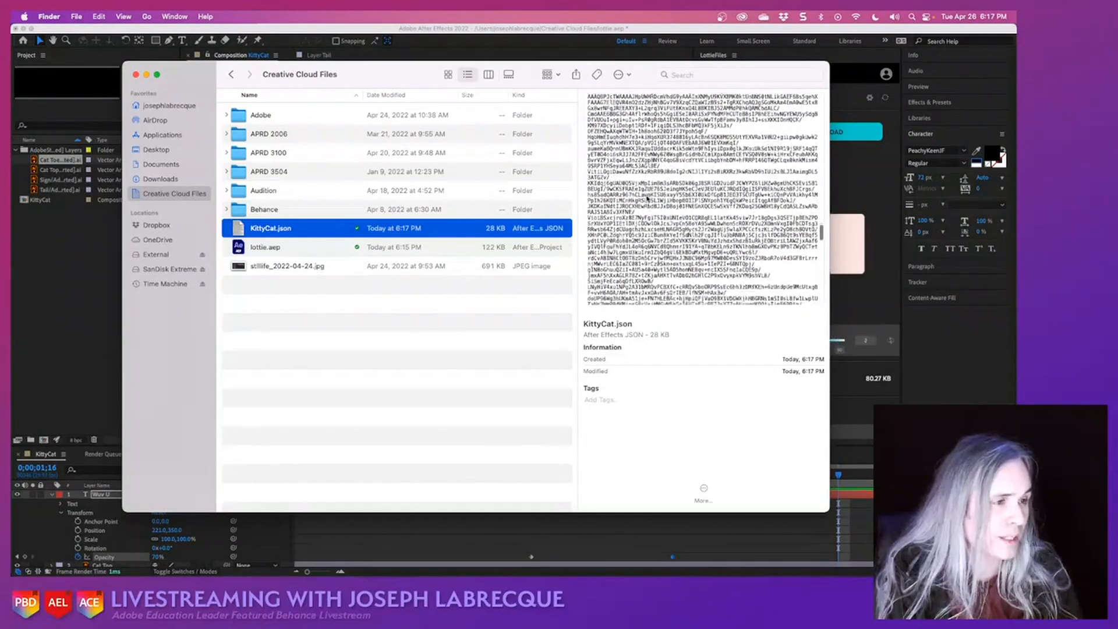
{"action": "scroll", "coordinate": [646, 199], "scroll_direction": "down", "scroll_amount": 2}
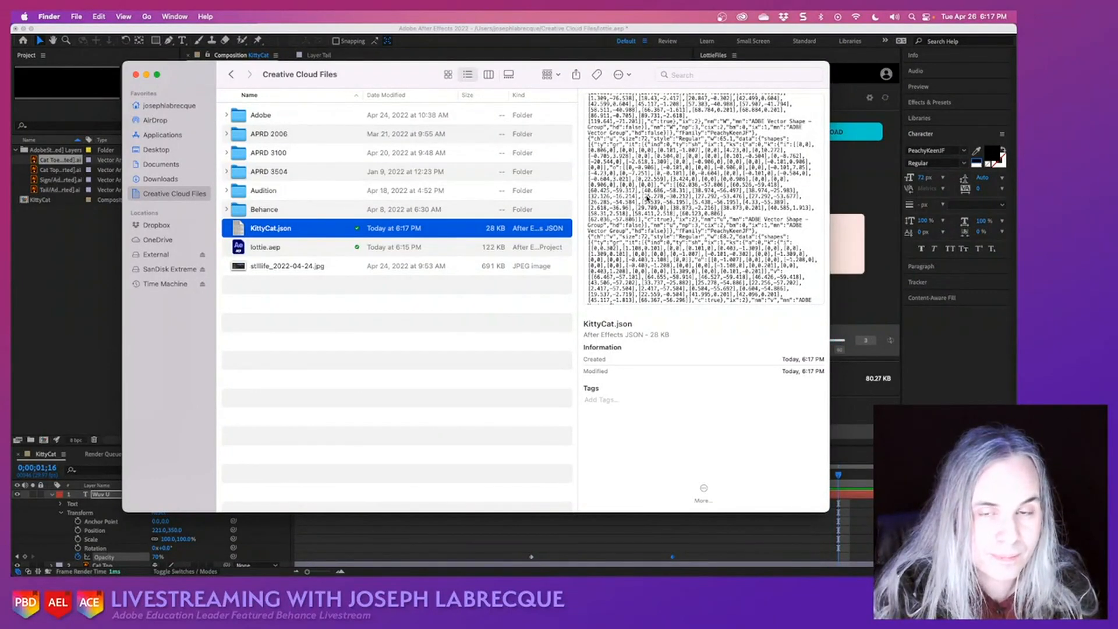
{"action": "scroll", "coordinate": [646, 198], "scroll_direction": "down", "scroll_amount": 20}
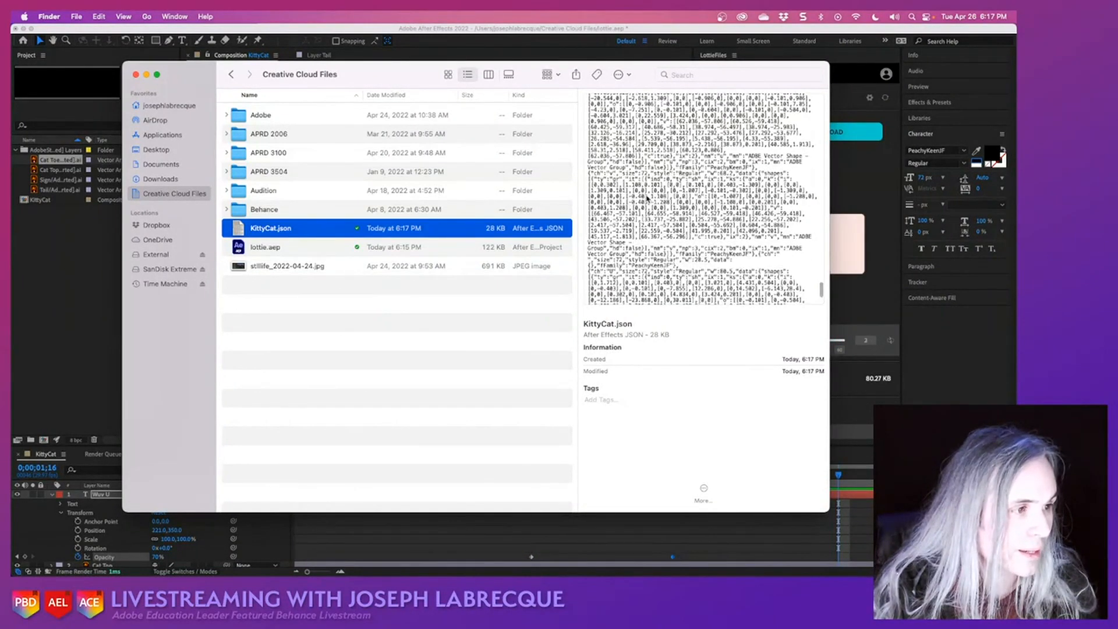
{"action": "scroll", "coordinate": [647, 199], "scroll_direction": "up", "scroll_amount": 10}
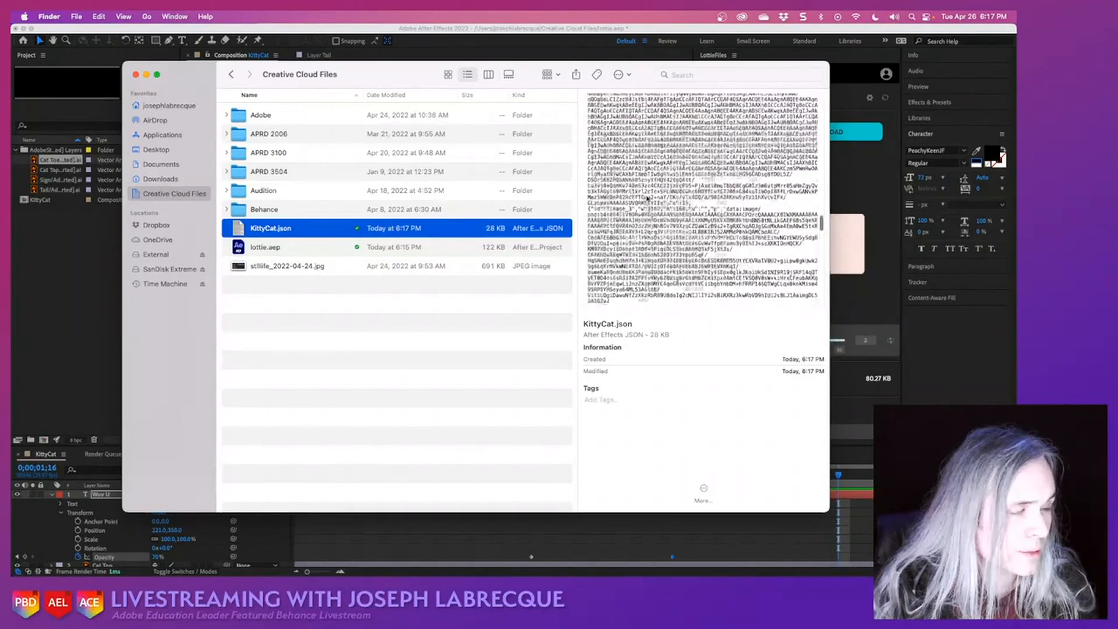
{"action": "scroll", "coordinate": [647, 198], "scroll_direction": "up", "scroll_amount": 10}
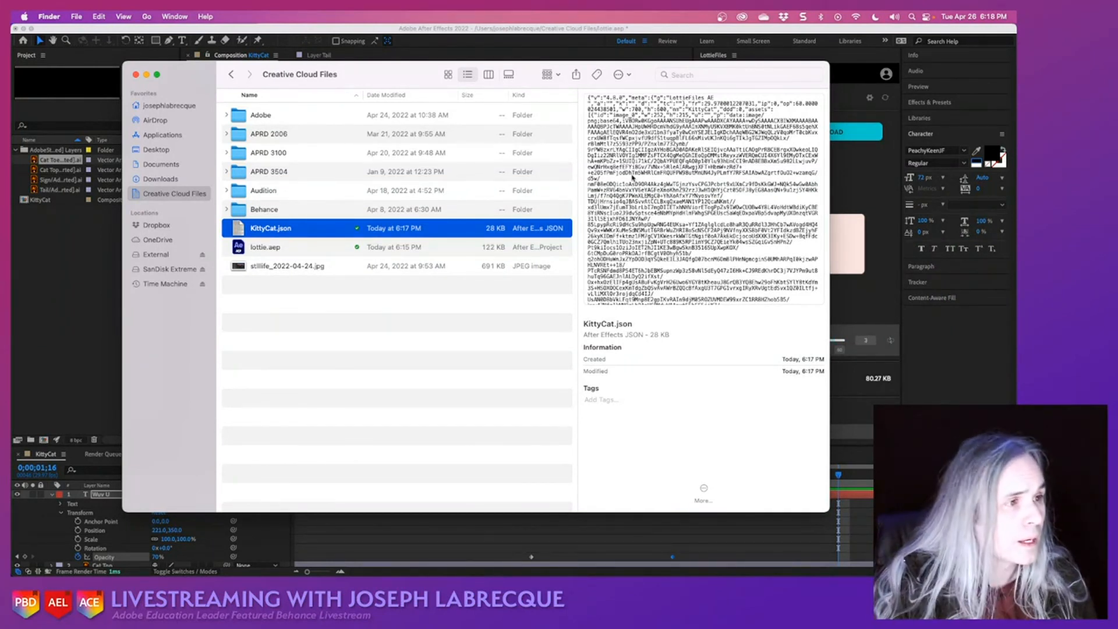
- Open KittyCat.json from its Finder preview, then return to Finder and look over the start of its code
{"action": "double_click", "coordinate": [612, 125]}
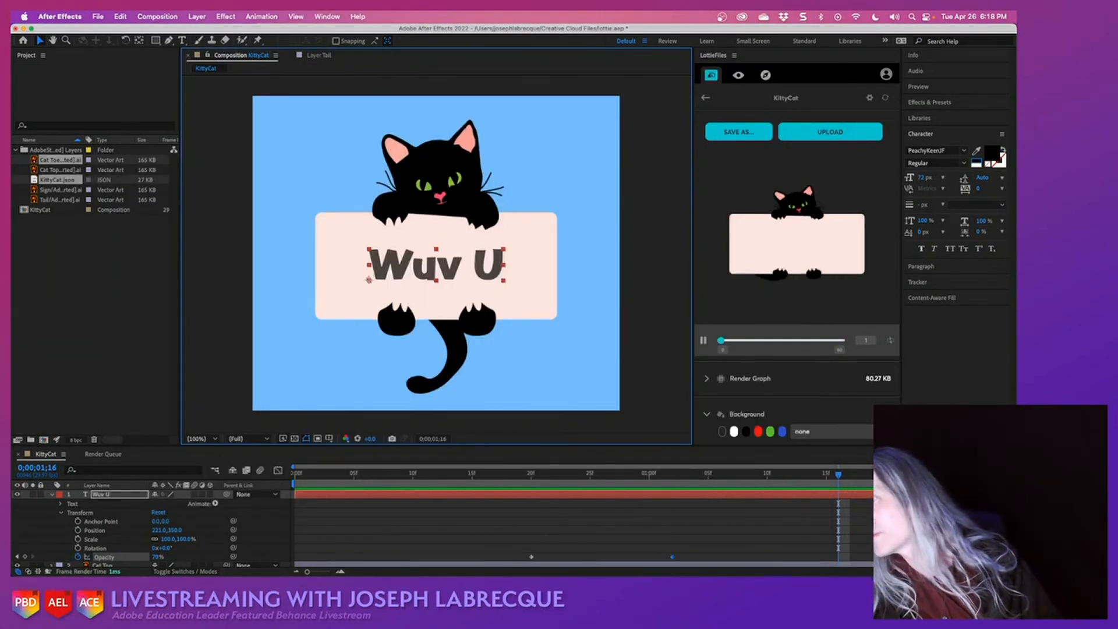
{"action": "key", "text": "super+Tab"}
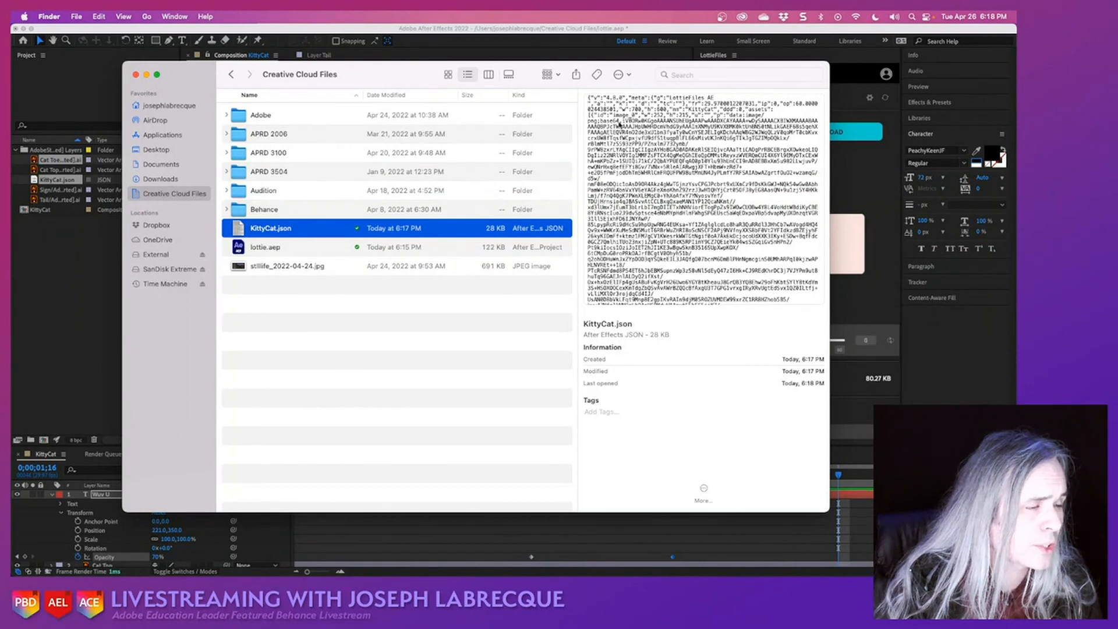
{"action": "scroll", "coordinate": [645, 241], "scroll_direction": "down", "scroll_amount": 5}
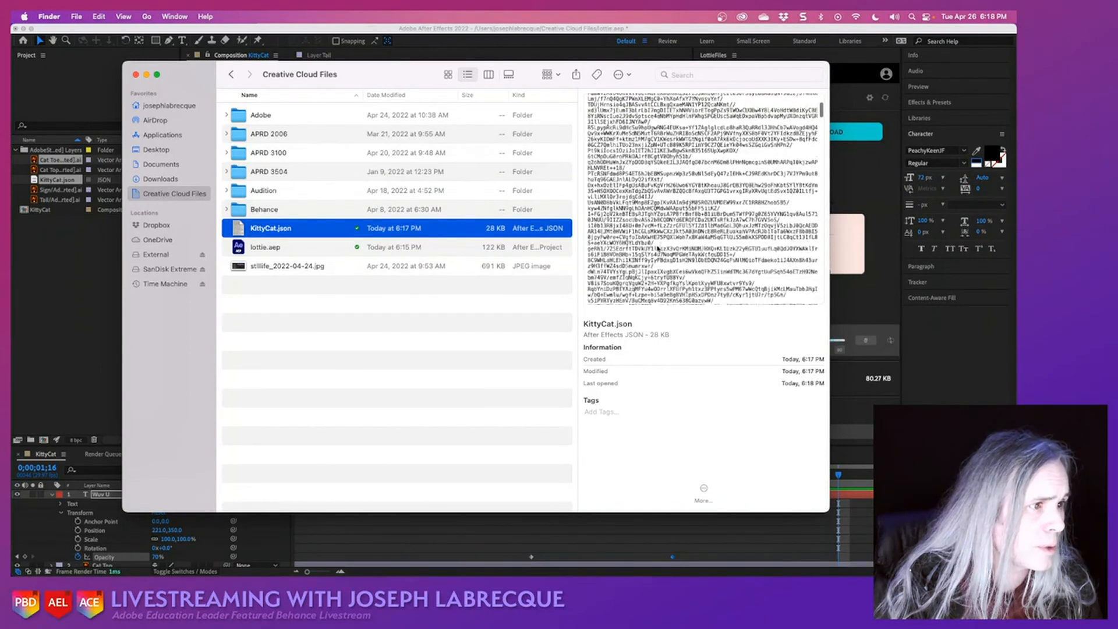
{"action": "scroll", "coordinate": [658, 249], "scroll_direction": "up", "scroll_amount": 5}
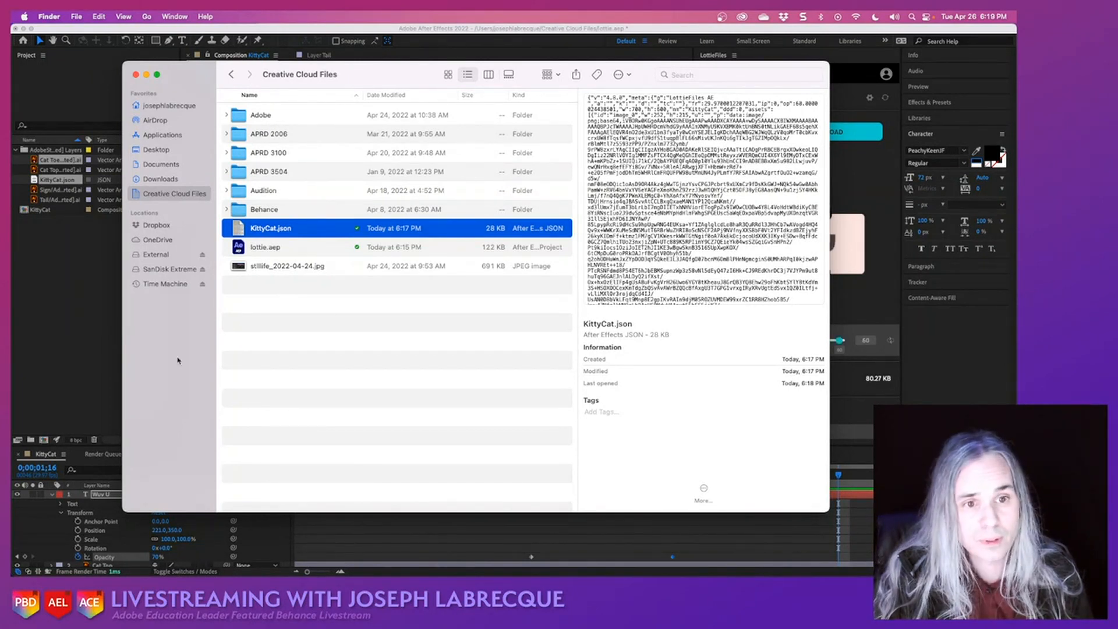
- Return to After Effects and widen the LottieFiles panel to enlarge the KittyCat animation preview
{"action": "left_click", "coordinate": [76, 400]}
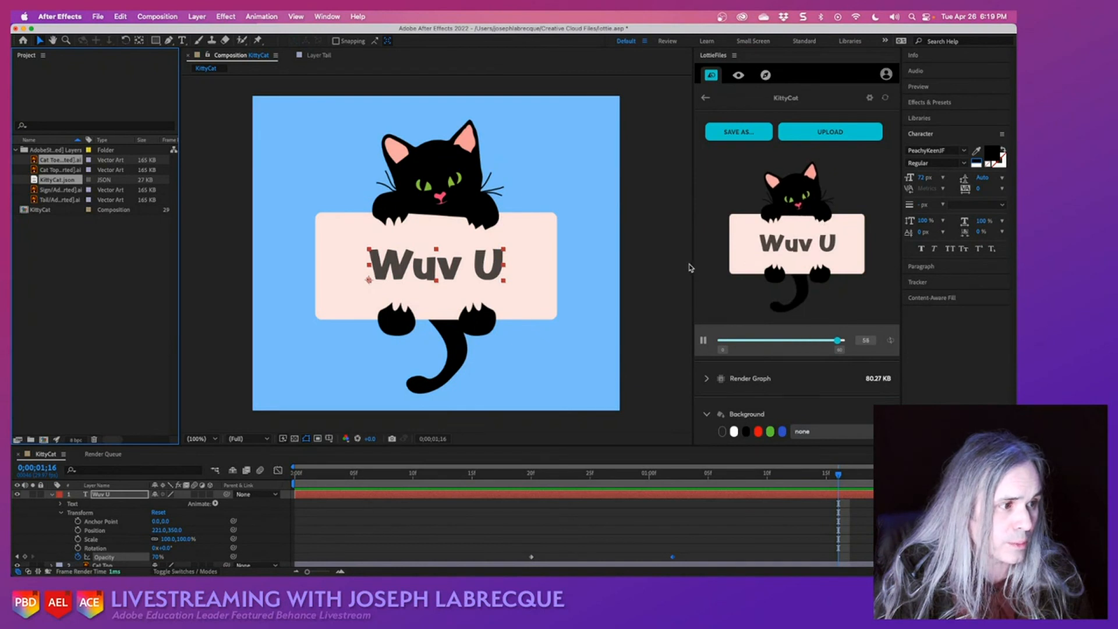
{"action": "left_click_drag", "start_coordinate": [690, 267], "coordinate": [315, 311]}
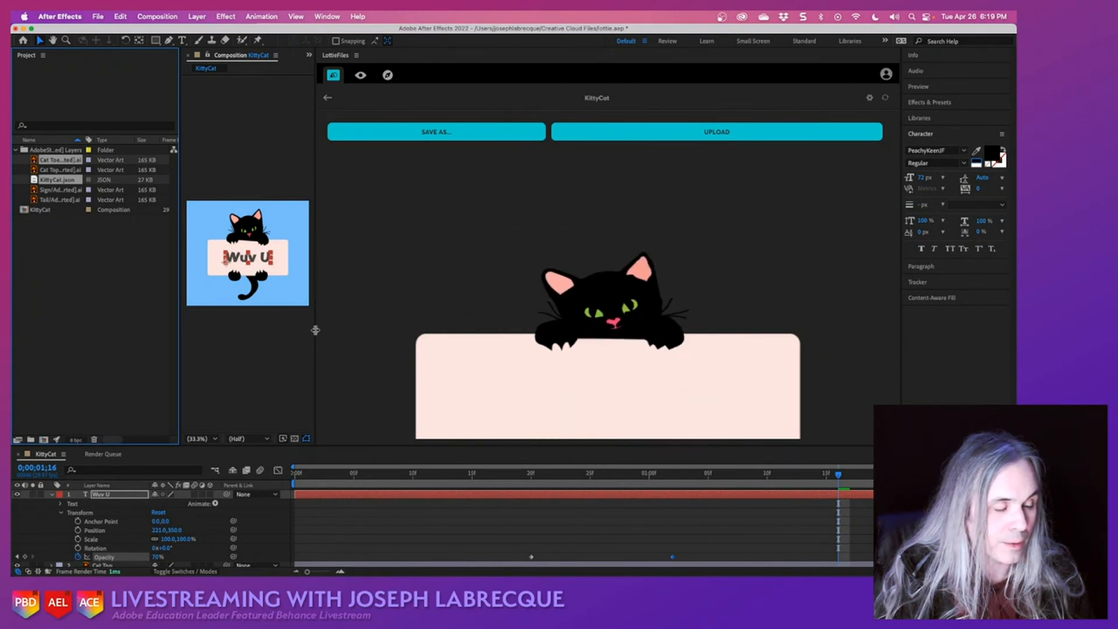
{"action": "left_click_drag", "start_coordinate": [315, 330], "coordinate": [435, 349]}
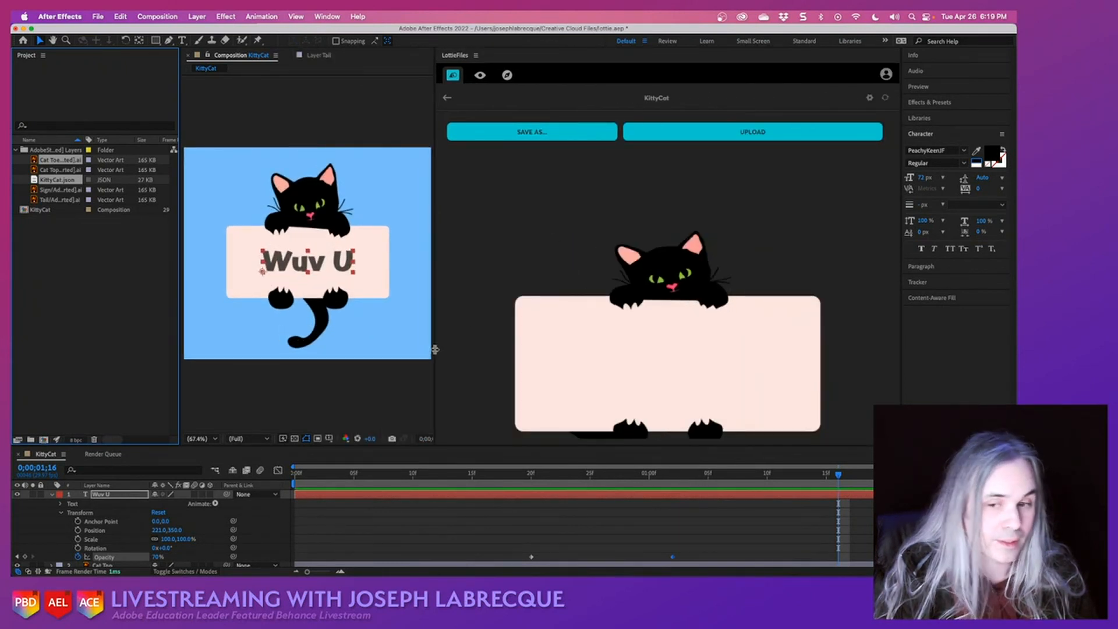